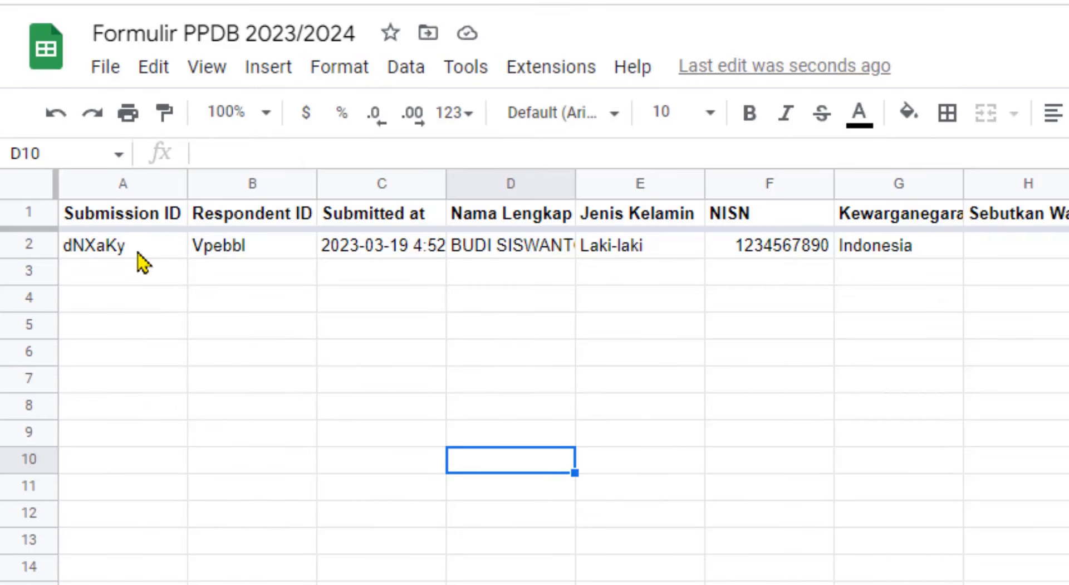
# Inspect the response's Submission ID and Respondent ID cells, then select the Submission ID column
pyautogui.click(139, 257)
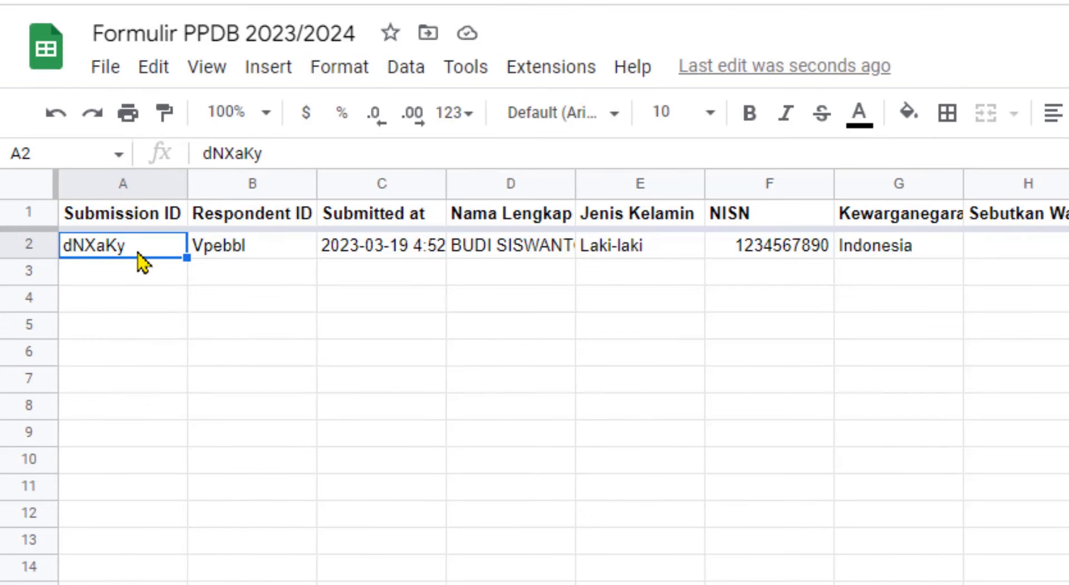
pyautogui.click(218, 247)
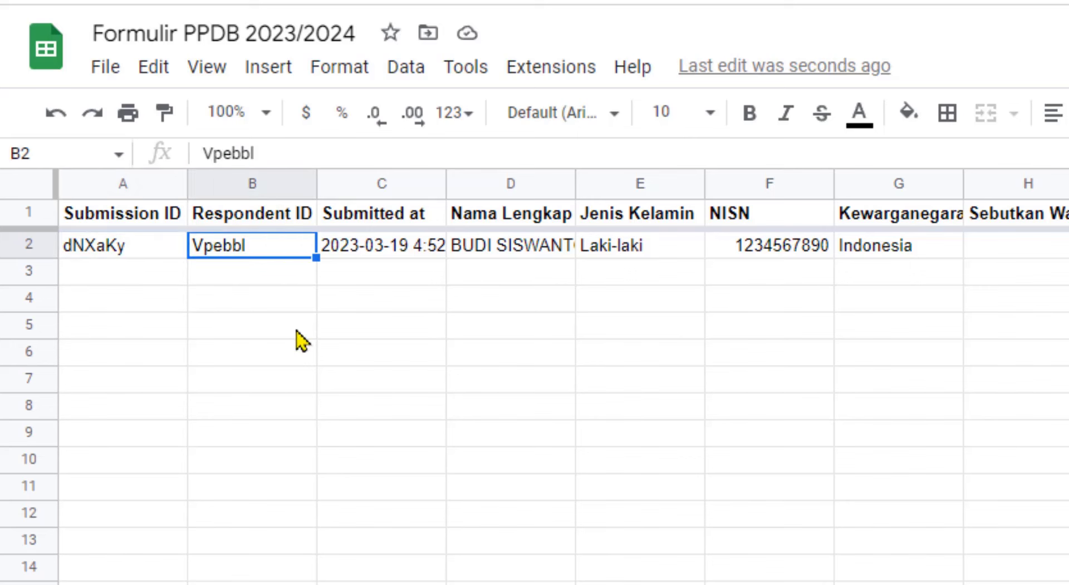
pyautogui.click(108, 181)
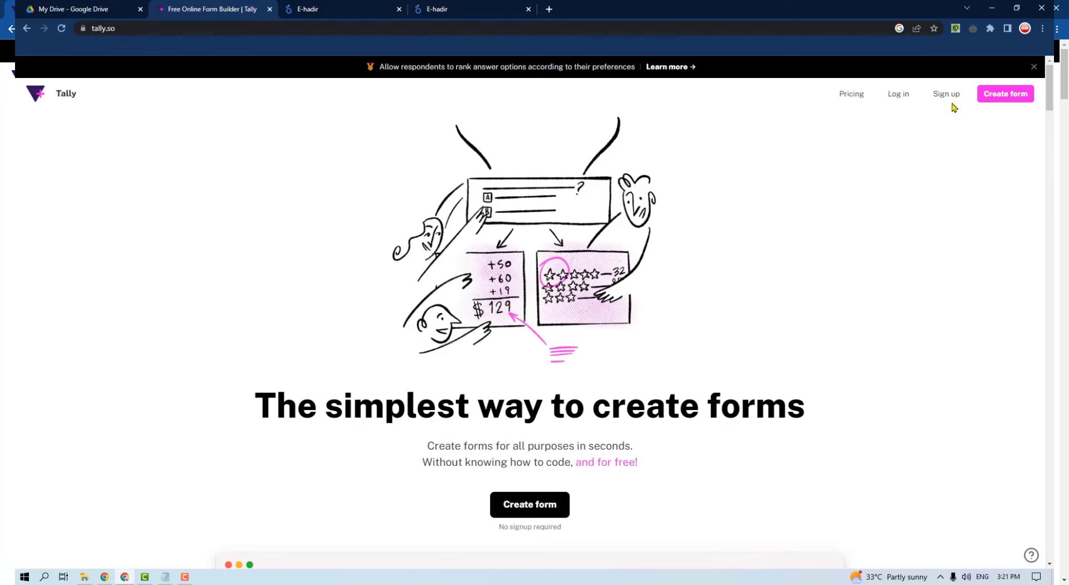
# Sign up for a Tally account and copy the emailed verification code from Gmail
pyautogui.click(947, 95)
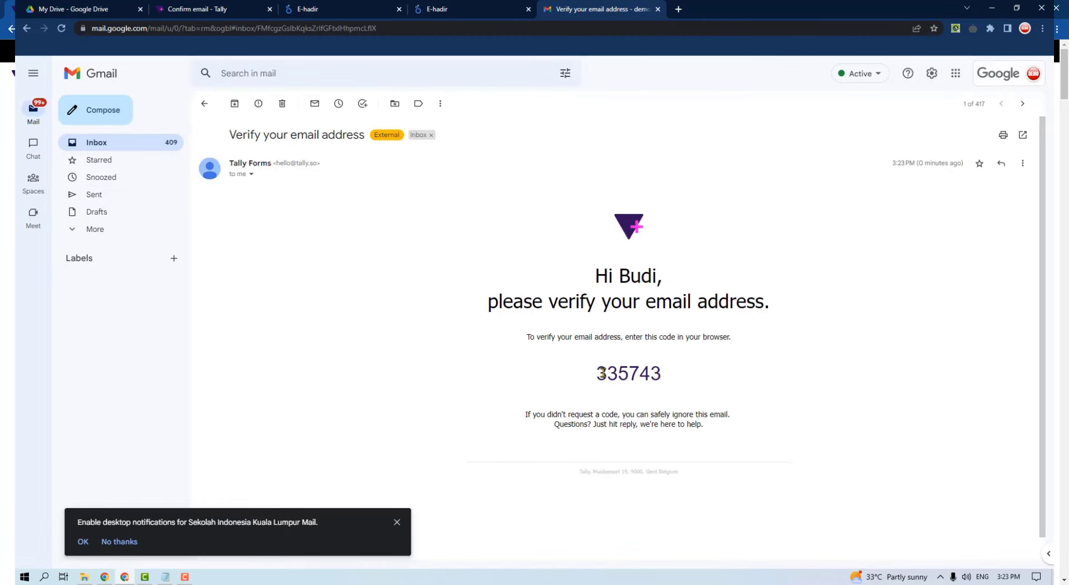
pyautogui.moveTo(597, 369); pyautogui.dragTo(678, 376)
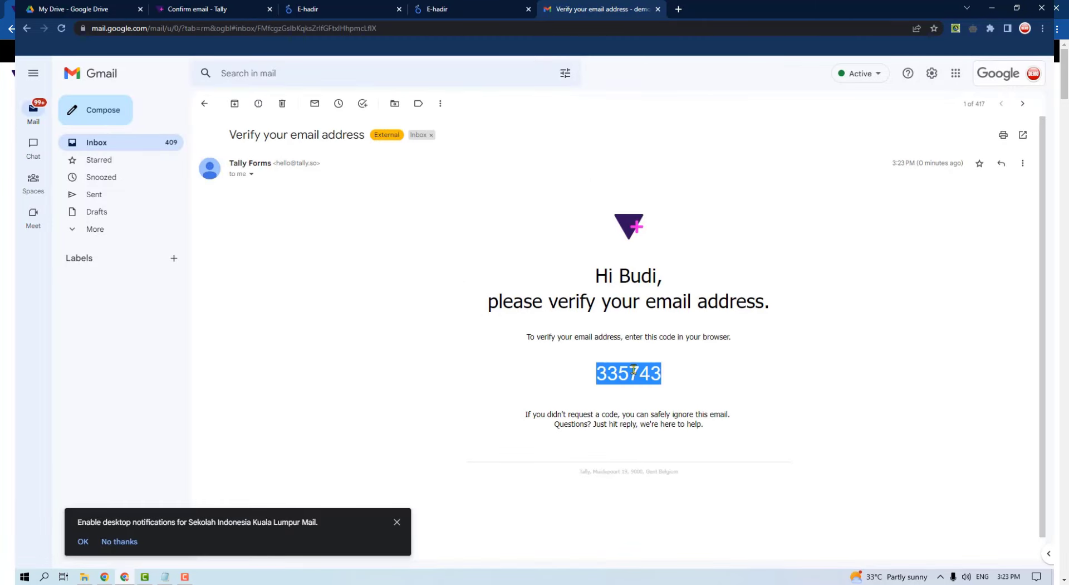
pyautogui.rightClick(634, 369)
pyautogui.click(655, 377)
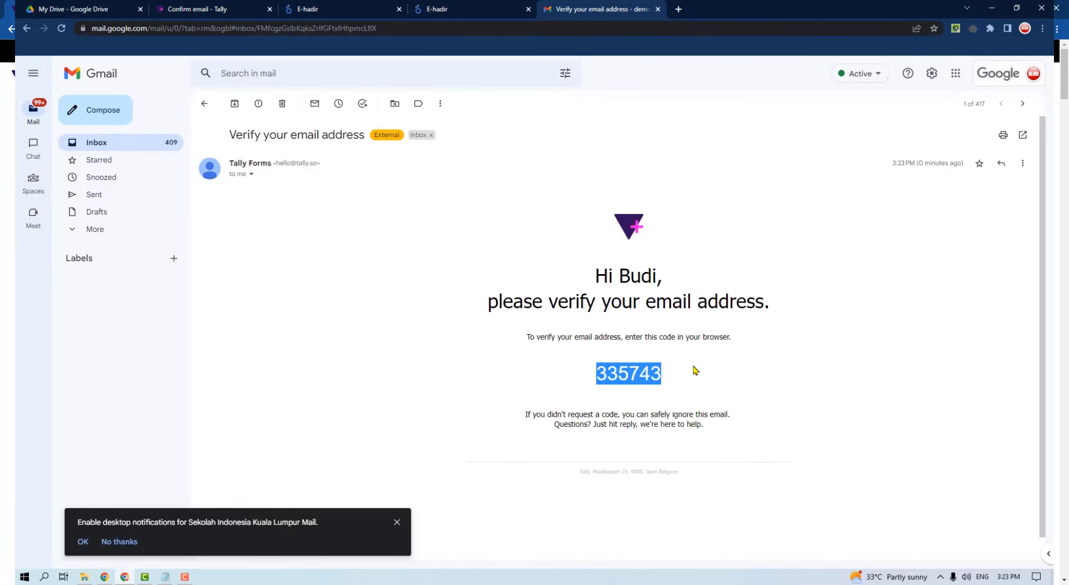
pyautogui.click(192, 9)
pyautogui.rightClick(497, 355)
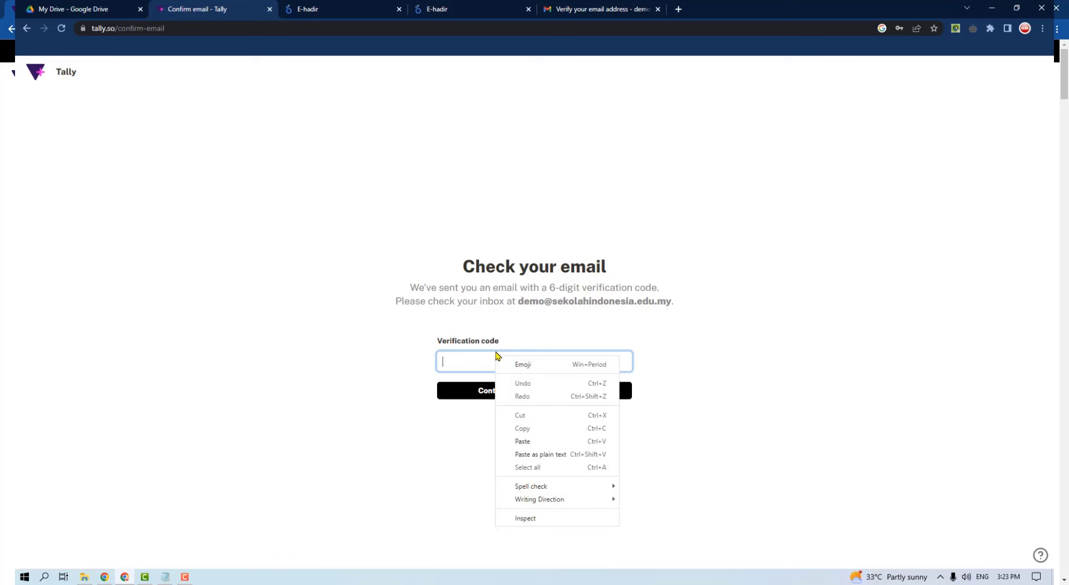
# Paste the verification code and submit it to verify the Tally account
pyautogui.click(542, 441)
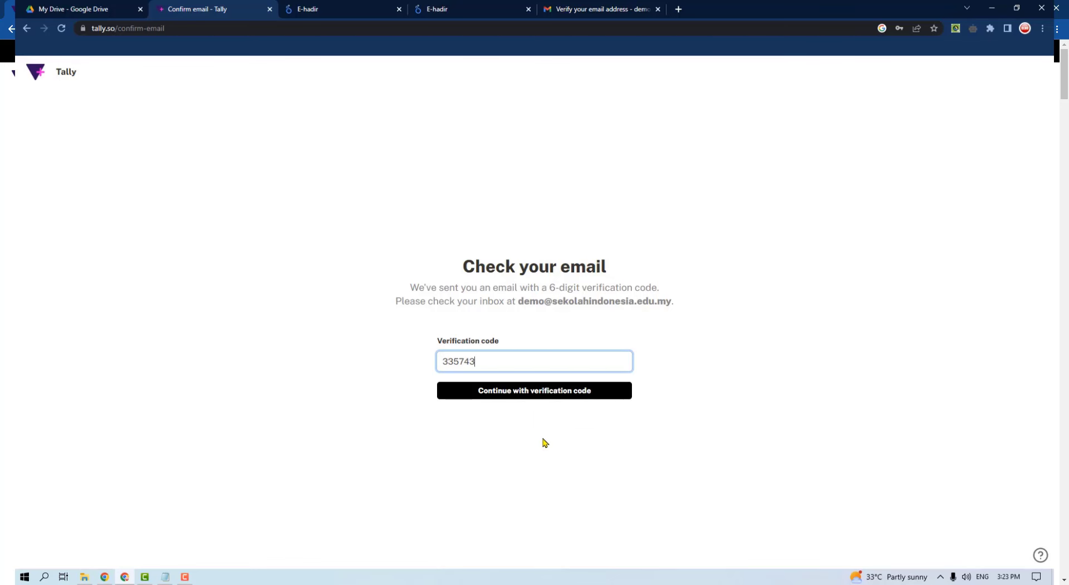
pyautogui.click(531, 397)
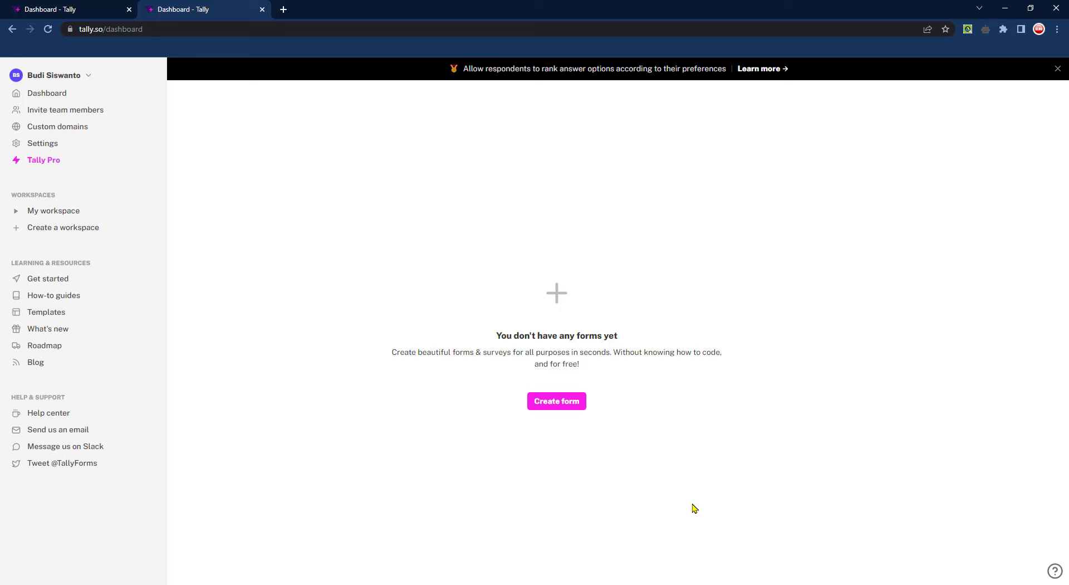
# Create a new form titled 'PPDB 2023/2024' and continue to an empty form
pyautogui.click(564, 404)
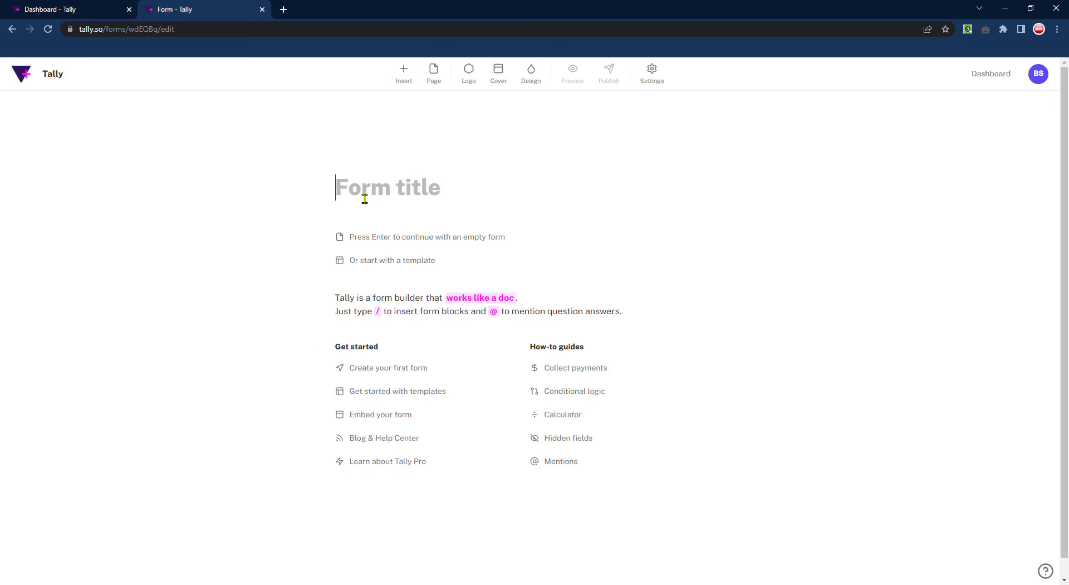
pyautogui.write('PP')
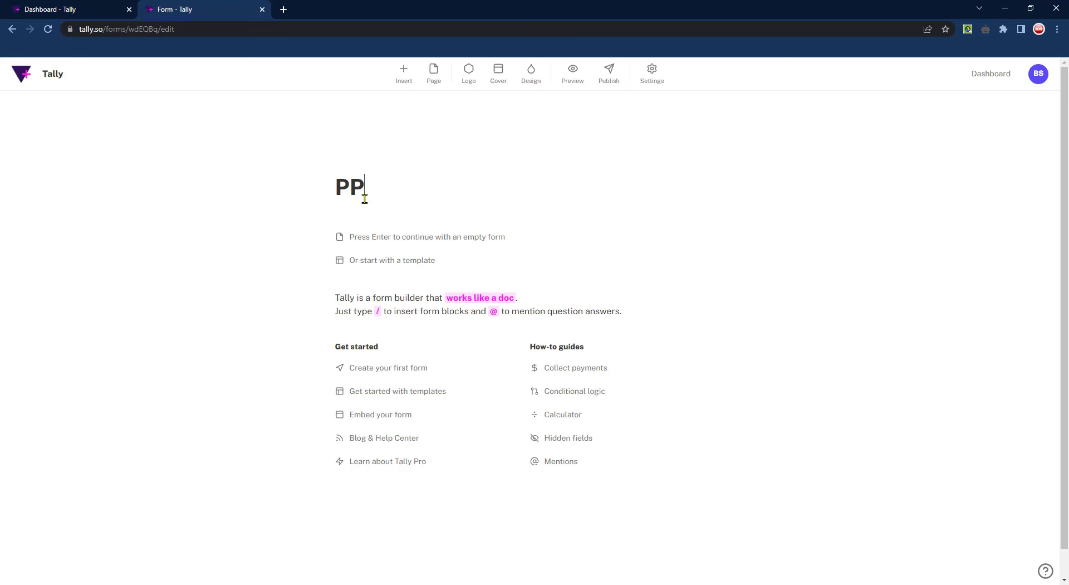
pyautogui.write('DB 2023/')
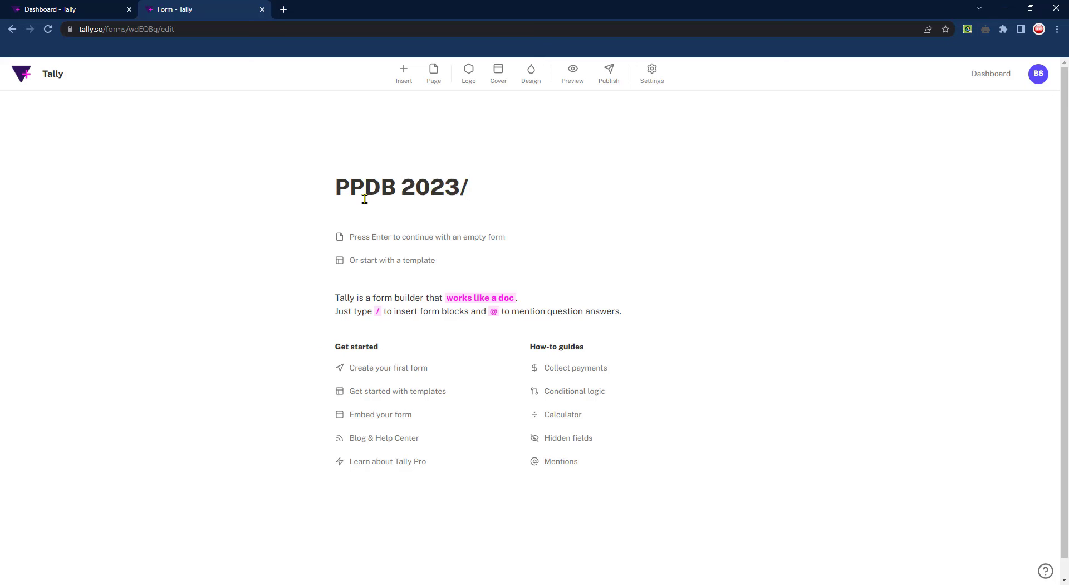
pyautogui.write('2024')
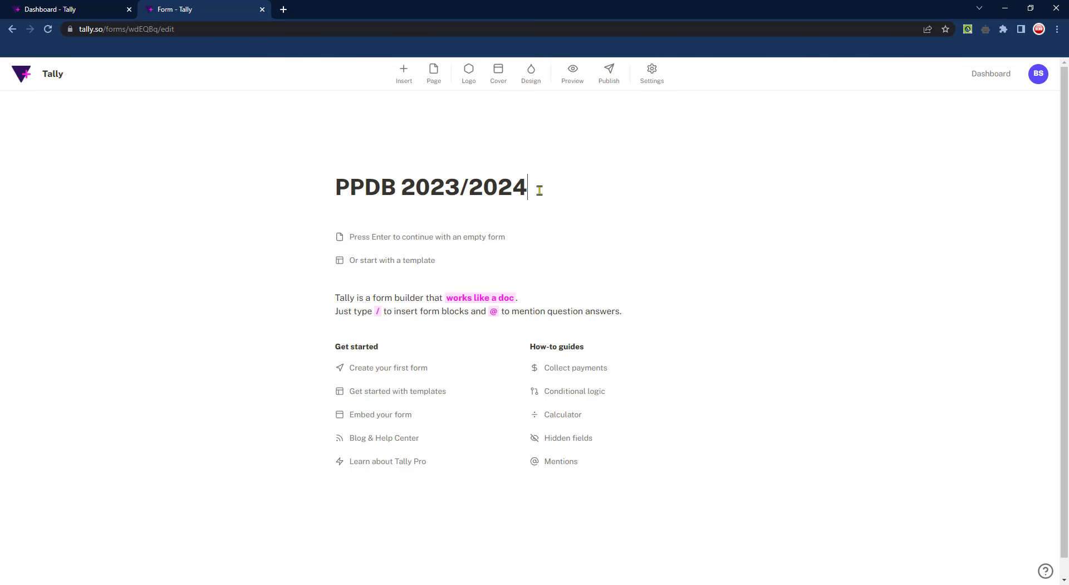
pyautogui.press('Return')
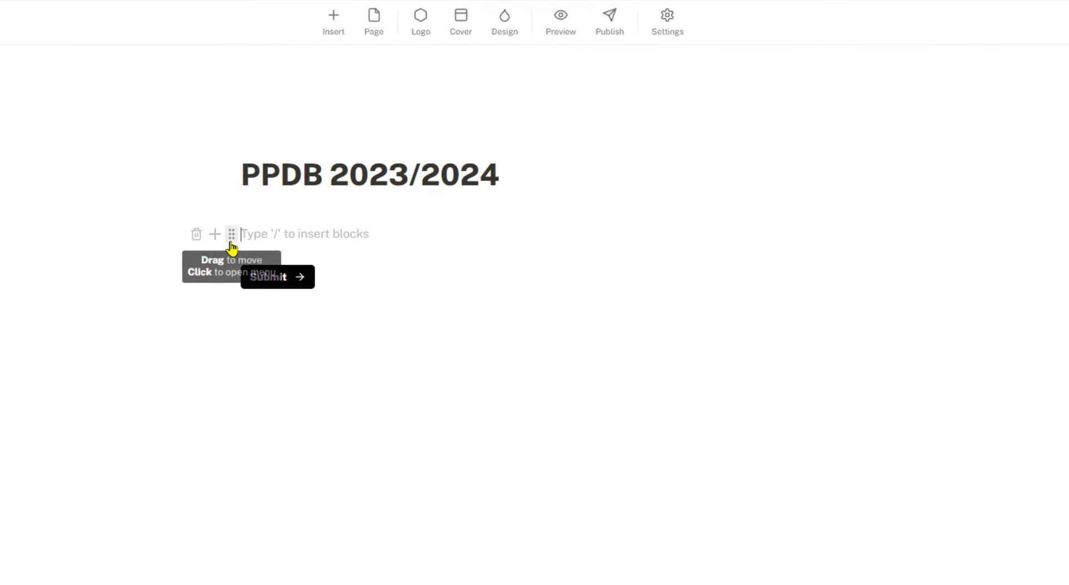
# Insert a Heading 3 block reading 'Fomulir PPDB 2023/2024' below the form title
pyautogui.click(215, 237)
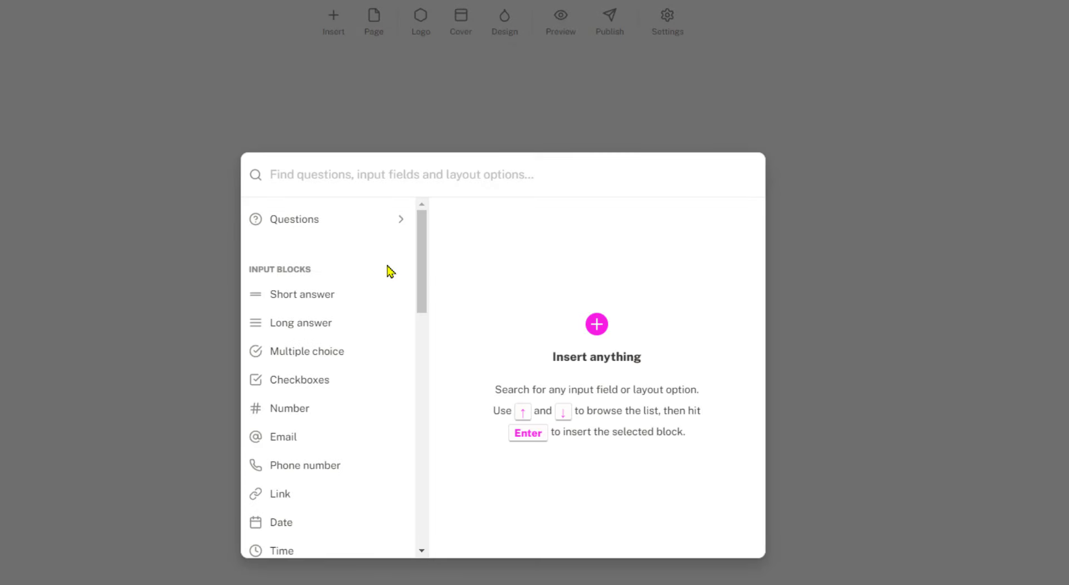
pyautogui.moveTo(424, 238); pyautogui.dragTo(430, 389)
pyautogui.click(312, 317)
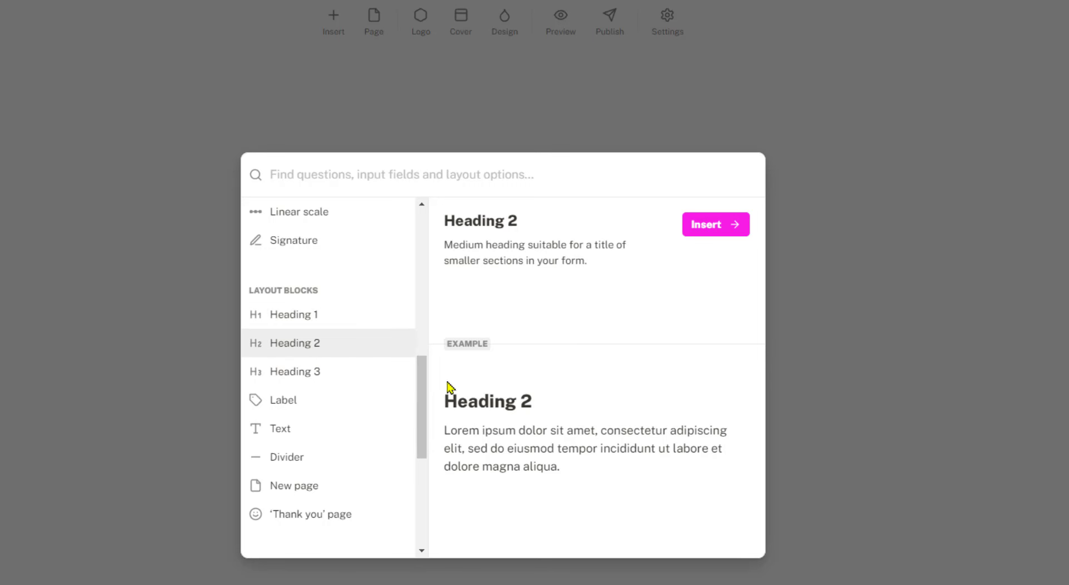
pyautogui.click(721, 232)
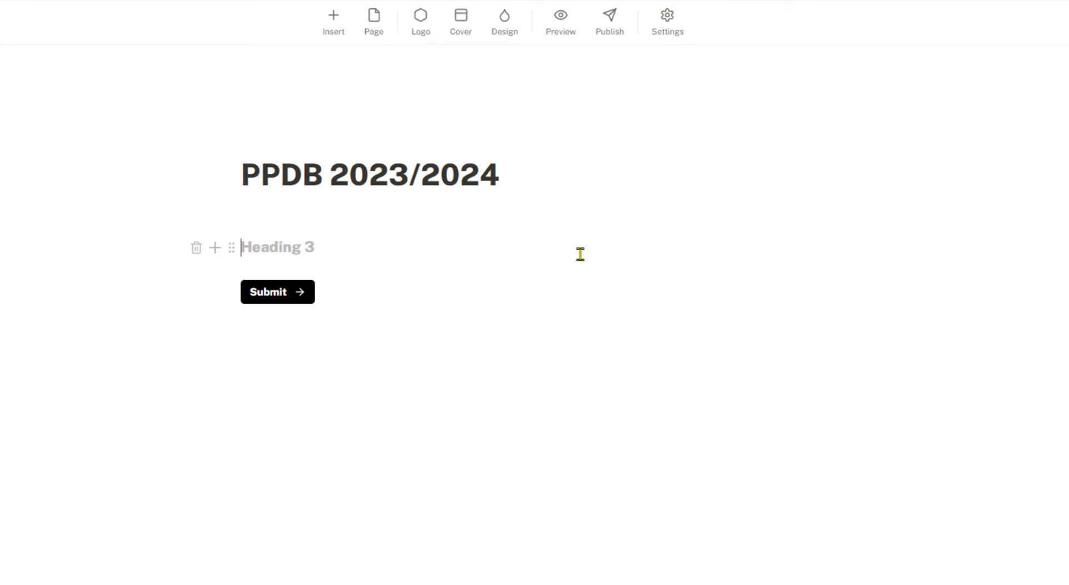
pyautogui.write('Fomulir PPDB 2023/2024')
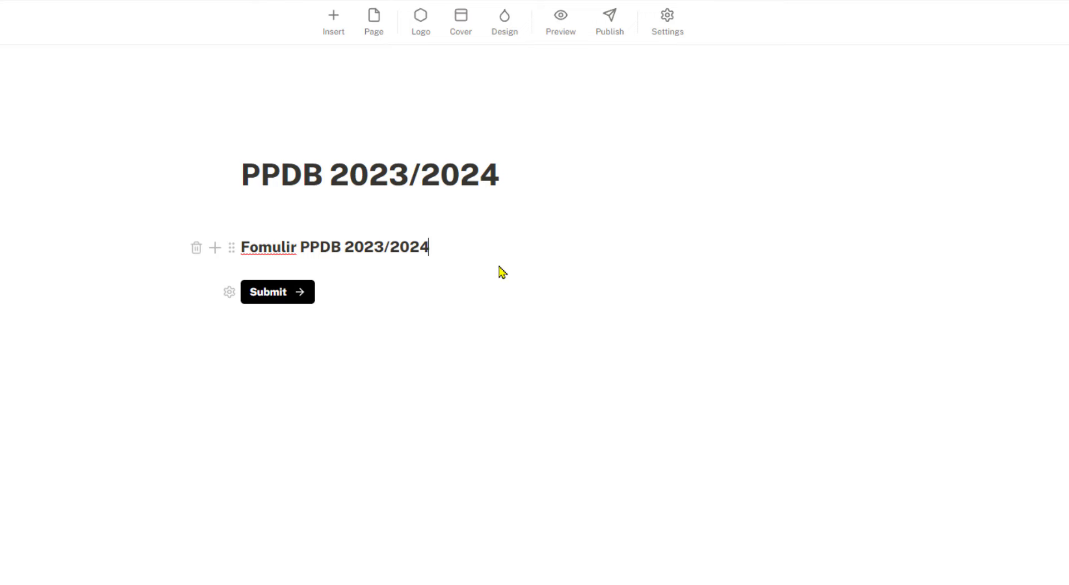
pyautogui.press('Return')
# Insert a Text block reading 'Deskripsi Formulir' with a new empty block beneath it
pyautogui.click(215, 278)
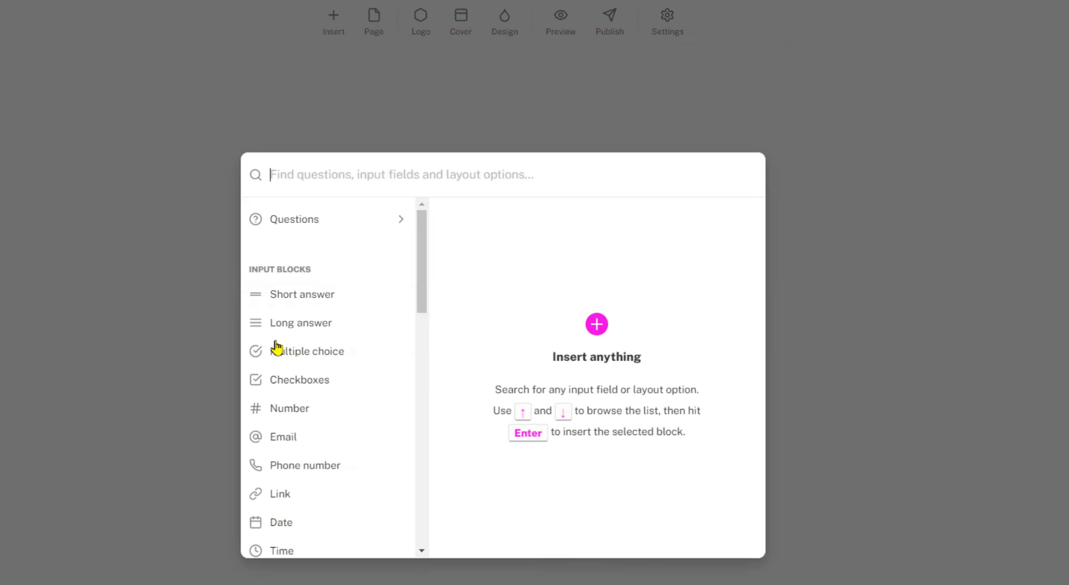
pyautogui.scroll(-4, 426, 273)
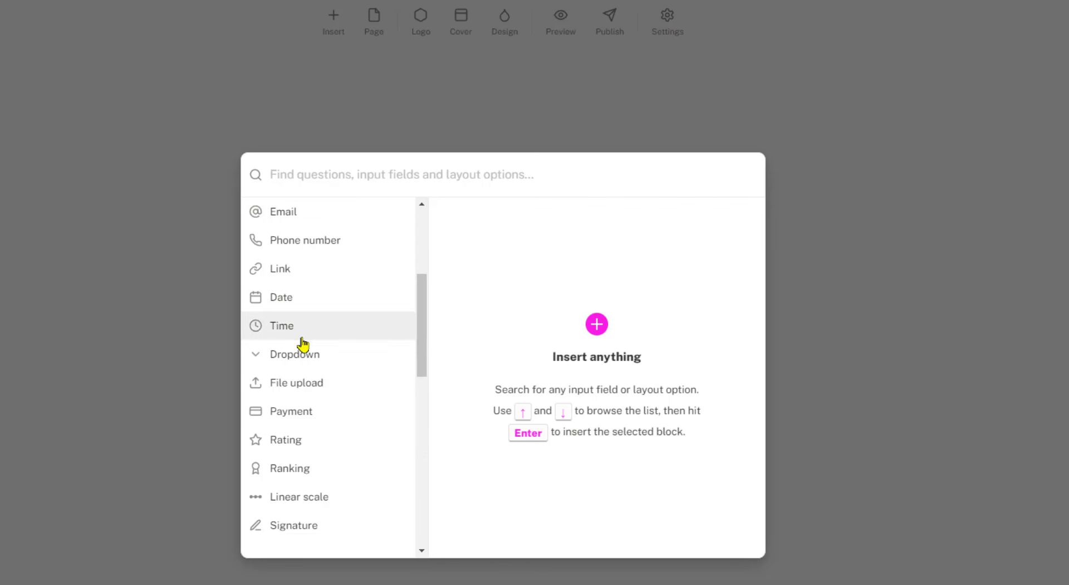
pyautogui.moveTo(427, 342); pyautogui.dragTo(427, 440)
pyautogui.moveTo(310, 384)
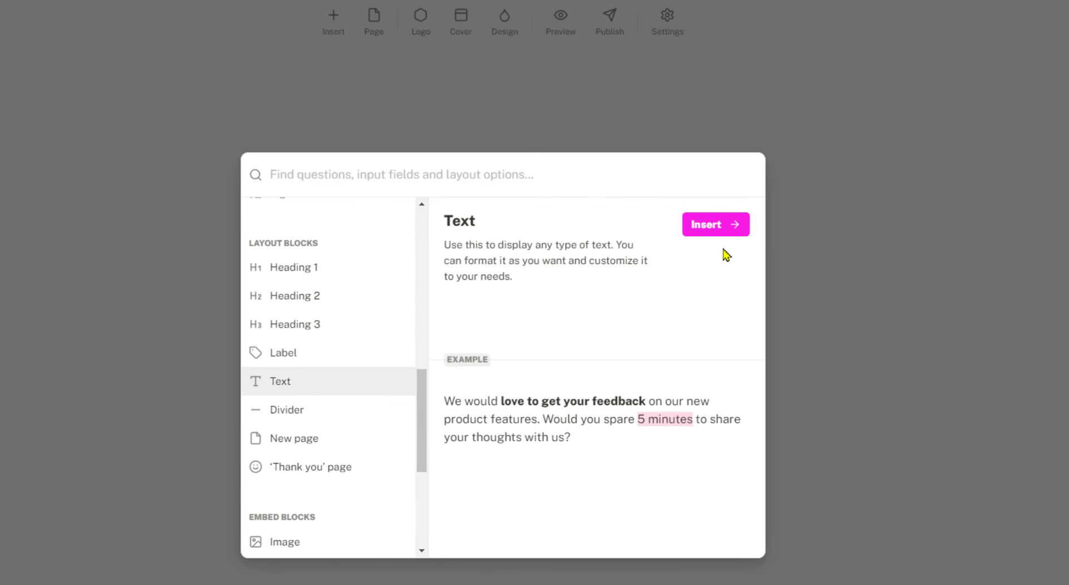
pyautogui.click(717, 228)
pyautogui.write('D')
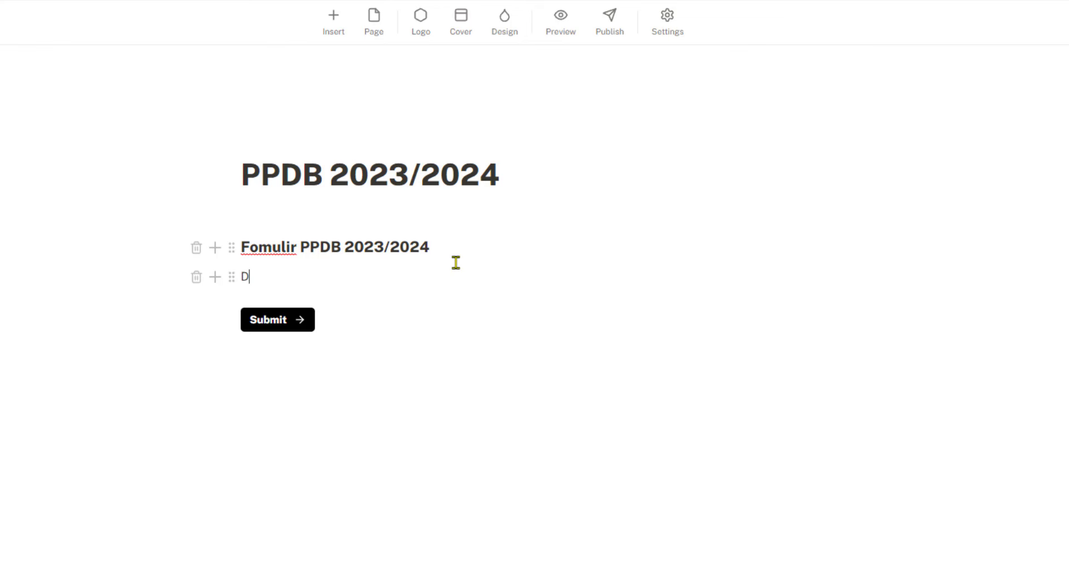
pyautogui.write('eskripsi Formuli')
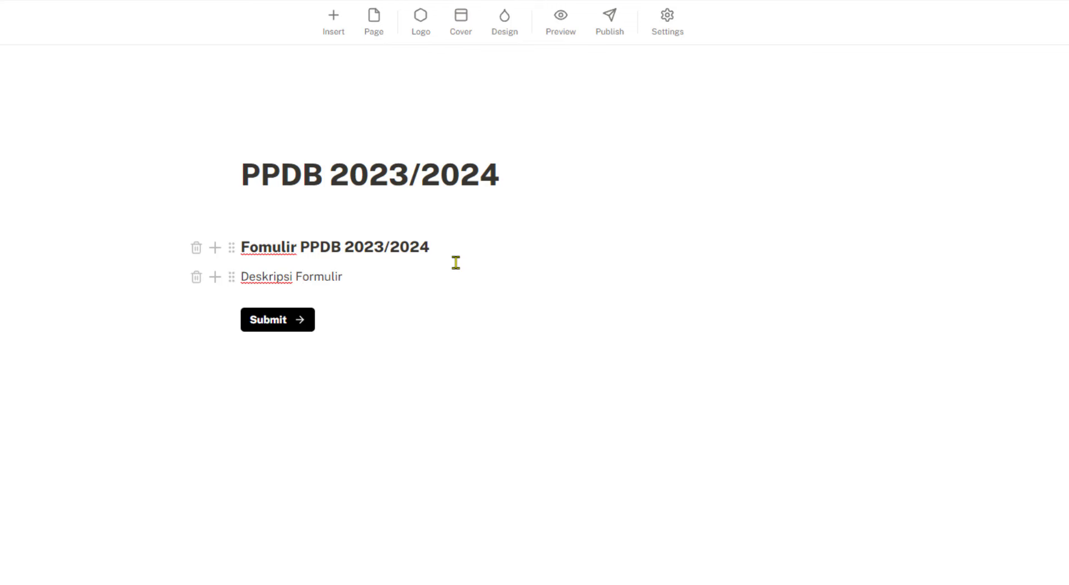
pyautogui.write('r')
pyautogui.press('Return')
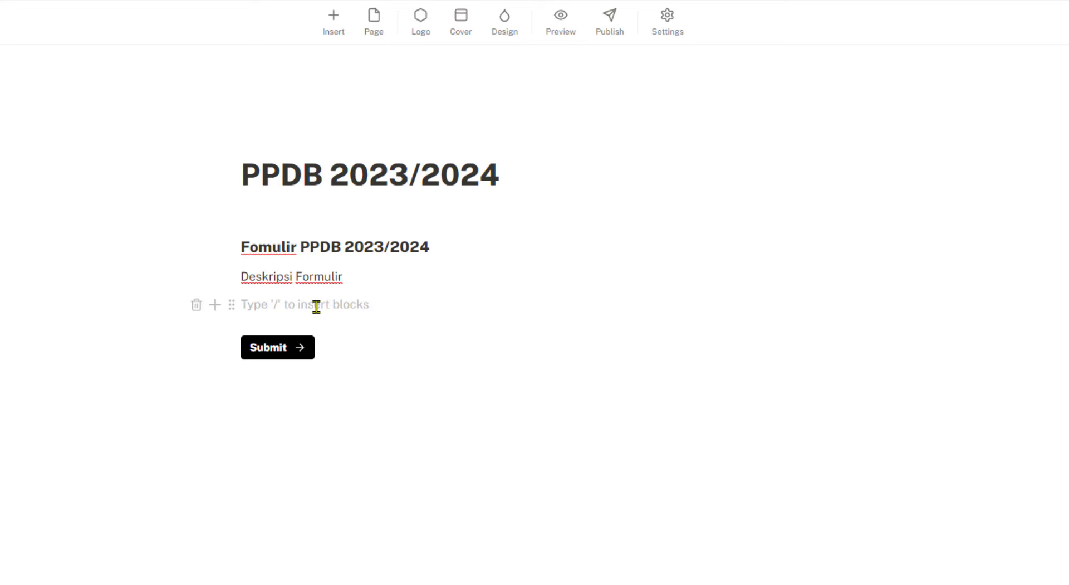
# Insert a Question + Short answer block below the 'Deskripsi Formulir' text
pyautogui.click(216, 307)
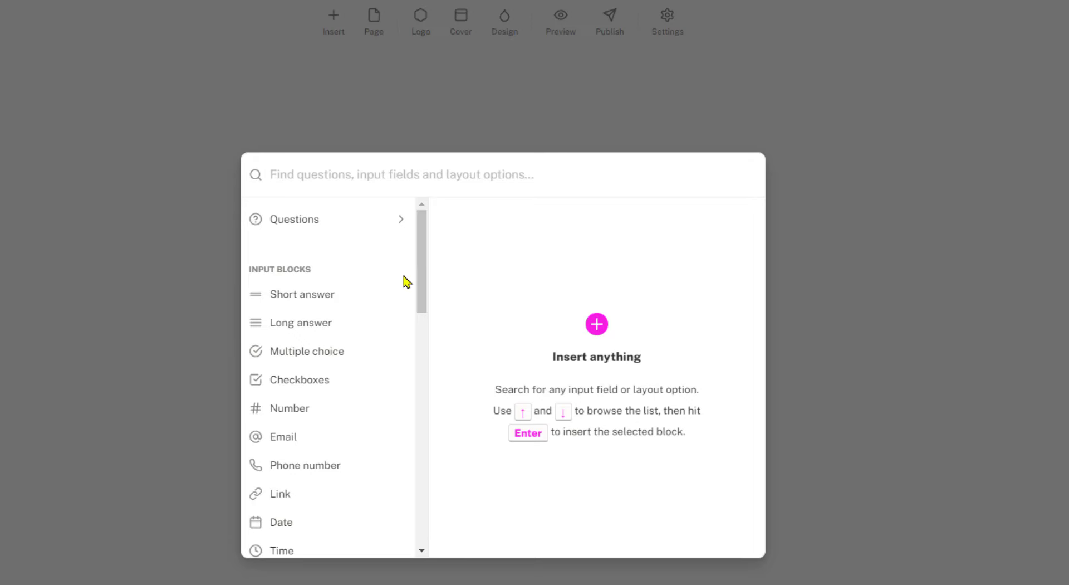
pyautogui.click(869, 311)
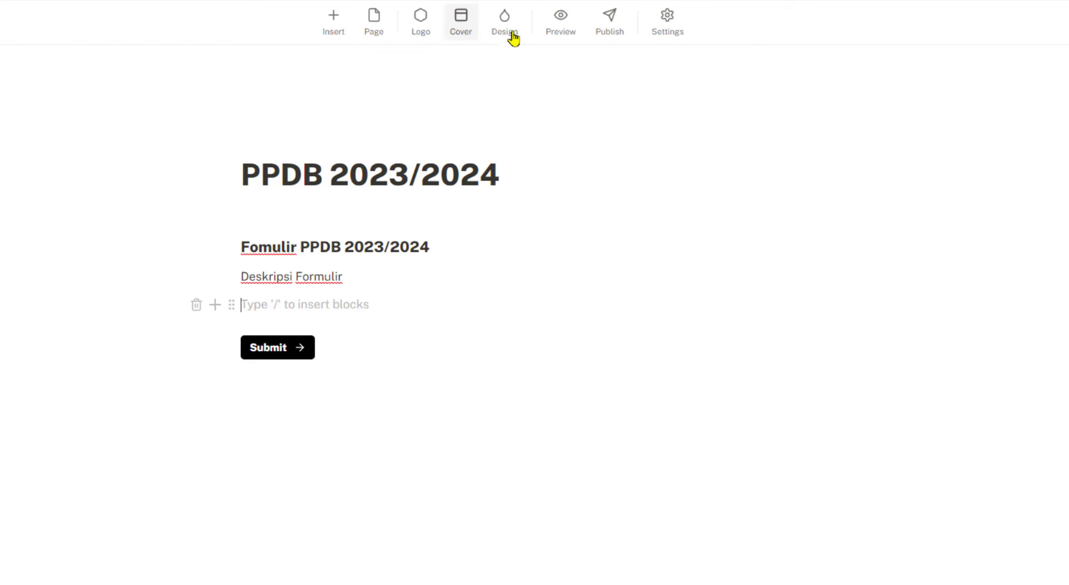
pyautogui.click(337, 29)
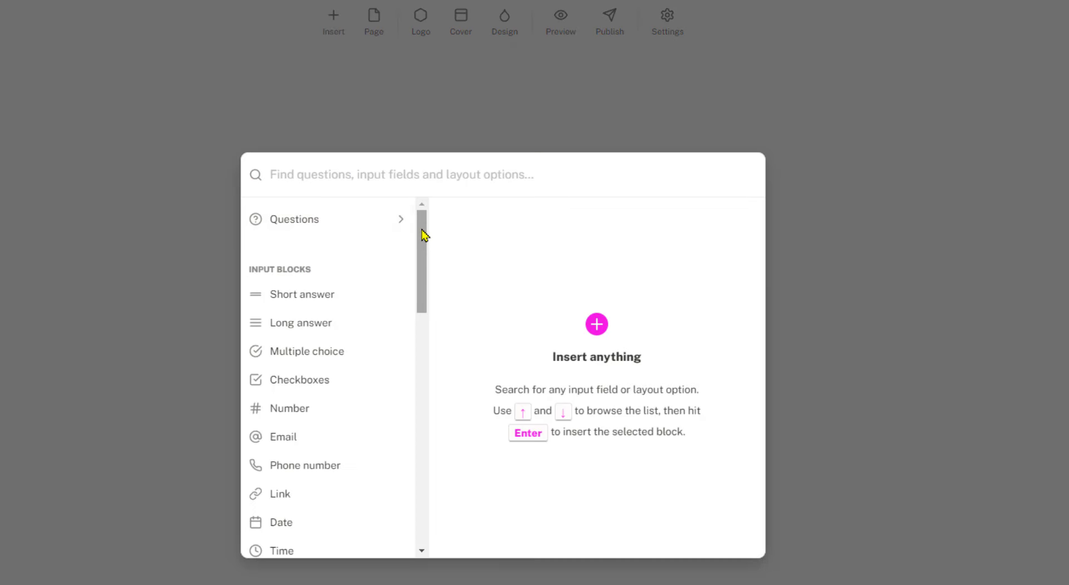
pyautogui.moveTo(423, 231)
pyautogui.mouseDown()
pyautogui.moveTo(425, 463)
pyautogui.moveTo(427, 246)
pyautogui.mouseUp()
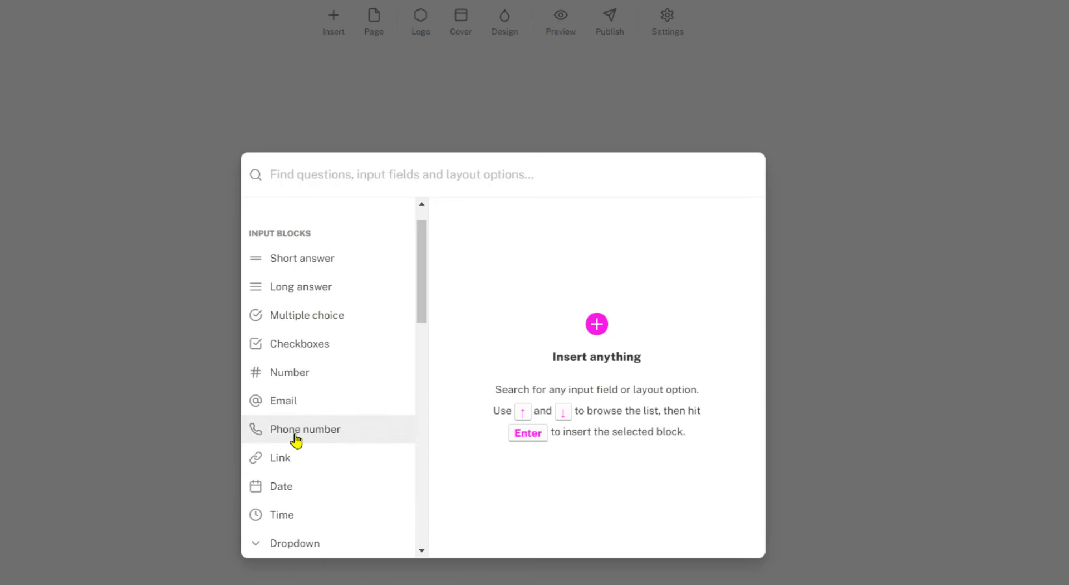
pyautogui.moveTo(425, 269); pyautogui.dragTo(420, 237)
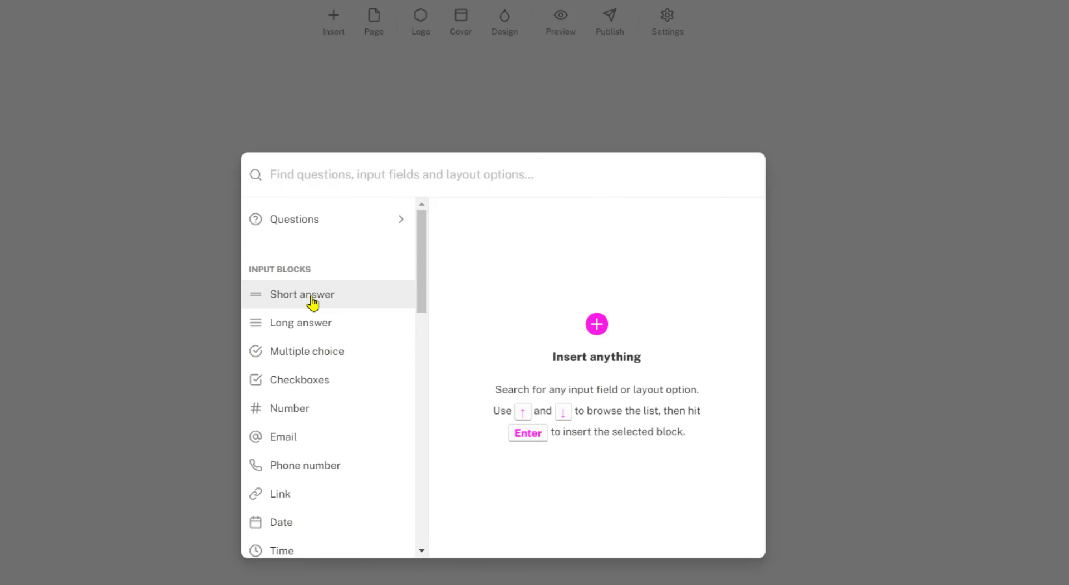
pyautogui.click(401, 222)
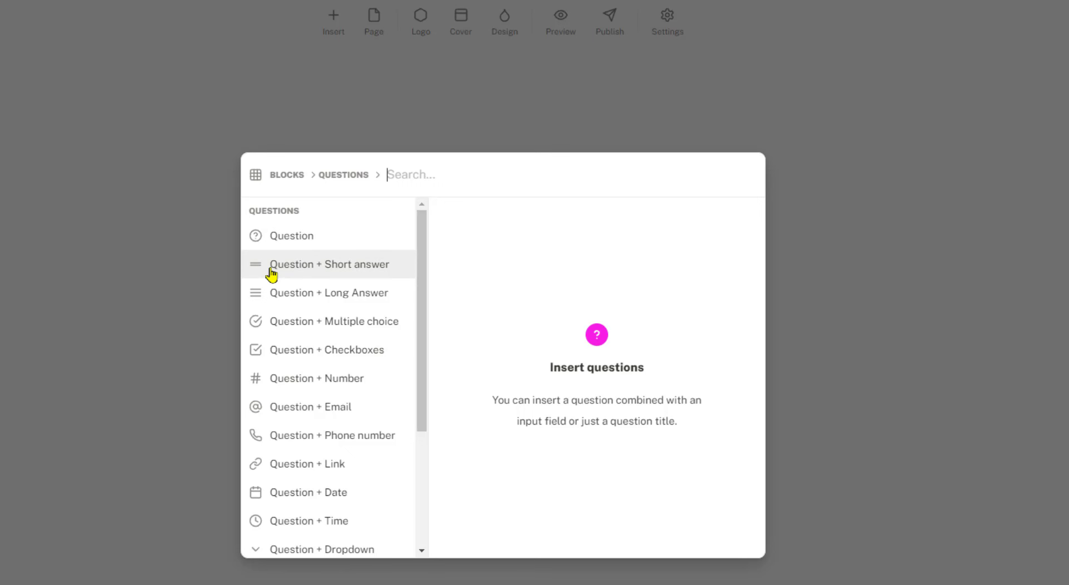
pyautogui.click(329, 273)
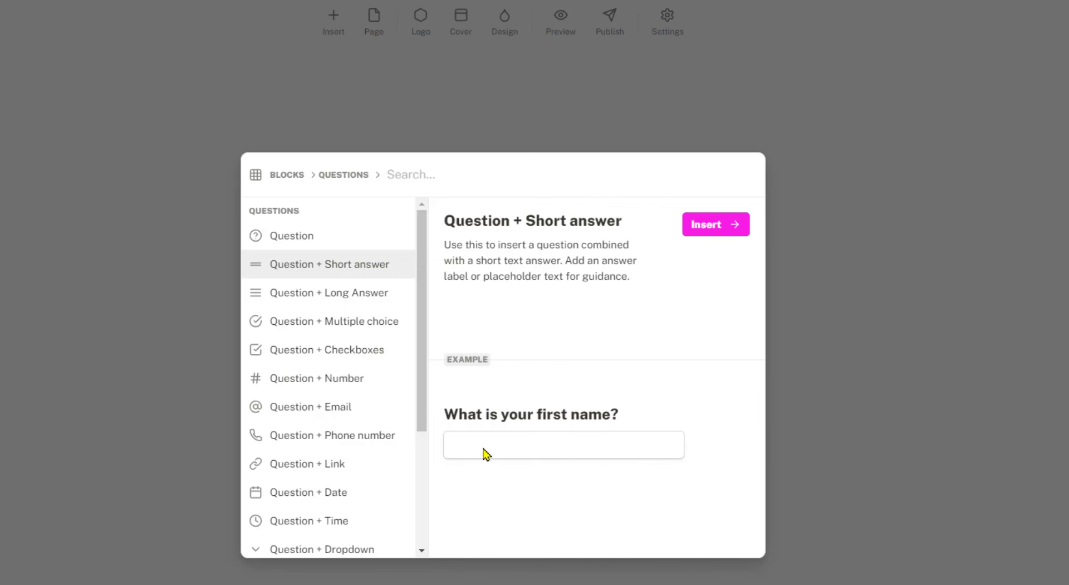
pyautogui.click(289, 176)
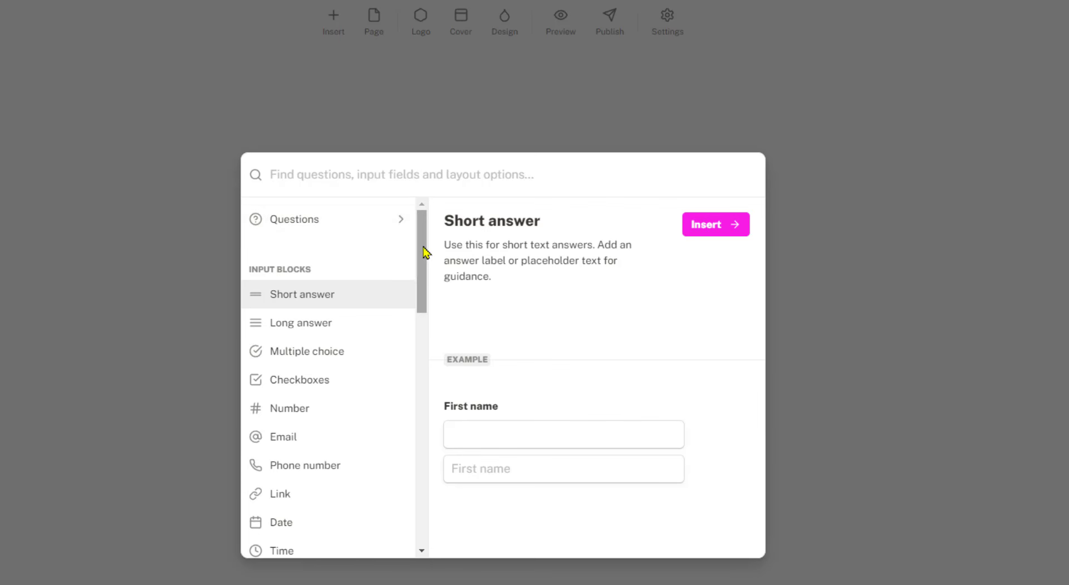
pyautogui.click(405, 223)
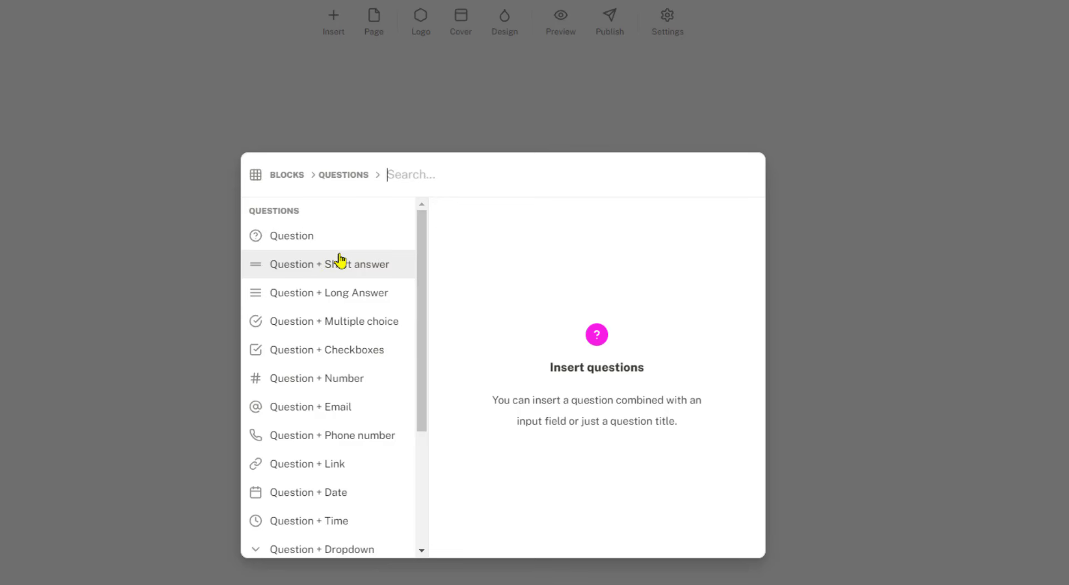
pyautogui.click(342, 265)
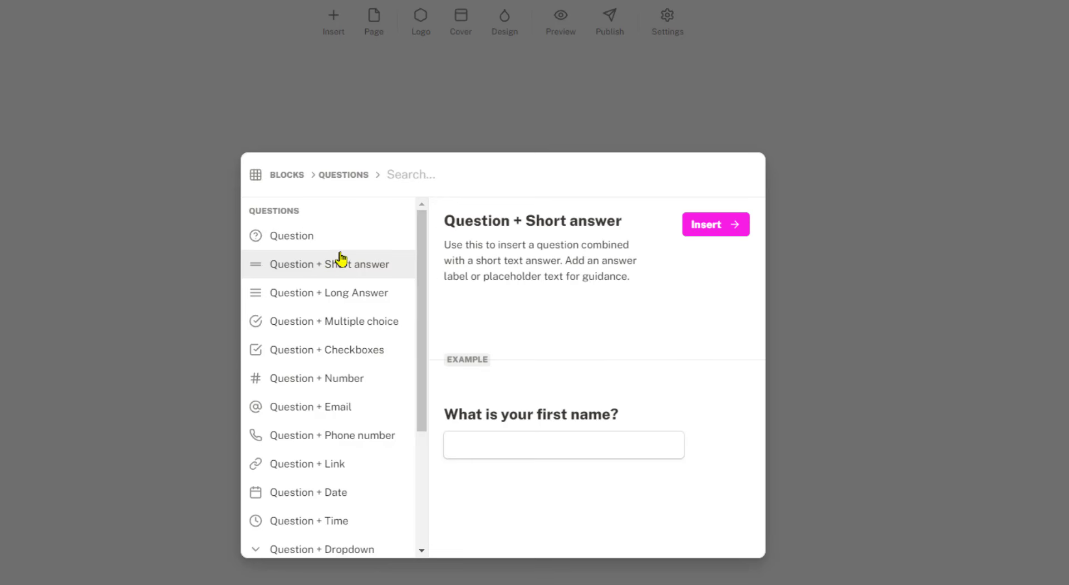
pyautogui.click(716, 230)
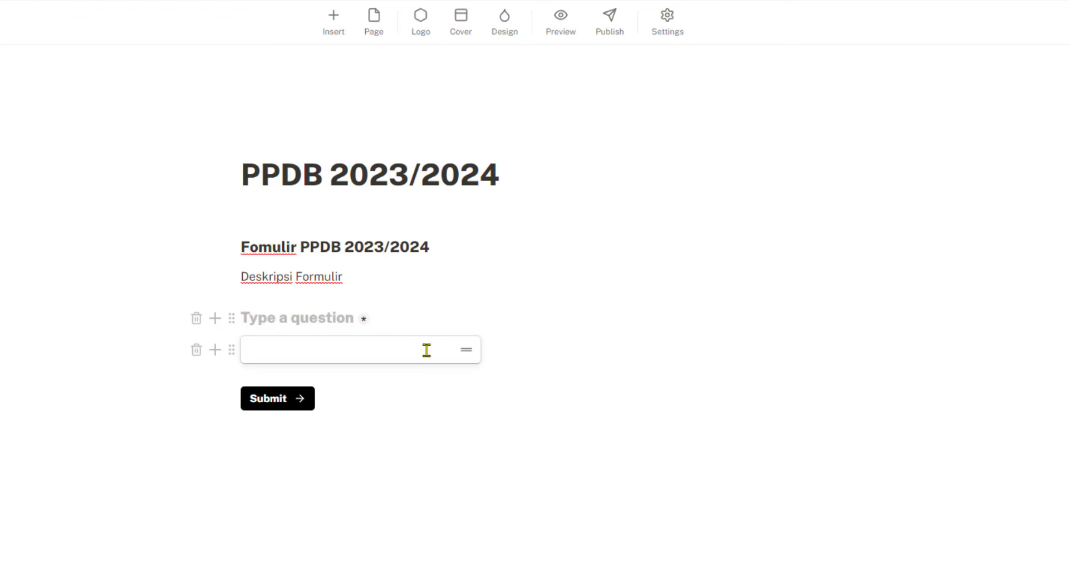
# Title the question 'Nama Lengkap' and begin typing the answer box's placeholder hint
pyautogui.write('N')
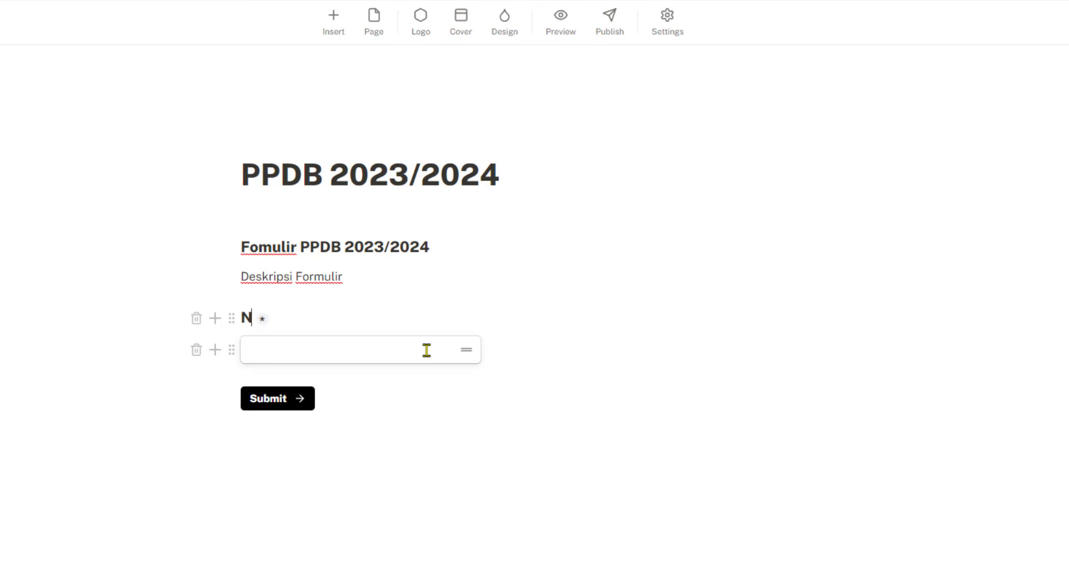
pyautogui.write('ama Lengkap')
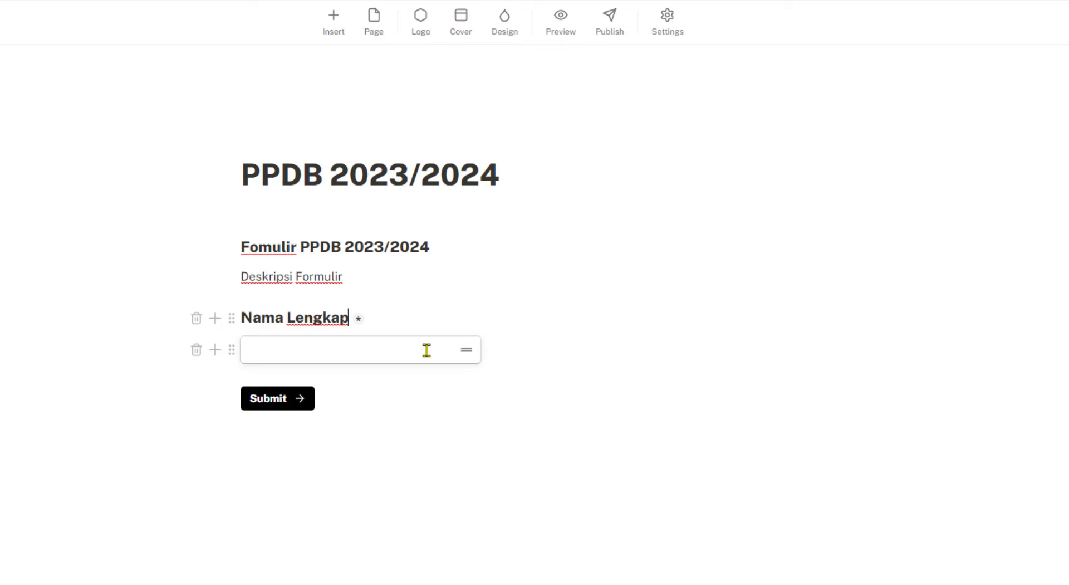
pyautogui.press('Return')
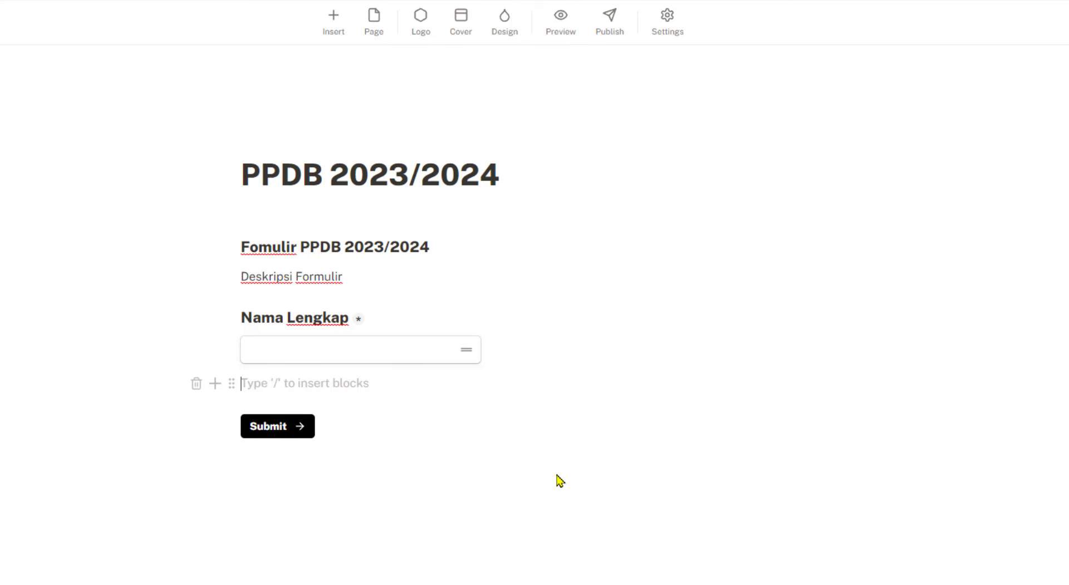
pyautogui.click(305, 350)
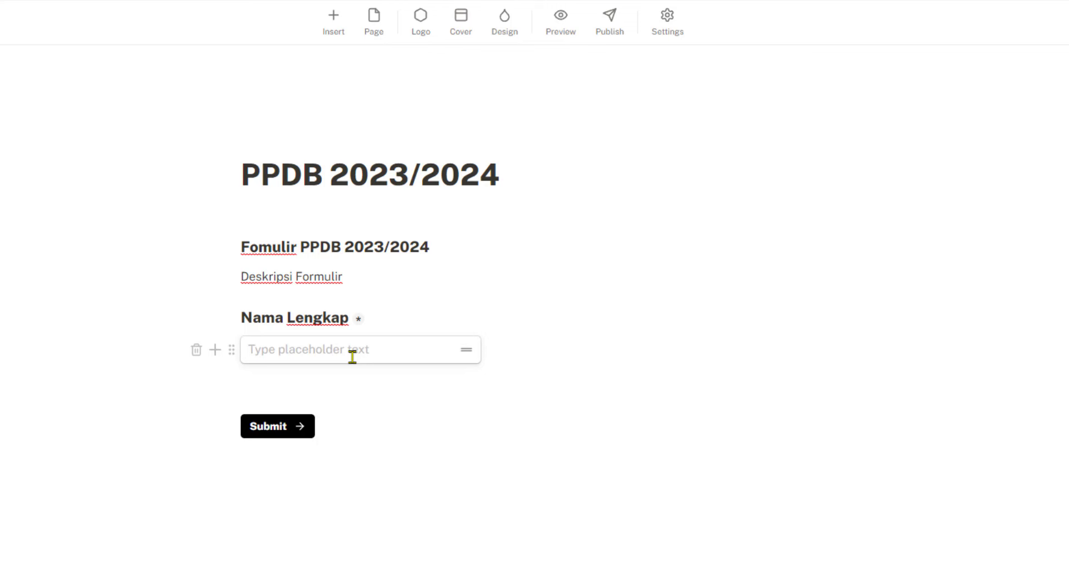
pyautogui.write('Tulis nama lengkap sesuai KK')
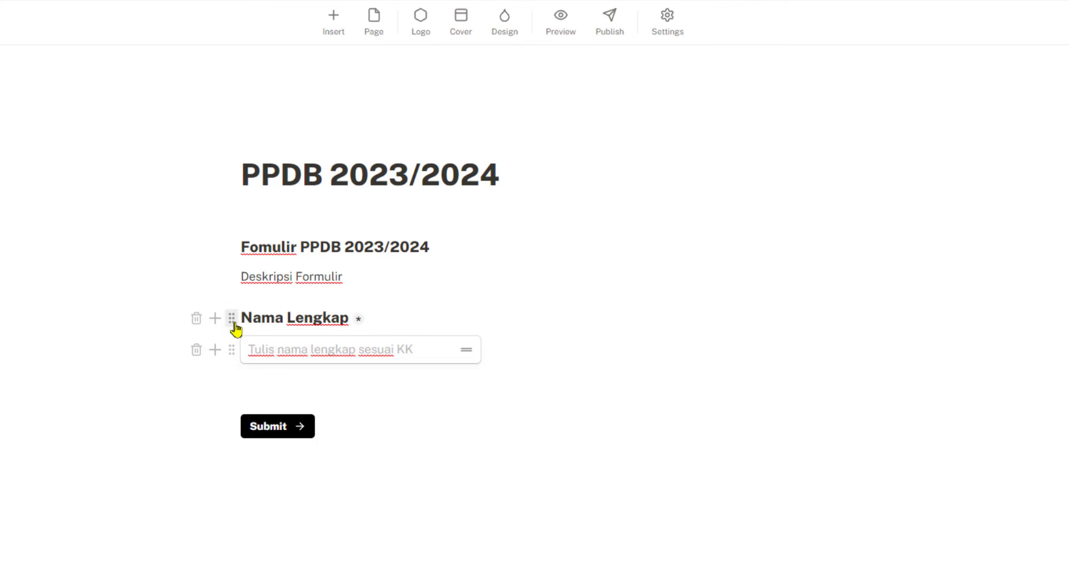
pyautogui.click(233, 324)
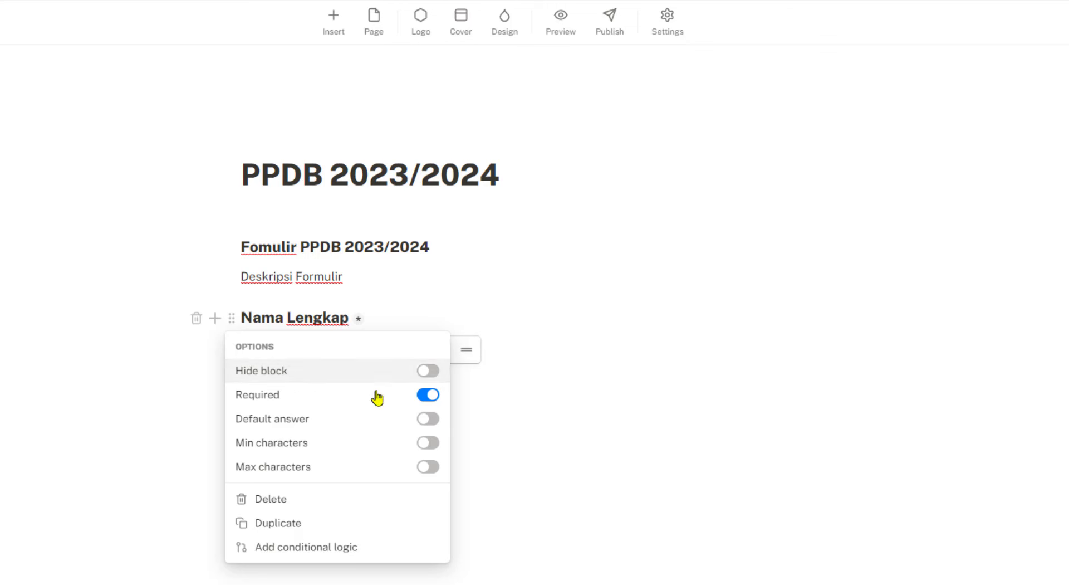
pyautogui.click(428, 372)
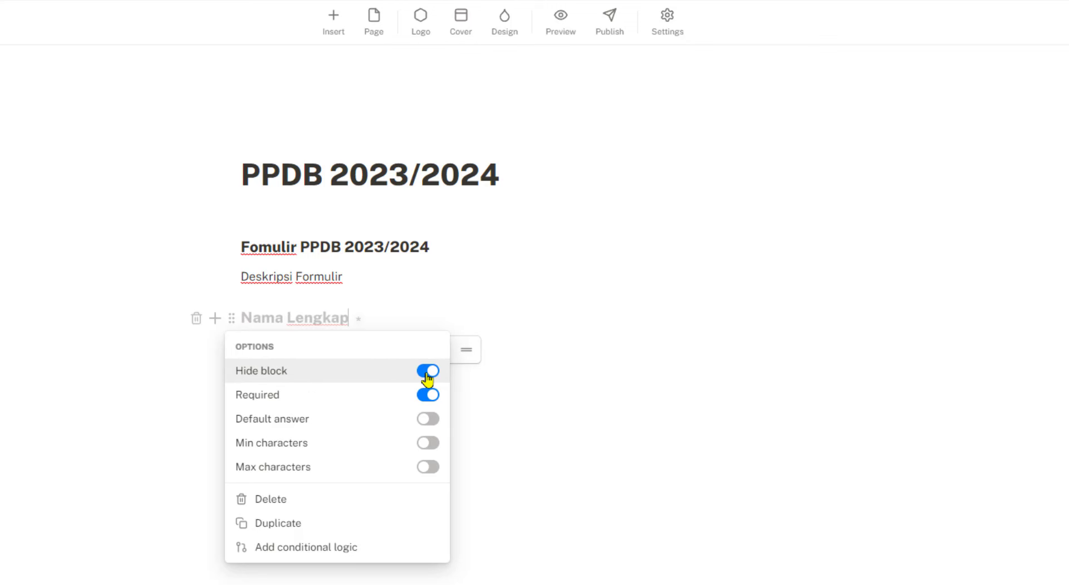
pyautogui.click(427, 373)
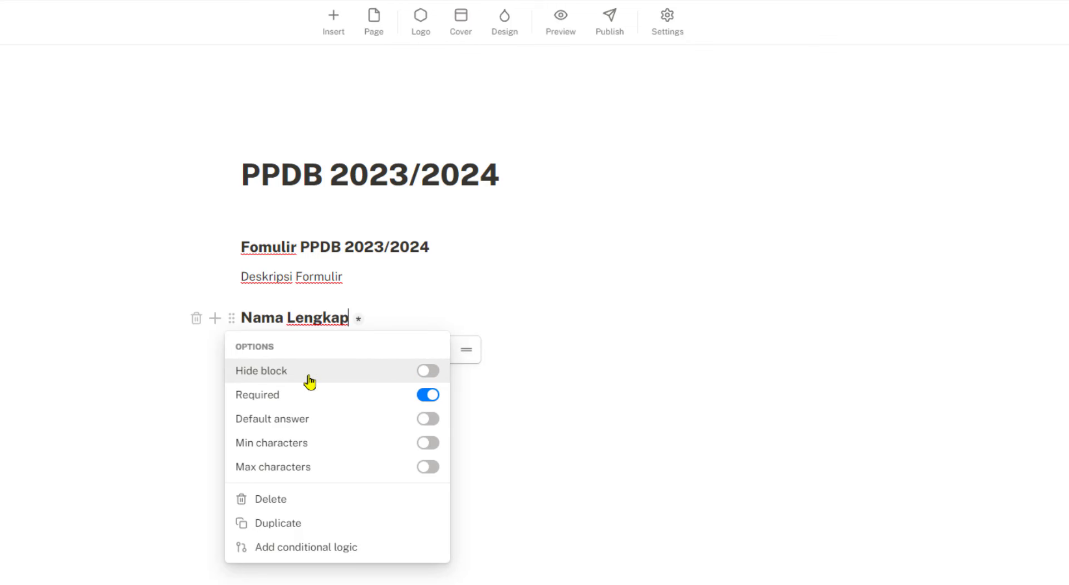
pyautogui.click(427, 403)
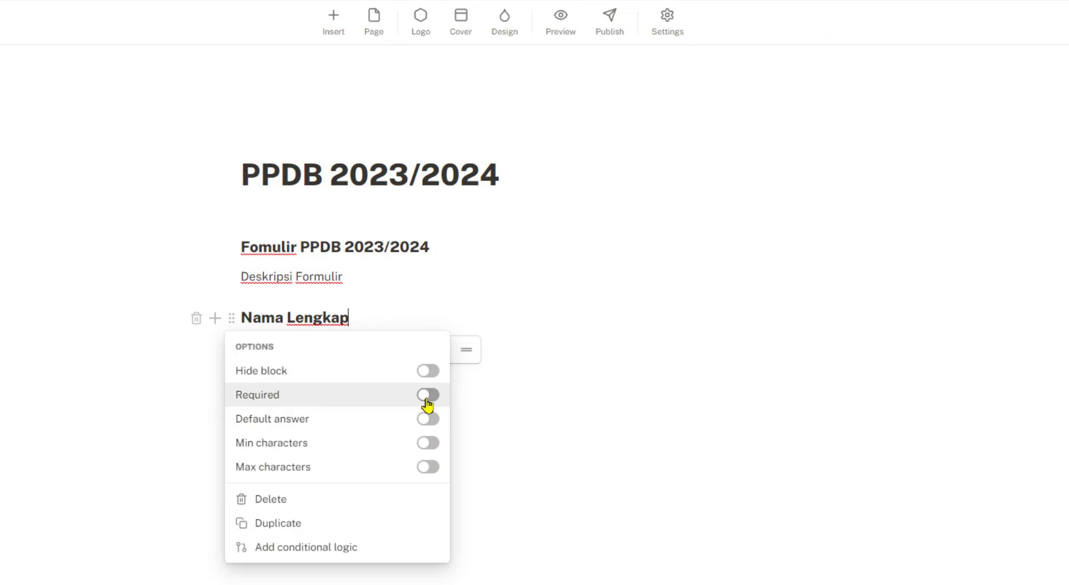
pyautogui.click(427, 403)
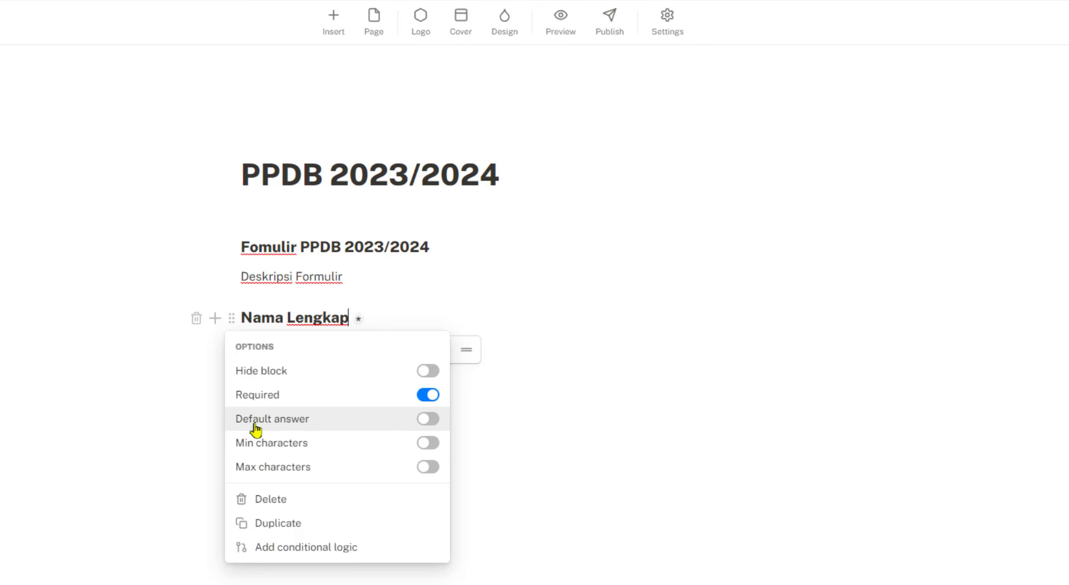
pyautogui.click(435, 420)
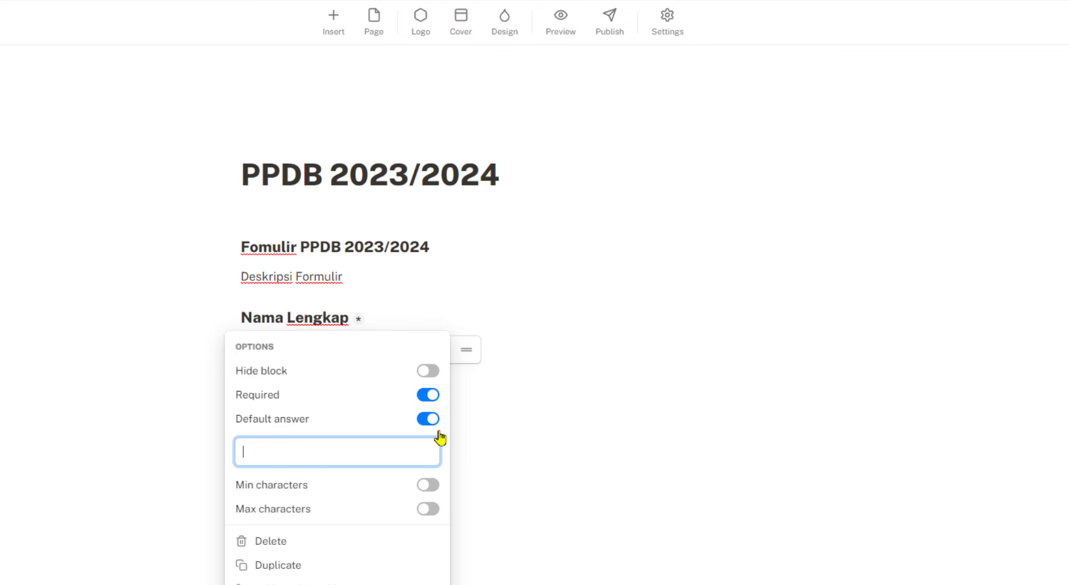
pyautogui.click(431, 421)
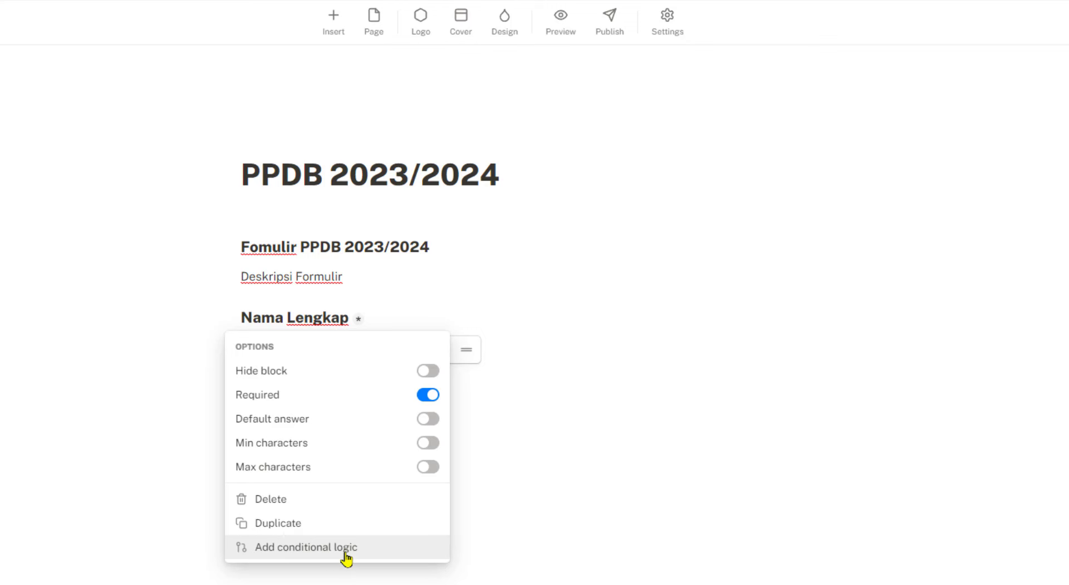
pyautogui.click(522, 492)
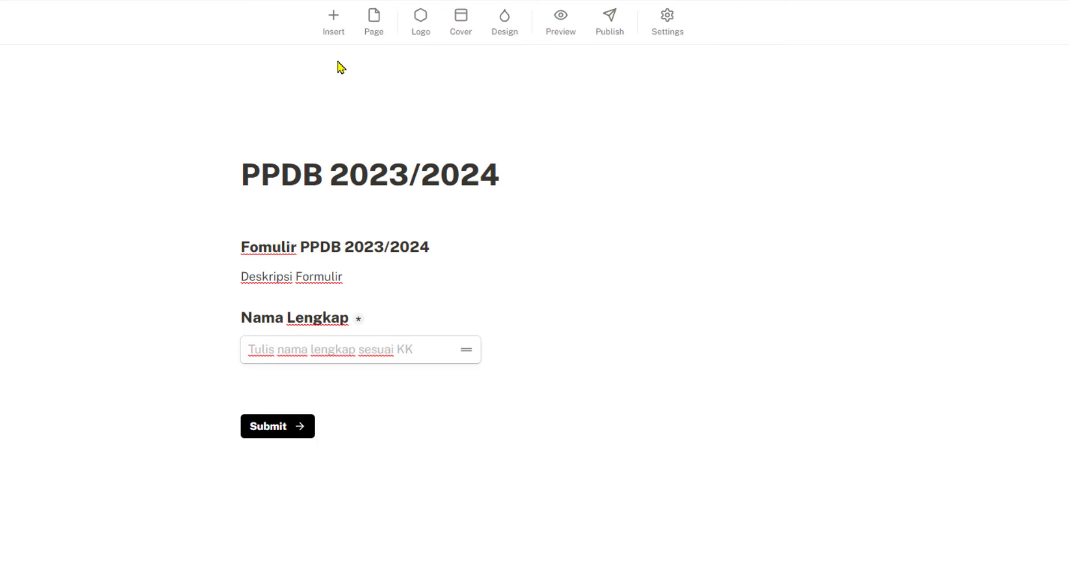
# Insert a Question + Date block, replacing a stray plain date field, titled 'Tanggal lahir'
pyautogui.click(334, 19)
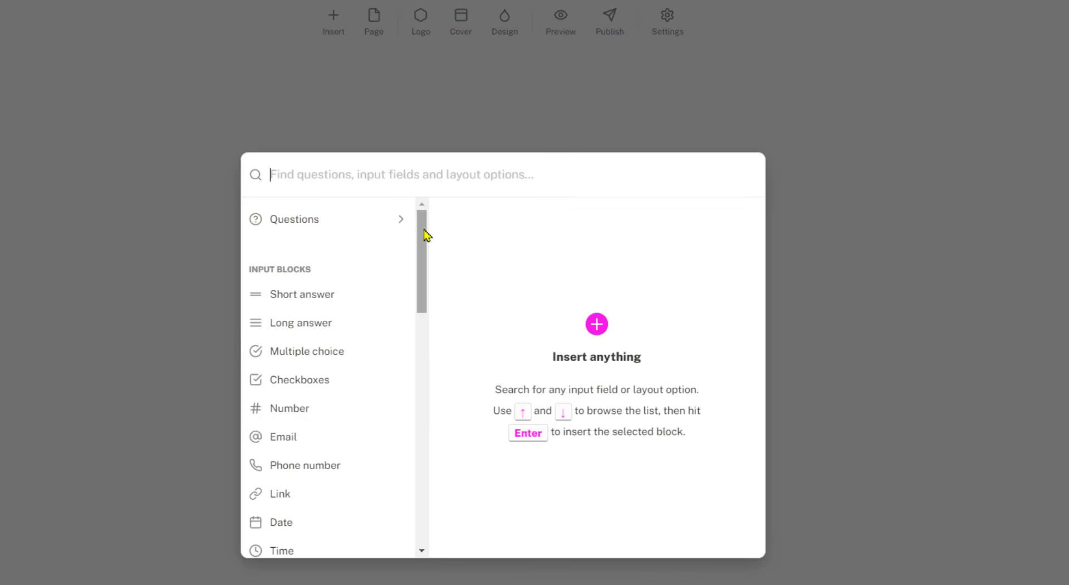
pyautogui.moveTo(425, 234); pyautogui.dragTo(425, 262)
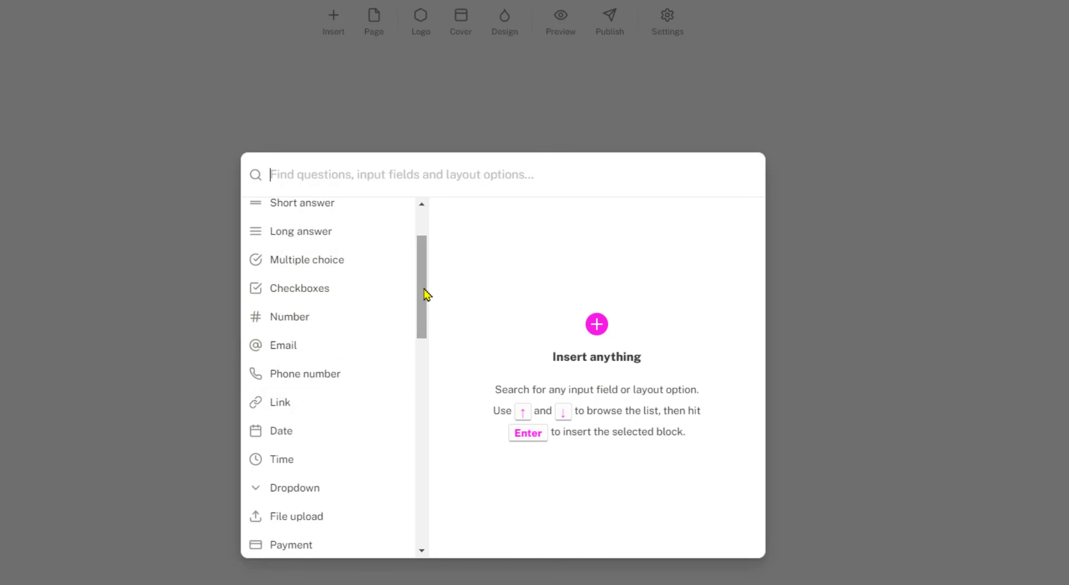
pyautogui.moveTo(425, 296); pyautogui.dragTo(425, 306)
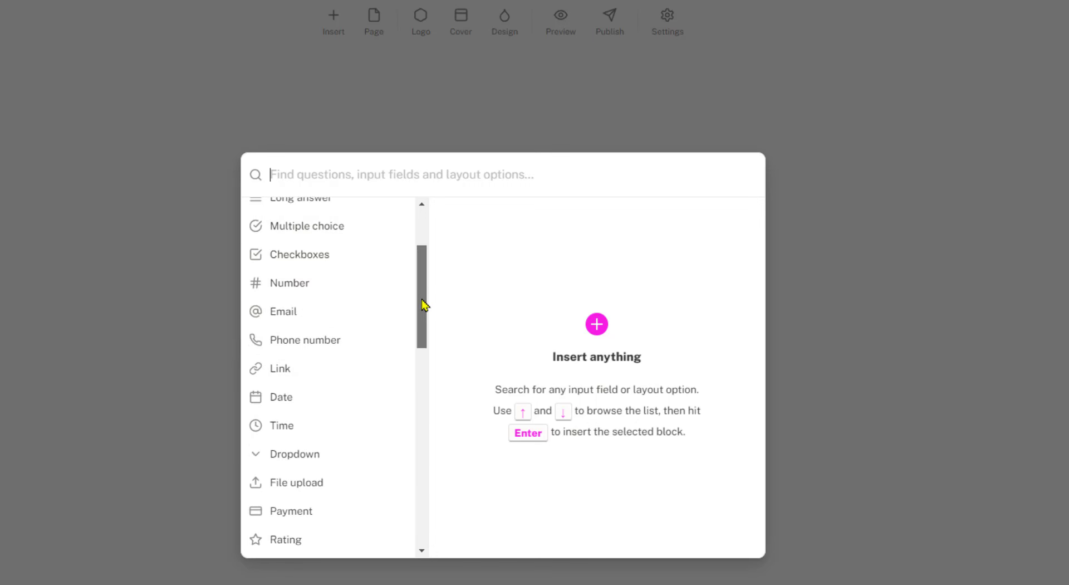
pyautogui.click(309, 403)
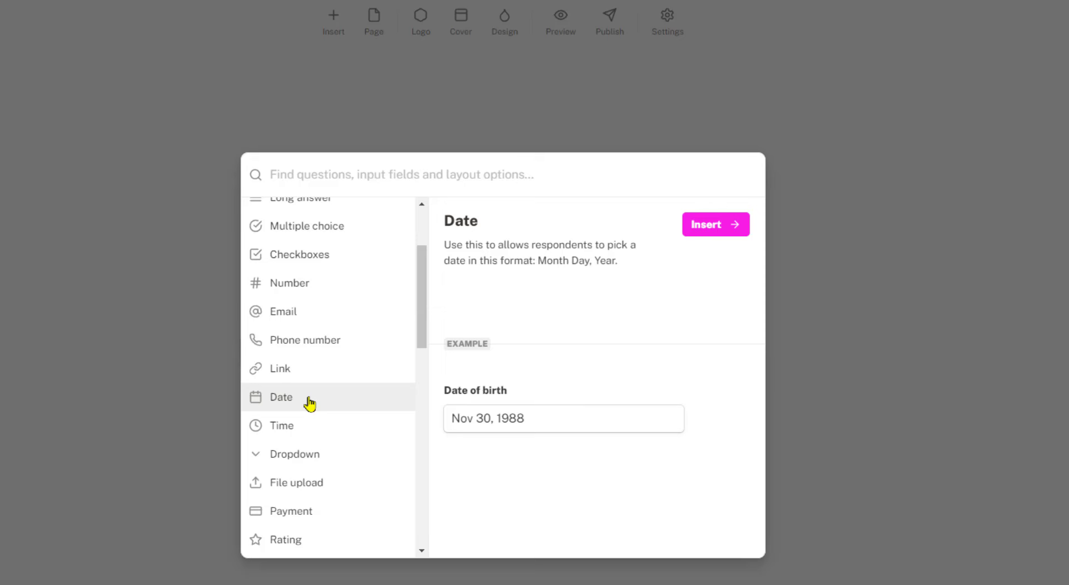
pyautogui.click(730, 228)
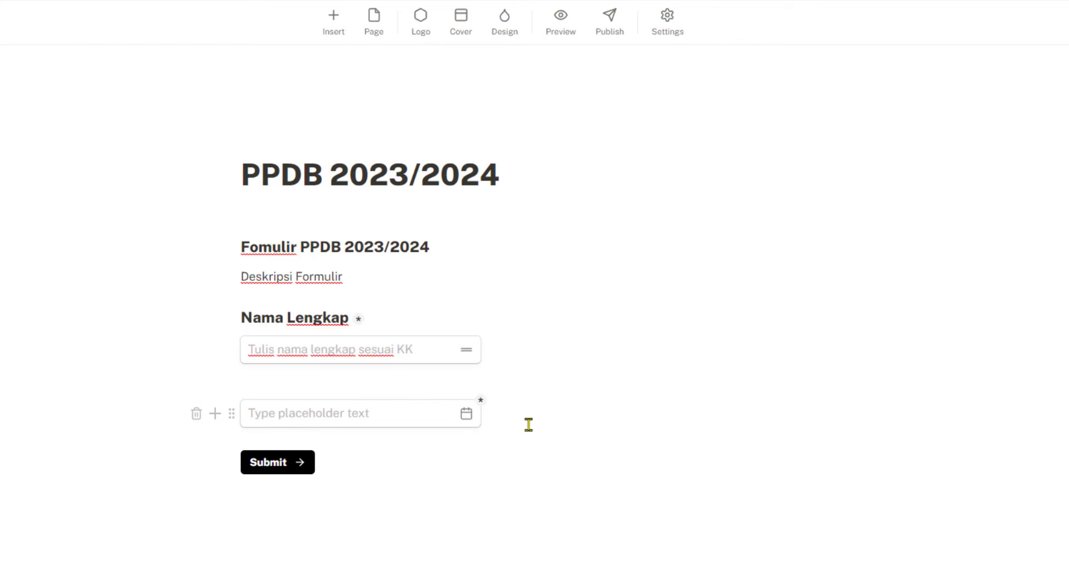
pyautogui.click(197, 414)
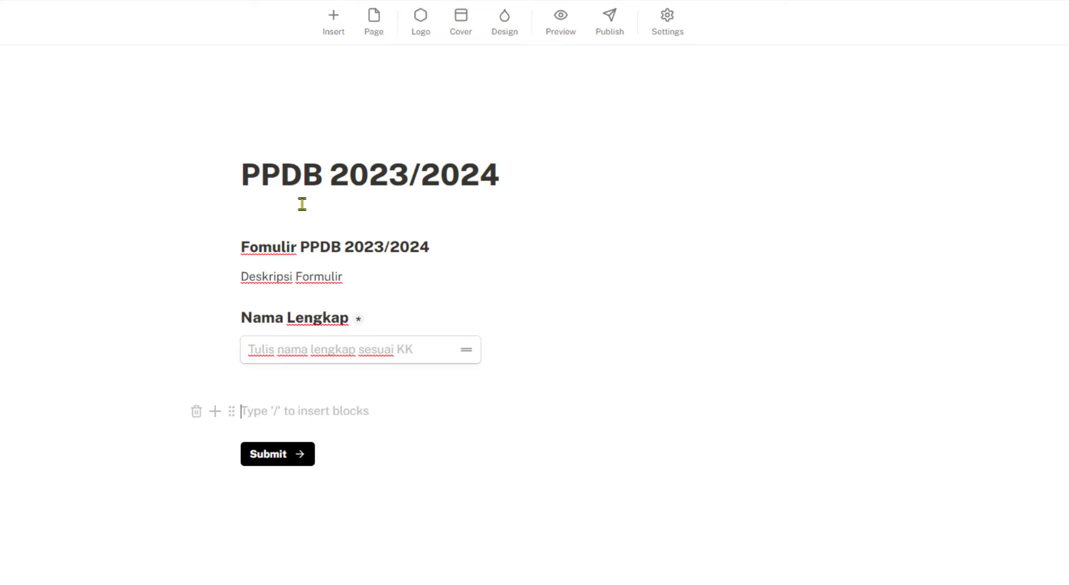
pyautogui.click(339, 23)
pyautogui.click(358, 221)
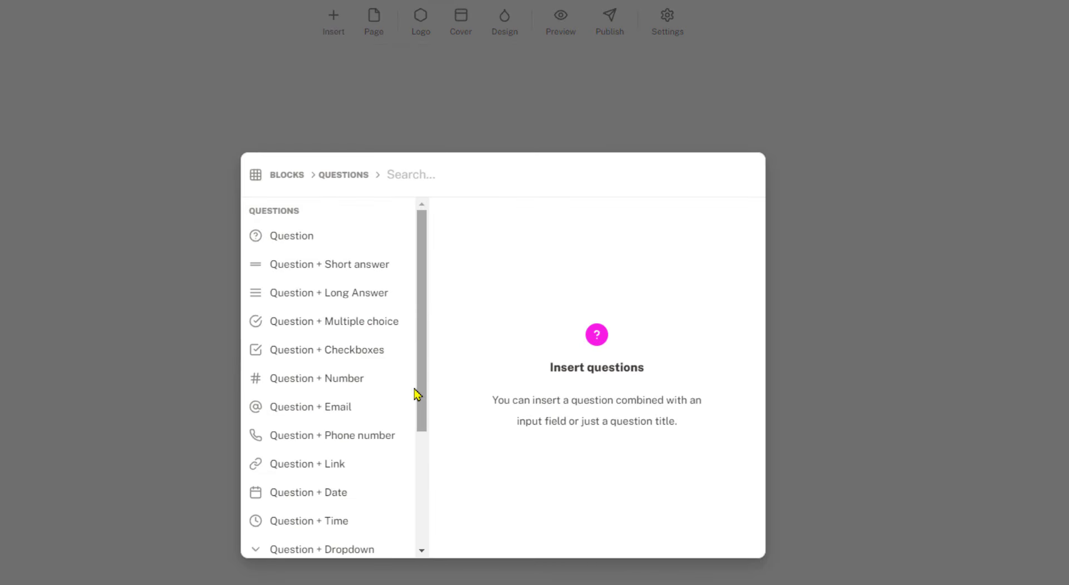
pyautogui.moveTo(424, 340); pyautogui.dragTo(418, 386)
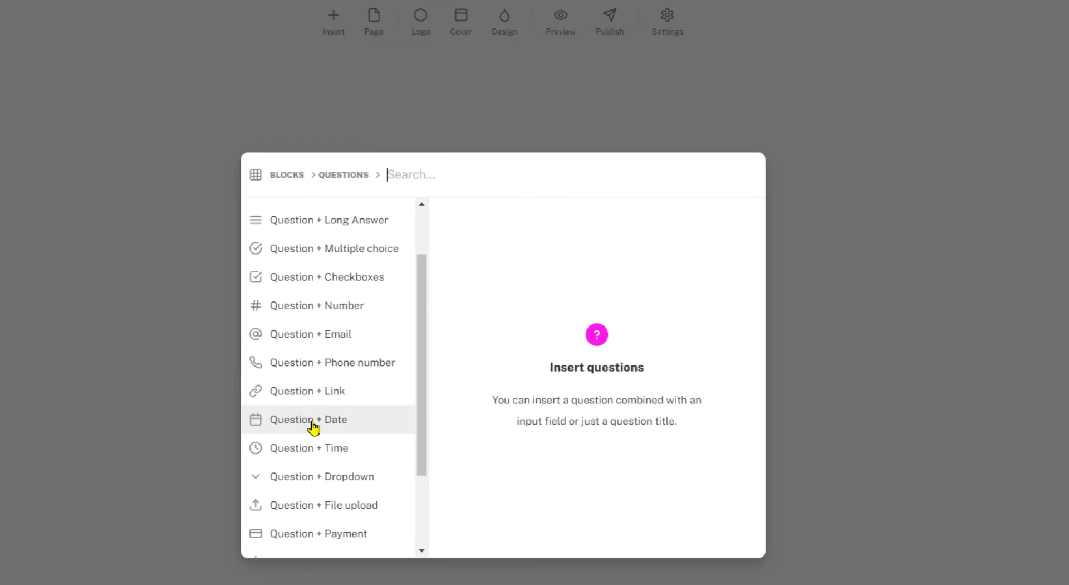
pyautogui.click(707, 225)
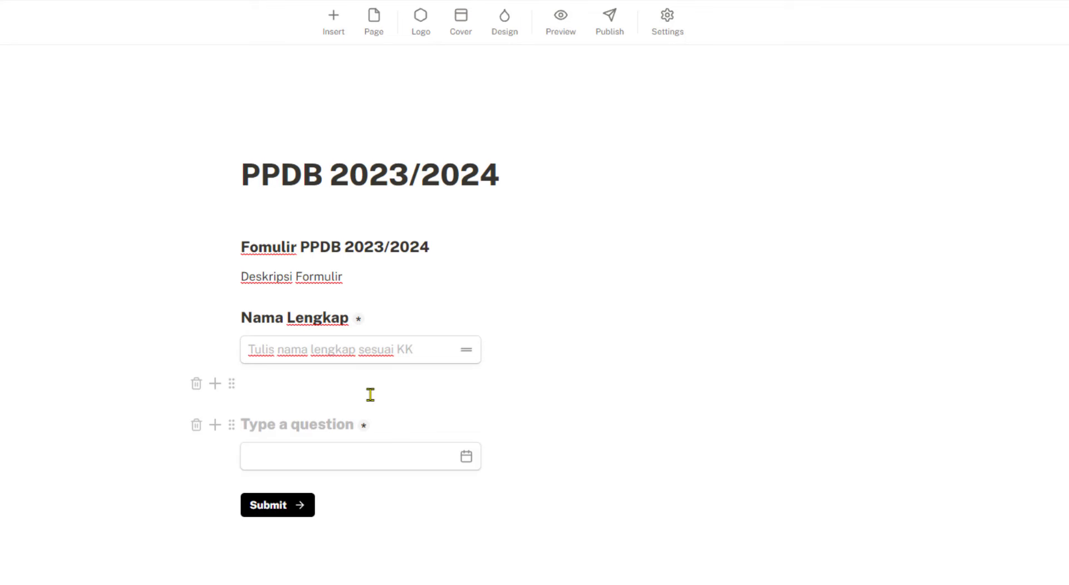
pyautogui.write('Tangga')
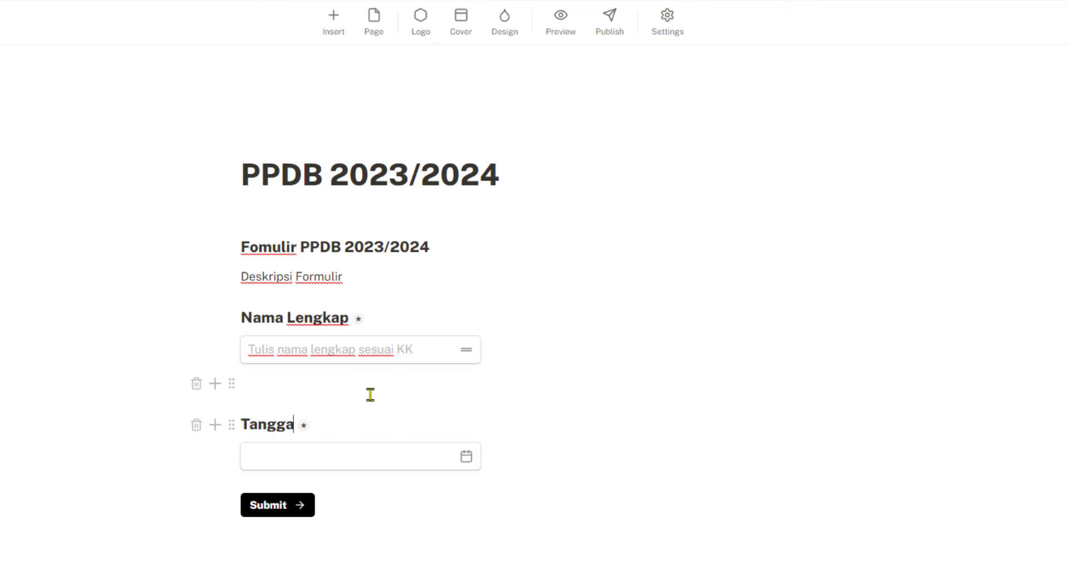
pyautogui.write('l lahir')
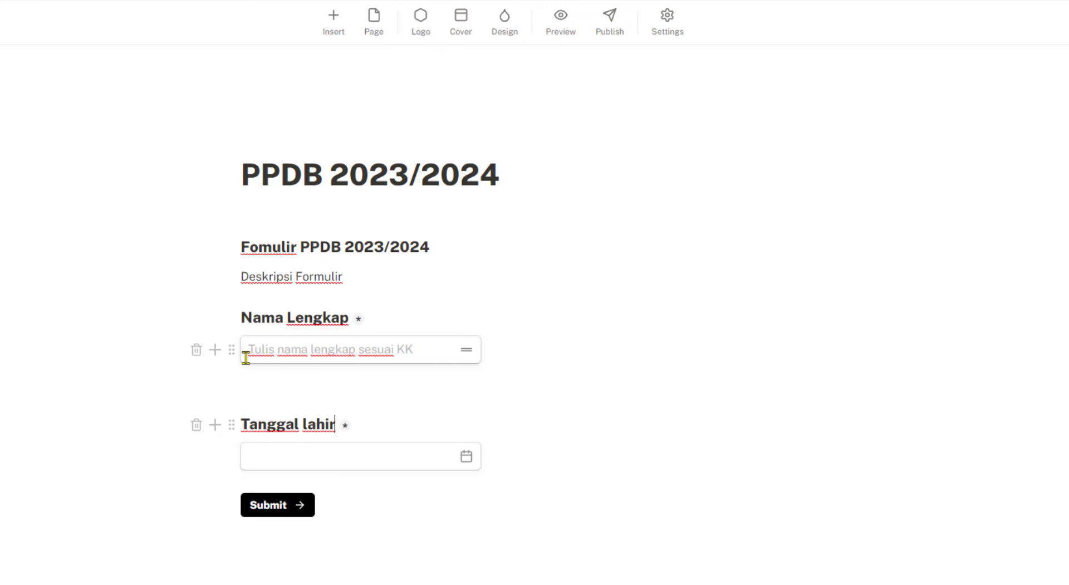
# Drag the Tanggal lahir label and date field beside Nama Lengkap, keeping the name input under its label
pyautogui.click(332, 456)
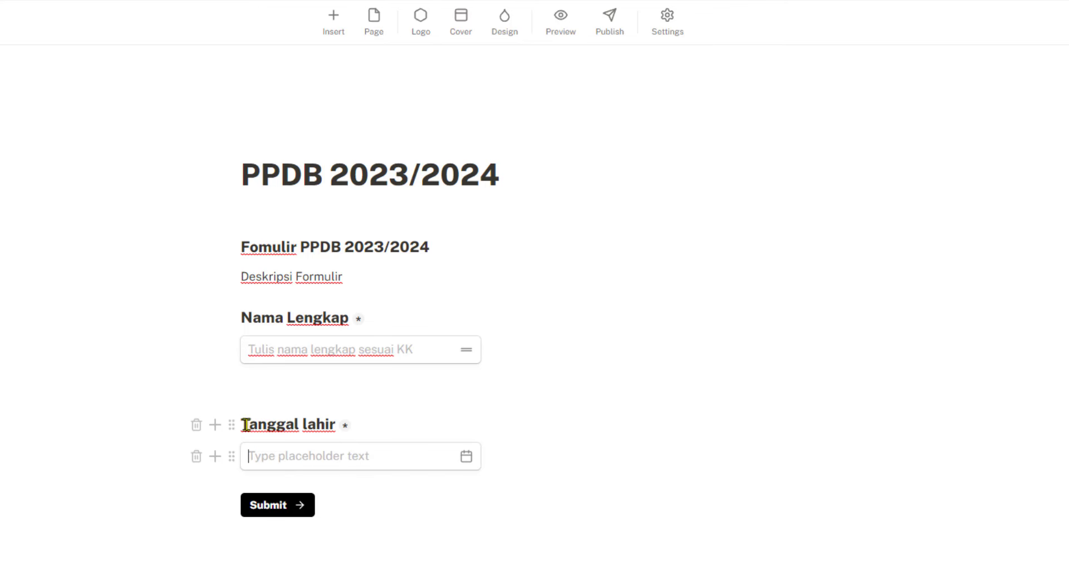
pyautogui.moveTo(231, 425); pyautogui.dragTo(783, 311)
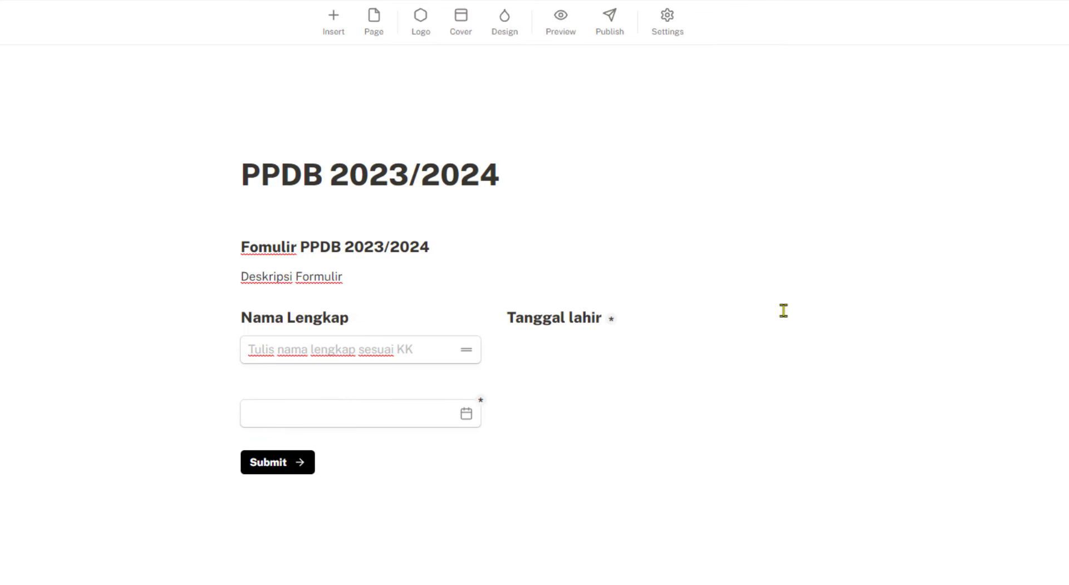
pyautogui.moveTo(236, 416); pyautogui.dragTo(560, 323)
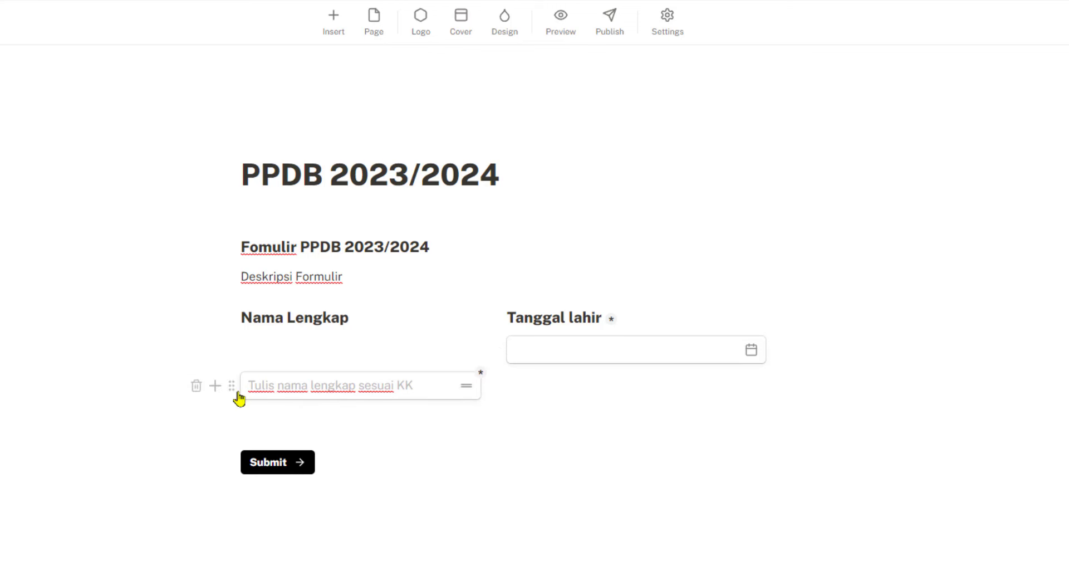
pyautogui.moveTo(236, 384); pyautogui.dragTo(262, 330)
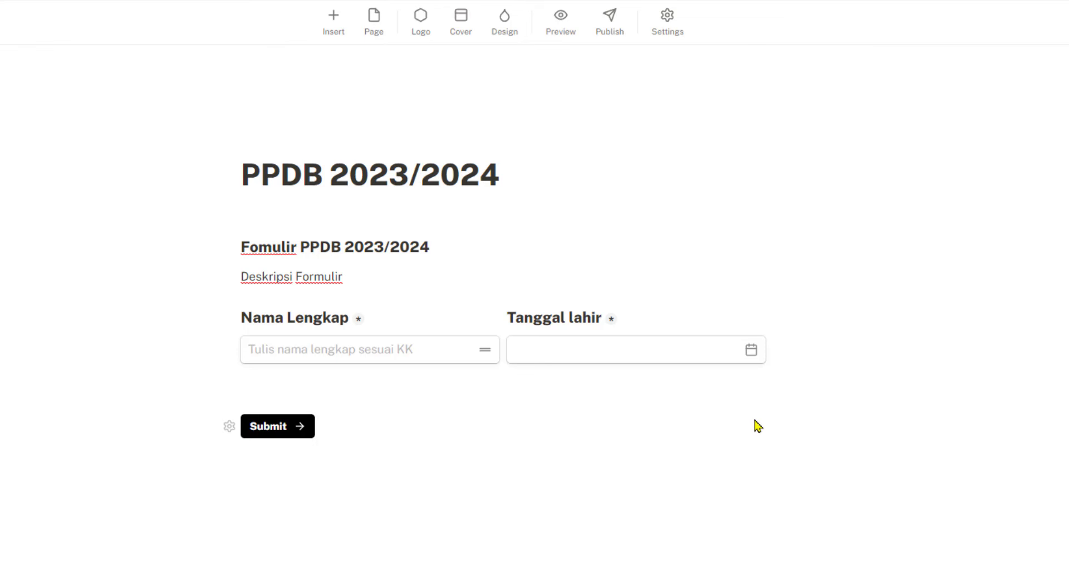
pyautogui.click(607, 349)
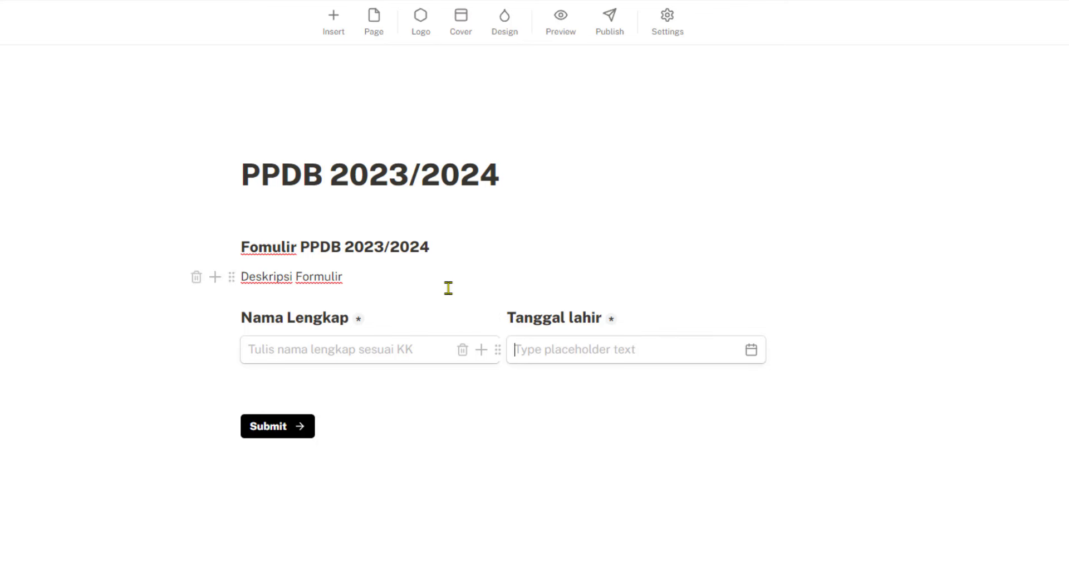
pyautogui.click(561, 23)
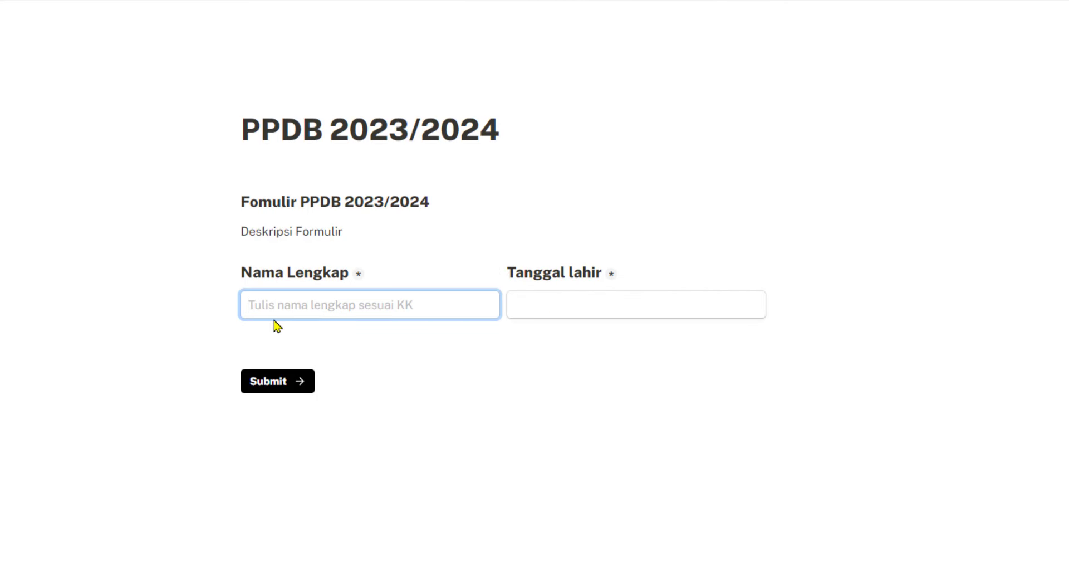
pyautogui.click(575, 306)
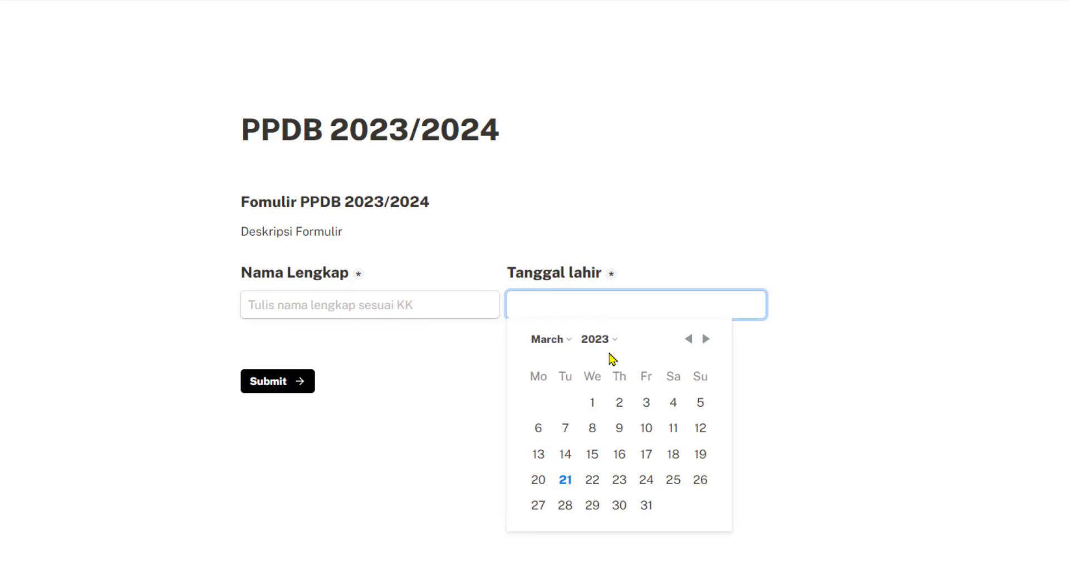
pyautogui.click(599, 340)
pyautogui.scroll(-2, 603, 506)
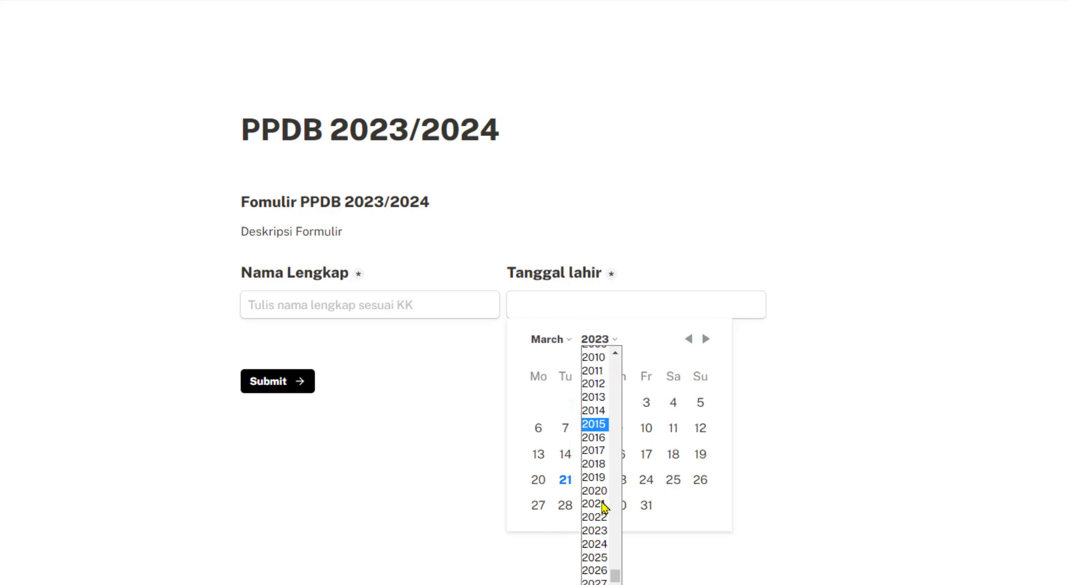
pyautogui.scroll(5, 604, 506)
pyautogui.click(551, 340)
pyautogui.click(550, 341)
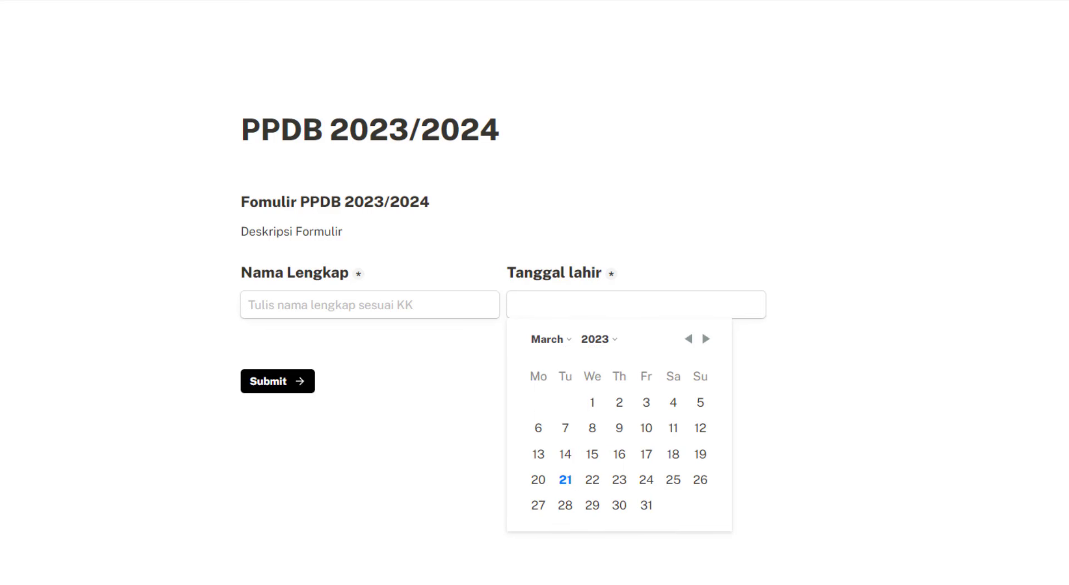
pyautogui.click(941, 2)
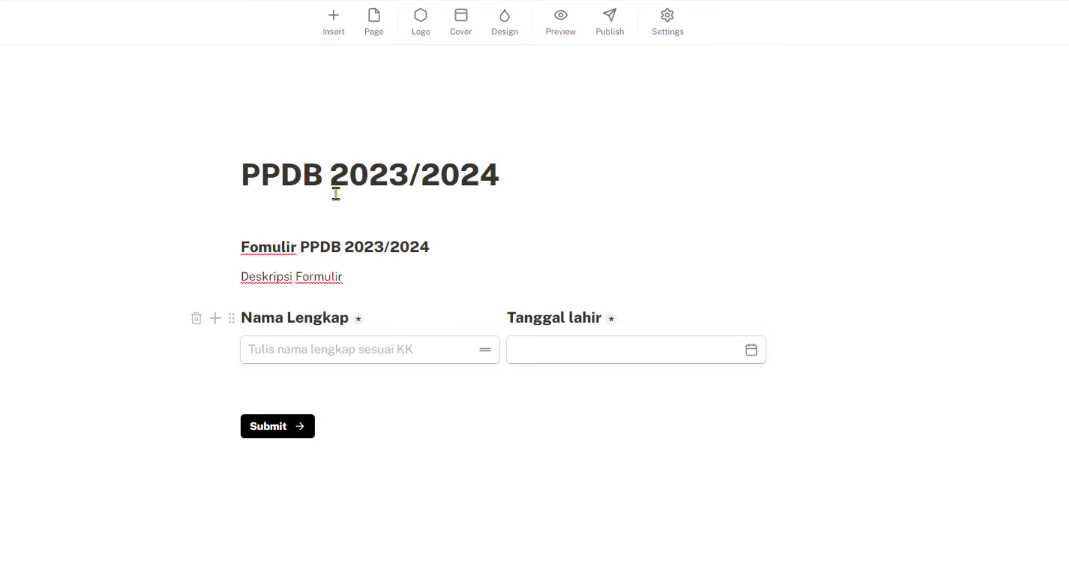
# Add a plain Dropdown block, then delete it again
pyautogui.click(332, 24)
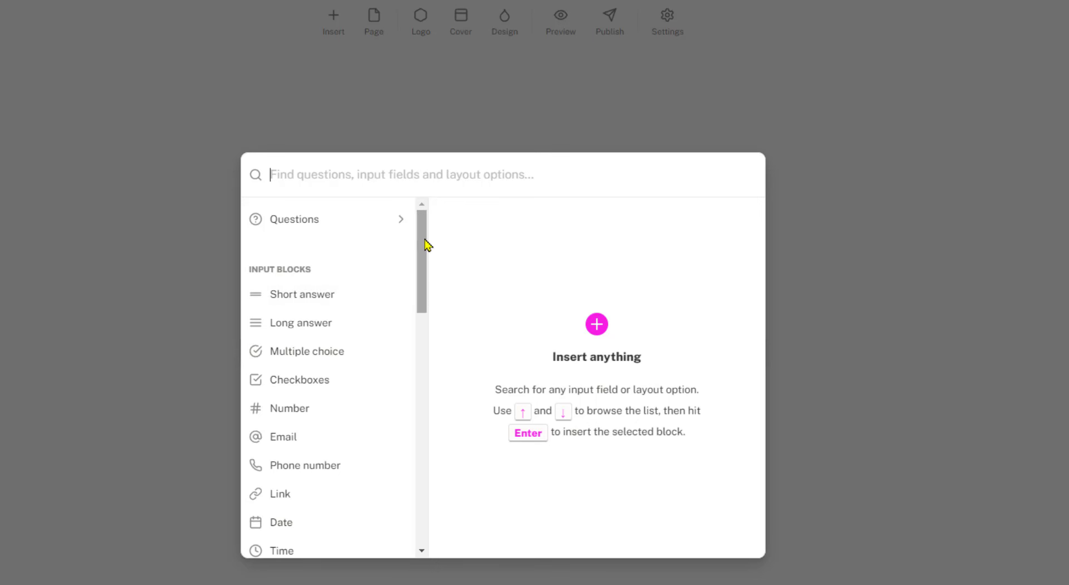
pyautogui.moveTo(425, 241); pyautogui.dragTo(426, 249)
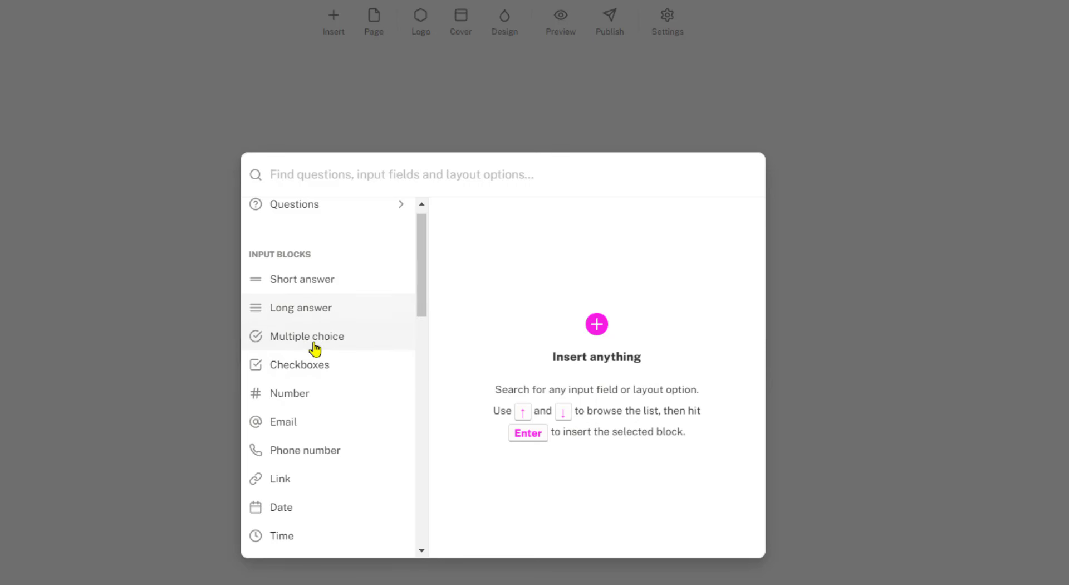
pyautogui.moveTo(425, 277); pyautogui.dragTo(420, 334)
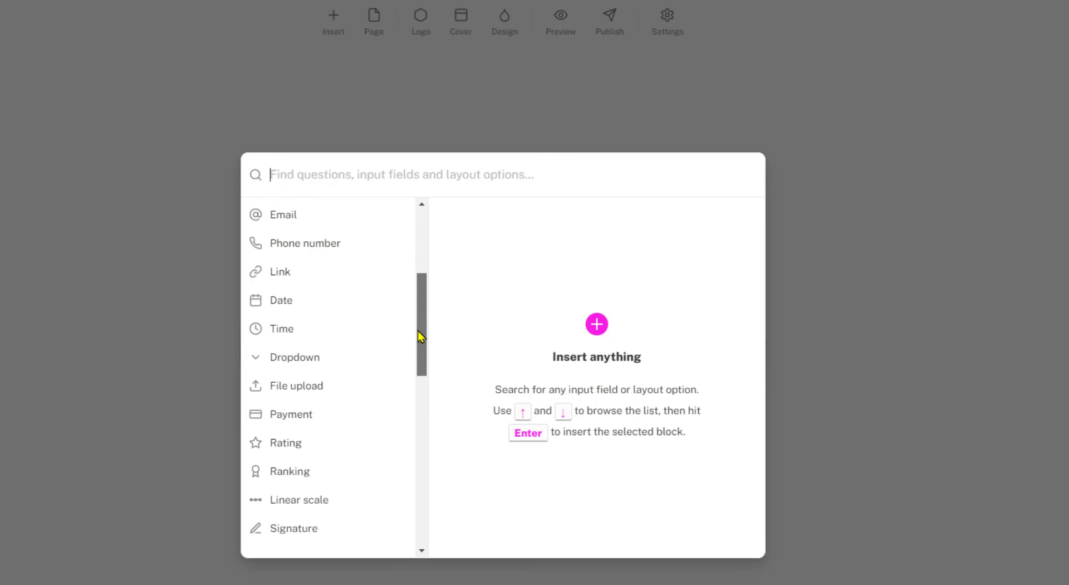
pyautogui.scroll(-3, 425, 362)
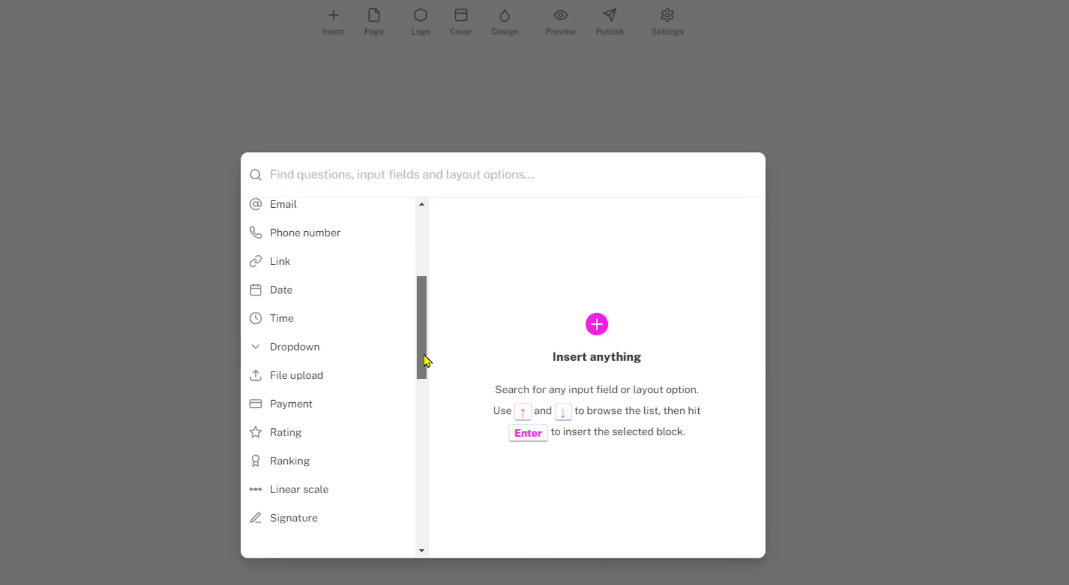
pyautogui.moveTo(310, 278)
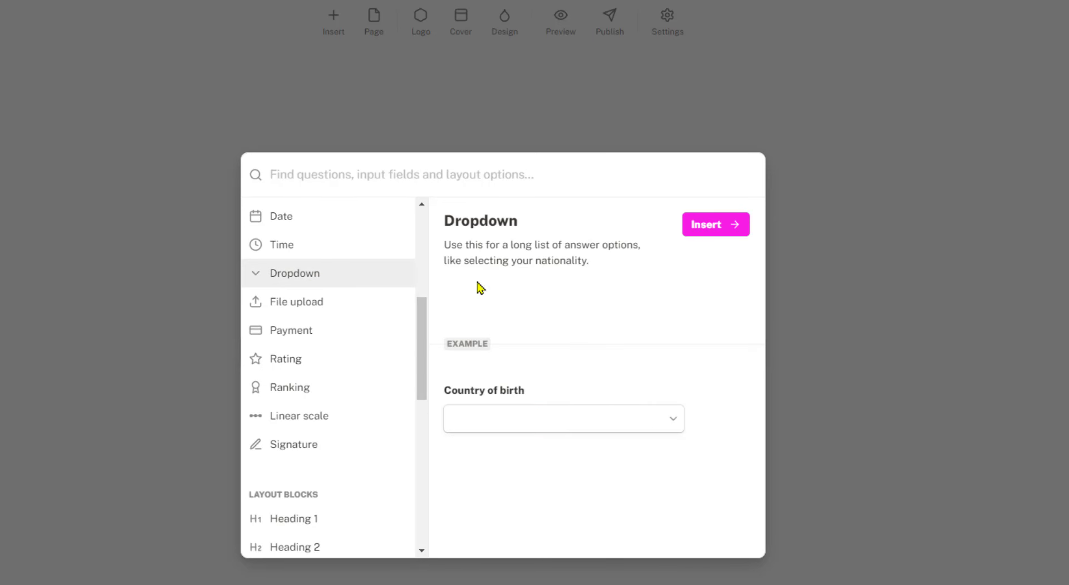
pyautogui.click(721, 231)
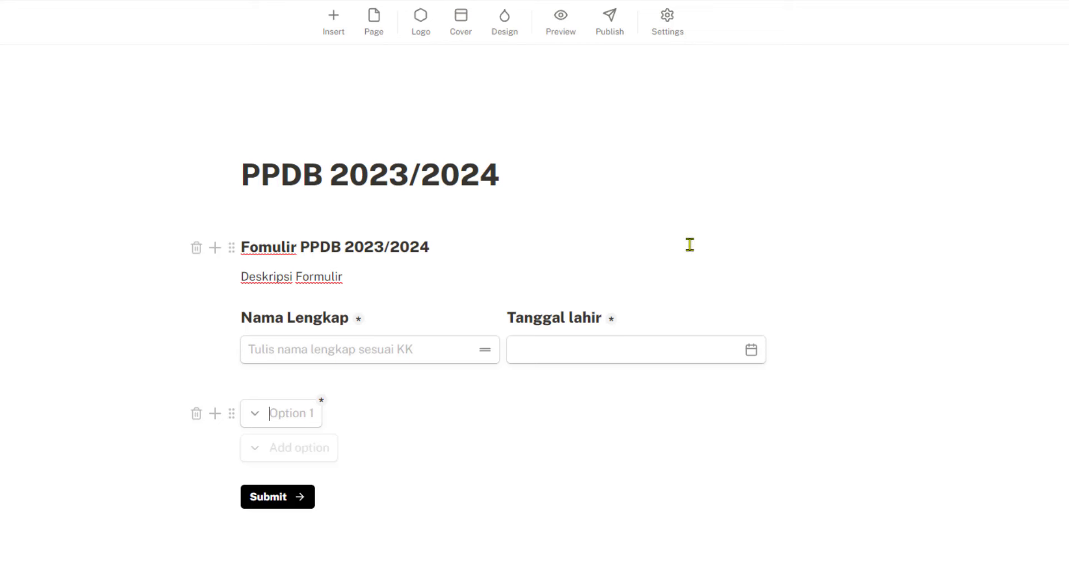
pyautogui.click(197, 414)
# Insert a Question + Dropdown block titled 'Jenis Kelamin' and open its settings menu
pyautogui.click(341, 26)
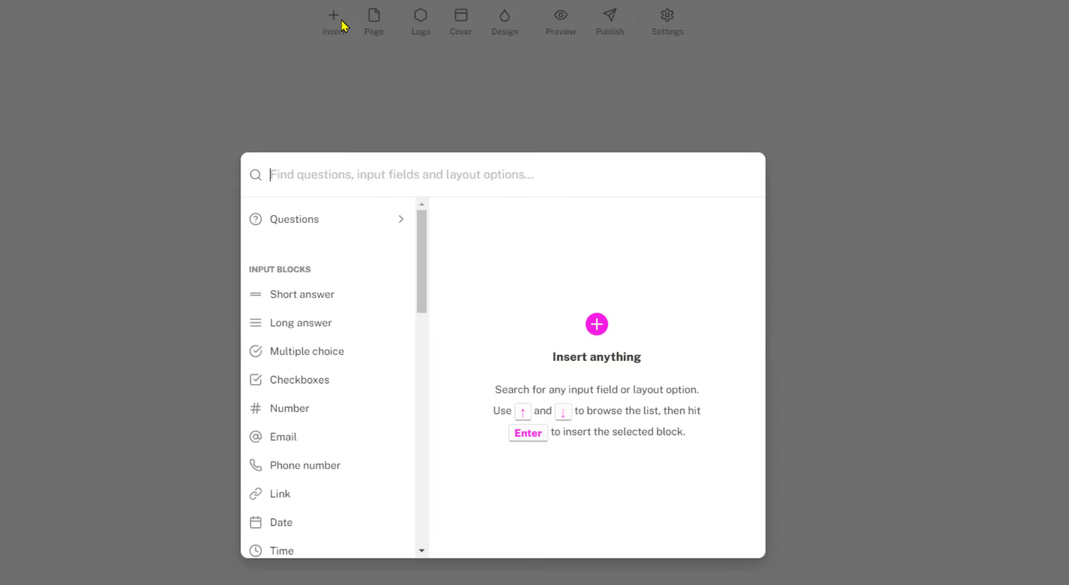
pyautogui.click(323, 221)
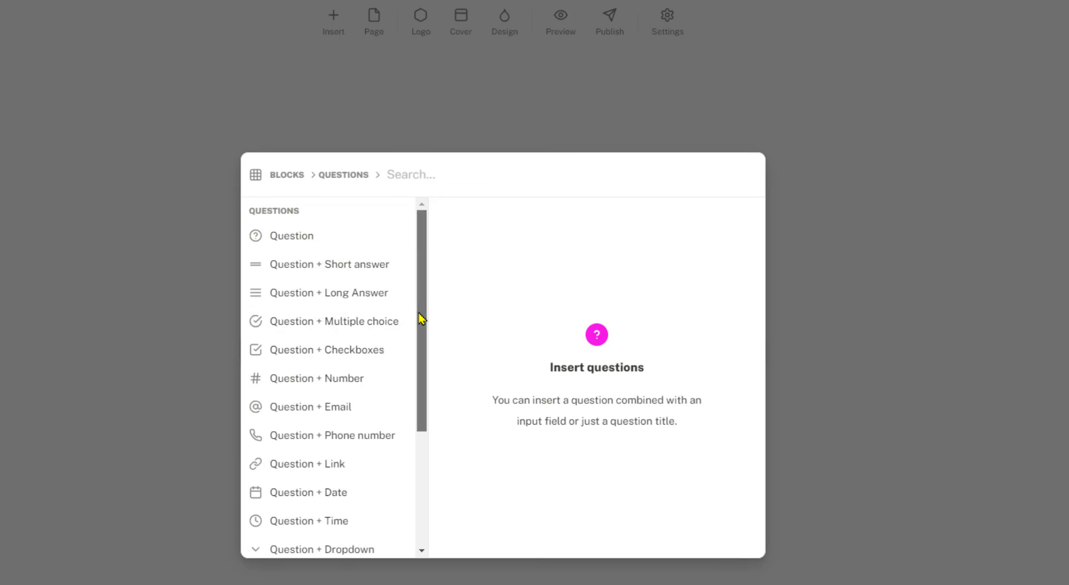
pyautogui.moveTo(420, 318); pyautogui.dragTo(411, 430)
pyautogui.click(353, 375)
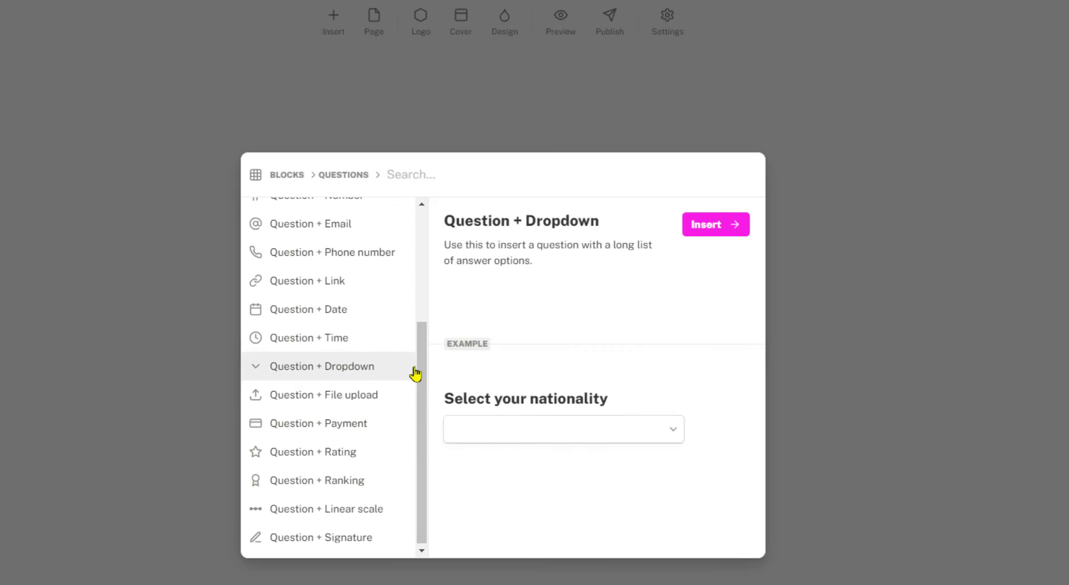
pyautogui.click(712, 240)
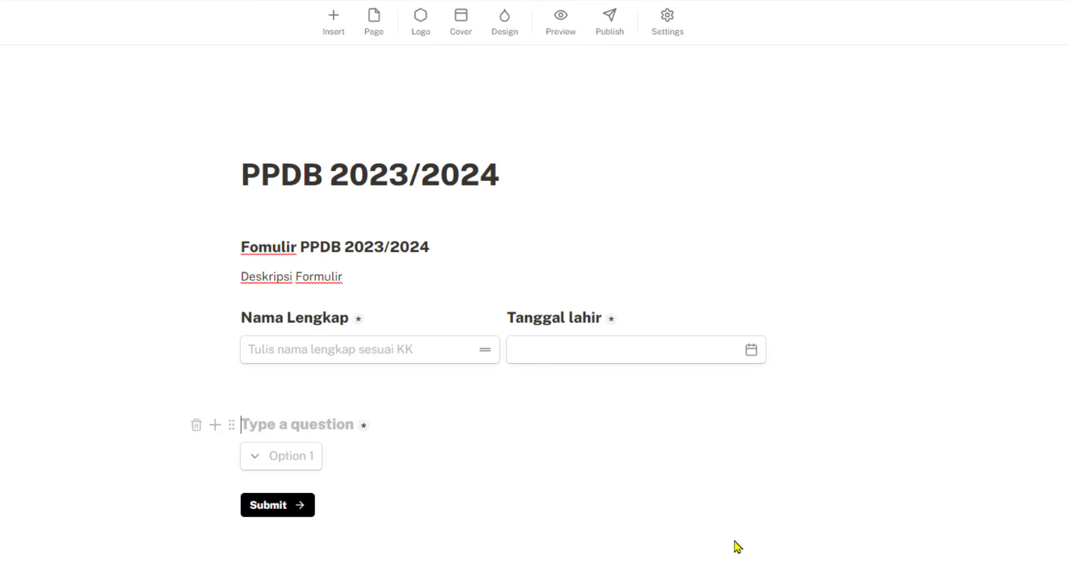
pyautogui.write('Jenis K')
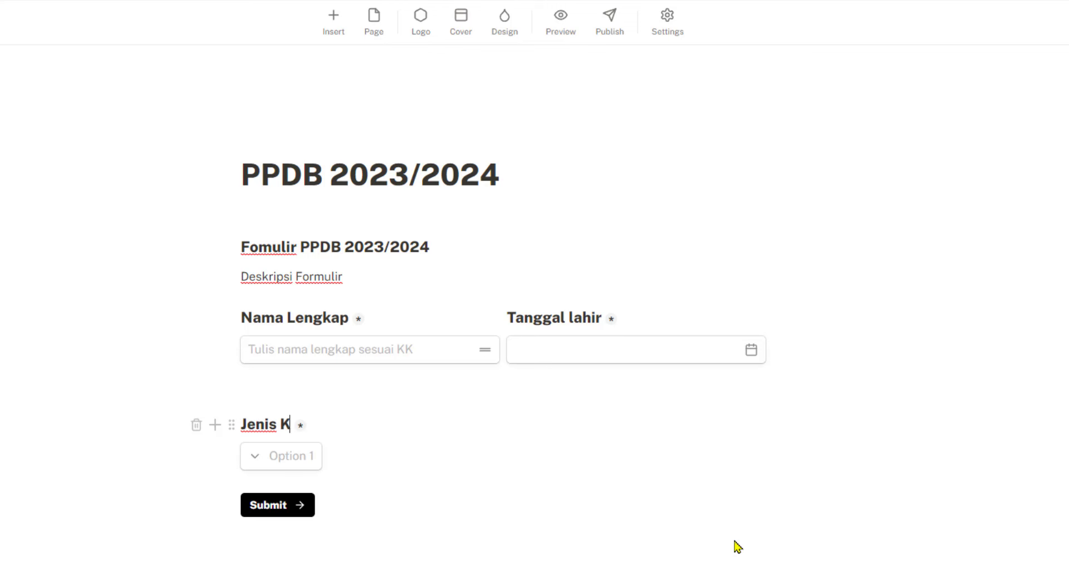
pyautogui.write('elamin')
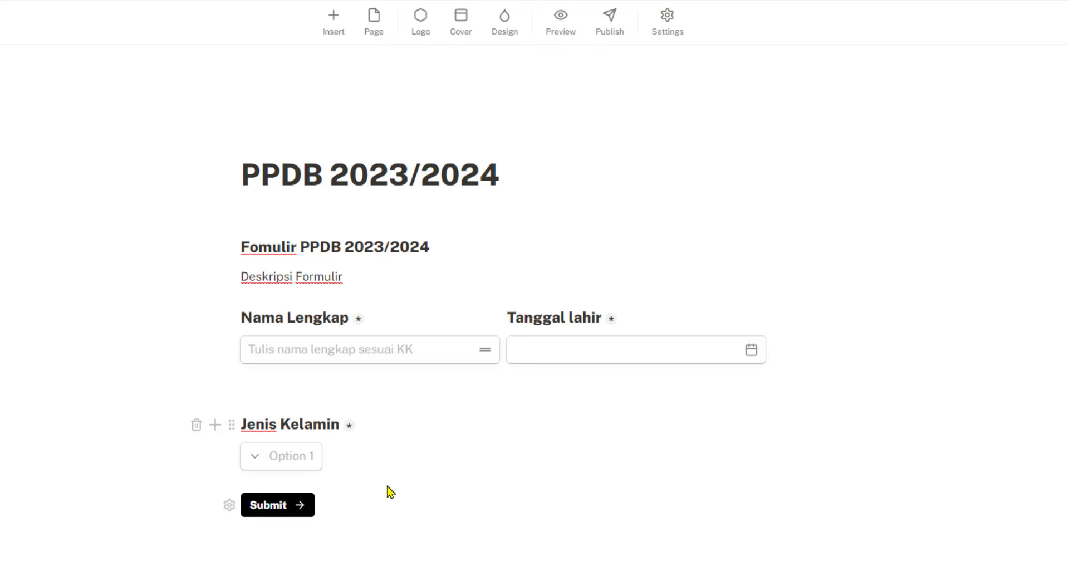
pyautogui.click(305, 458)
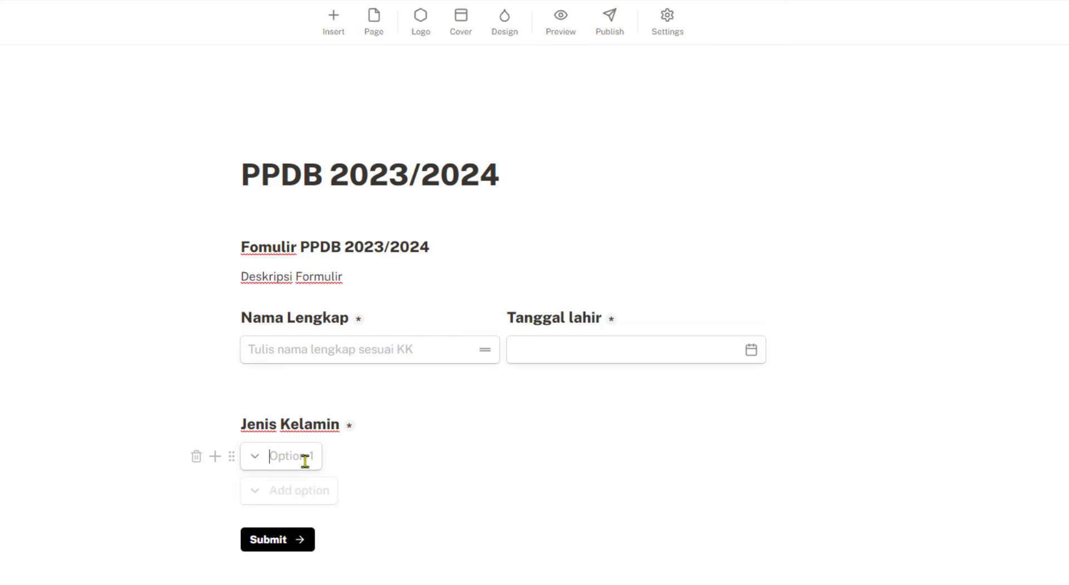
pyautogui.click(231, 457)
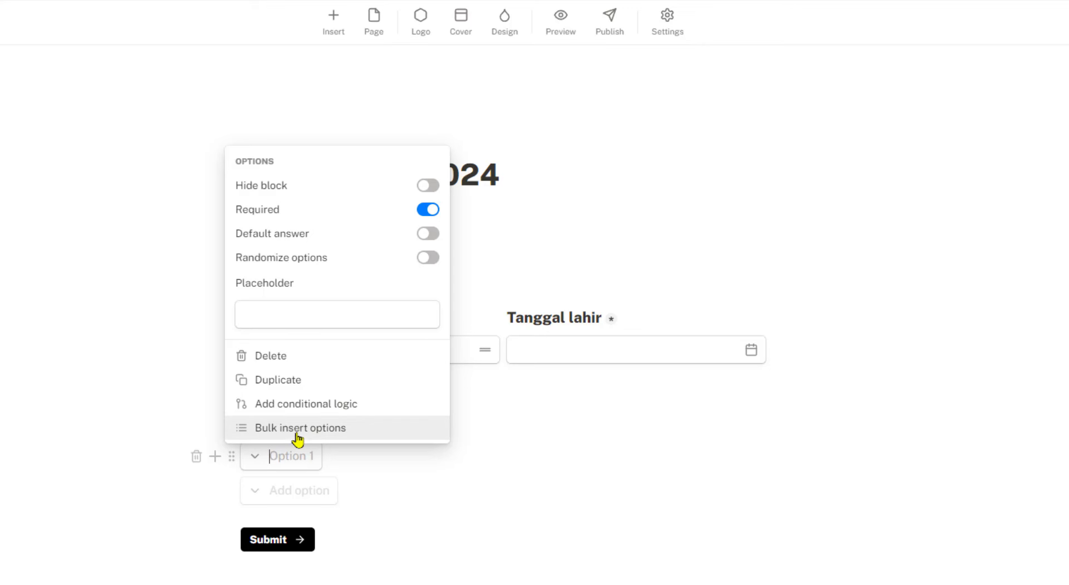
# Give the Jenis Kelamin dropdown the answer options 'Laki-laki' and 'Perempuan'
pyautogui.click(336, 439)
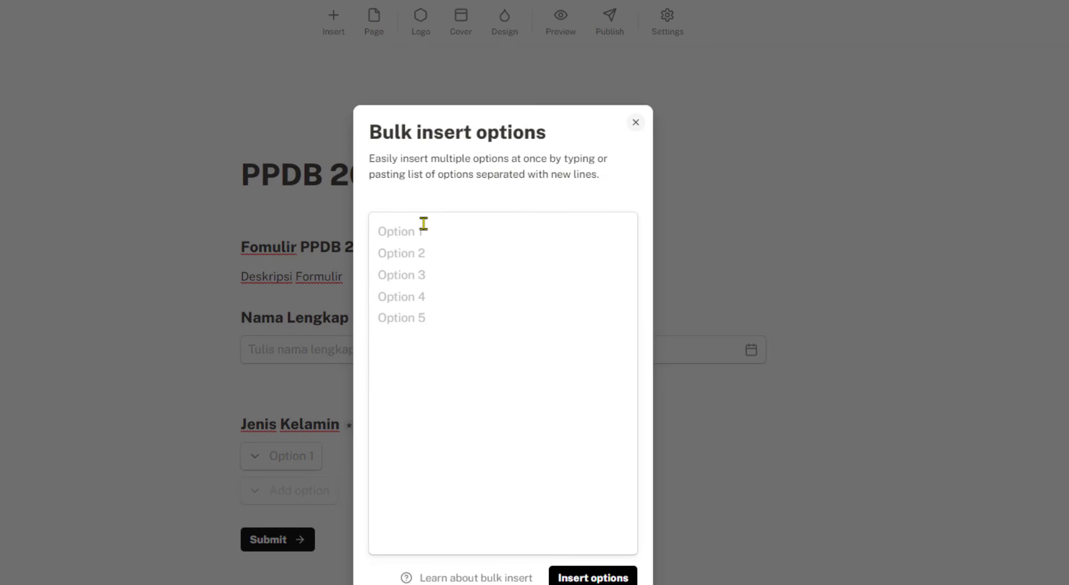
pyautogui.click(634, 128)
pyautogui.click(285, 456)
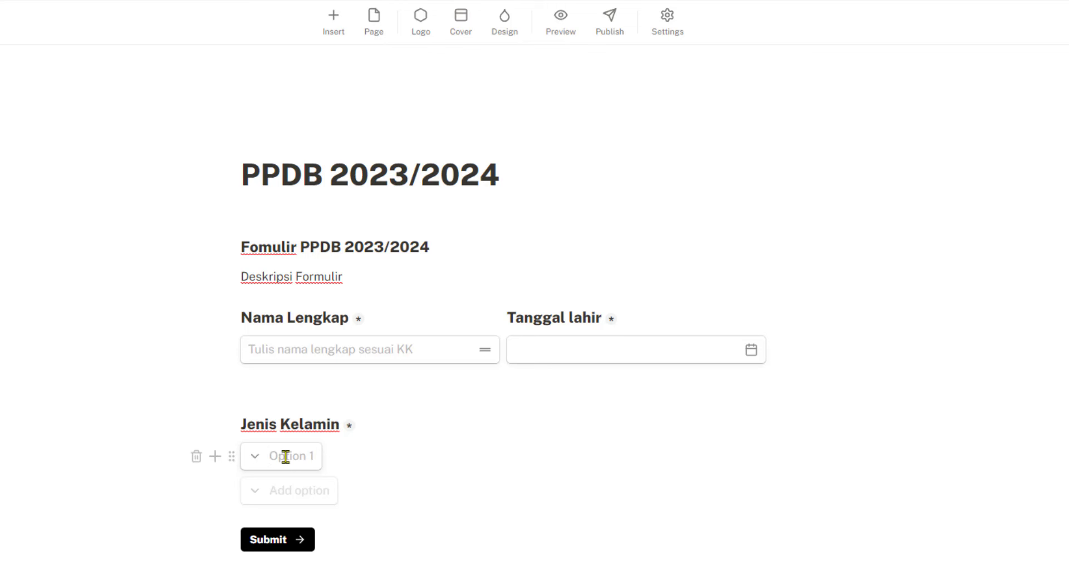
pyautogui.write('Laki-laki')
pyautogui.click(299, 491)
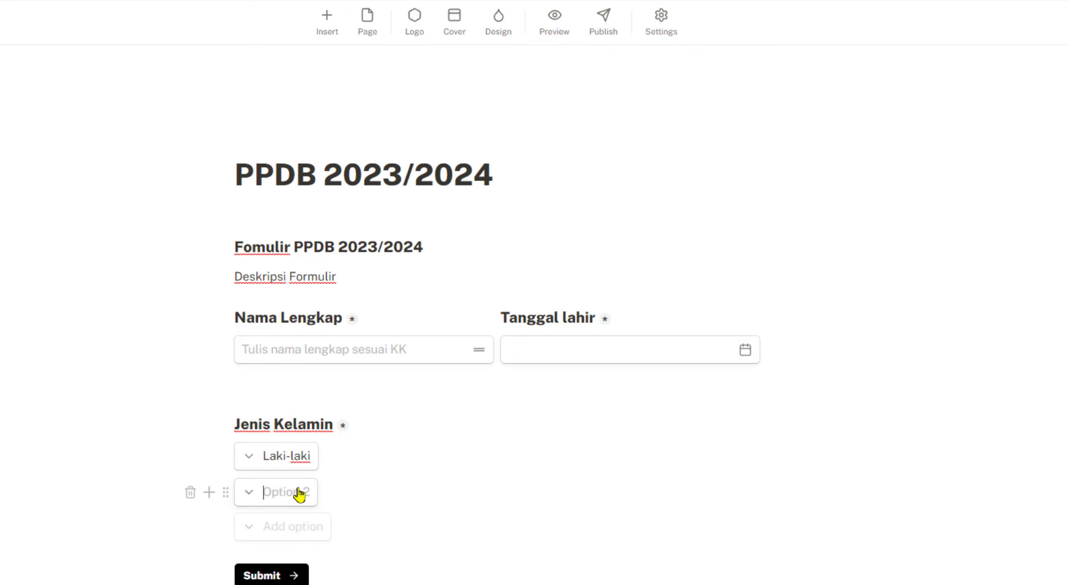
pyautogui.write('Perempaun')
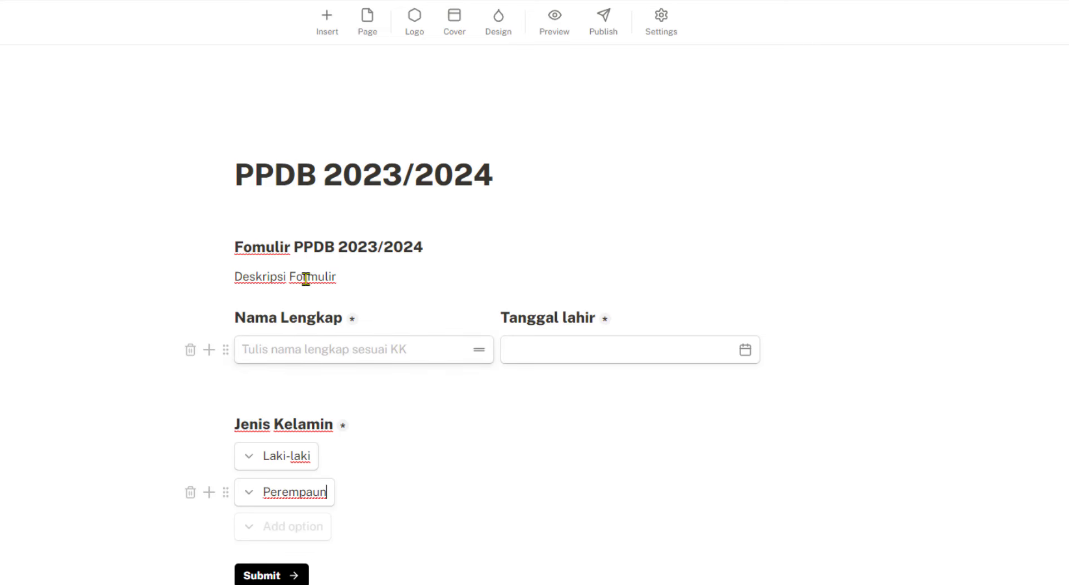
# Insert a new dropdown question titled 'Agama' below Jenis Kelamin
pyautogui.click(324, 24)
pyautogui.click(343, 218)
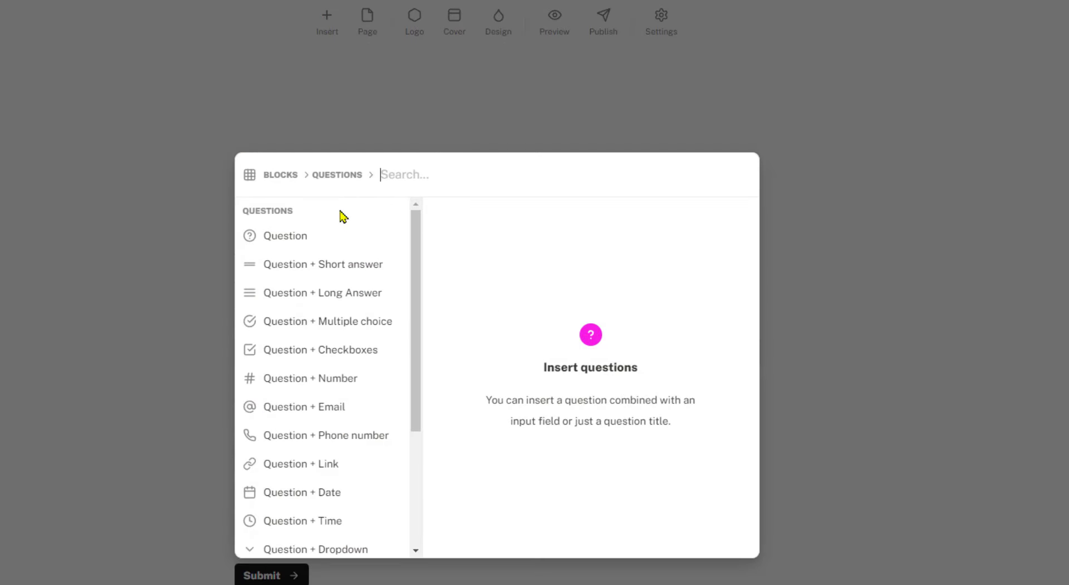
pyautogui.moveTo(419, 310); pyautogui.dragTo(420, 402)
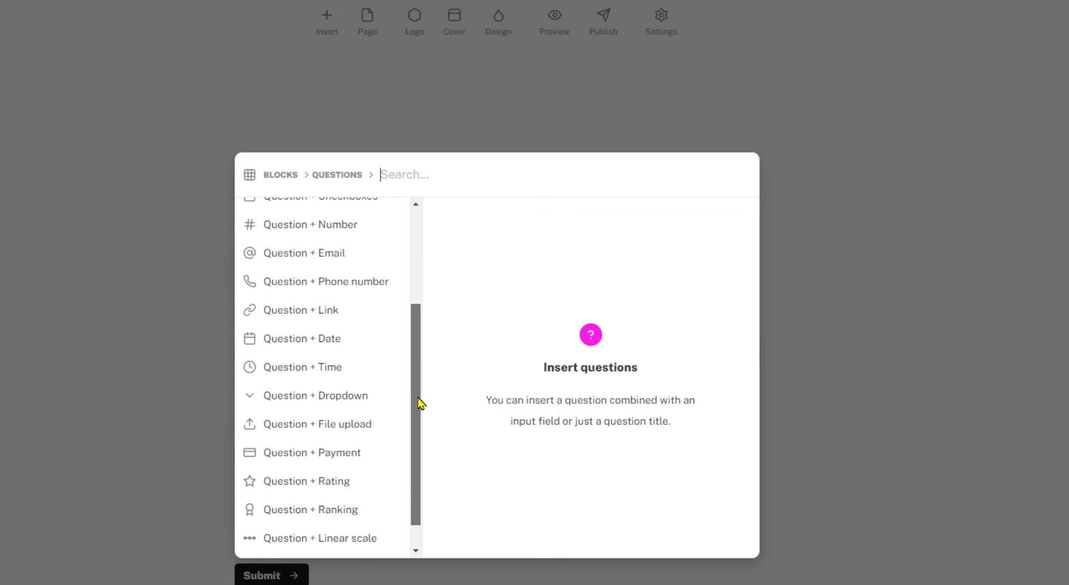
pyautogui.click(372, 398)
pyautogui.click(708, 224)
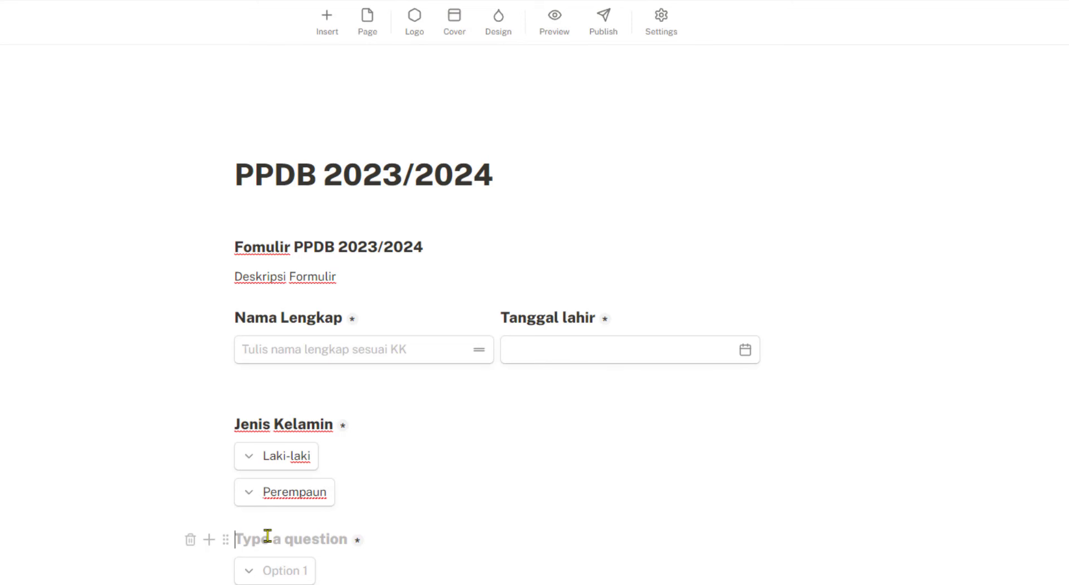
pyautogui.write('Agama')
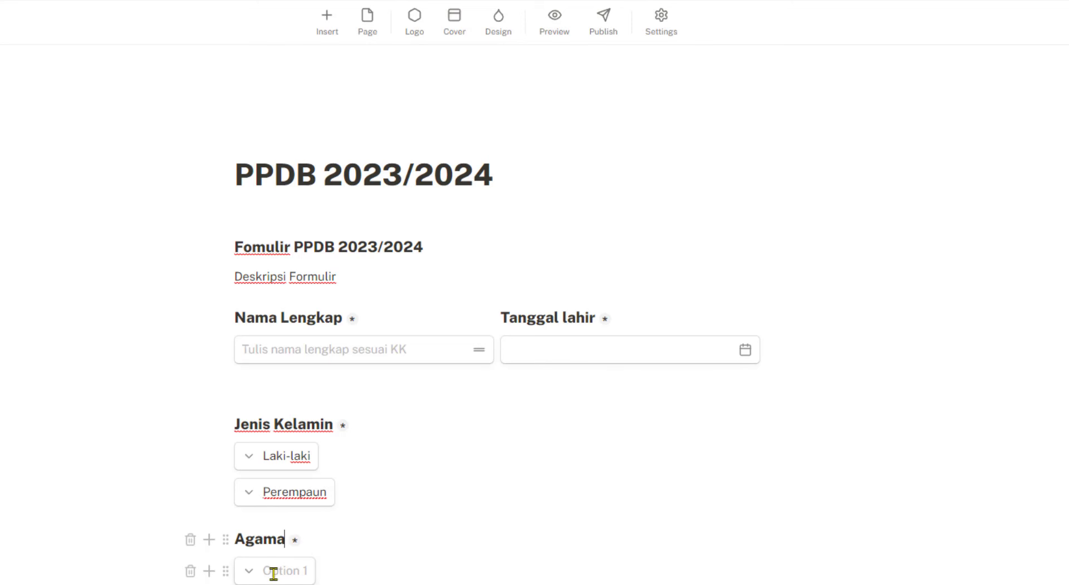
# Give Agama the answer options Islam, Kristen and Lainnya
pyautogui.click(274, 570)
pyautogui.write('Isla')
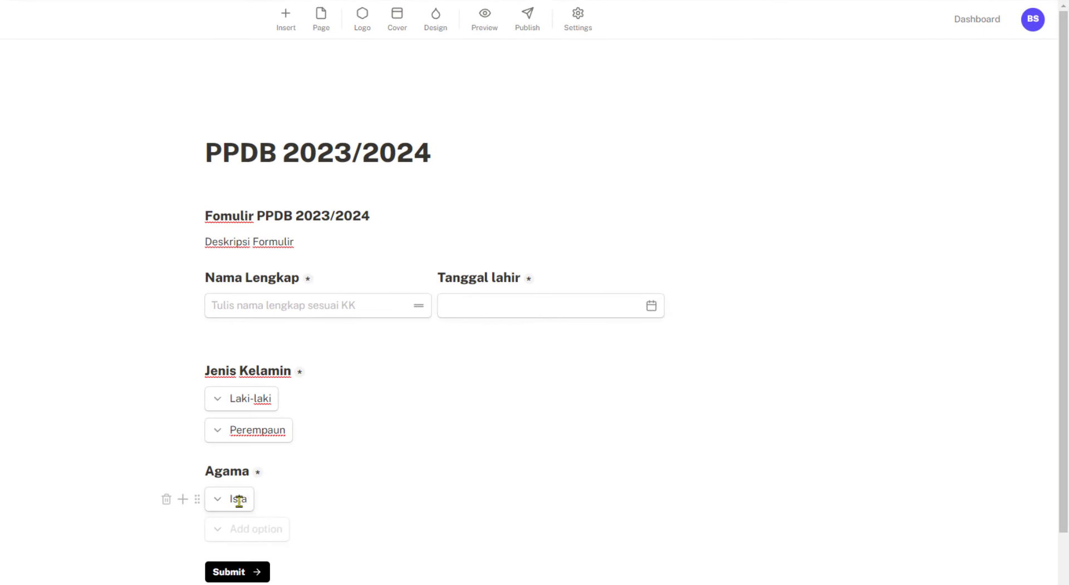
pyautogui.write('m')
pyautogui.press('Return')
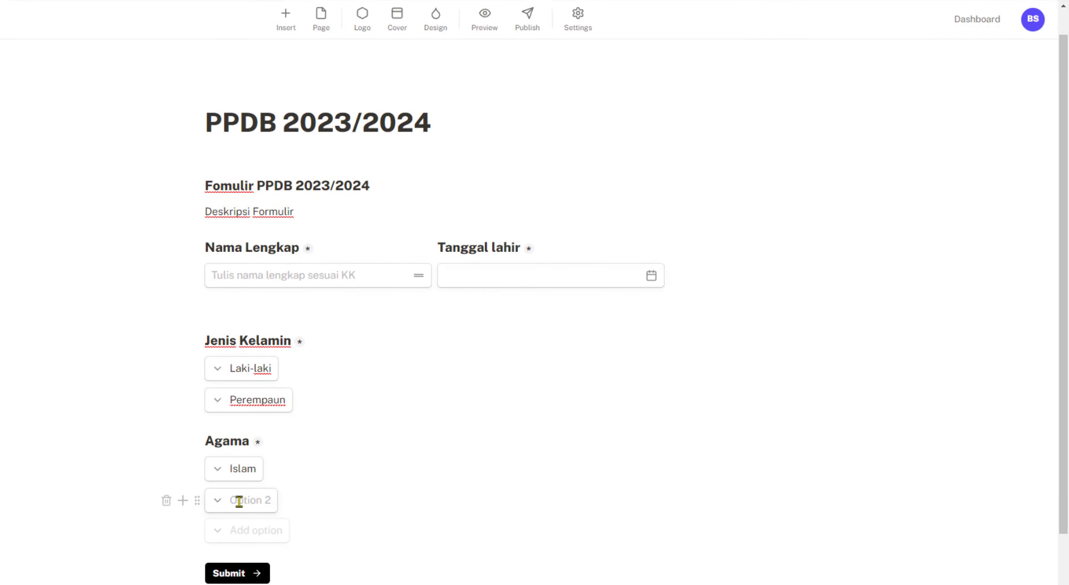
pyautogui.write('K')
pyautogui.press('BackSpace')
pyautogui.write('Kristen')
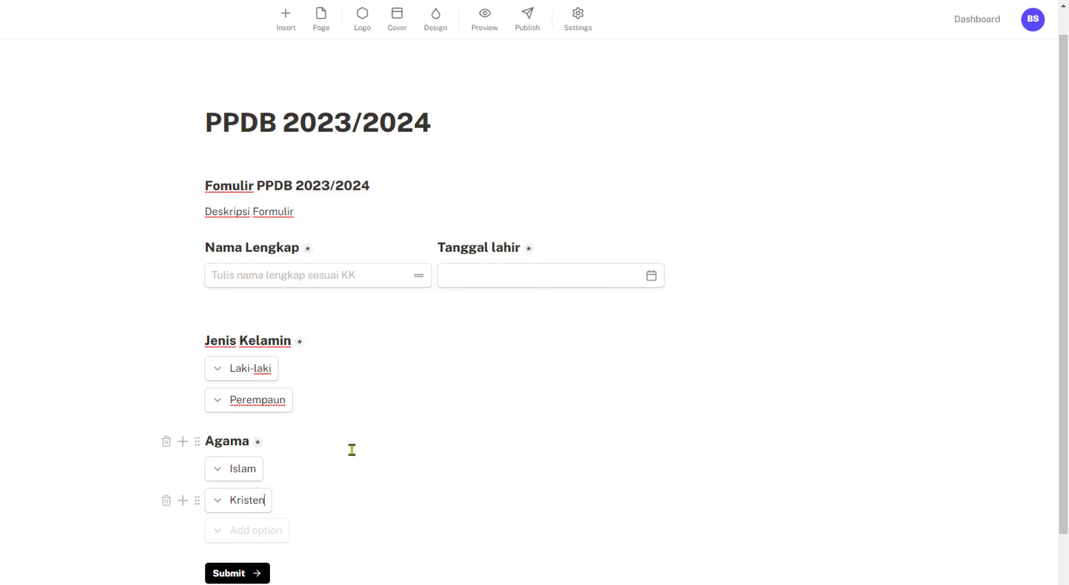
pyautogui.press('Return')
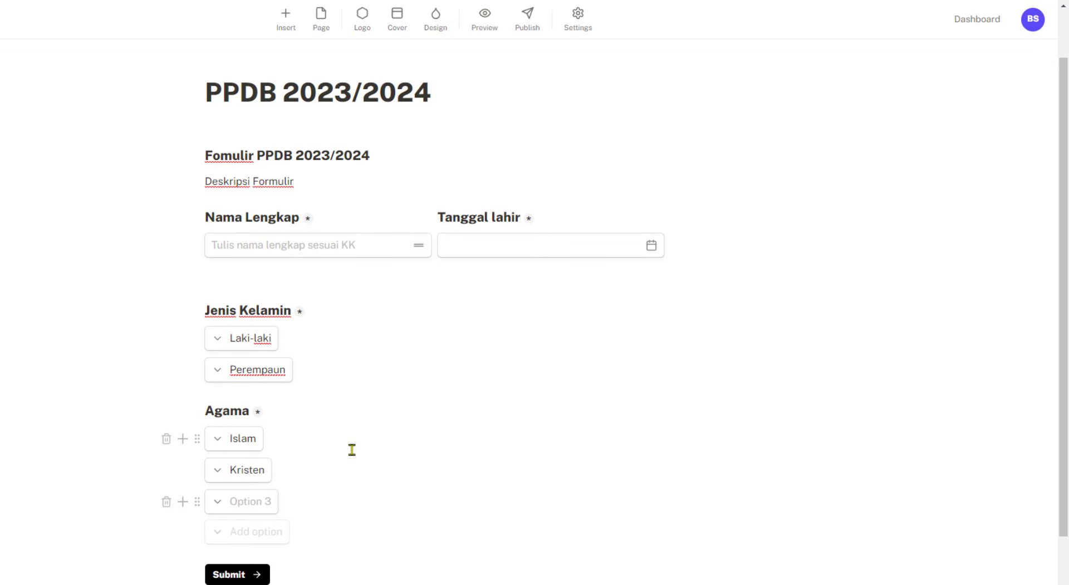
pyautogui.write('Lainnya')
pyautogui.scroll(-2, 327, 425)
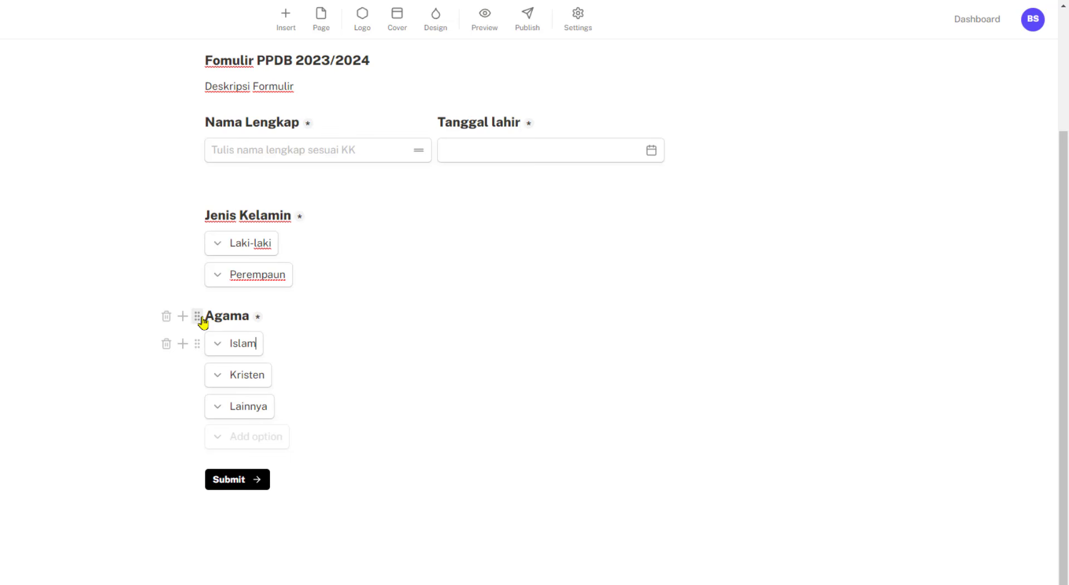
# Move Agama beside Jenis Kelamin and stack each column's options under its own heading
pyautogui.moveTo(198, 317); pyautogui.dragTo(707, 208)
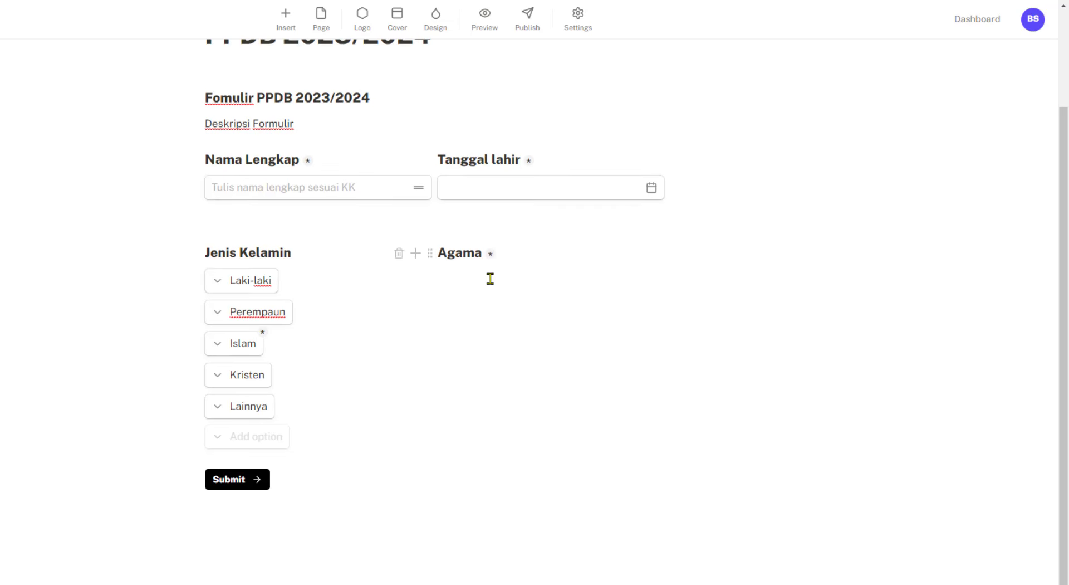
pyautogui.moveTo(198, 344); pyautogui.dragTo(416, 281)
pyautogui.moveTo(198, 379); pyautogui.dragTo(471, 293)
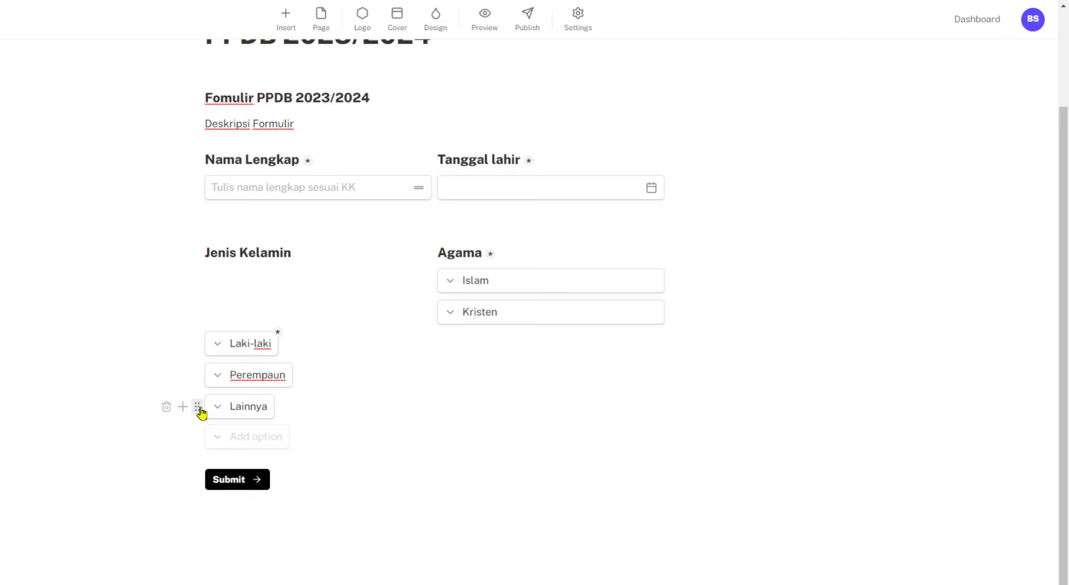
pyautogui.moveTo(198, 406); pyautogui.dragTo(501, 320)
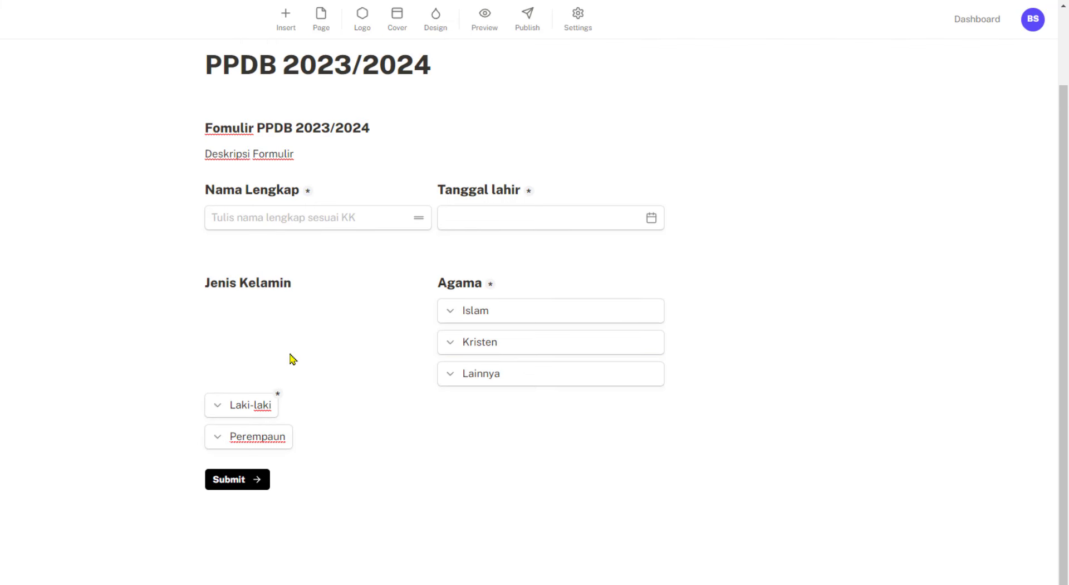
pyautogui.moveTo(198, 411); pyautogui.dragTo(232, 293)
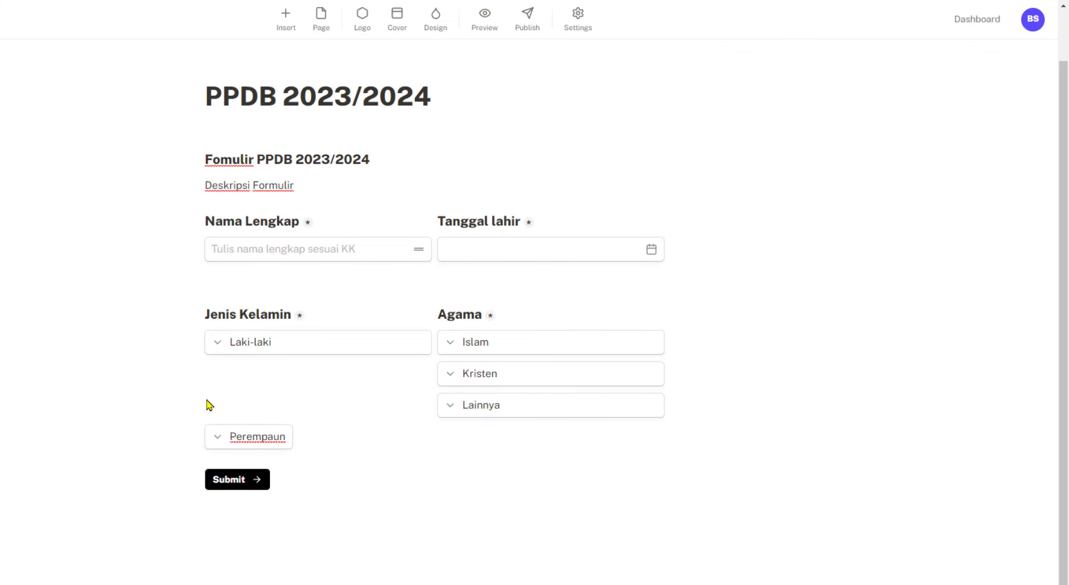
pyautogui.moveTo(198, 437); pyautogui.dragTo(233, 354)
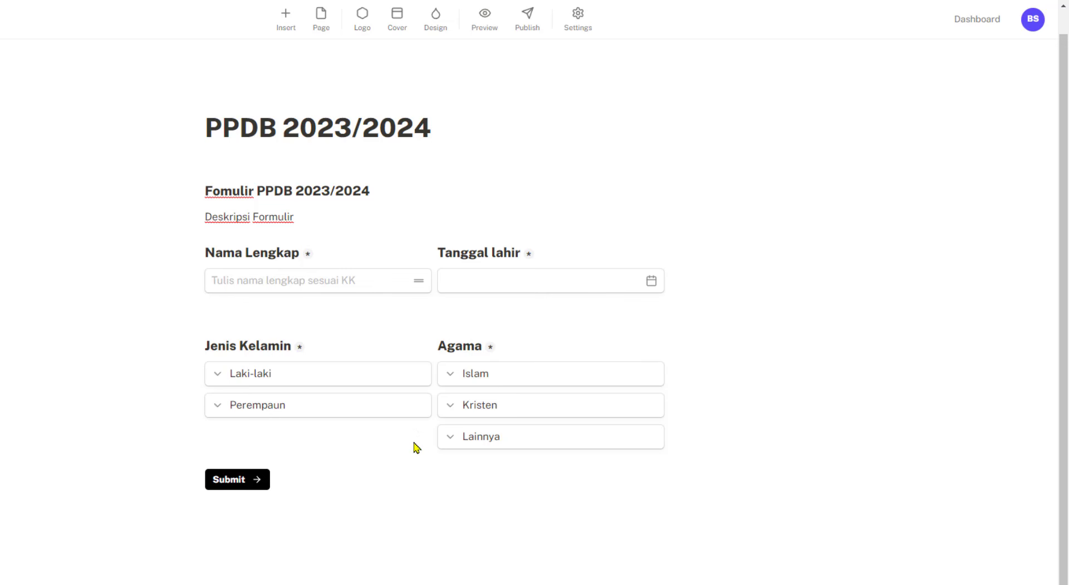
# Add a short-answer field under Lainnya with placeholder 'Agama lain - Sebutkan'
pyautogui.moveTo(453, 437)
pyautogui.click(416, 437)
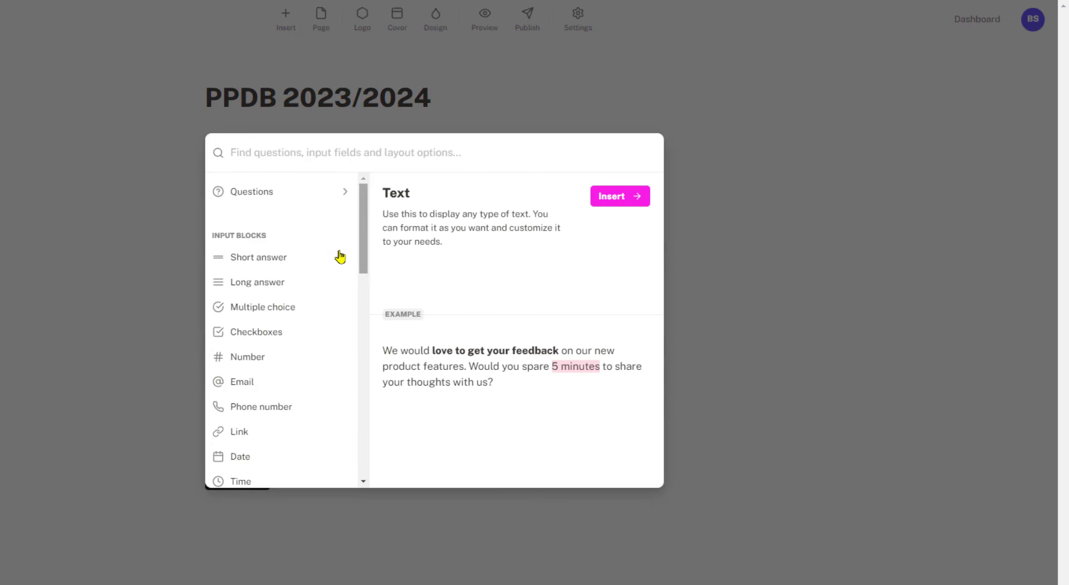
pyautogui.click(636, 202)
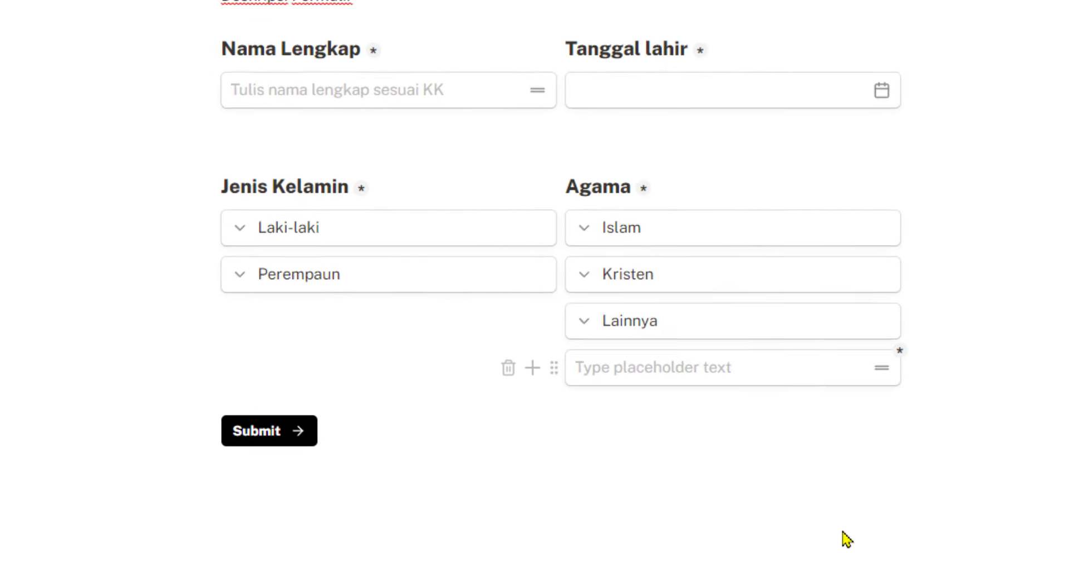
pyautogui.write('Tulis')
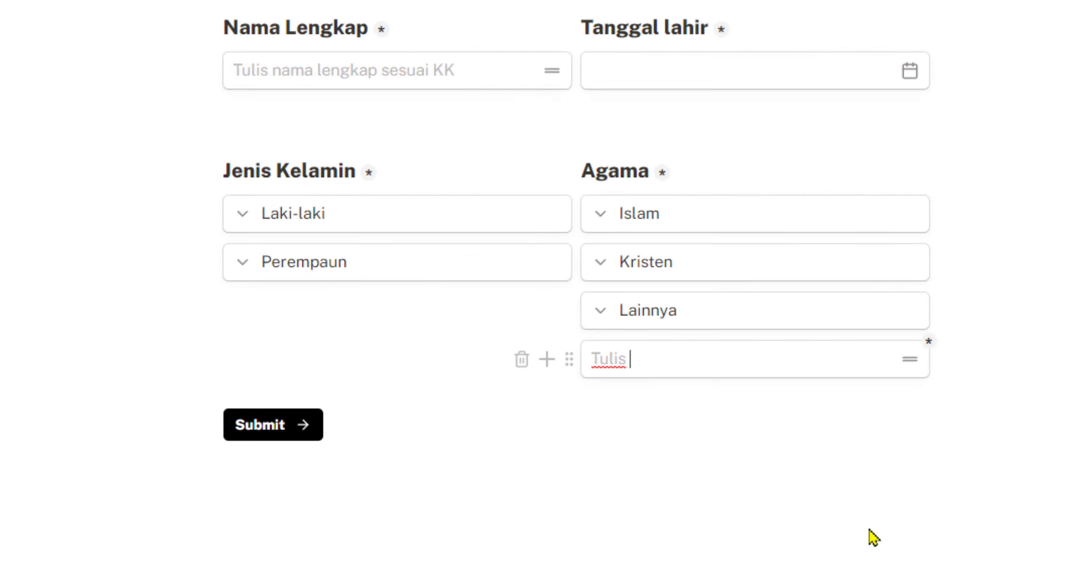
pyautogui.write(' agama lai')
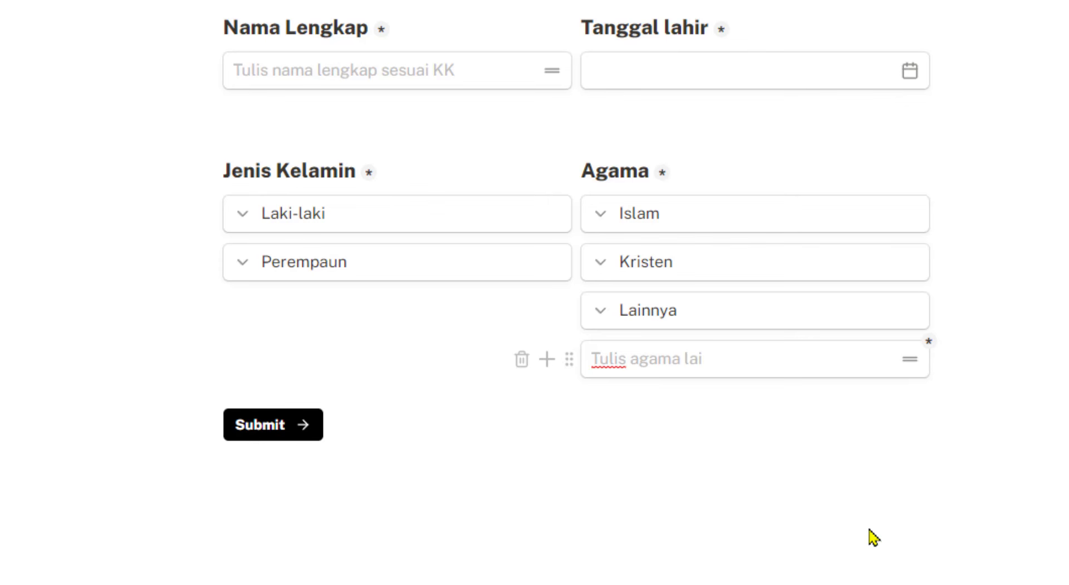
pyautogui.press('BackSpace')
pyautogui.press('BackSpace')
pyautogui.press('BackSpace')
pyautogui.press('BackSpace')
pyautogui.press('BackSpace')
pyautogui.press('BackSpace')
pyautogui.press('BackSpace')
pyautogui.press('BackSpace')
pyautogui.press('BackSpace')
pyautogui.press('BackSpace')
pyautogui.press('BackSpace')
pyautogui.press('BackSpace')
pyautogui.press('BackSpace')
pyautogui.press('BackSpace')
pyautogui.press('BackSpace')
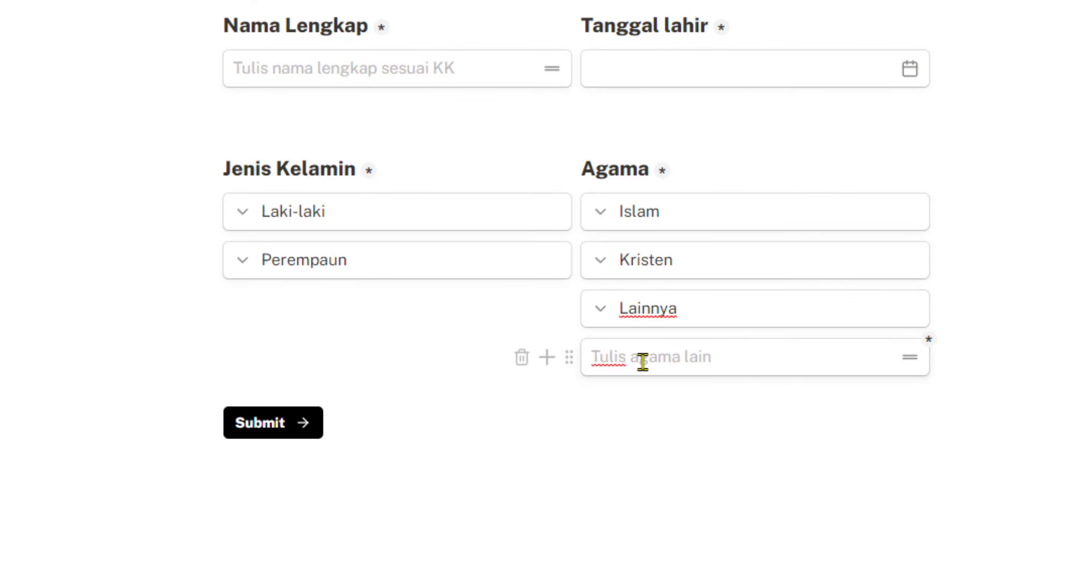
pyautogui.moveTo(639, 358); pyautogui.dragTo(590, 356)
pyautogui.write('A')
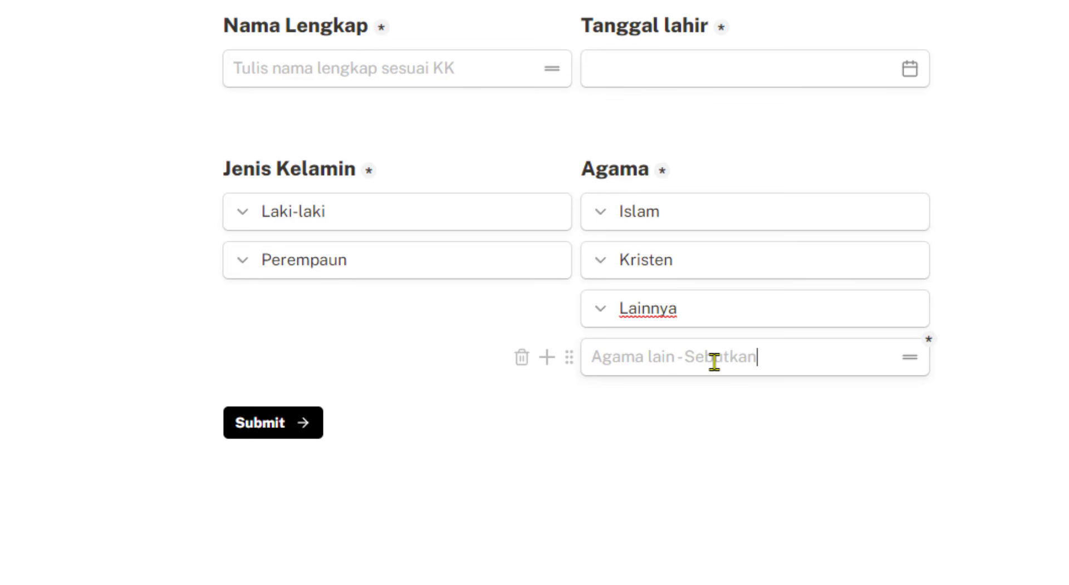
pyautogui.press('Return')
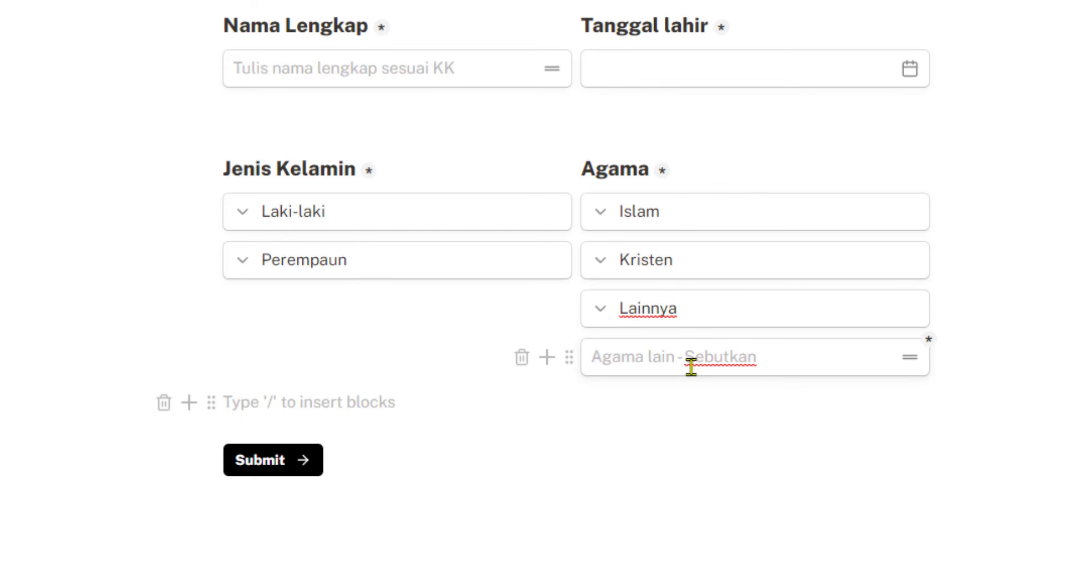
# Turn on Hide block for the 'Agama lain - Sebutkan' field
pyautogui.click(568, 359)
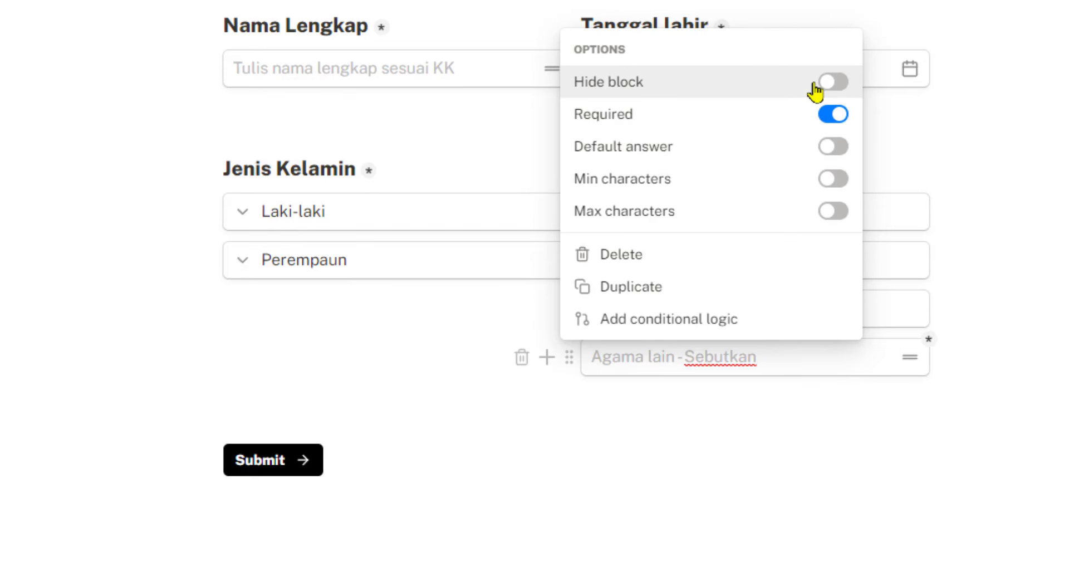
pyautogui.click(833, 82)
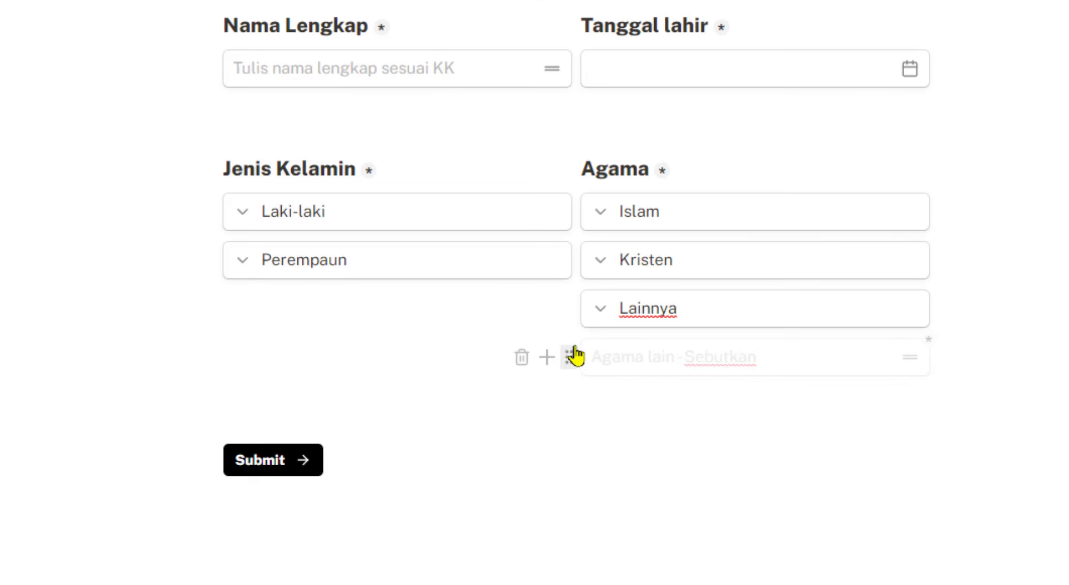
# Insert a Conditional logic block from Advanced blocks below the hidden field
pyautogui.click(547, 359)
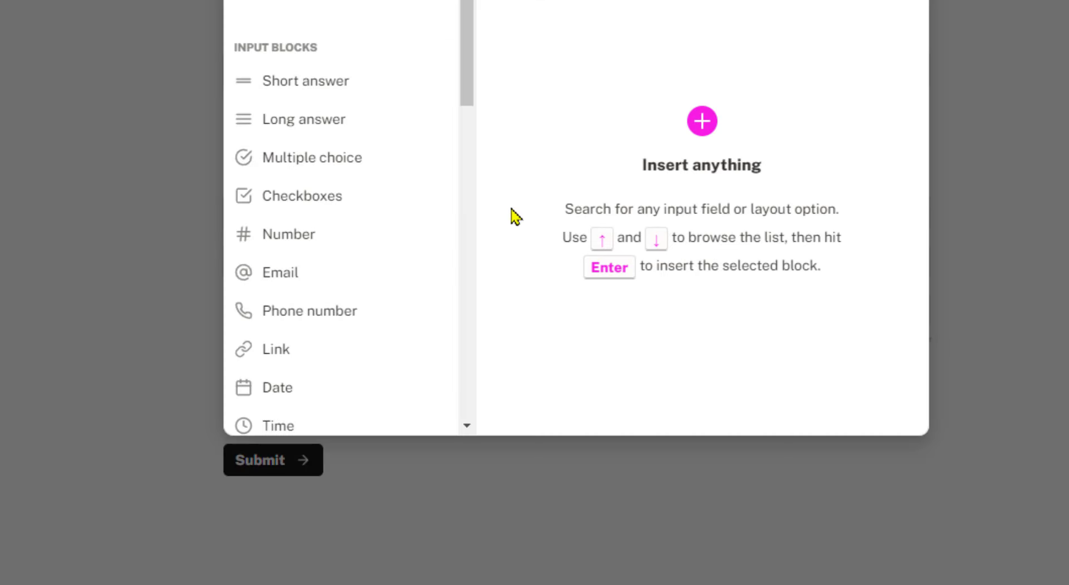
pyautogui.moveTo(464, 58); pyautogui.dragTo(473, 401)
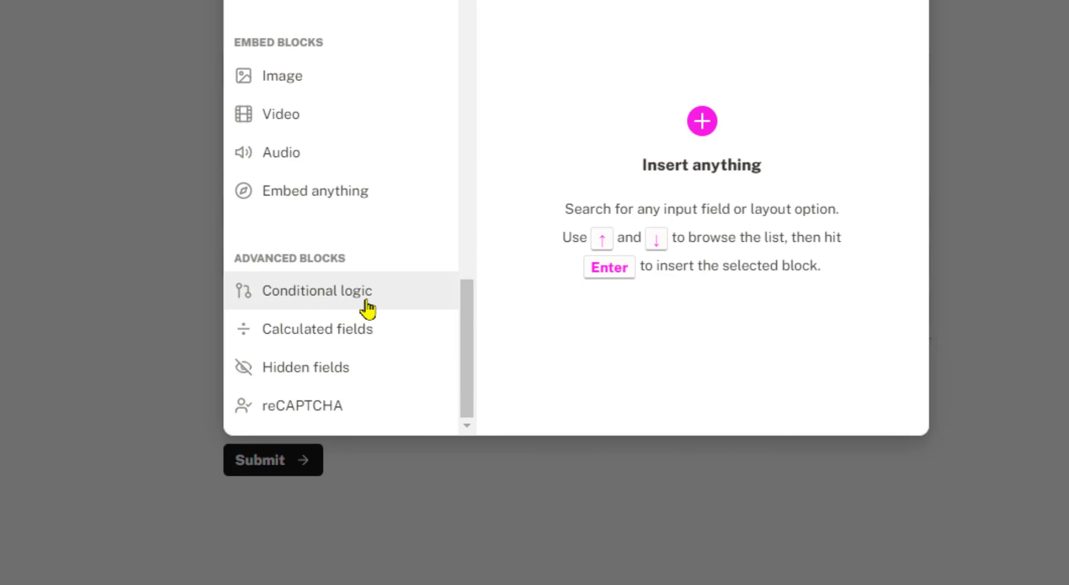
pyautogui.moveTo(389, 294)
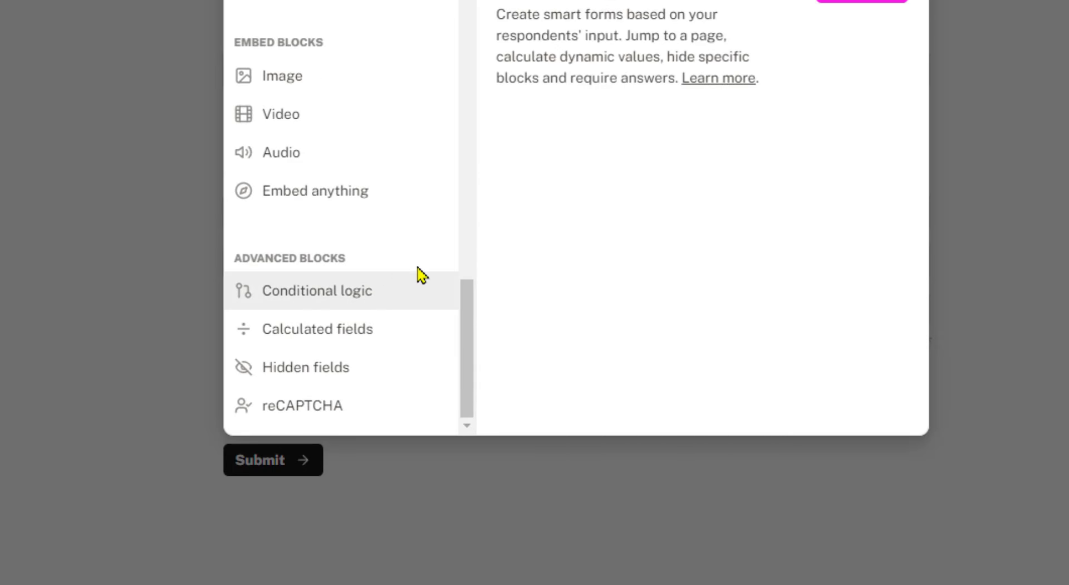
pyautogui.click(872, 6)
pyautogui.scroll(-3, 974, 240)
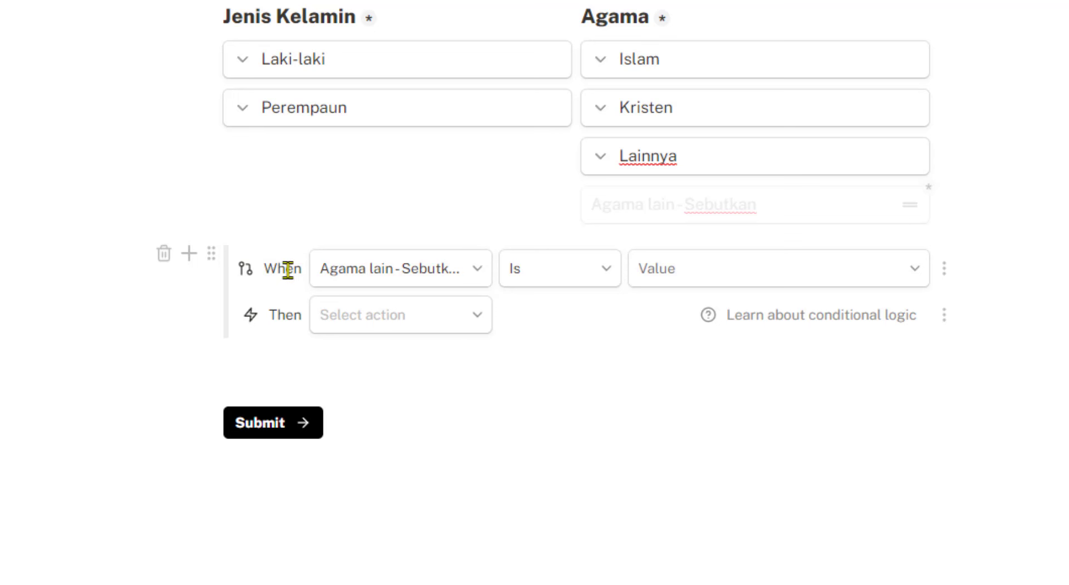
# Set the rule's condition to trigger when Agama is Lainnya
pyautogui.click(484, 278)
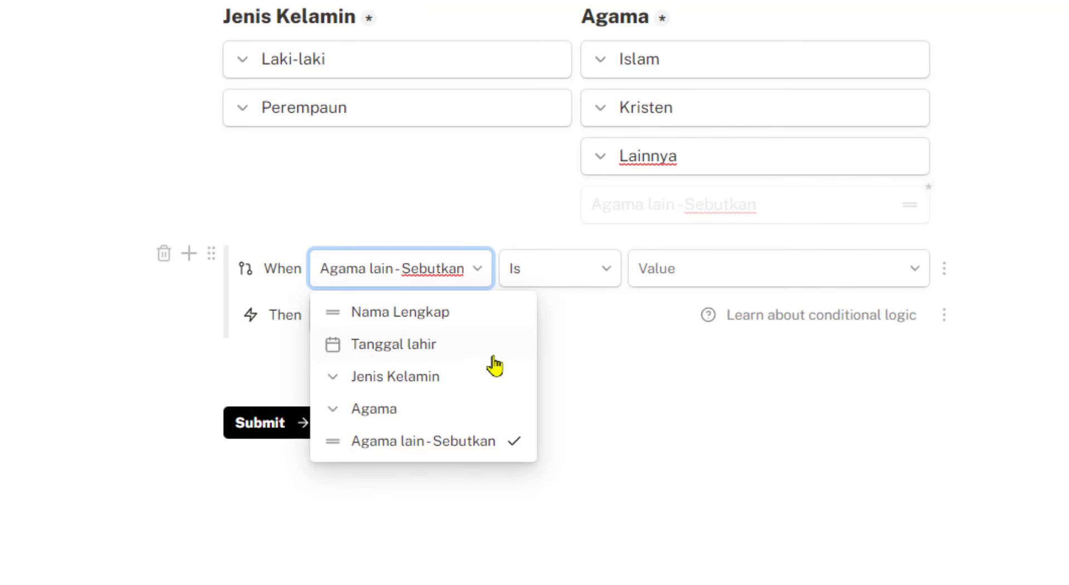
pyautogui.click(389, 412)
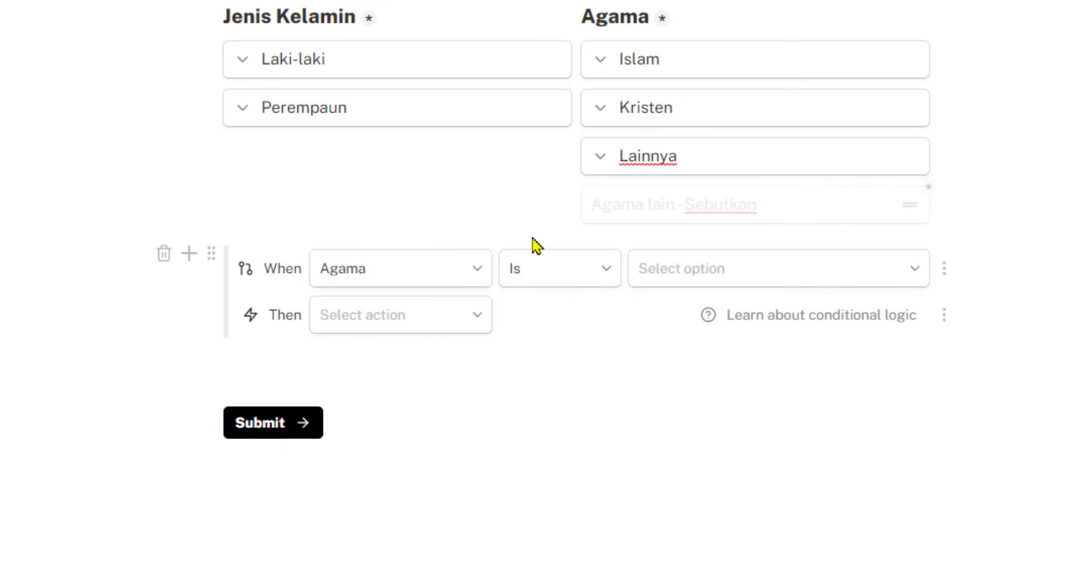
pyautogui.click(756, 275)
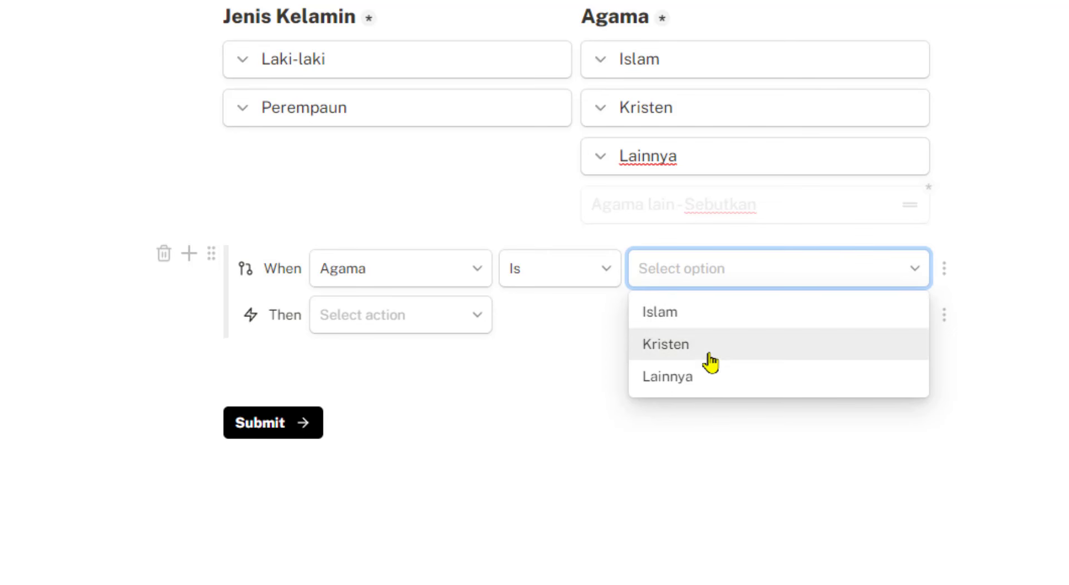
pyautogui.click(690, 384)
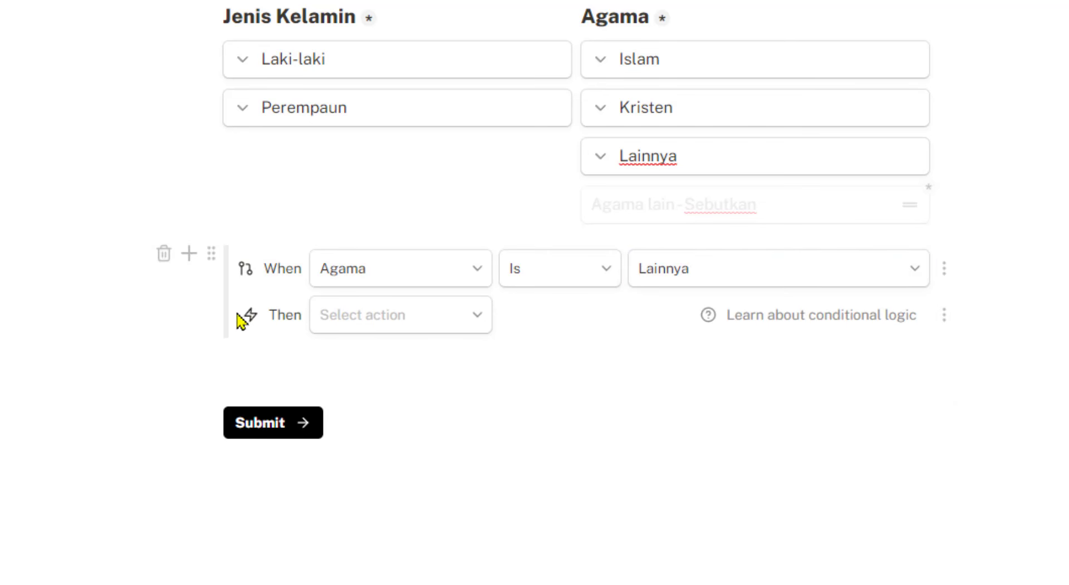
# Make the rule show the 'Agama lain - Sebutkan' block
pyautogui.click(460, 325)
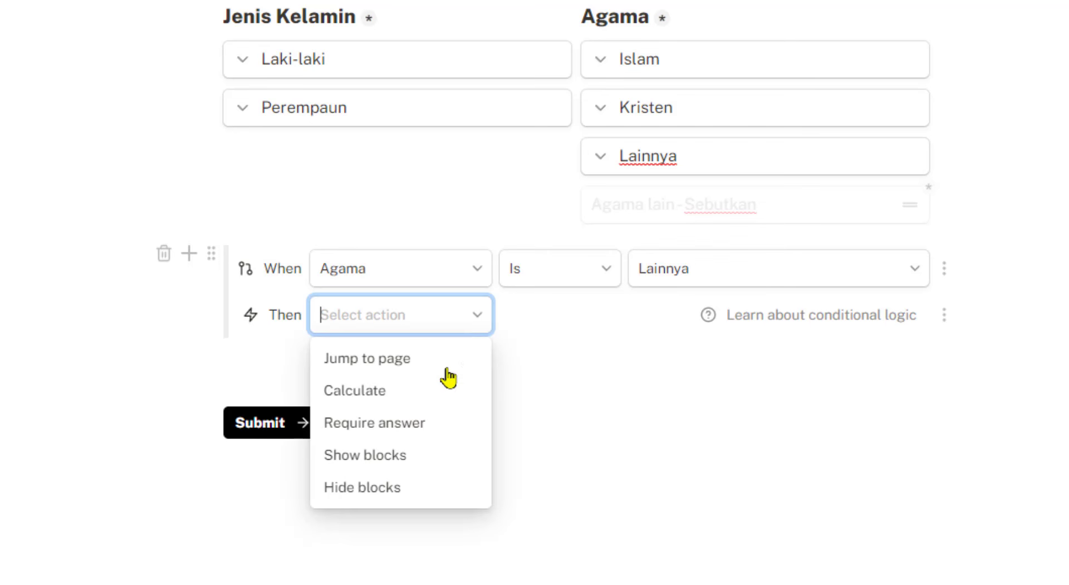
pyautogui.click(403, 468)
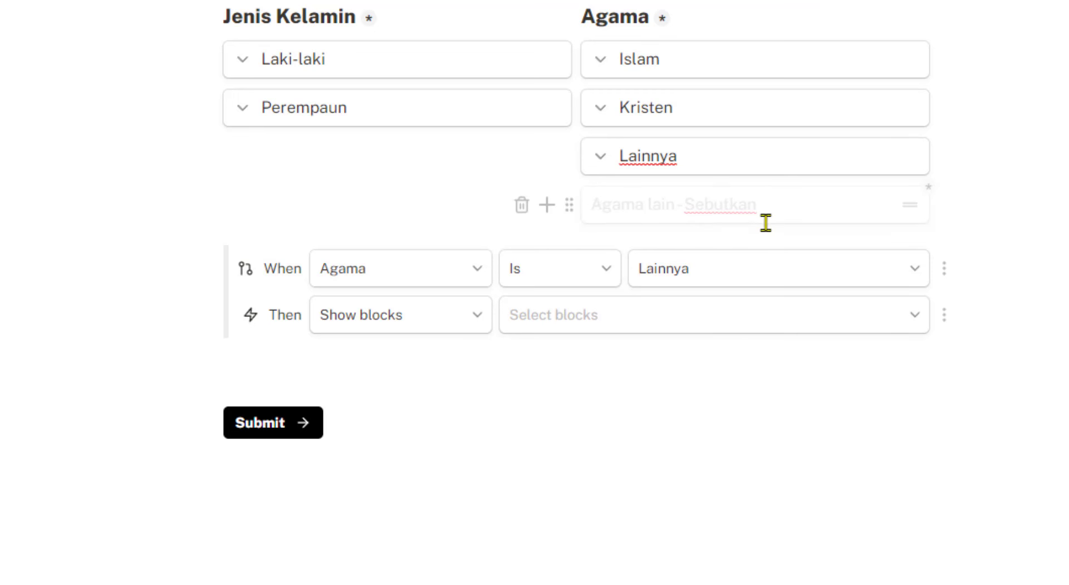
pyautogui.click(617, 329)
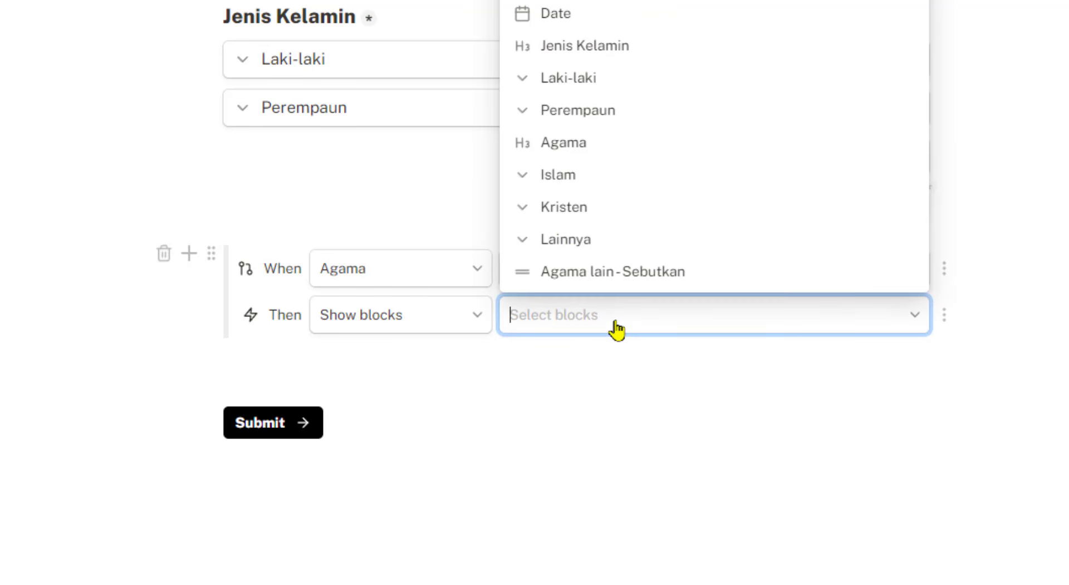
pyautogui.click(600, 283)
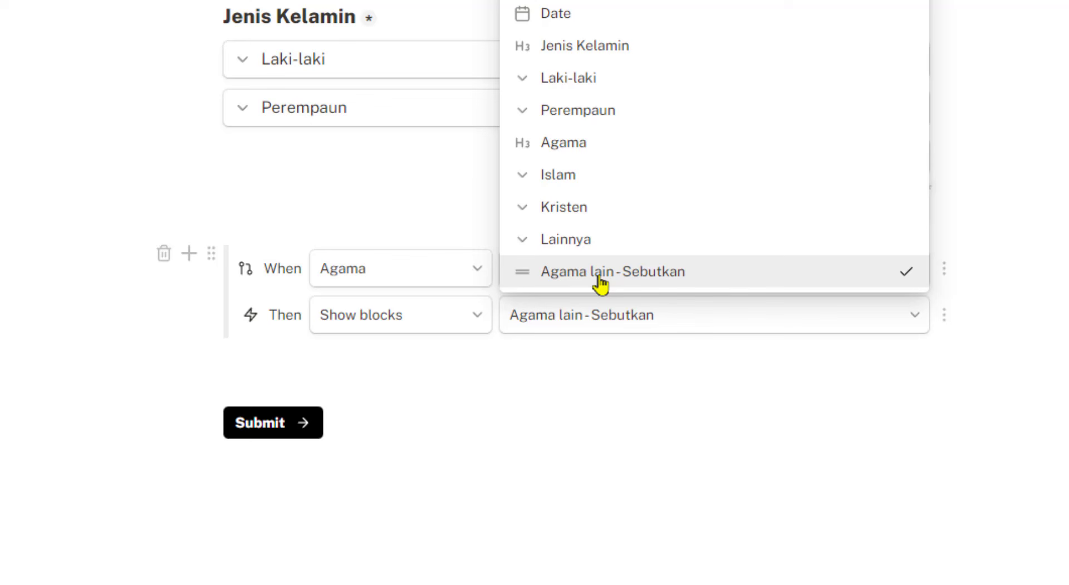
pyautogui.click(762, 413)
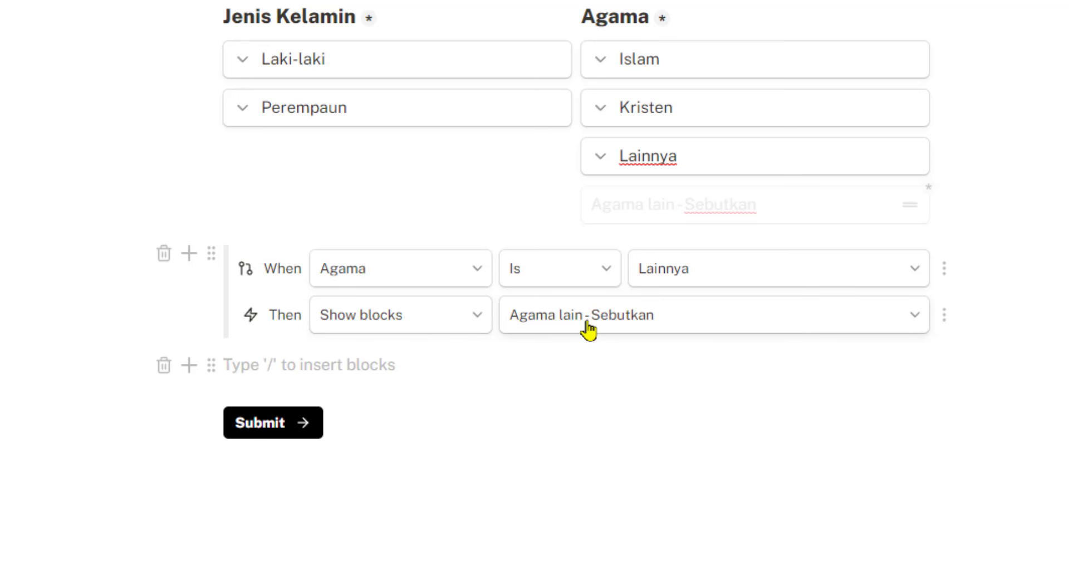
pyautogui.click(476, 325)
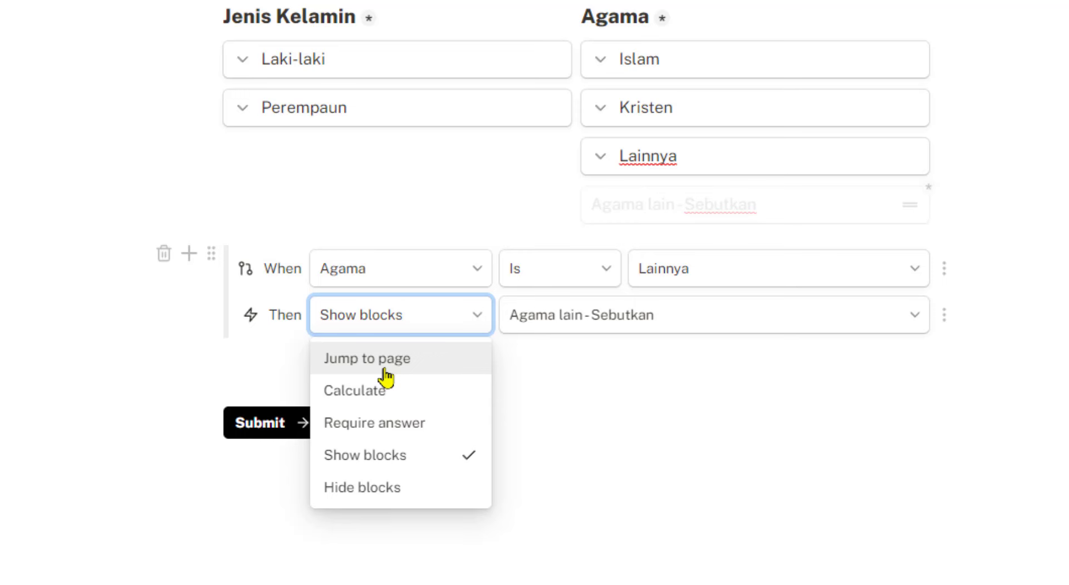
pyautogui.click(671, 494)
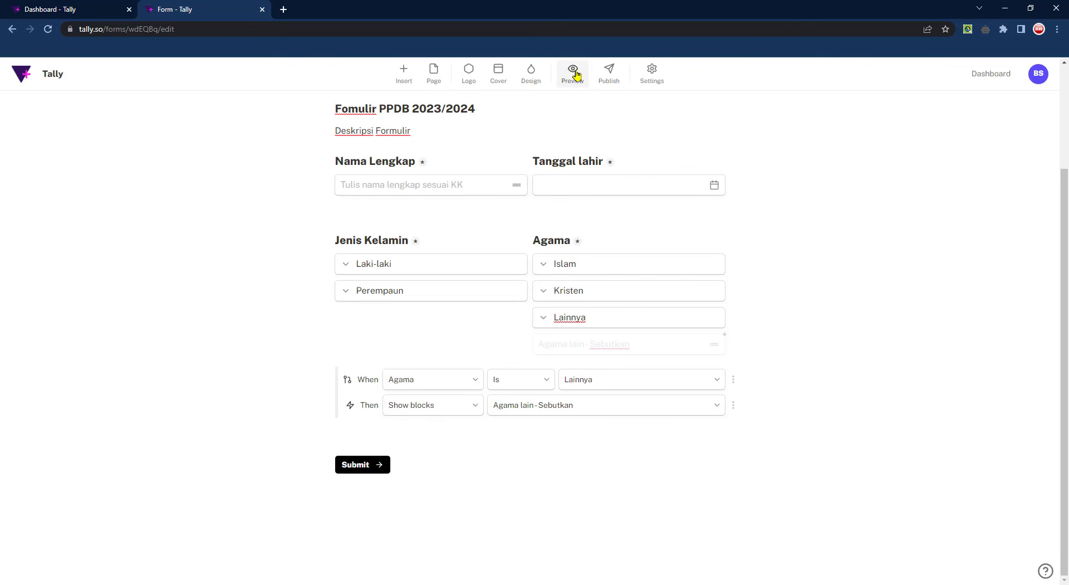
pyautogui.click(573, 73)
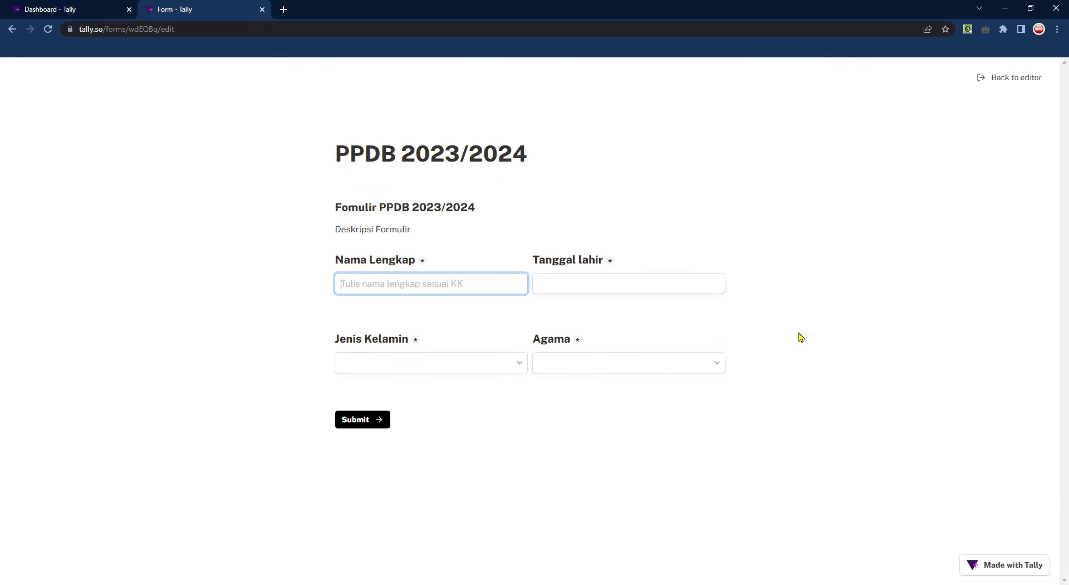
pyautogui.click(585, 283)
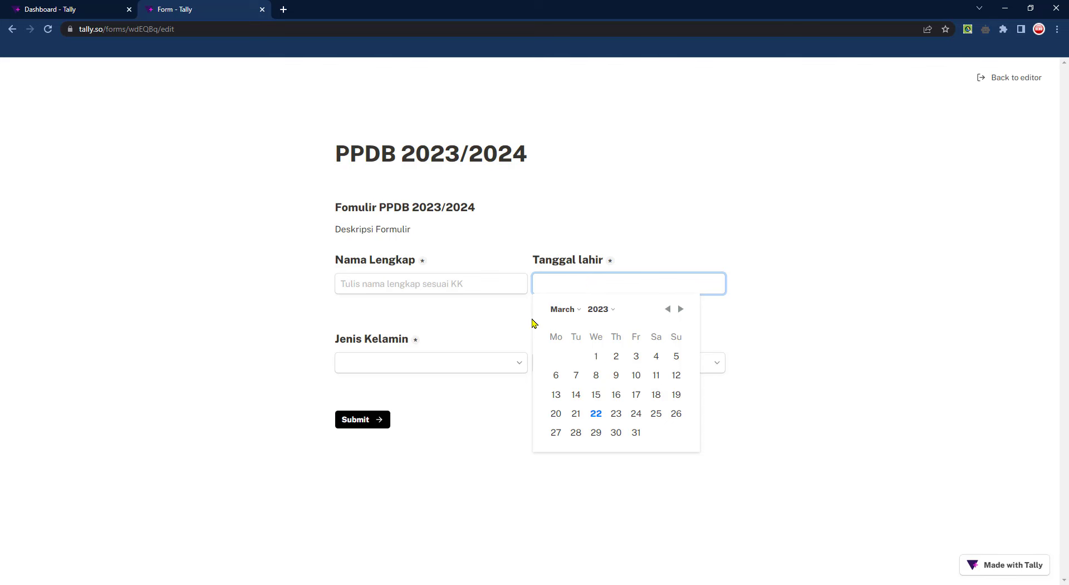
pyautogui.click(473, 363)
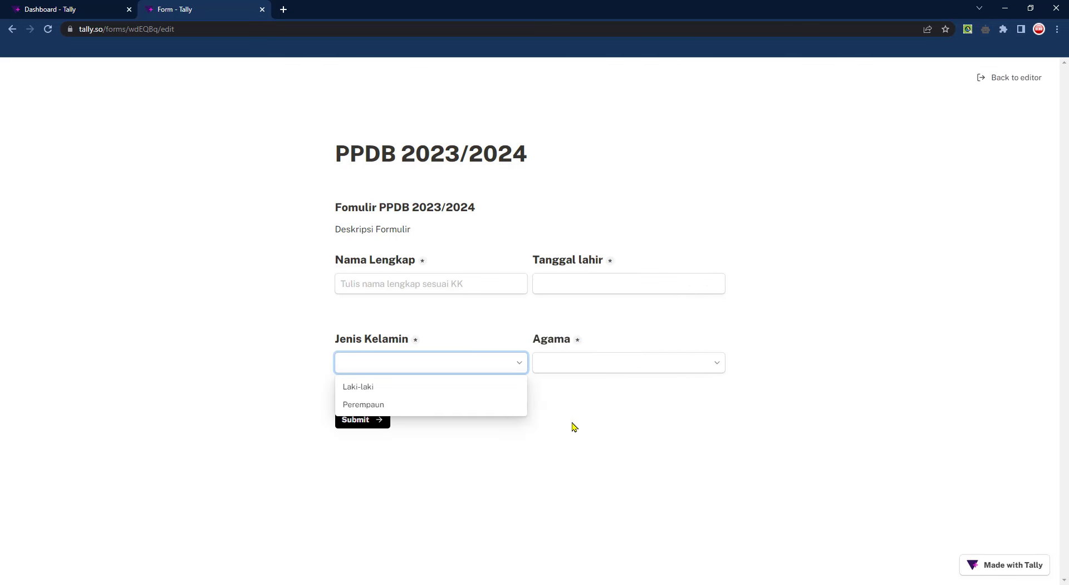
pyautogui.click(581, 362)
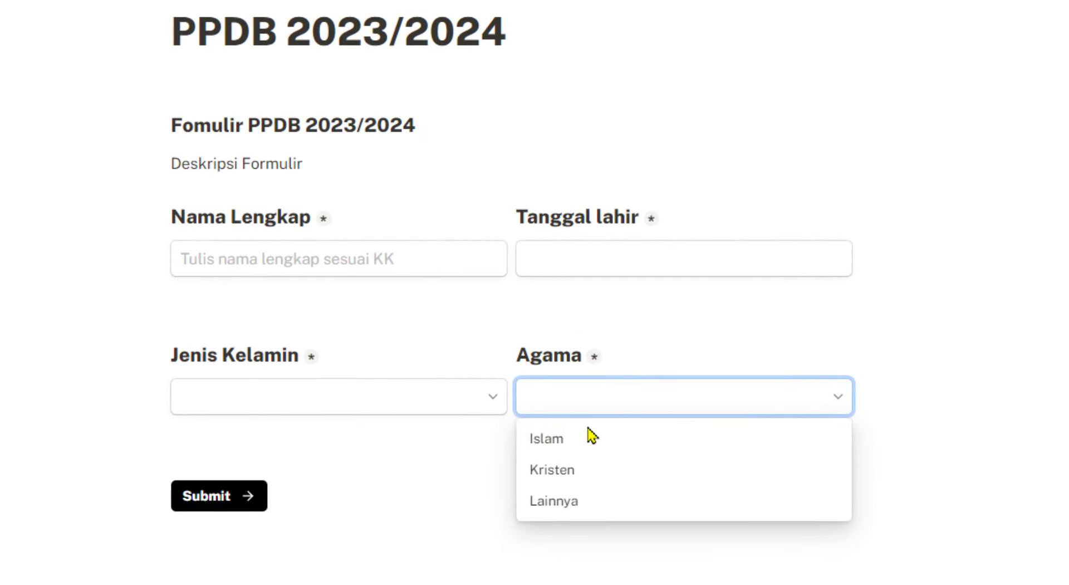
pyautogui.click(556, 440)
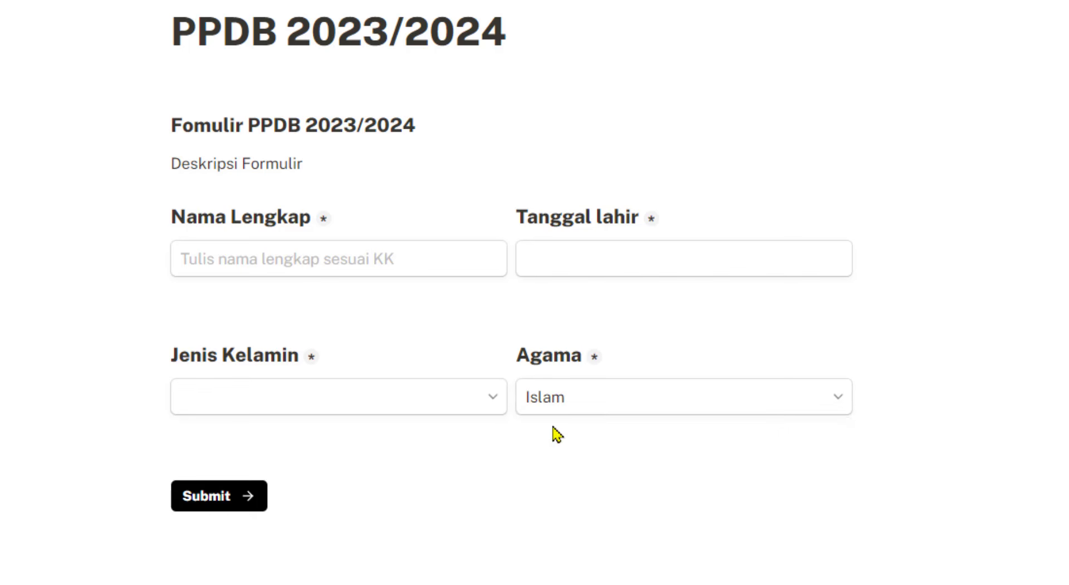
pyautogui.click(644, 393)
pyautogui.click(584, 473)
pyautogui.click(635, 396)
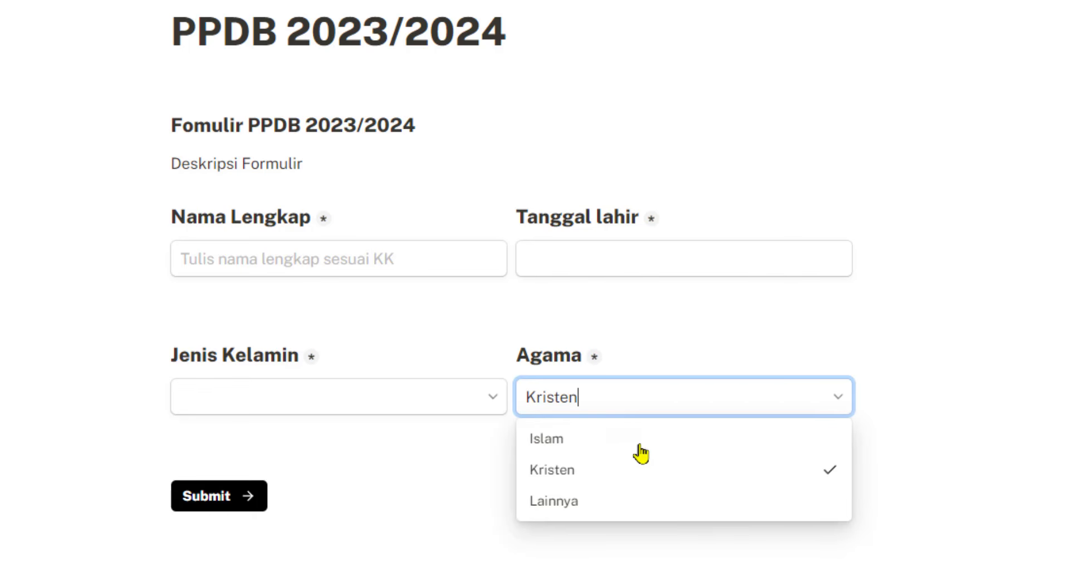
pyautogui.click(582, 509)
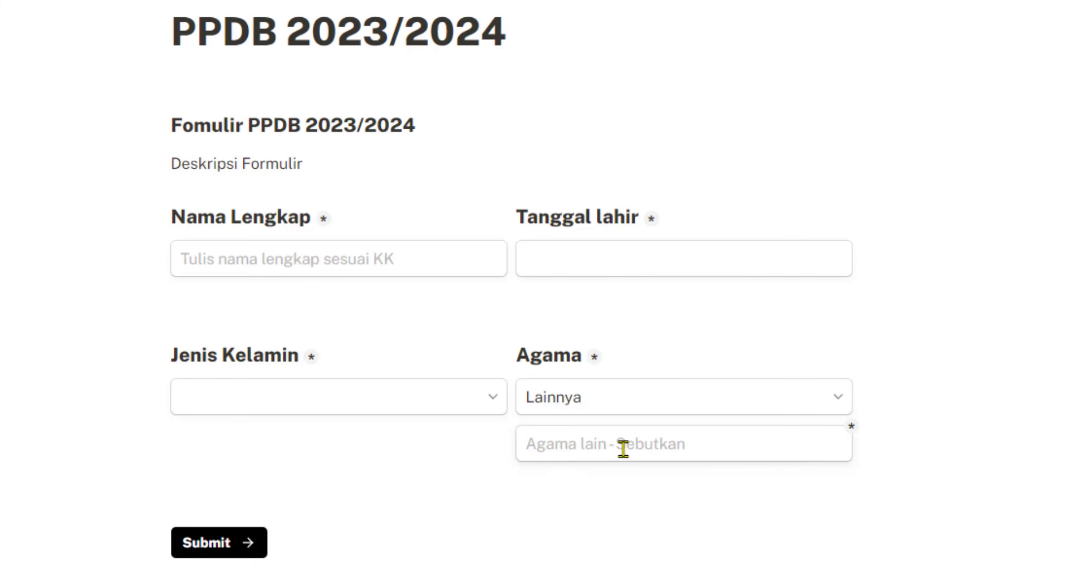
pyautogui.click(626, 405)
pyautogui.click(610, 471)
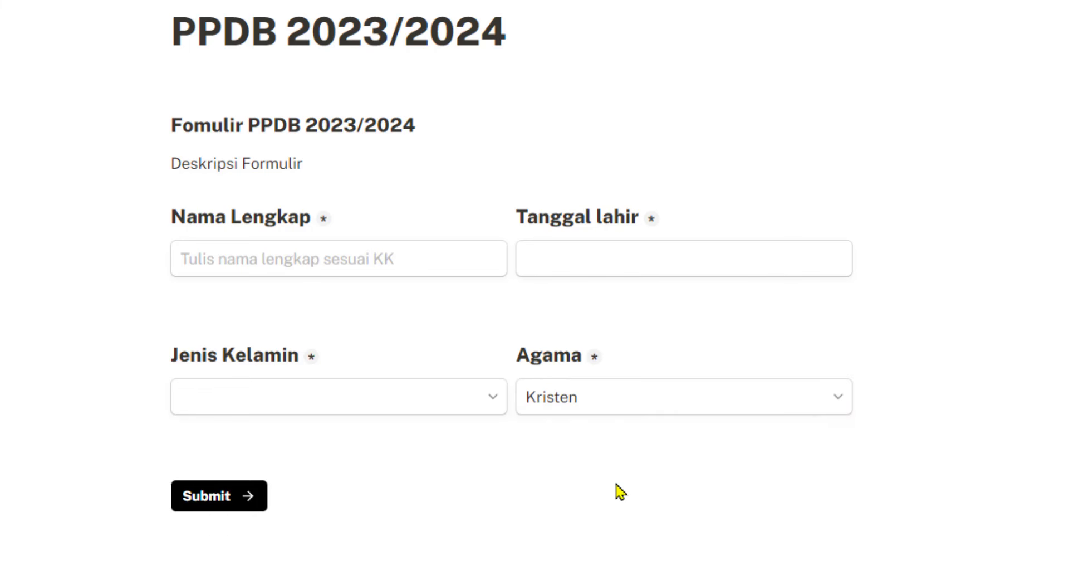
pyautogui.click(628, 394)
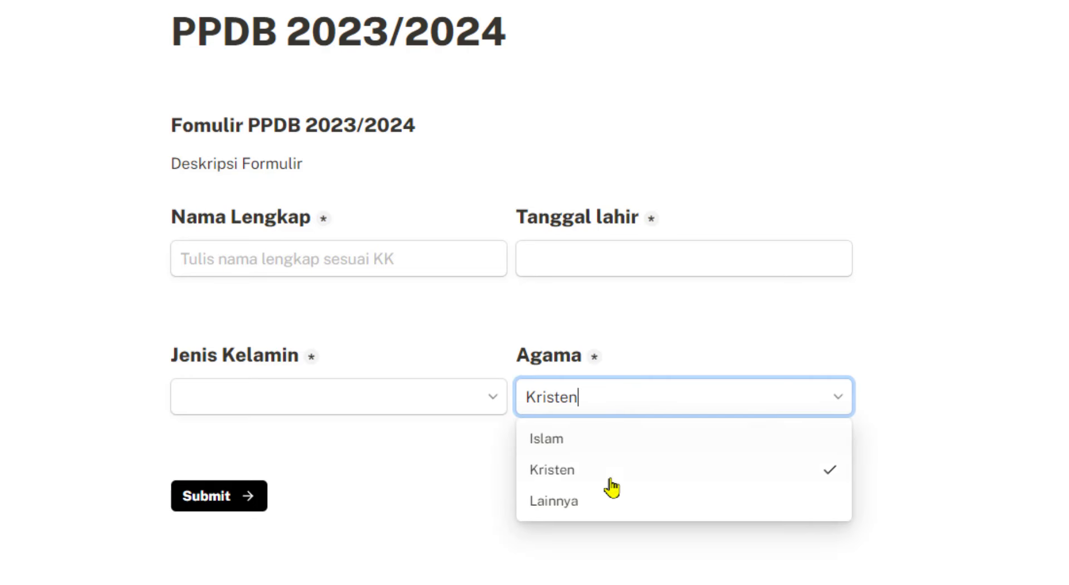
pyautogui.click(604, 504)
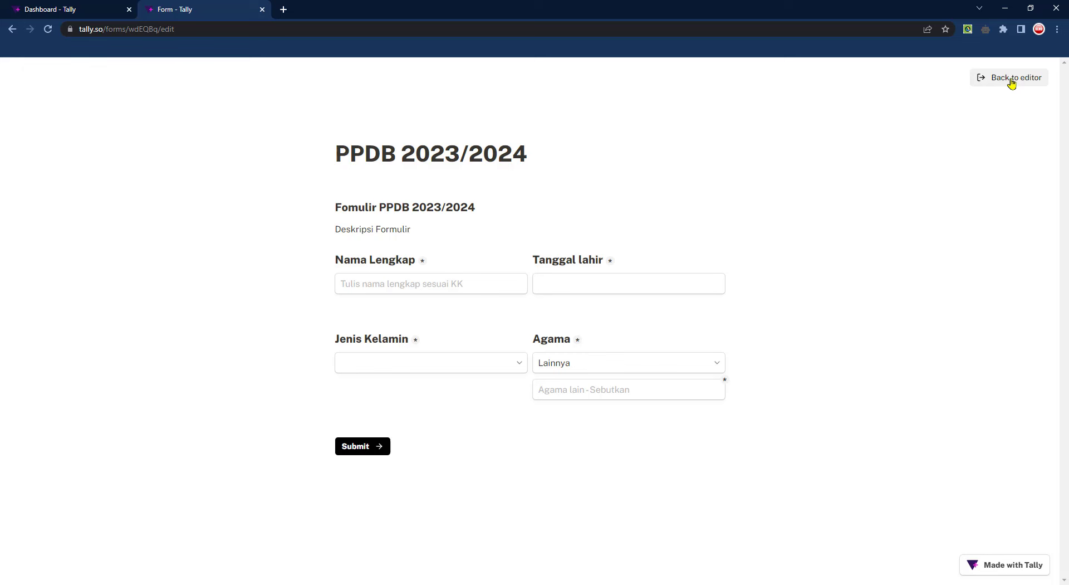
pyautogui.click(1012, 81)
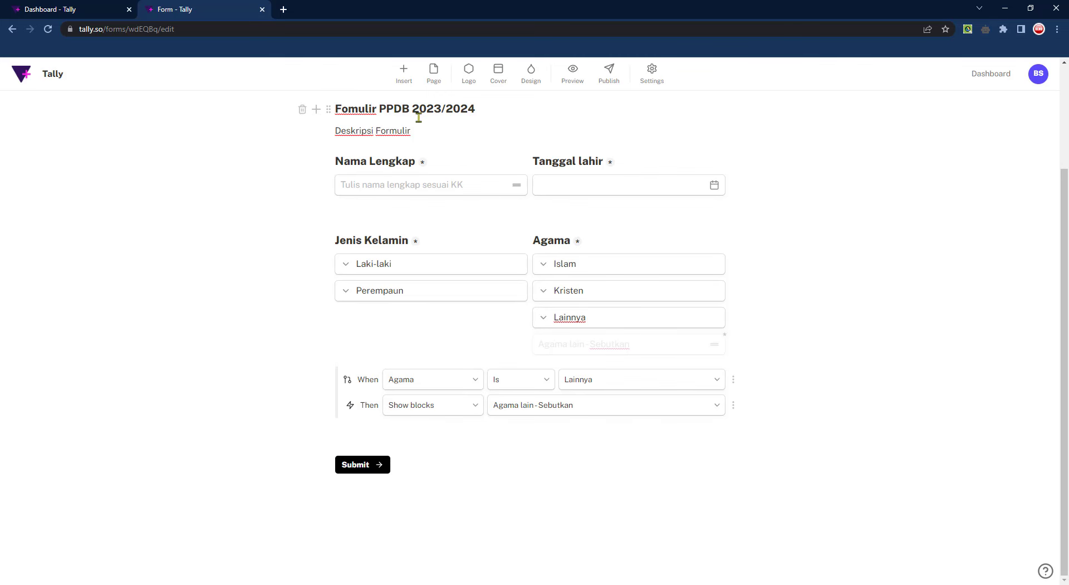
# Insert a Question + Number block into the form
pyautogui.click(404, 73)
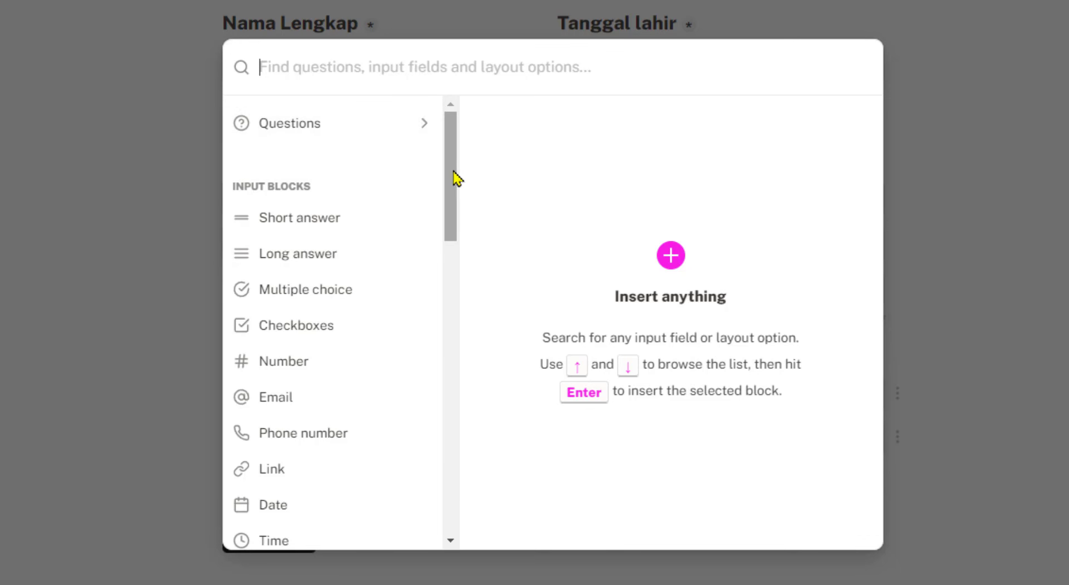
pyautogui.moveTo(454, 179); pyautogui.dragTo(452, 201)
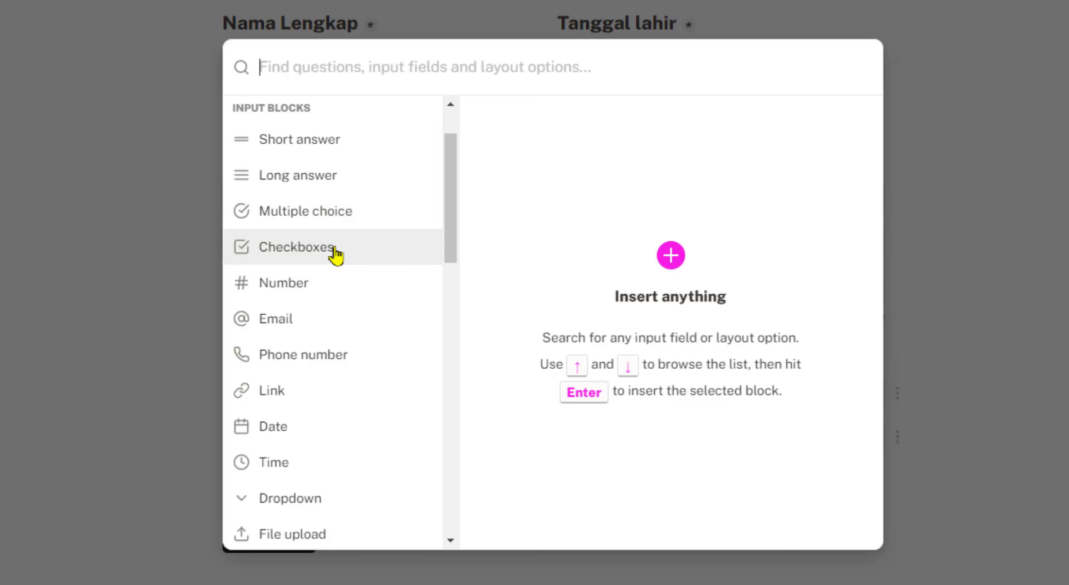
pyautogui.scroll(-1, 450, 212)
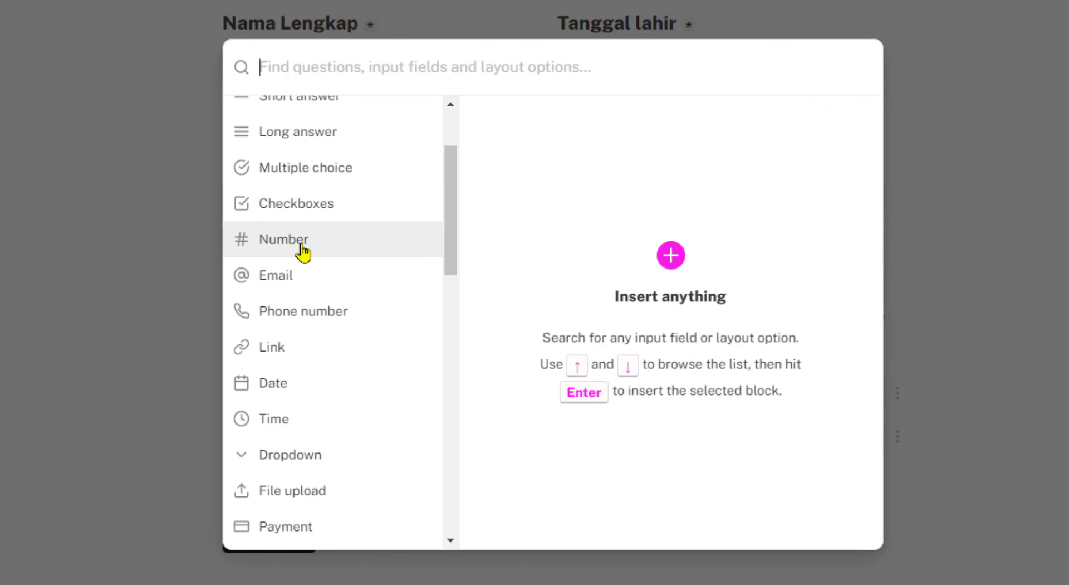
pyautogui.scroll(3, 453, 205)
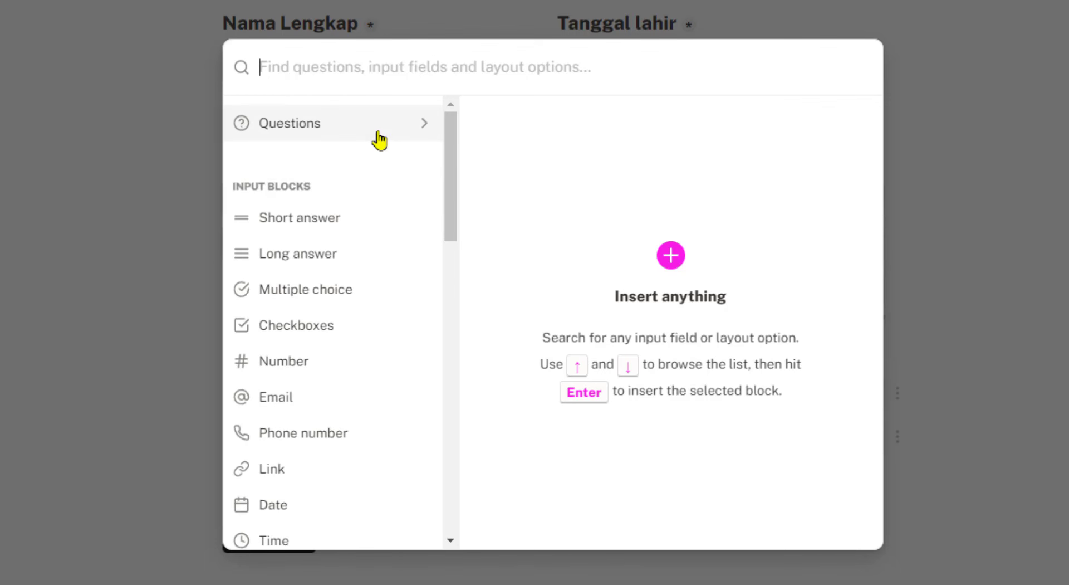
pyautogui.click(377, 139)
pyautogui.scroll(-3, 446, 263)
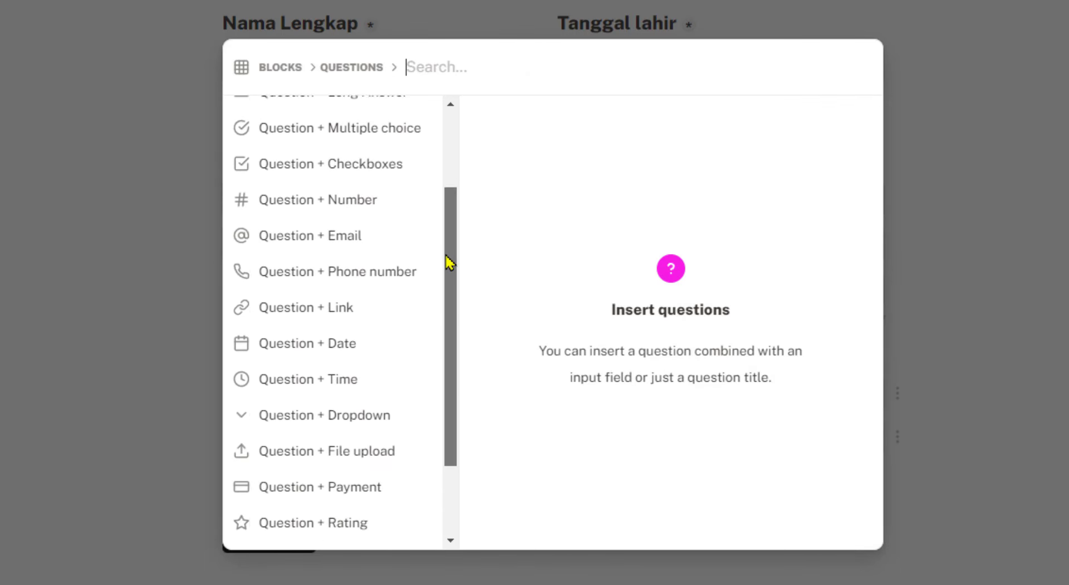
pyautogui.click(351, 173)
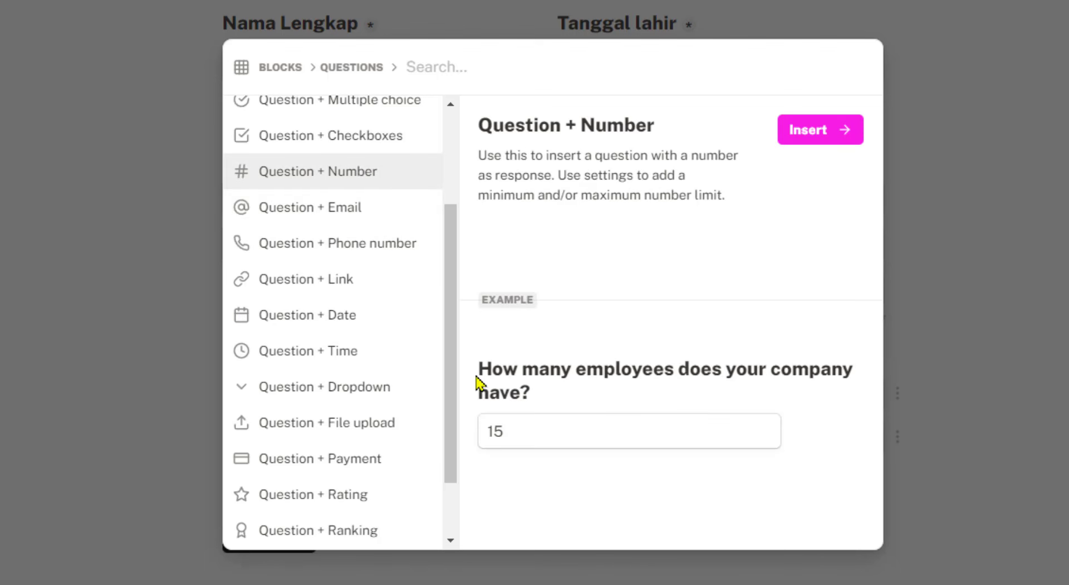
pyautogui.click(837, 137)
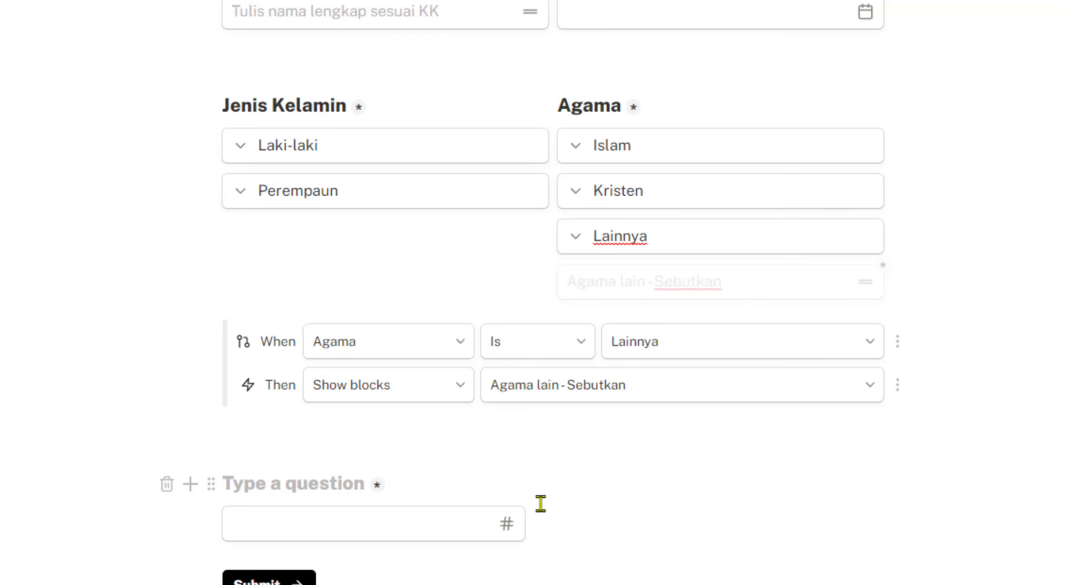
pyautogui.scroll(-3, 523, 503)
# Title the number question 'NIK' with placeholder 'Masukkan 16 digit angka' and review its options
pyautogui.write('No KK')
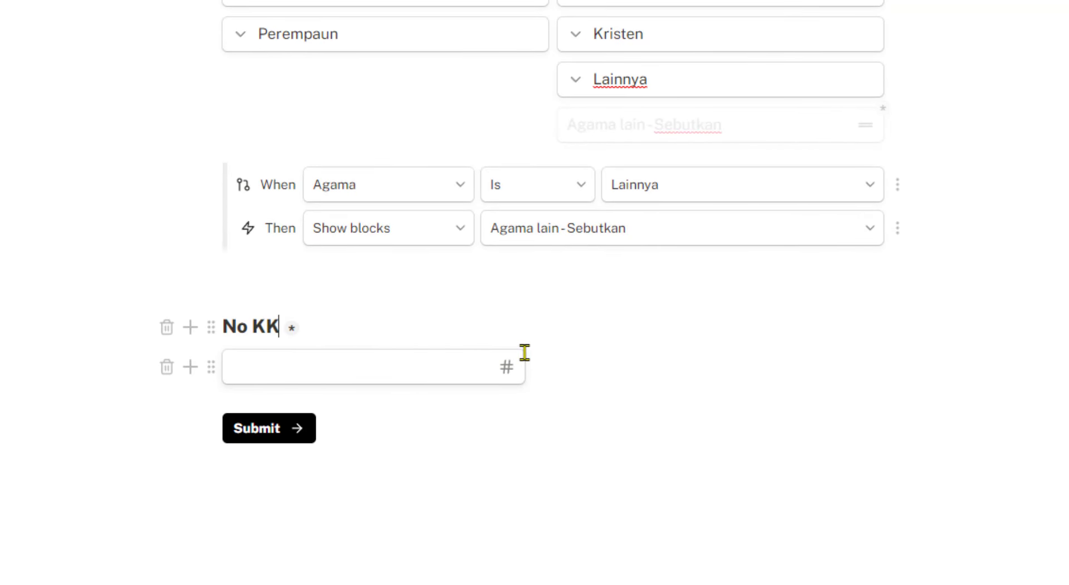
pyautogui.press('BackSpace')
pyautogui.press('BackSpace')
pyautogui.press('BackSpace')
pyautogui.press('BackSpace')
pyautogui.write('IK')
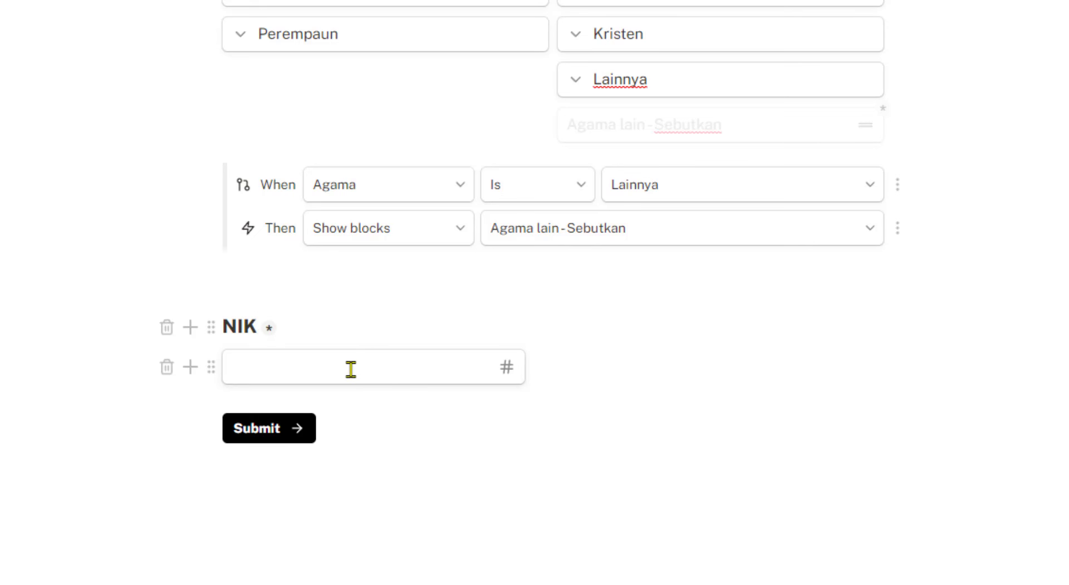
pyautogui.click(321, 366)
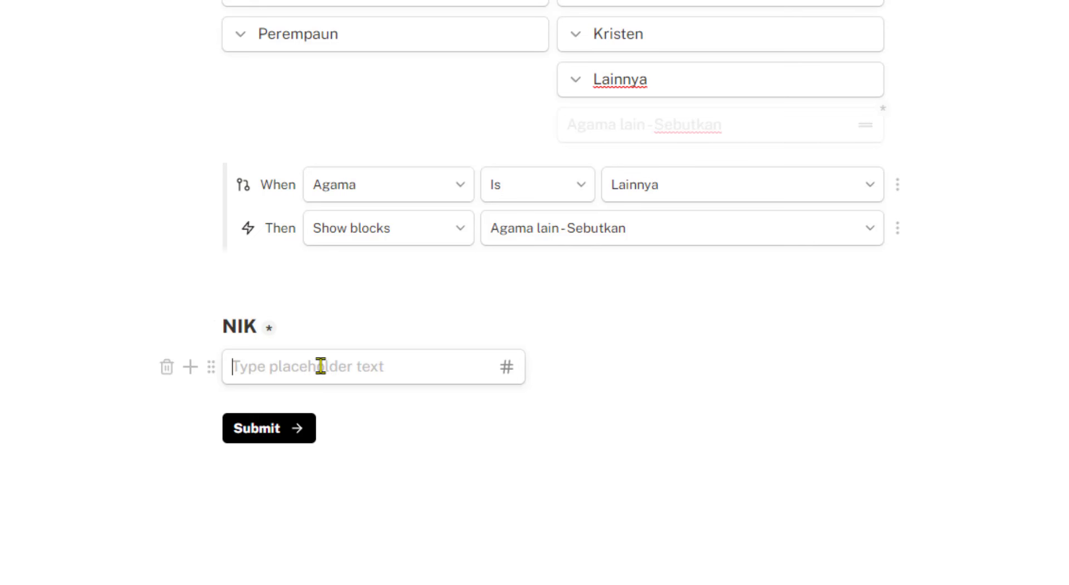
pyautogui.write('Masukkan')
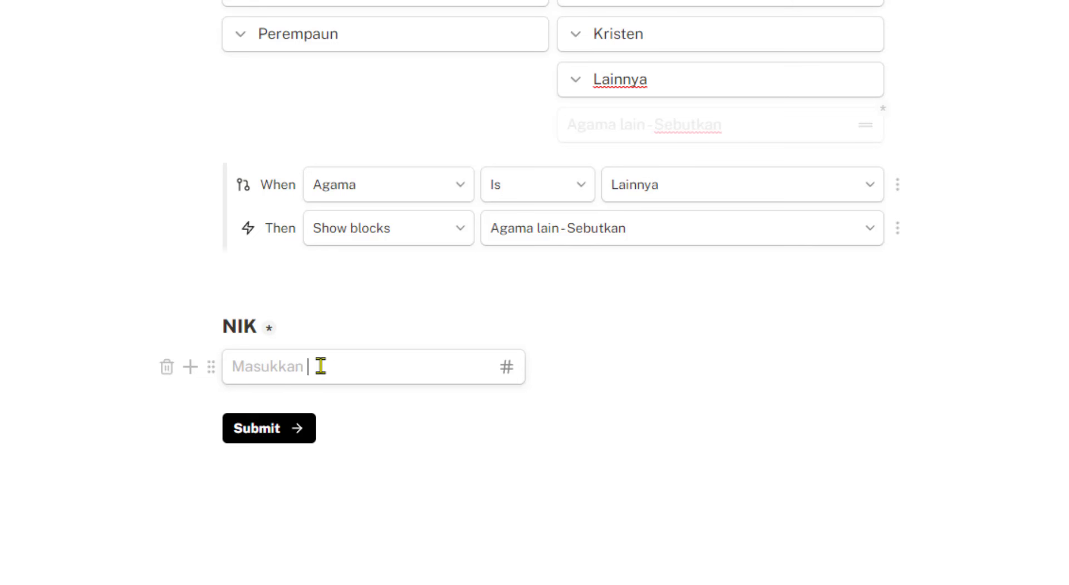
pyautogui.write(' 16 digit angka')
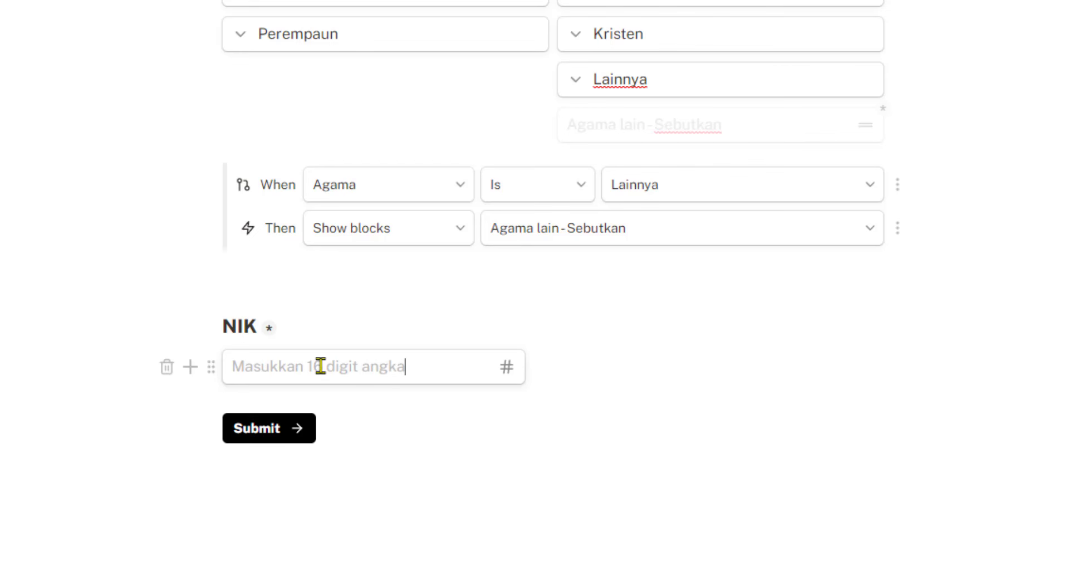
pyautogui.click(473, 459)
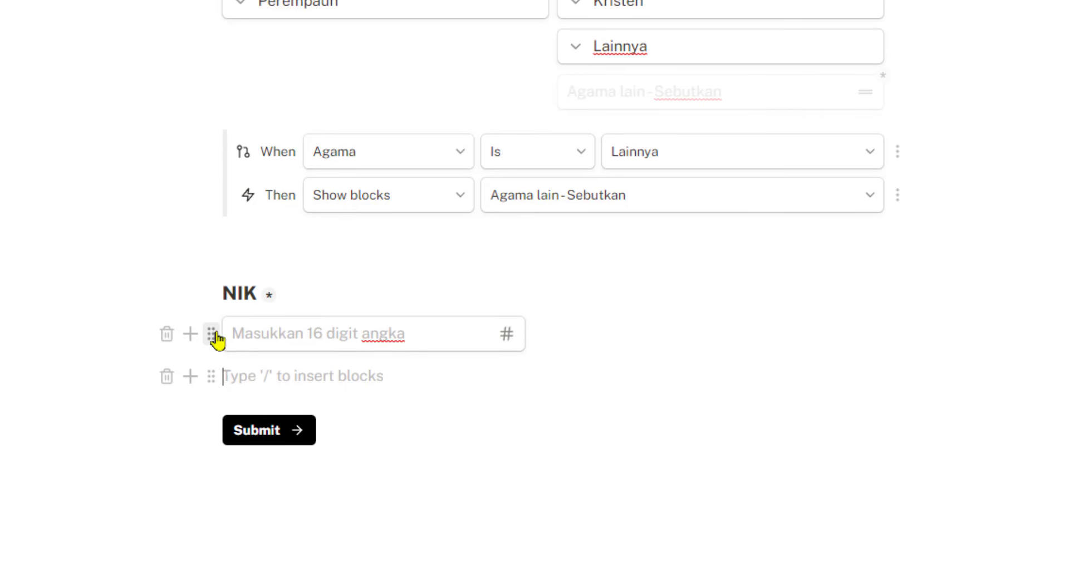
pyautogui.click(211, 334)
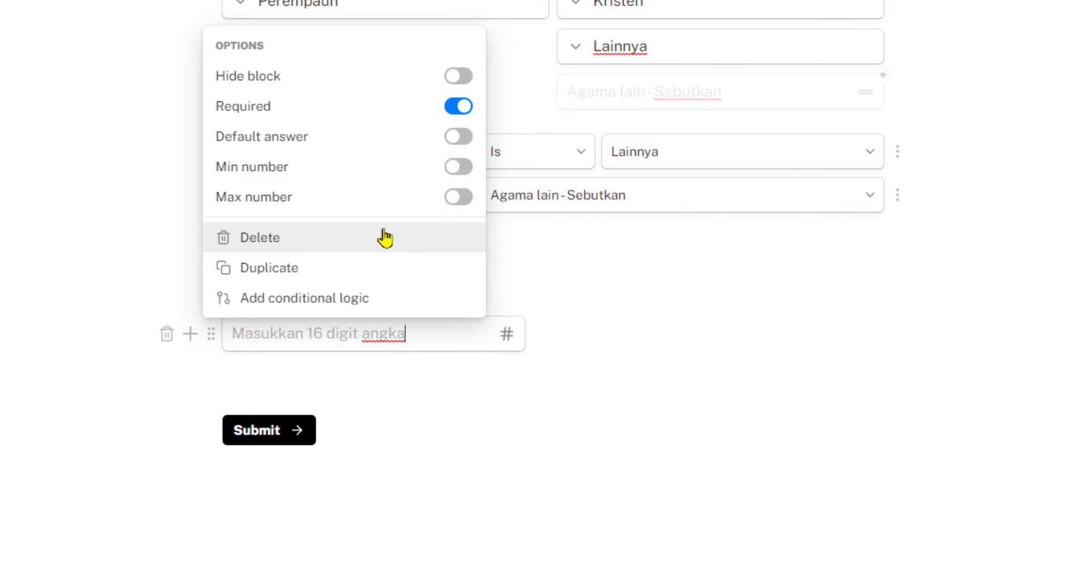
pyautogui.click(706, 329)
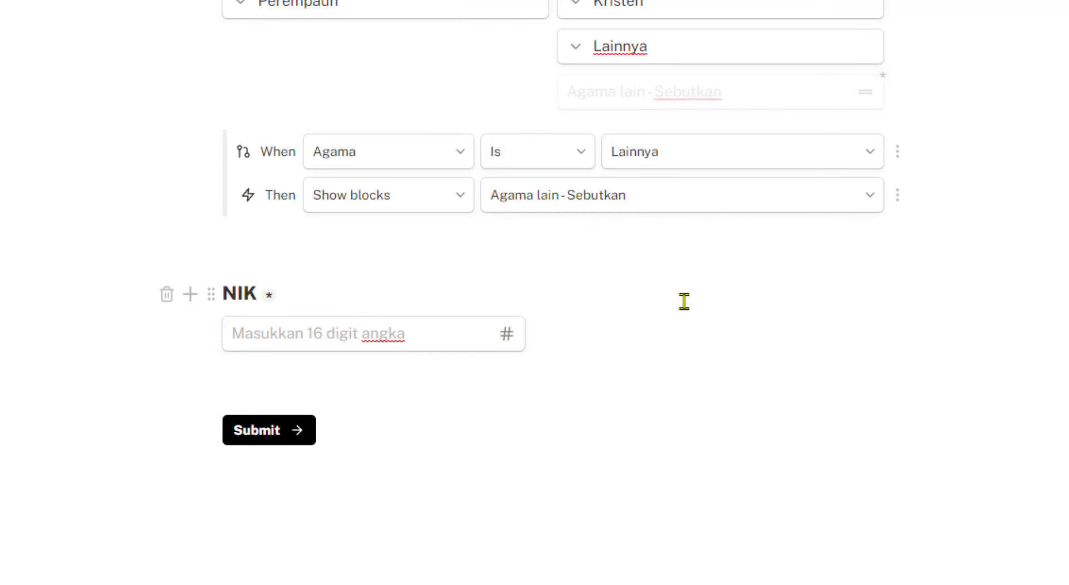
# Add a Question + Email block titled 'Email', discarding a stray email field first
pyautogui.click(779, 2)
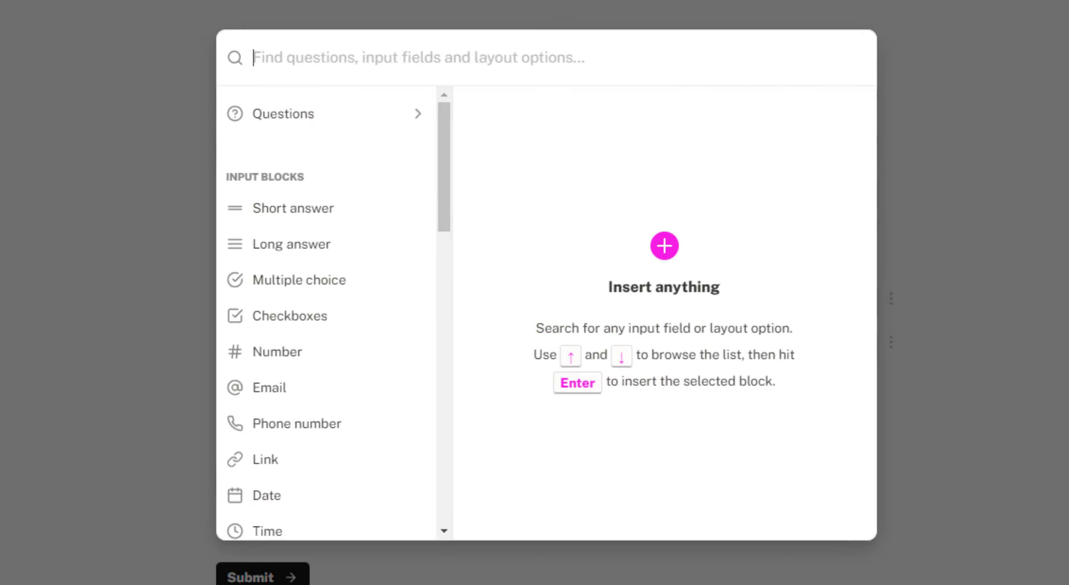
pyautogui.scroll(-3, 447, 162)
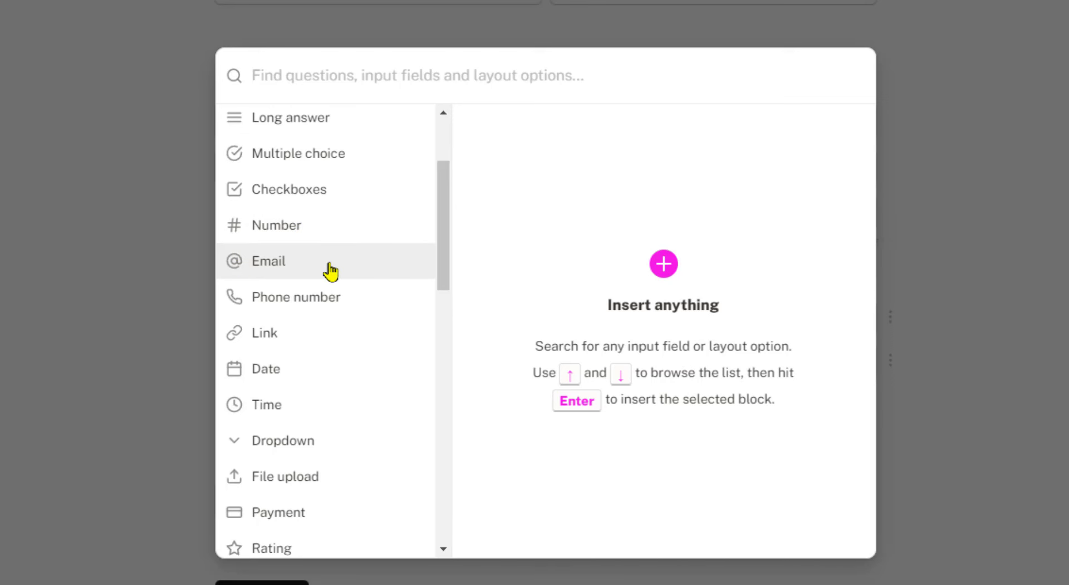
pyautogui.moveTo(329, 265)
pyautogui.click(811, 141)
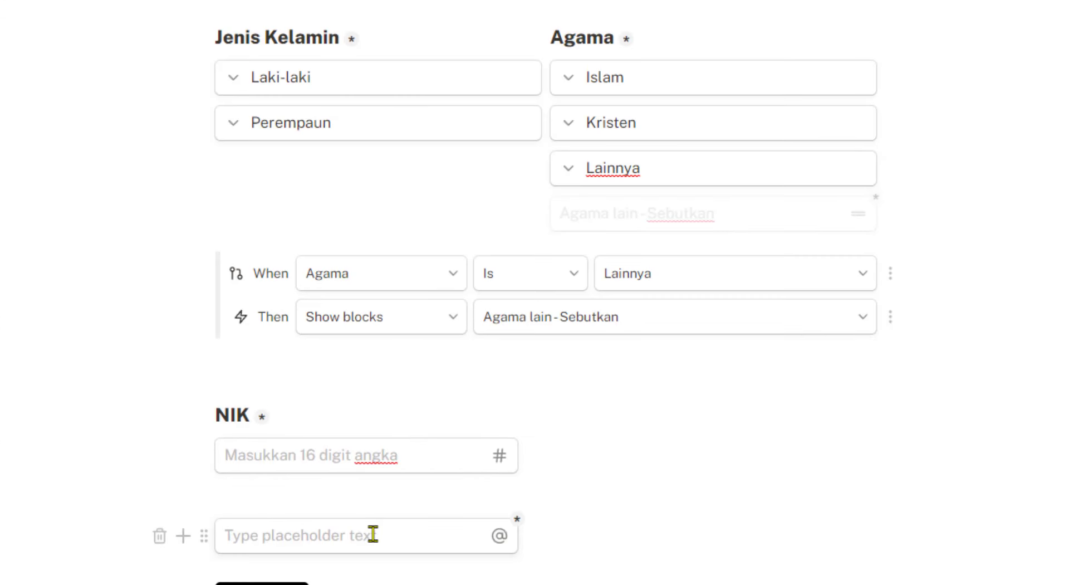
pyautogui.click(159, 535)
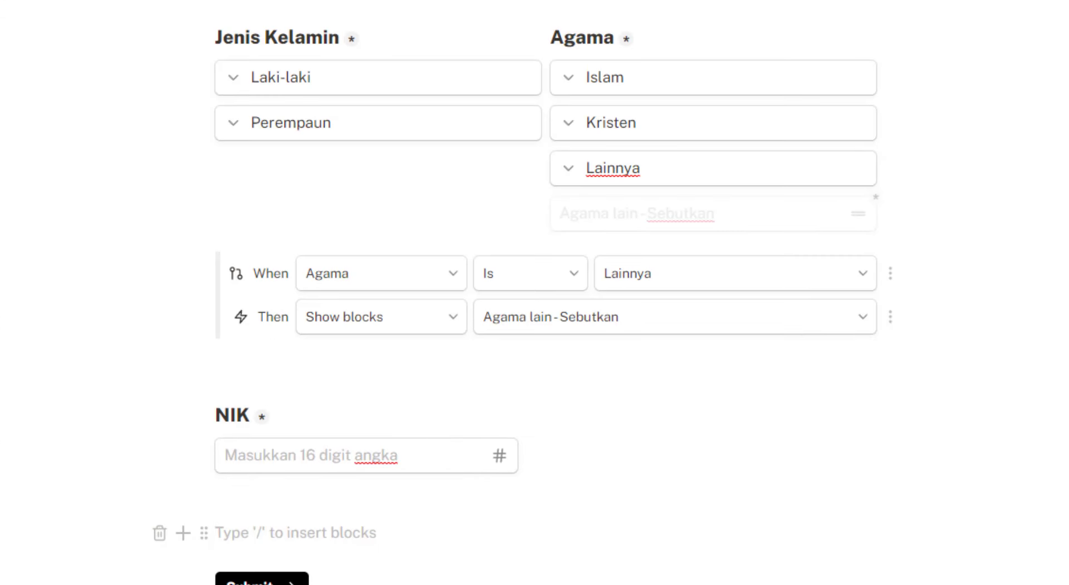
pyautogui.press('/')
pyautogui.click(350, 130)
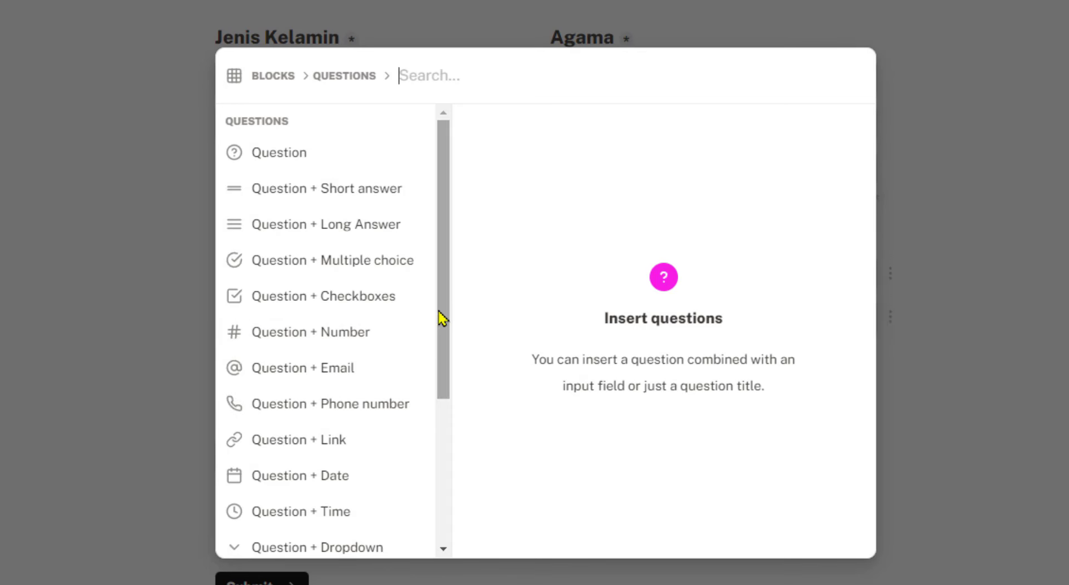
pyautogui.moveTo(447, 364)
pyautogui.click(821, 140)
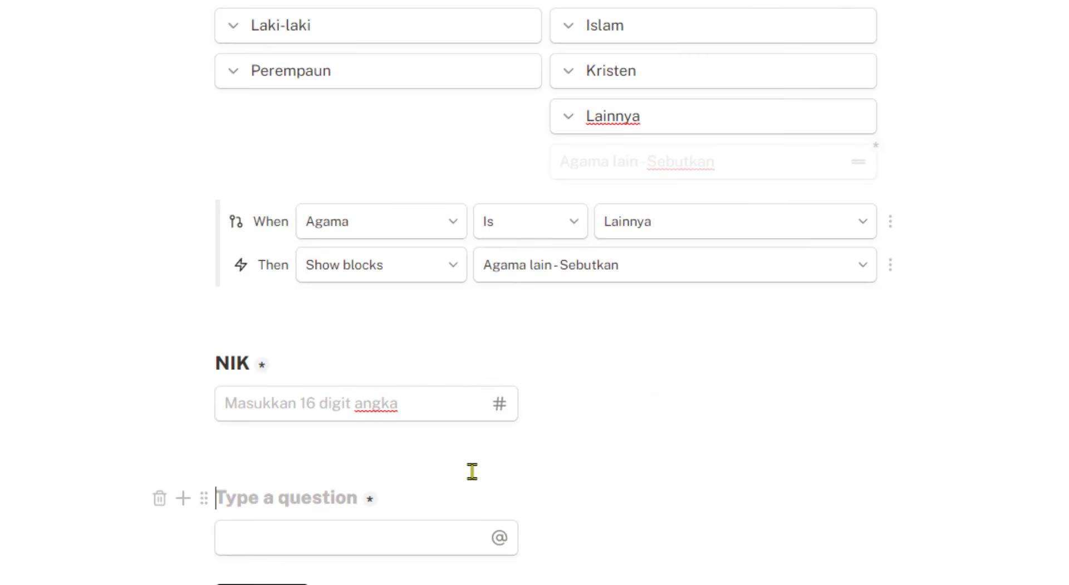
pyautogui.write('Email')
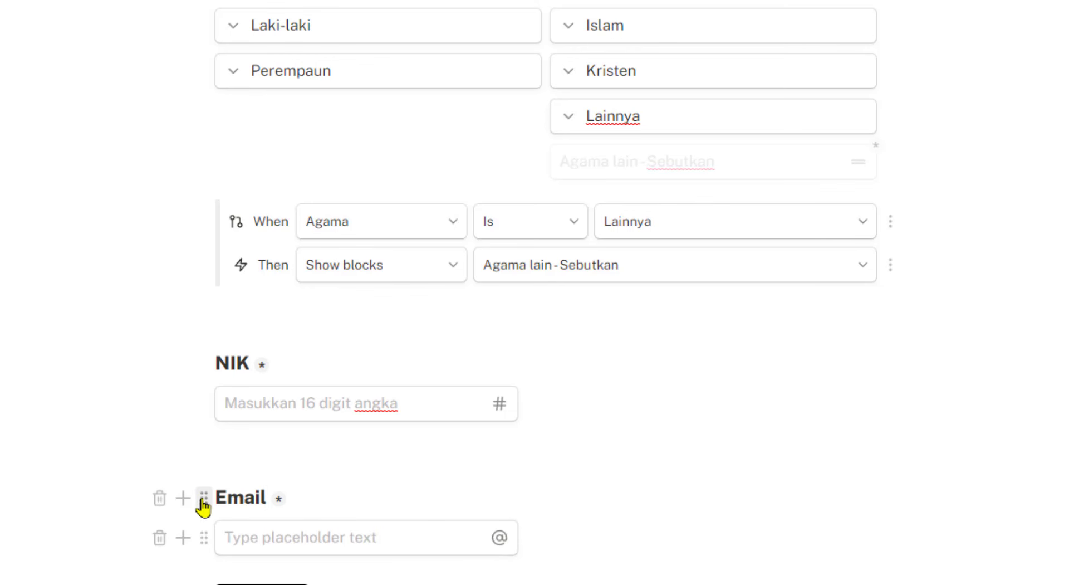
# Arrange Email's title and input in a second column beside NIK
pyautogui.moveTo(204, 497); pyautogui.dragTo(886, 390)
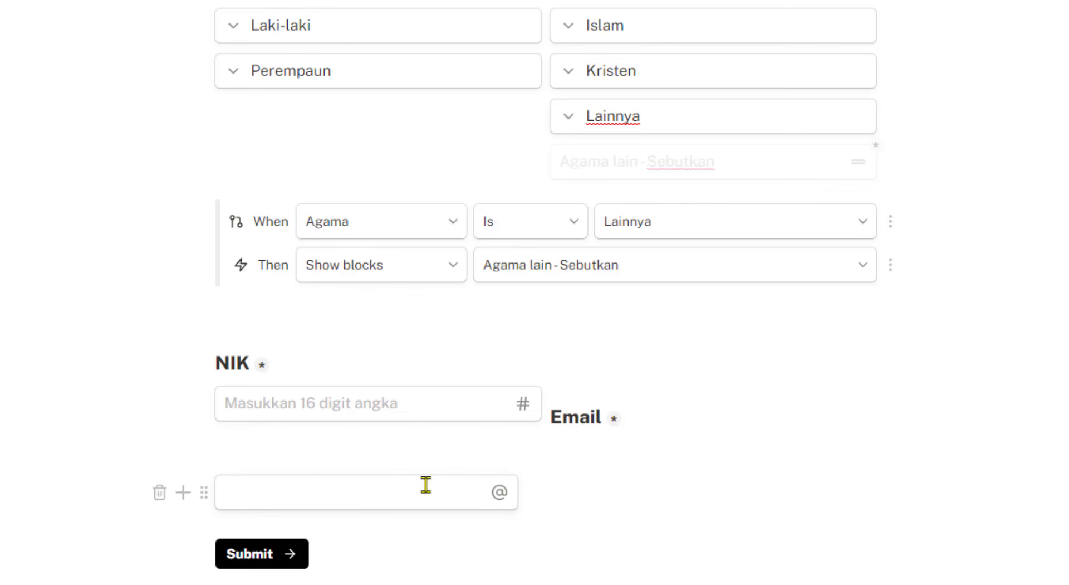
pyautogui.moveTo(204, 493); pyautogui.dragTo(311, 490)
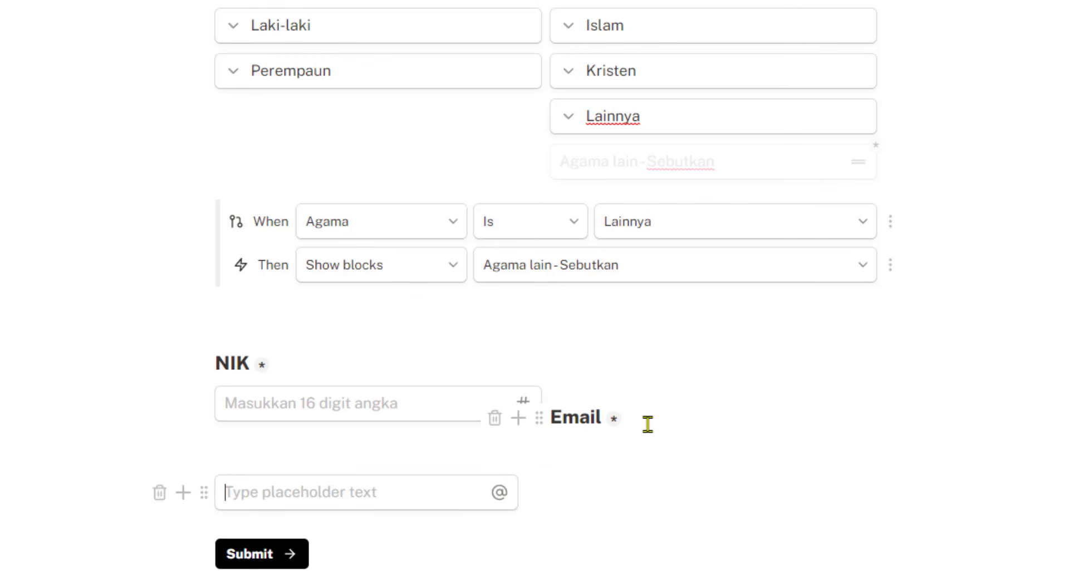
pyautogui.moveTo(574, 410); pyautogui.dragTo(891, 352)
pyautogui.moveTo(209, 493); pyautogui.dragTo(676, 373)
pyautogui.moveTo(205, 454); pyautogui.dragTo(219, 376)
# Preview the form and type test values into the Email and NIK fields
pyautogui.click(841, 1)
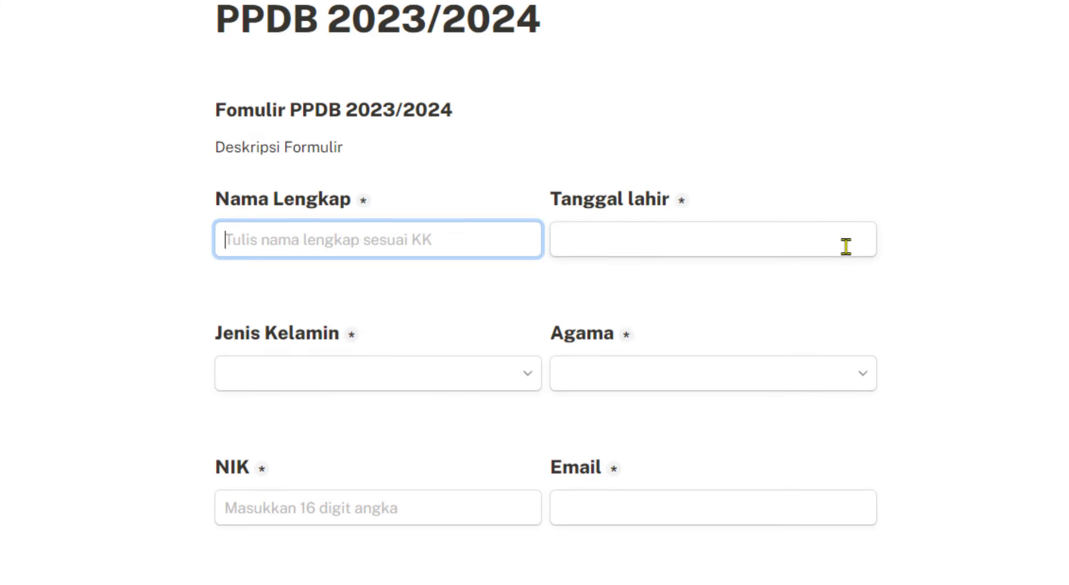
pyautogui.click(773, 506)
pyautogui.write('dd')
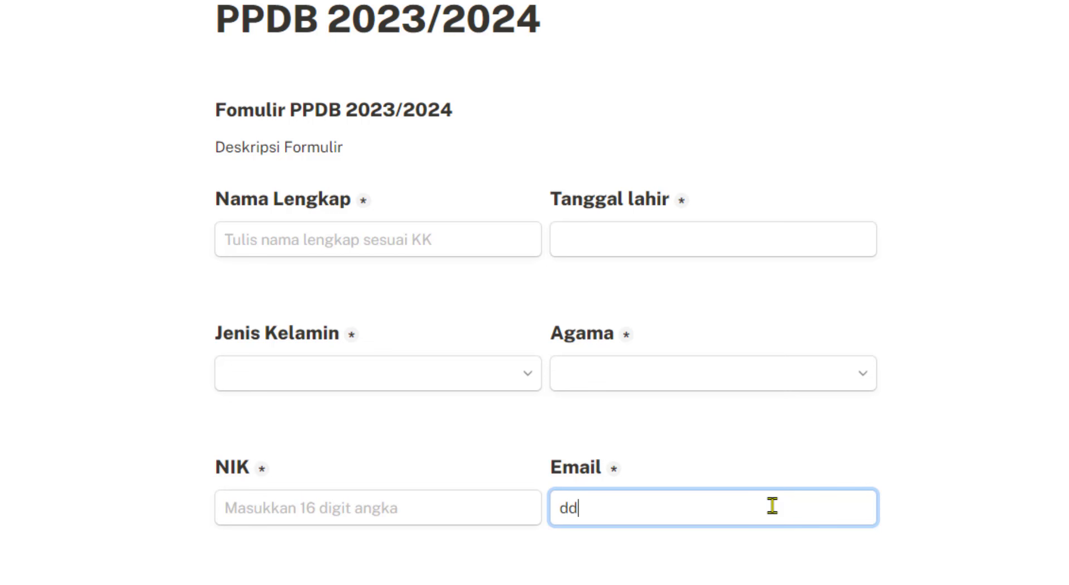
pyautogui.write('daaaaaa')
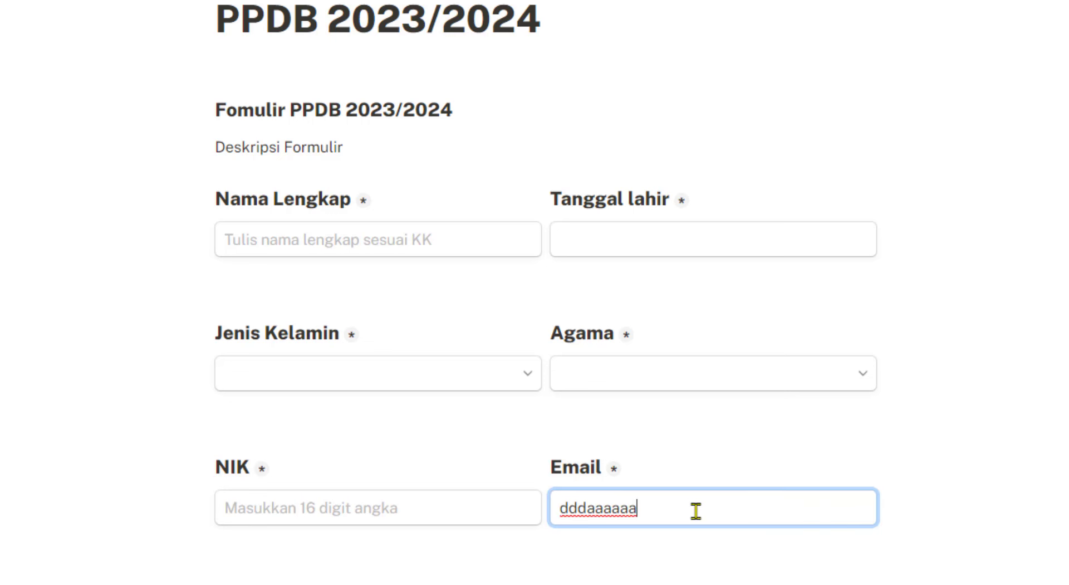
pyautogui.write('@')
pyautogui.moveTo(697, 510); pyautogui.dragTo(372, 518)
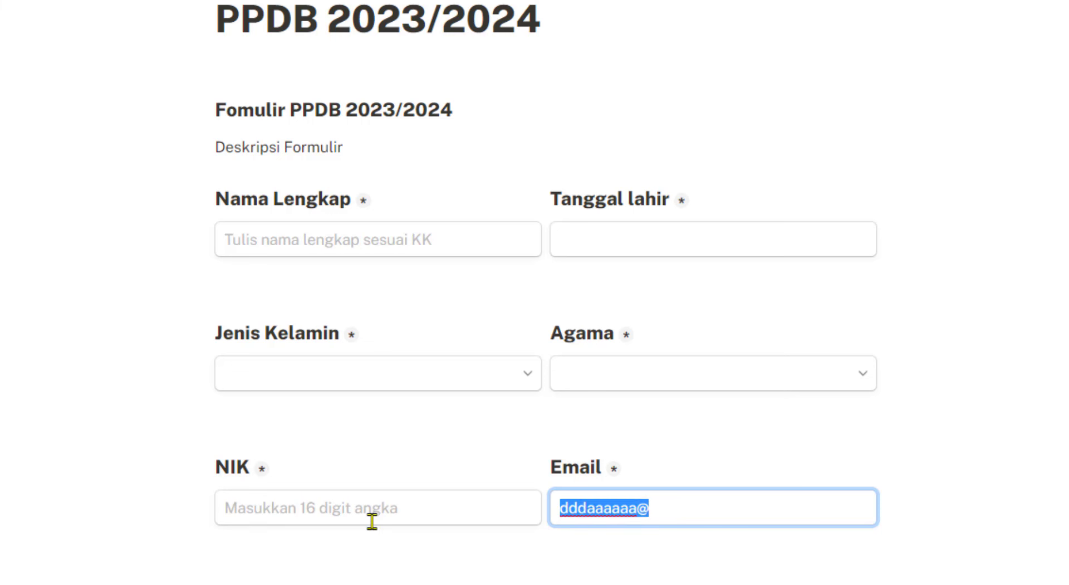
pyautogui.click(371, 504)
pyautogui.write('0')
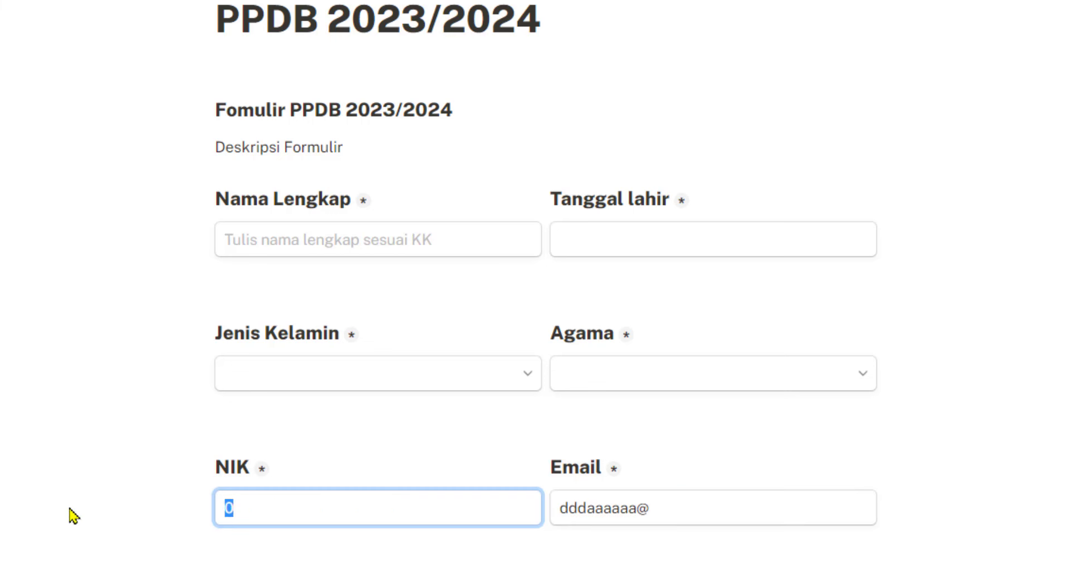
pyautogui.moveTo(292, 522); pyautogui.dragTo(144, 513)
pyautogui.write('44444444444')
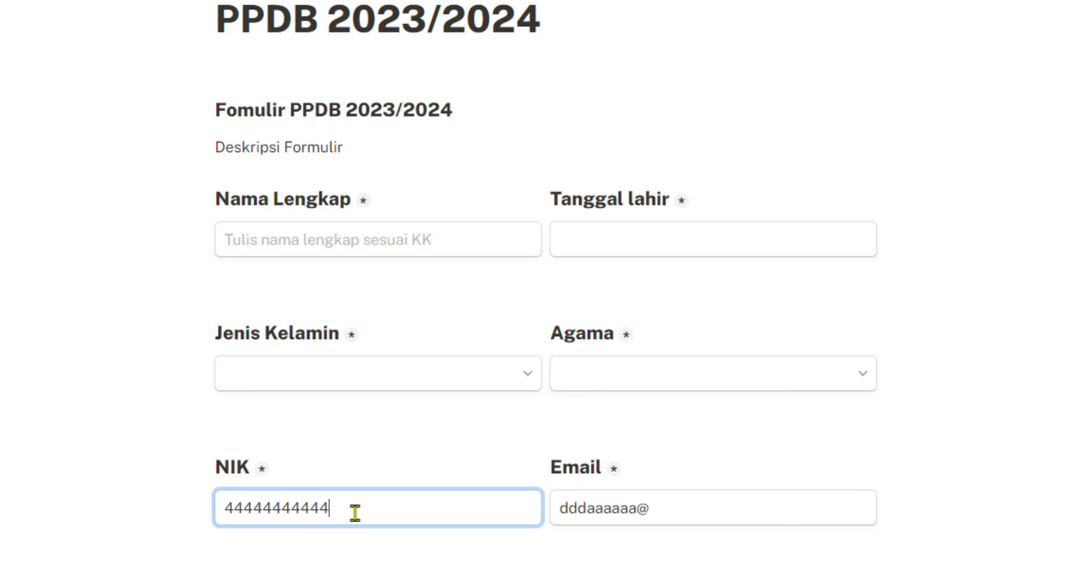
pyautogui.moveTo(353, 511); pyautogui.dragTo(158, 512)
pyautogui.write('0')
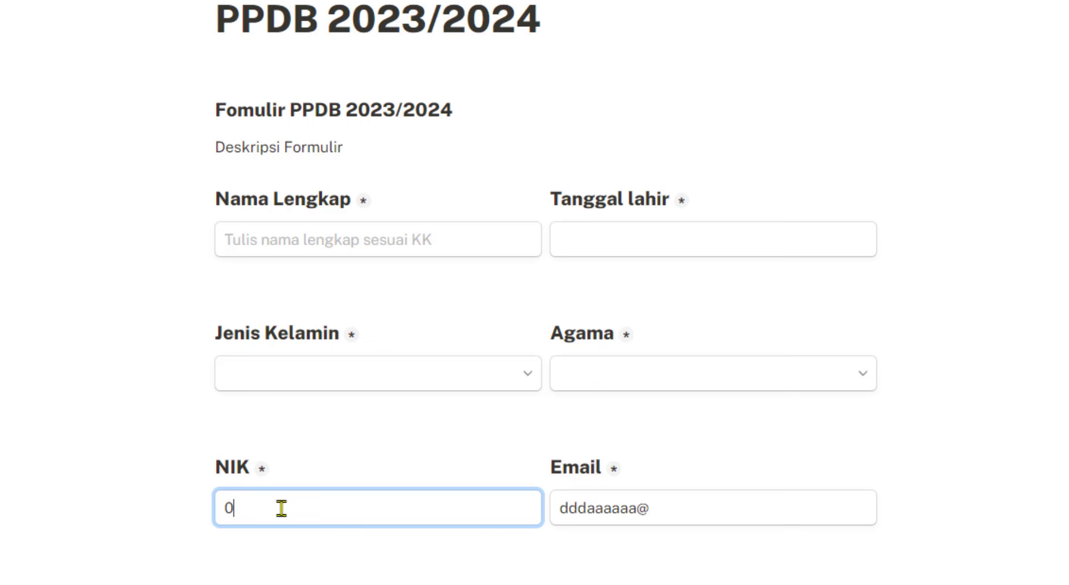
pyautogui.click(674, 510)
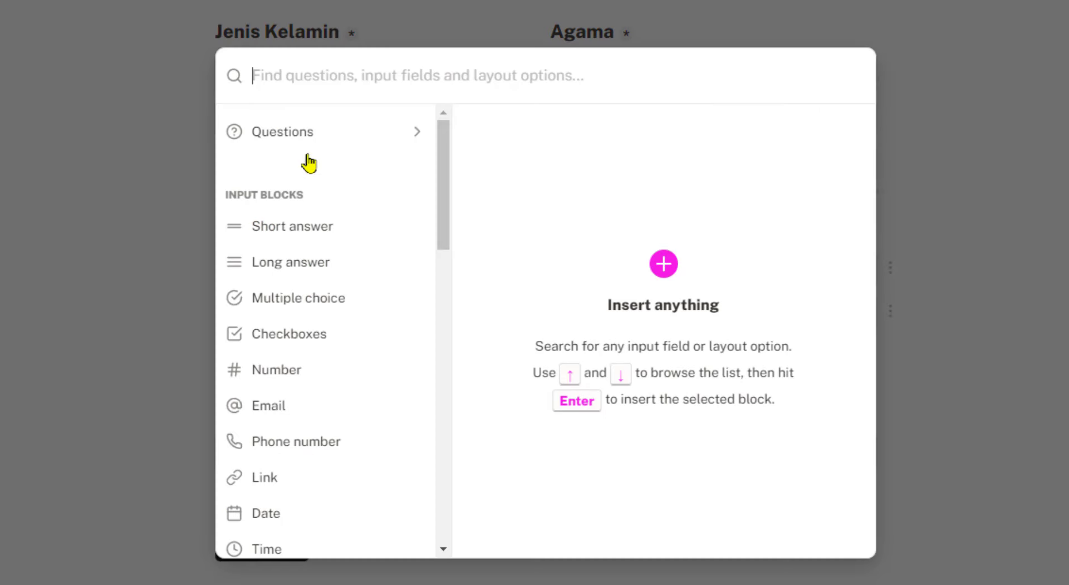
# Insert a Phone number question below NIK and Email and title it 'No HP'
pyautogui.click(315, 134)
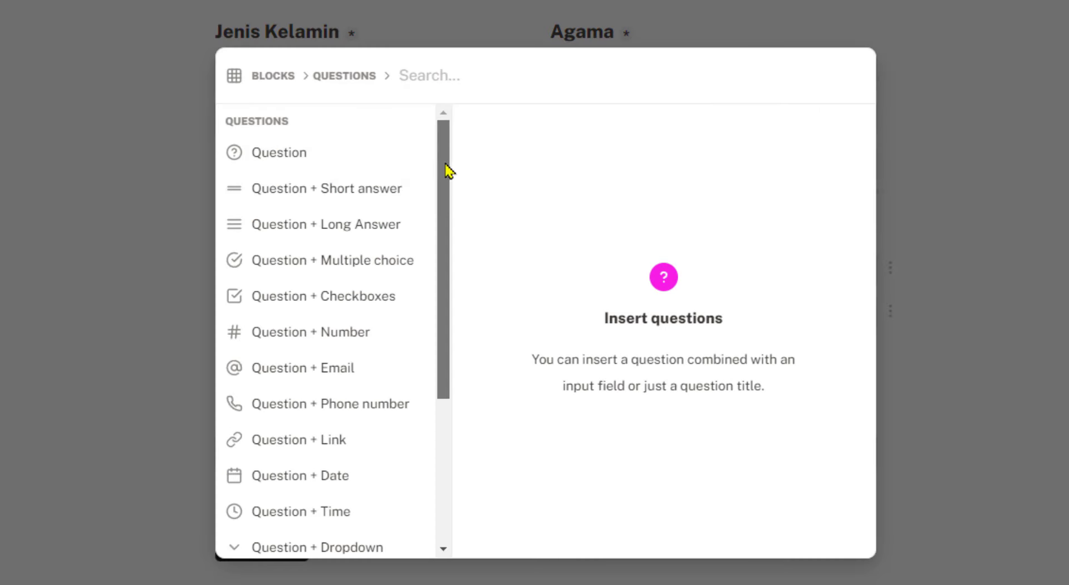
pyautogui.moveTo(444, 168); pyautogui.dragTo(443, 222)
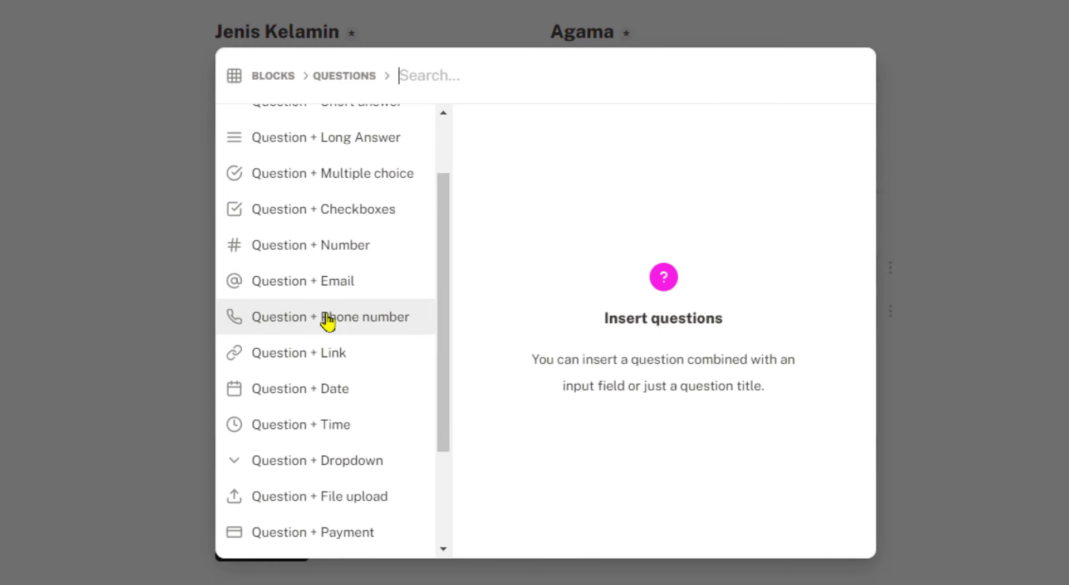
pyautogui.moveTo(308, 318)
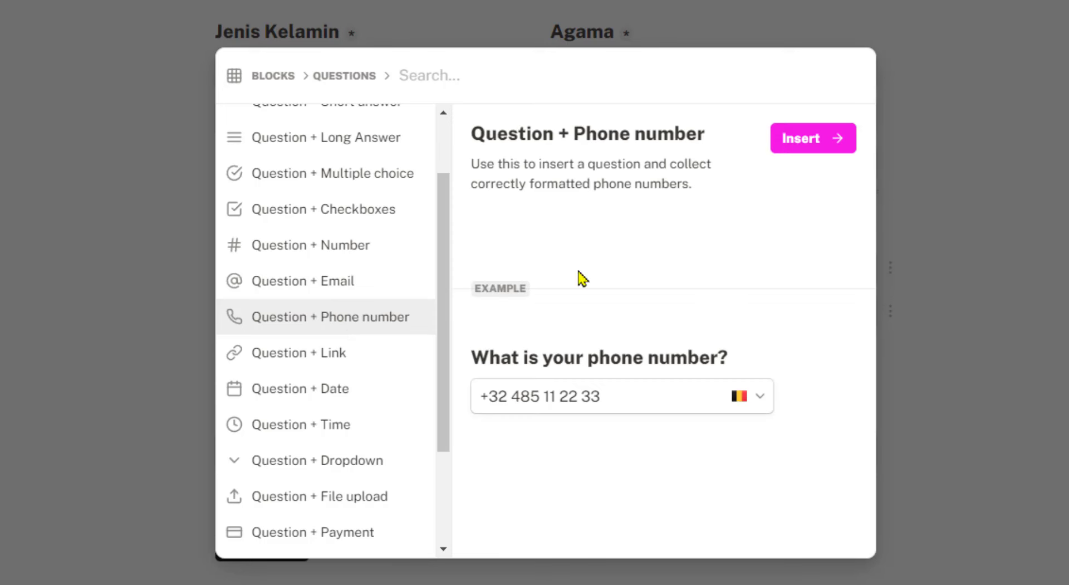
pyautogui.click(786, 139)
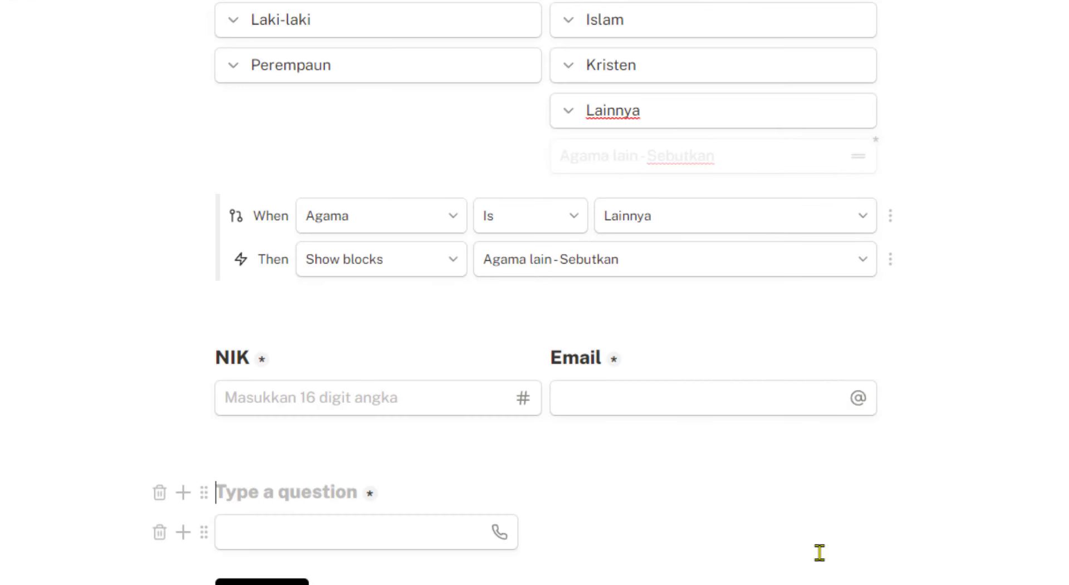
pyautogui.write('No Hp')
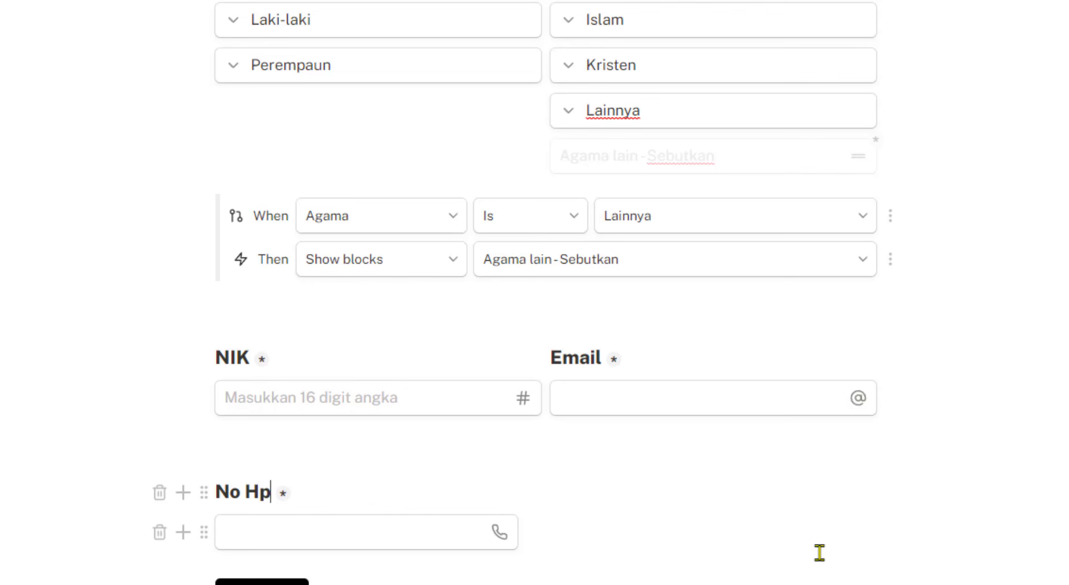
pyautogui.press('BackSpace')
pyautogui.write('P')
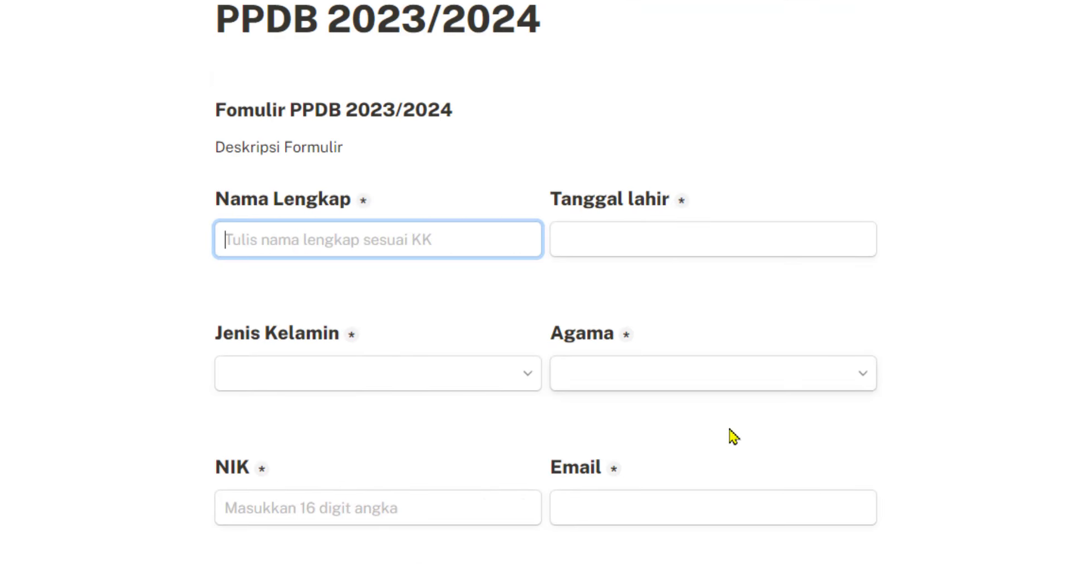
# In the preview, pick Indonesia (+62) for No HP and type a sample phone number
pyautogui.click(462, 532)
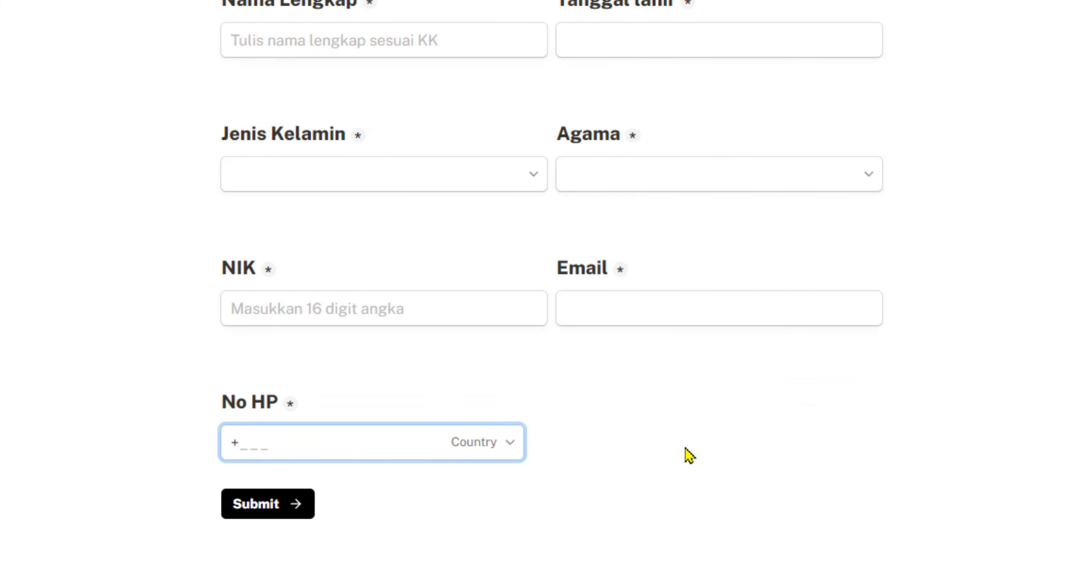
pyautogui.click(512, 448)
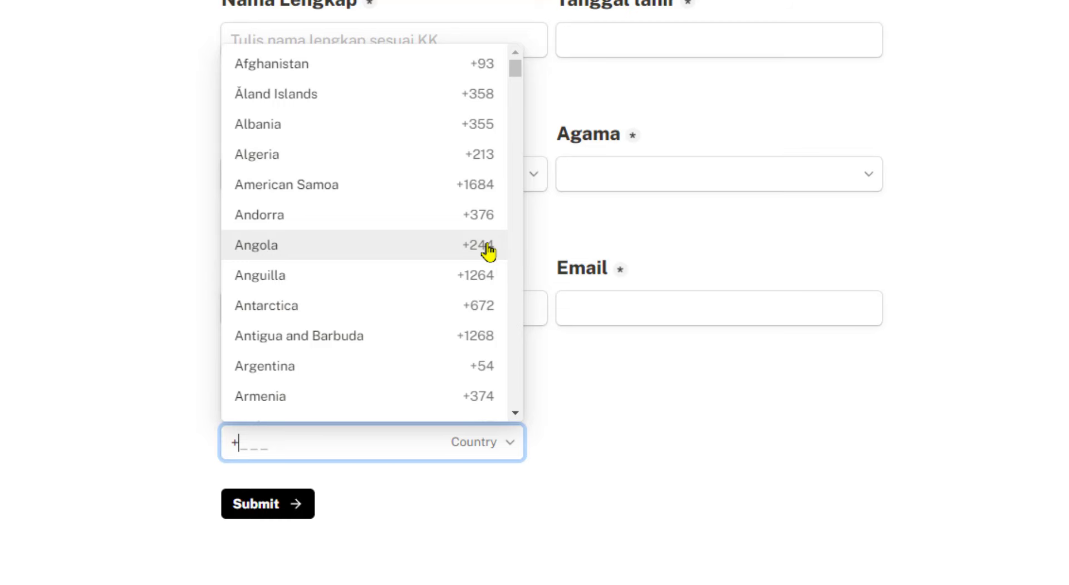
pyautogui.moveTo(515, 69); pyautogui.dragTo(515, 221)
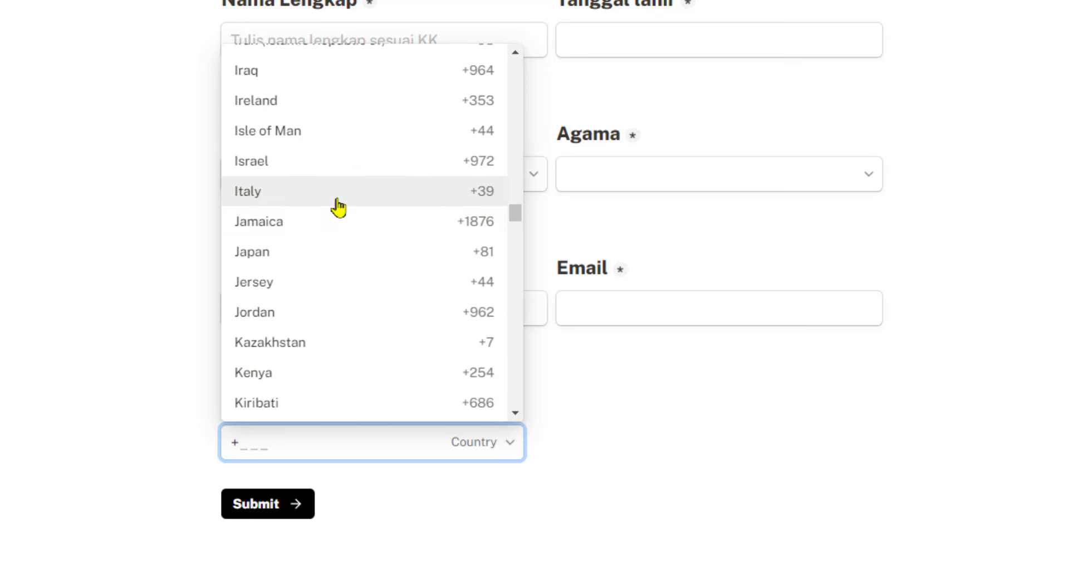
pyautogui.scroll(2, 344, 167)
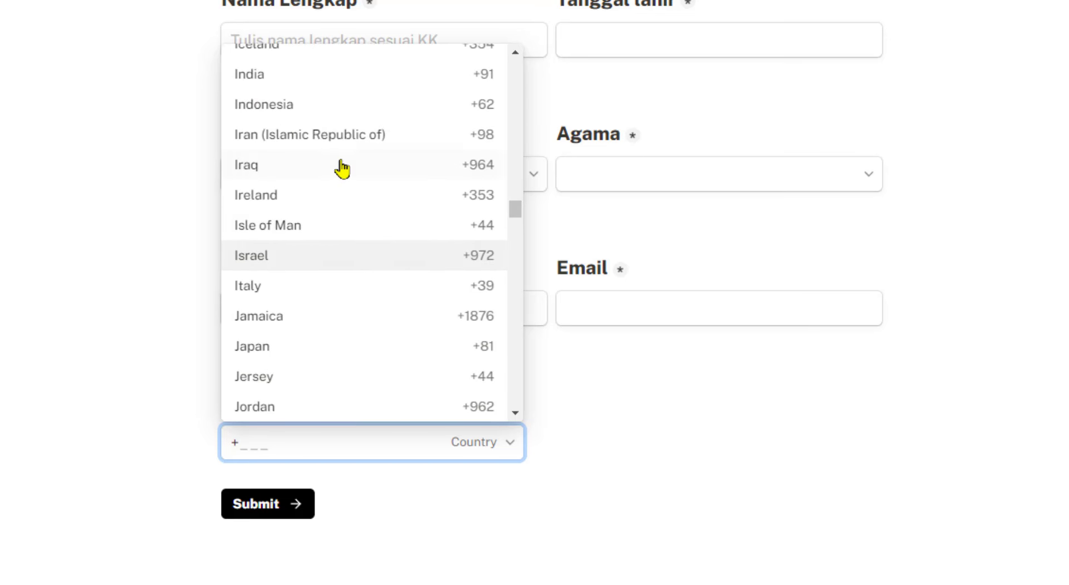
pyautogui.click(306, 107)
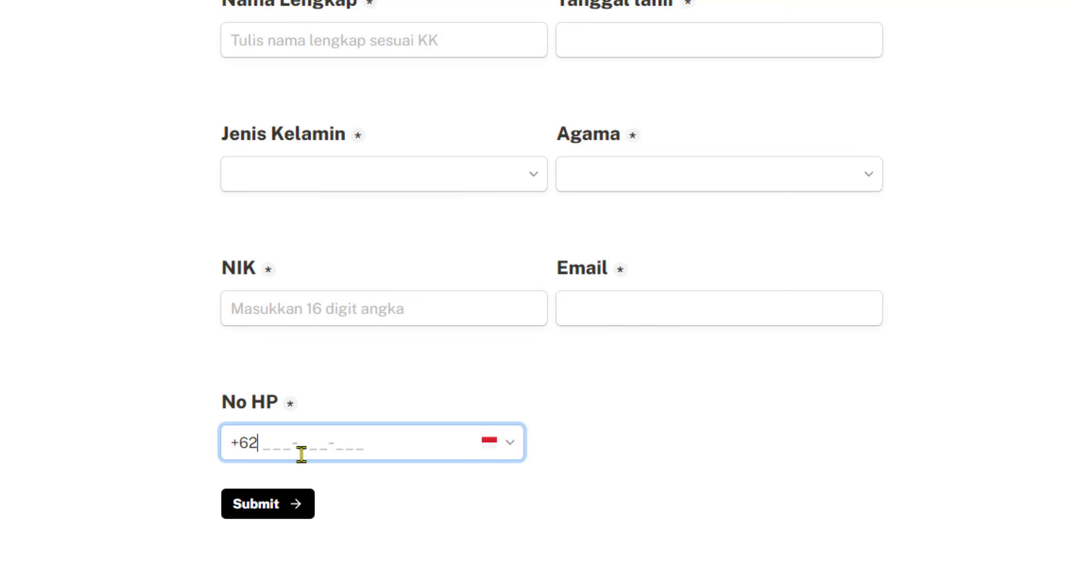
pyautogui.write('812346')
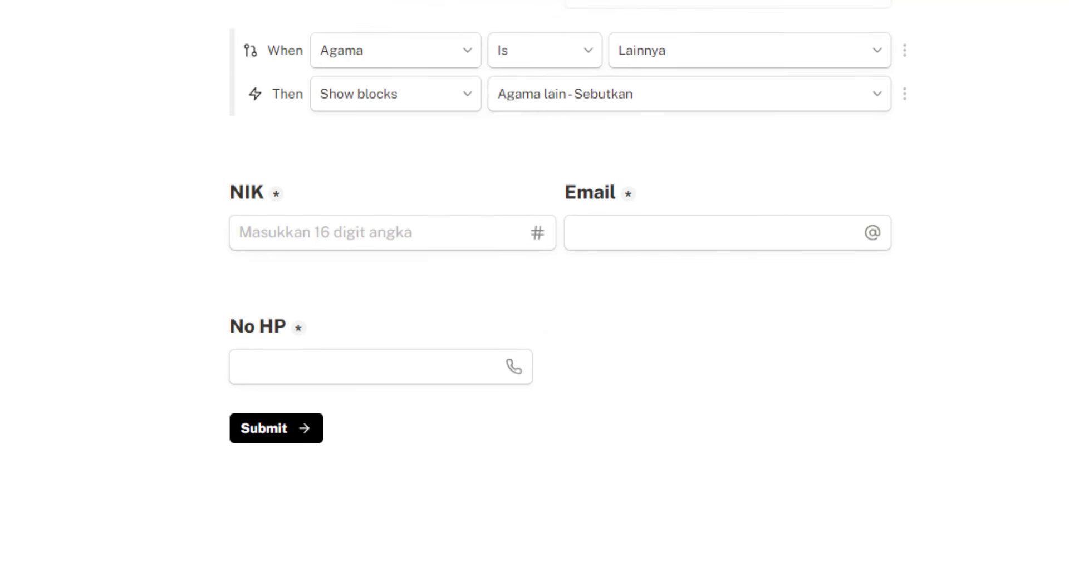
# Insert a File upload question and title it 'Upload'
pyautogui.scroll(3, 499, 201)
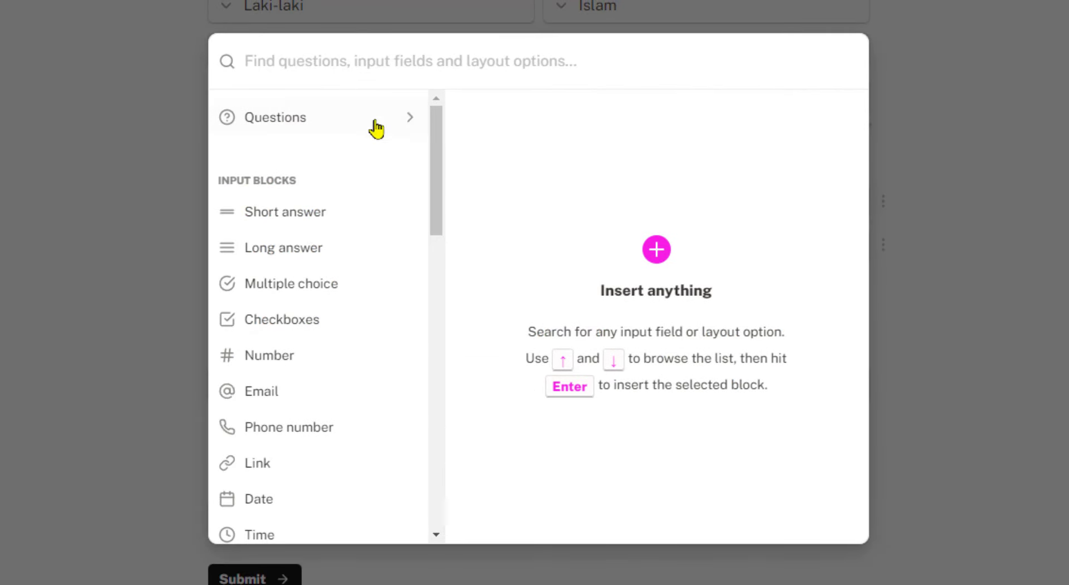
pyautogui.click(372, 123)
pyautogui.moveTo(437, 174); pyautogui.dragTo(441, 258)
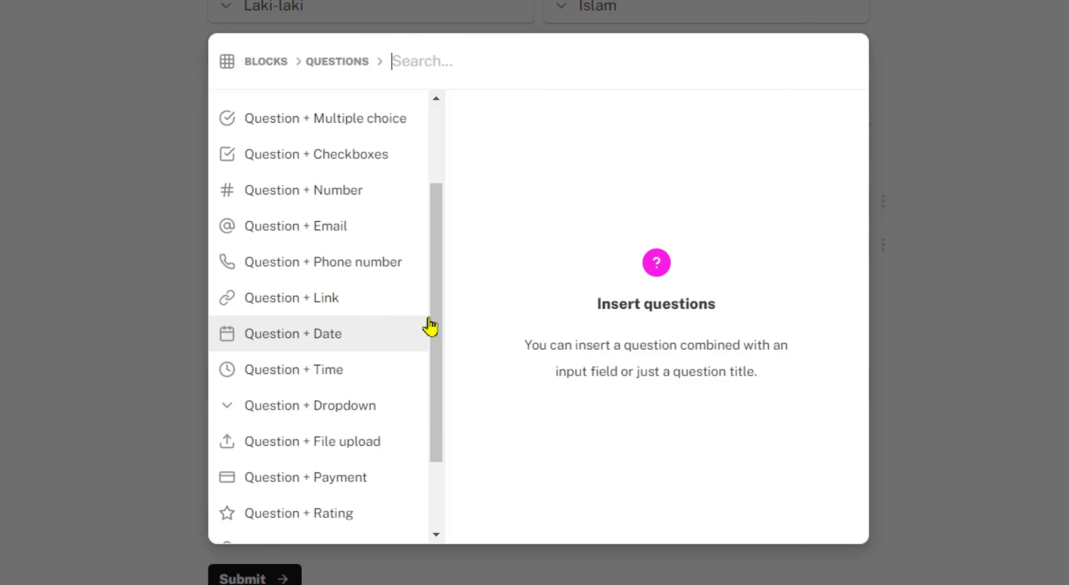
pyautogui.moveTo(434, 326); pyautogui.dragTo(435, 380)
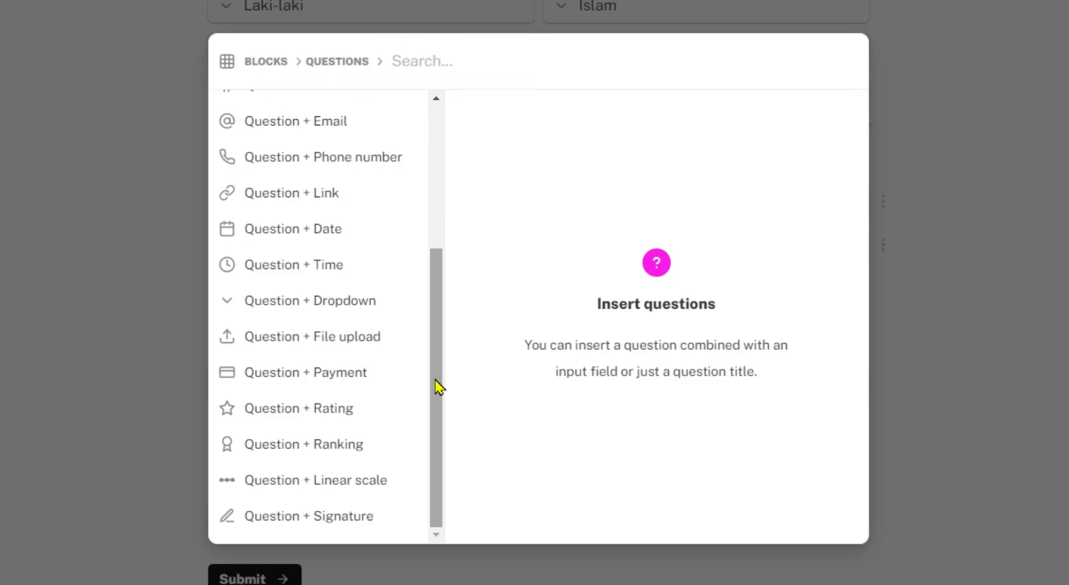
pyautogui.moveTo(410, 341)
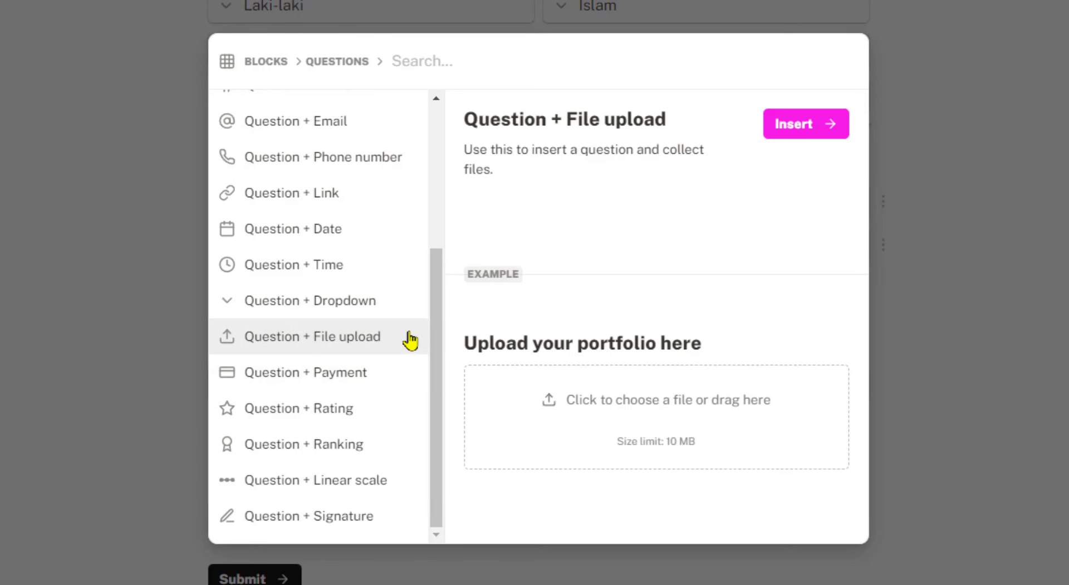
pyautogui.click(788, 134)
pyautogui.scroll(-3, 607, 443)
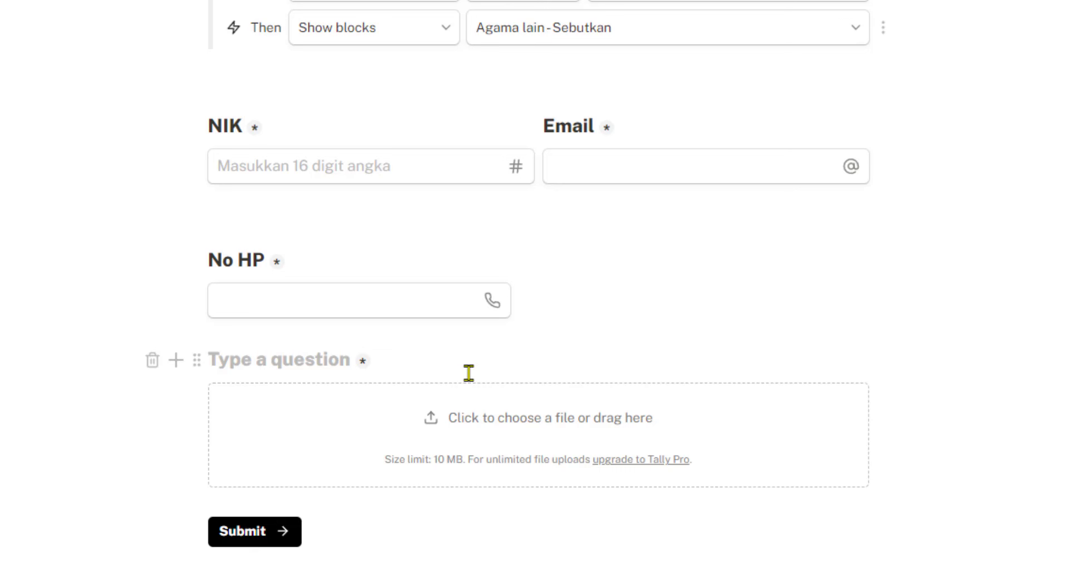
pyautogui.write('Upload')
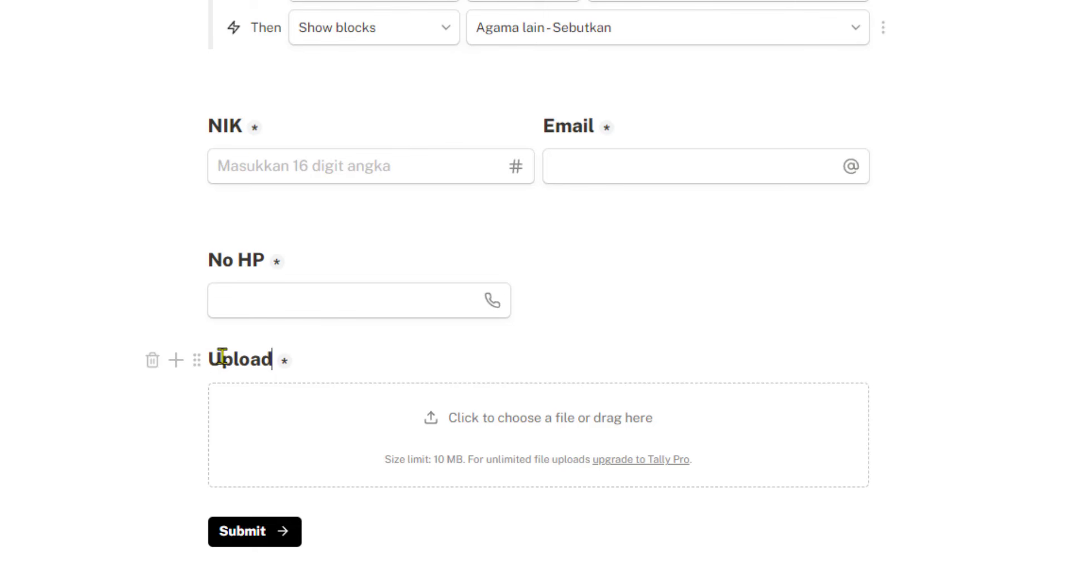
# Drag the Upload block into a second column beside No HP and align them
pyautogui.moveTo(317, 355); pyautogui.dragTo(881, 250)
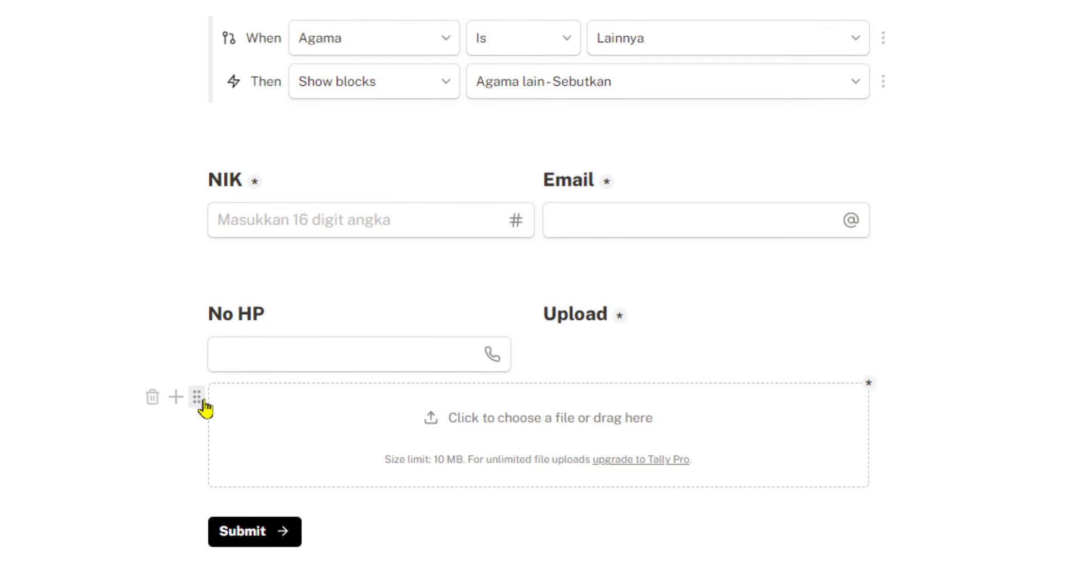
pyautogui.moveTo(198, 399); pyautogui.dragTo(634, 321)
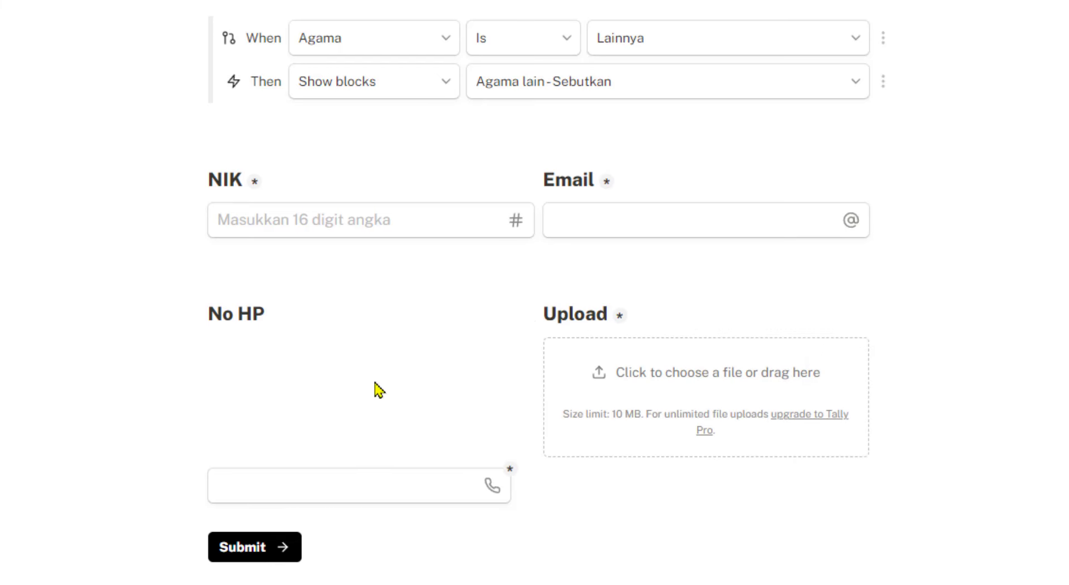
pyautogui.moveTo(195, 485); pyautogui.dragTo(236, 323)
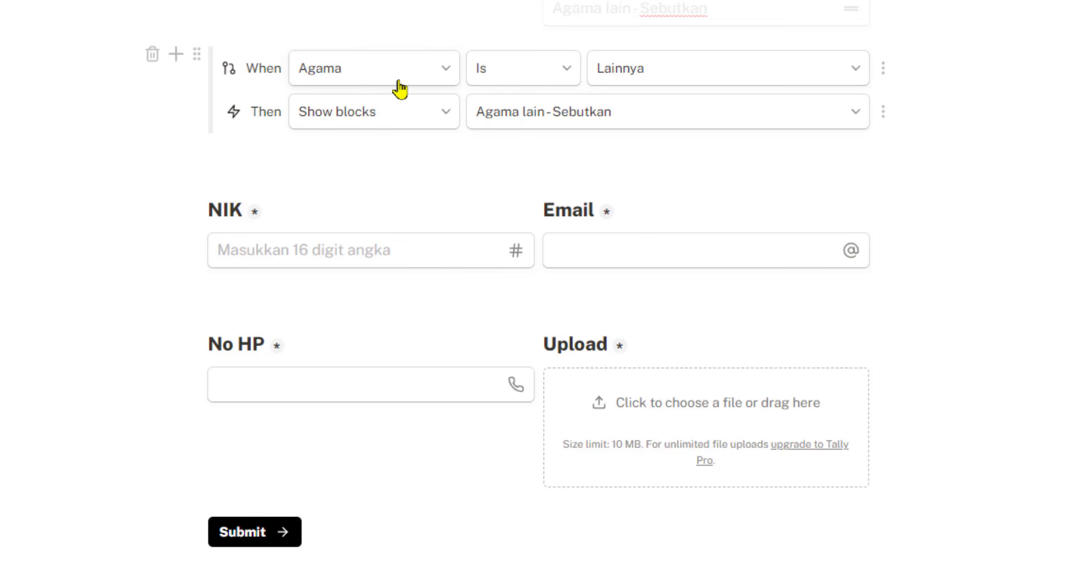
# Browse the question types, previewing Rating and Ranking, and pick Signature
pyautogui.press('/')
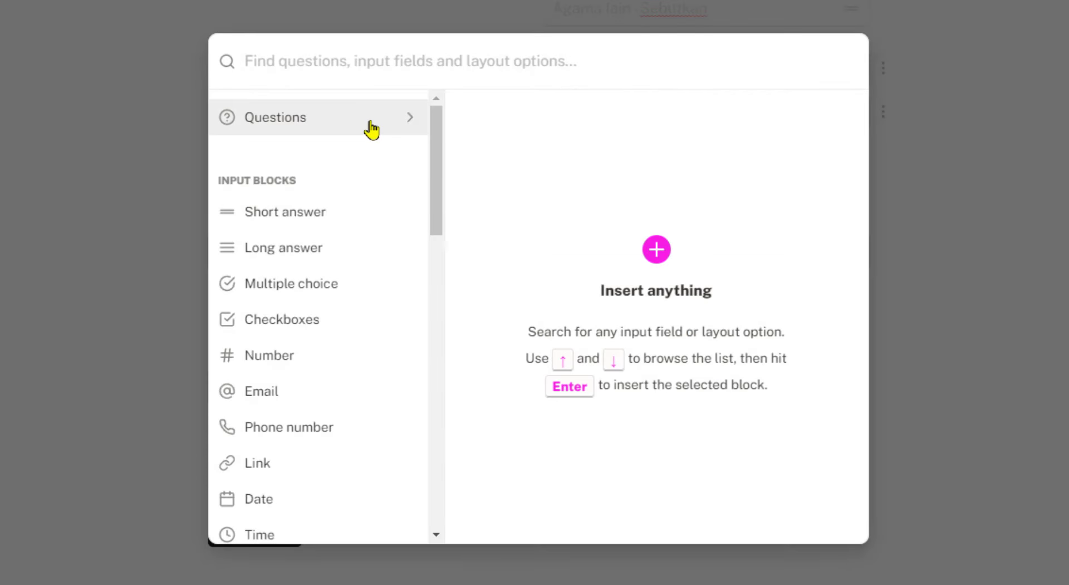
pyautogui.click(370, 125)
pyautogui.moveTo(441, 137); pyautogui.dragTo(433, 326)
pyautogui.moveTo(361, 384)
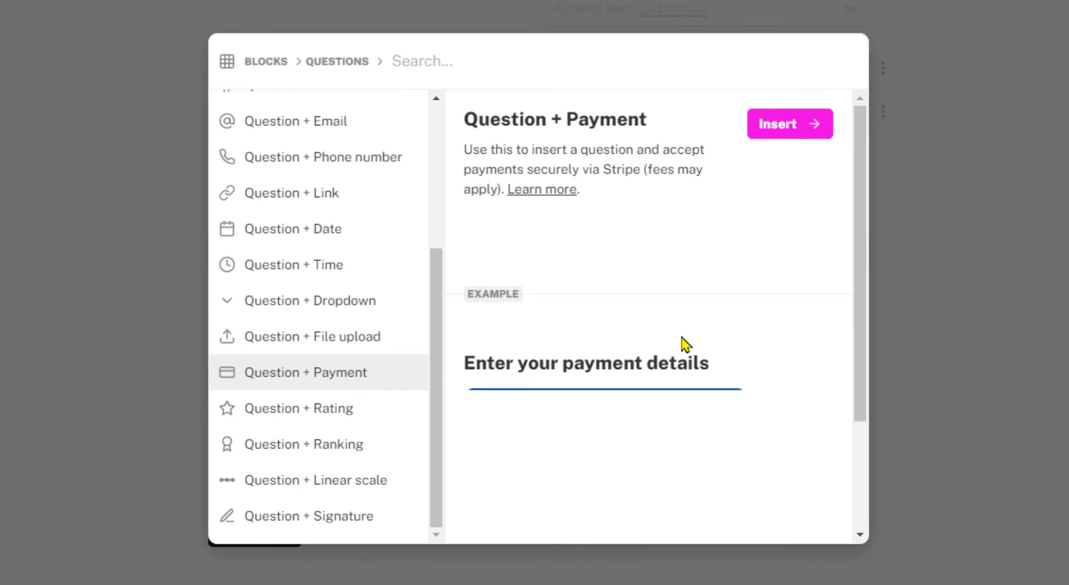
pyautogui.scroll(-3, 635, 342)
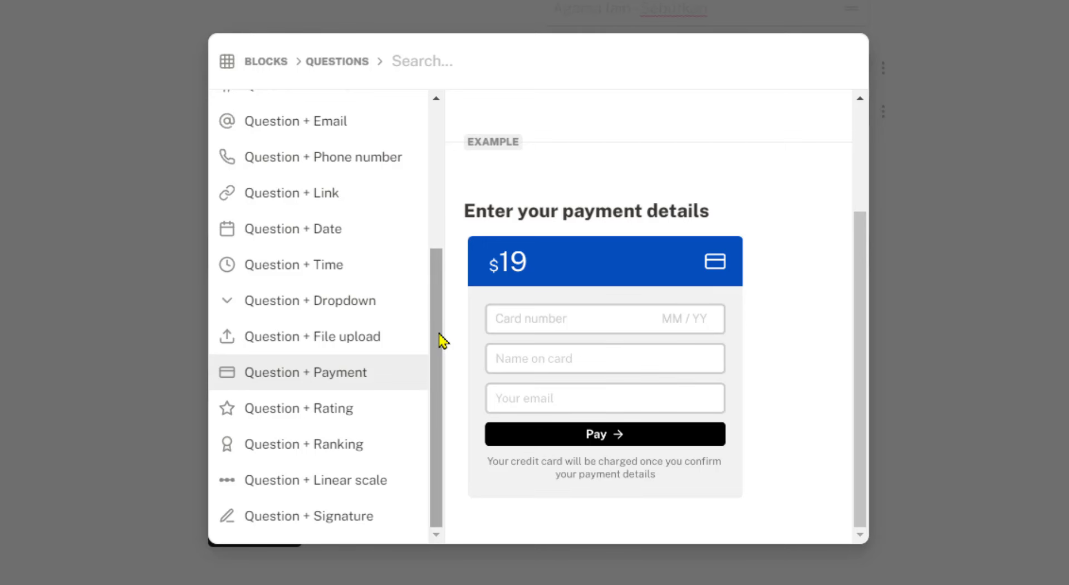
pyautogui.click(393, 420)
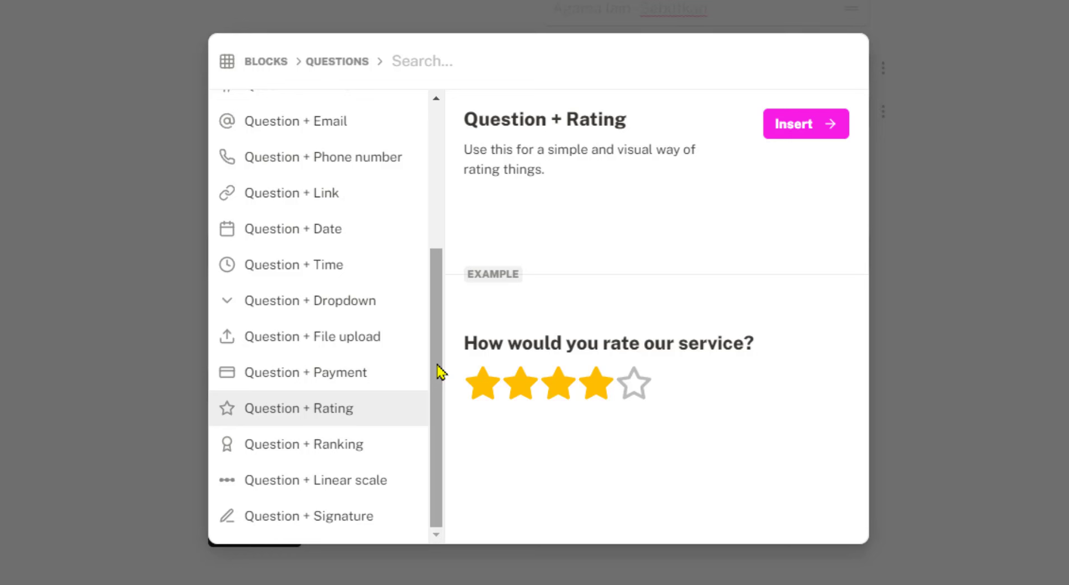
pyautogui.click(389, 446)
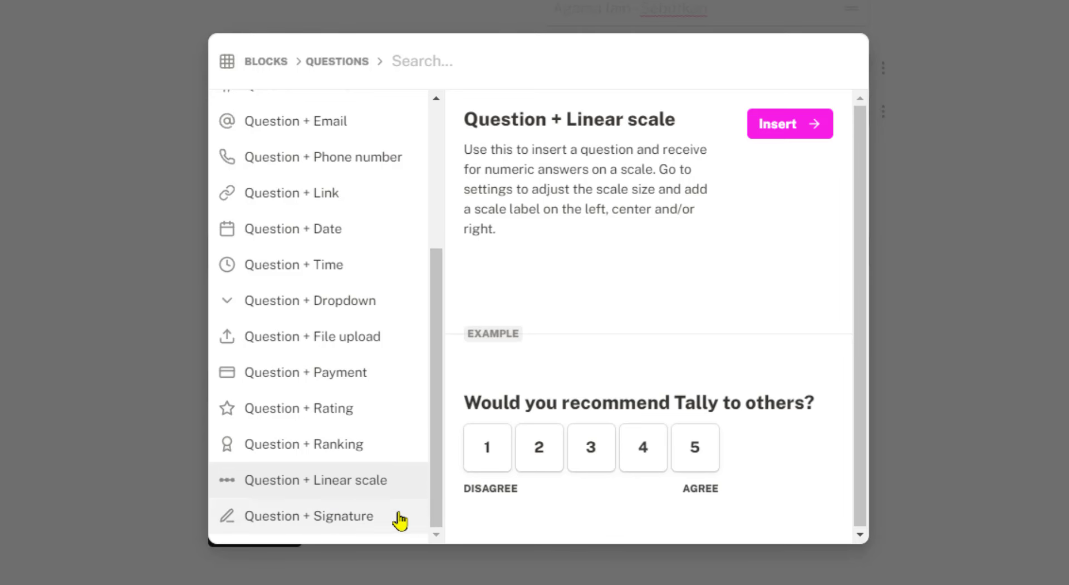
pyautogui.click(353, 518)
# Insert the signature question and title it 'Tanda tangan' with a capital T
pyautogui.click(800, 134)
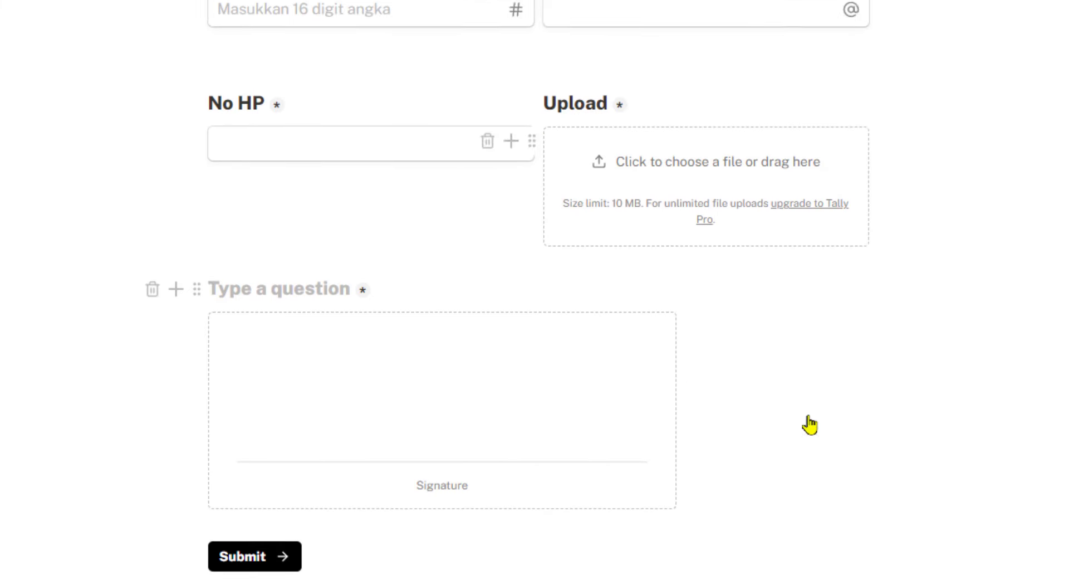
pyautogui.write('tan')
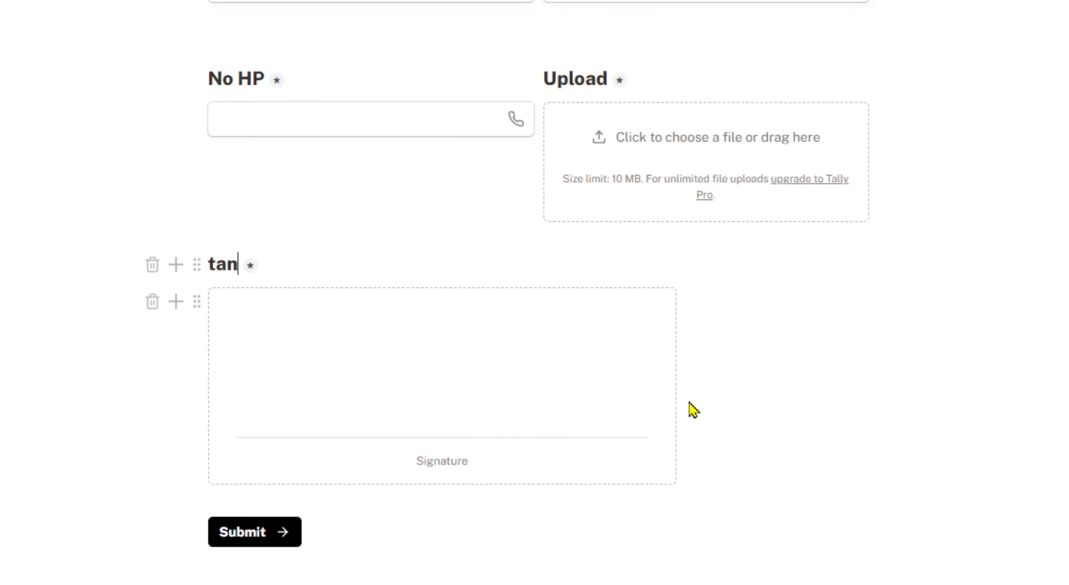
pyautogui.write('da tangan')
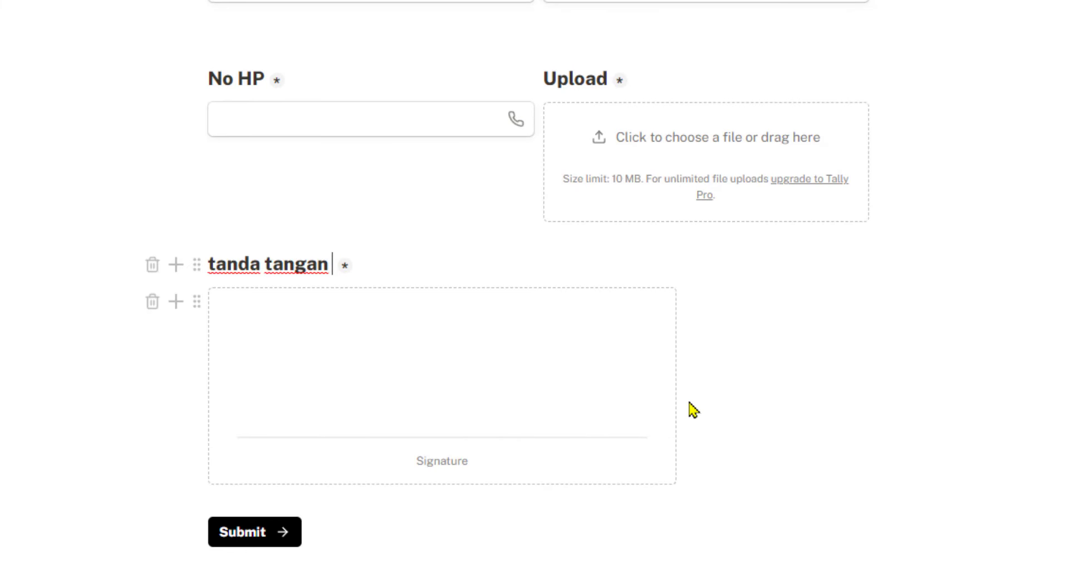
pyautogui.press('BackSpace')
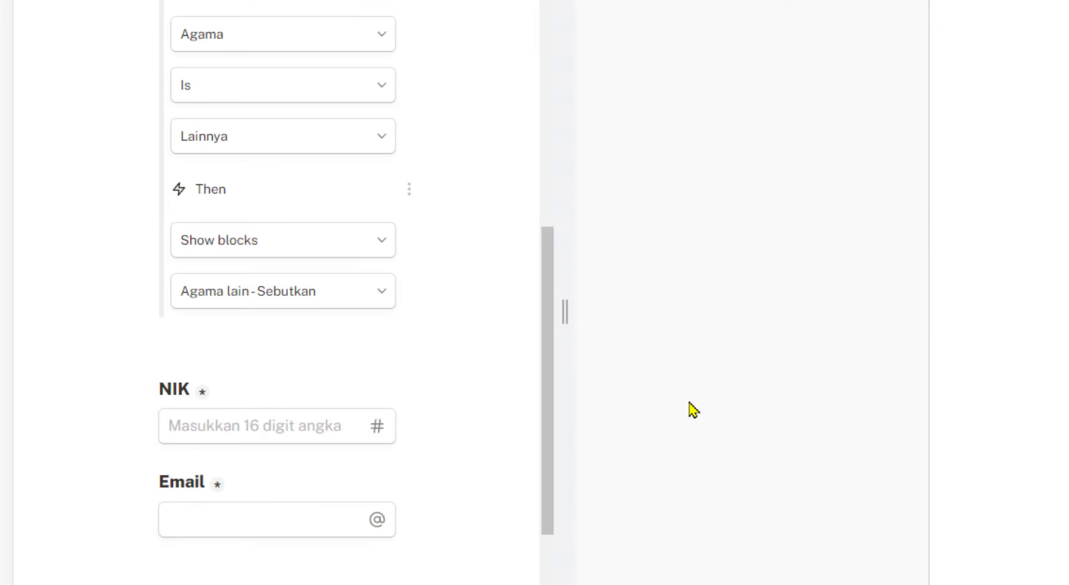
pyautogui.press('F12')
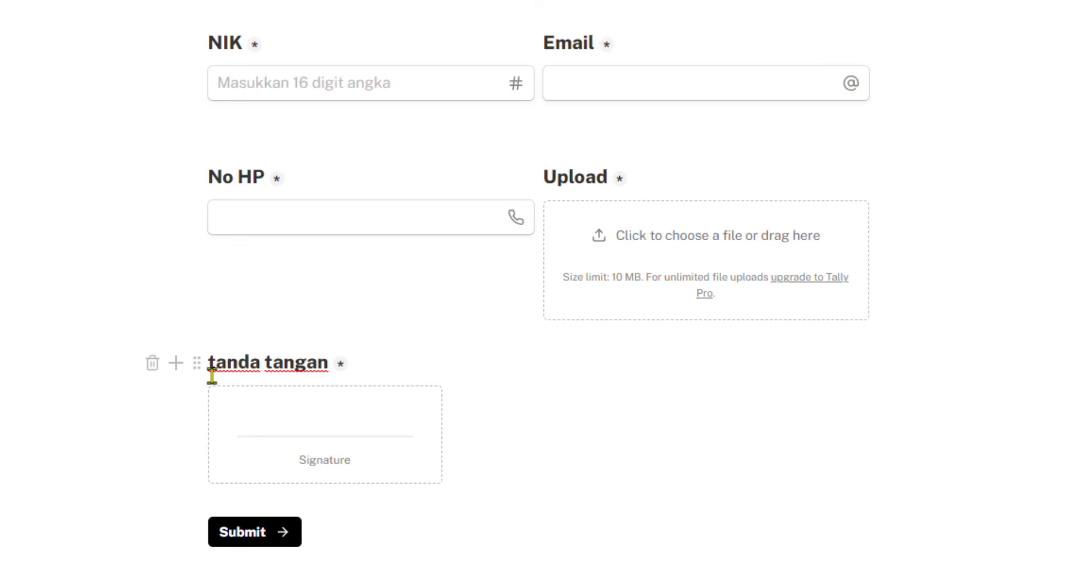
pyautogui.moveTo(206, 362); pyautogui.dragTo(213, 363)
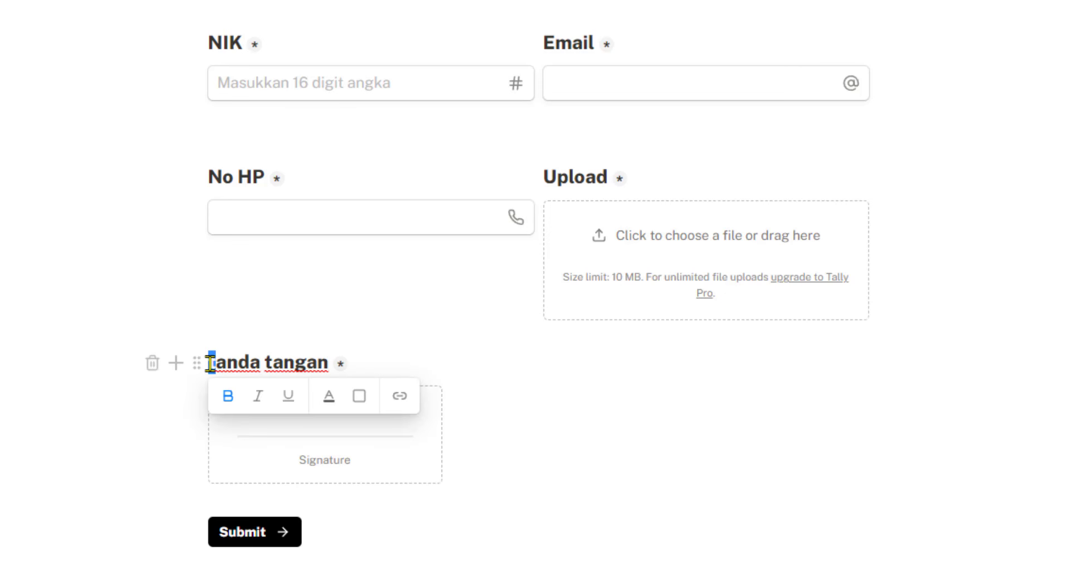
pyautogui.write('T')
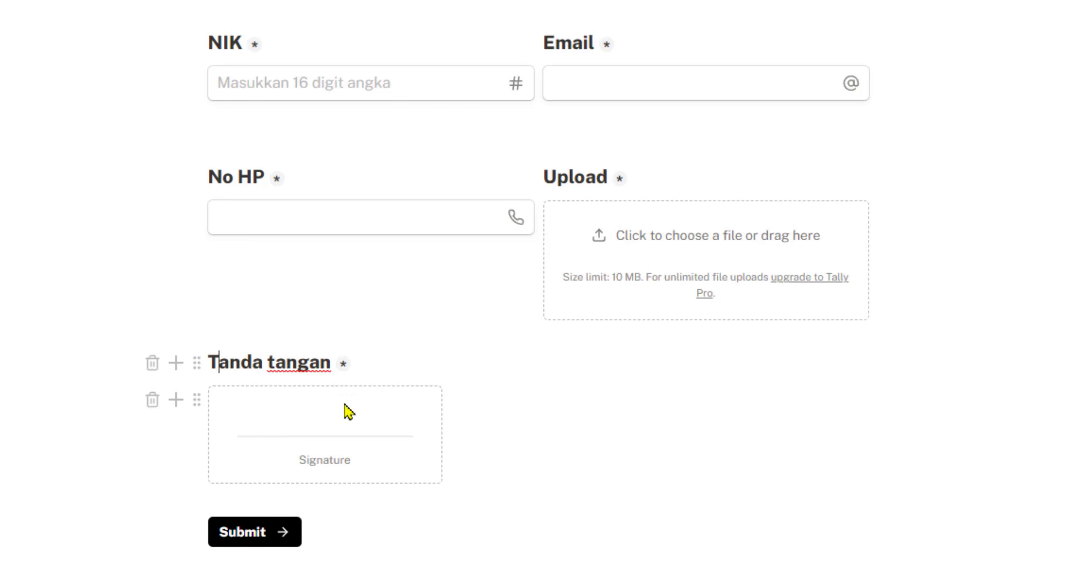
# Set the signature box label to 'Tanda tangan digital' in the block options
pyautogui.scroll(-1, 334, 445)
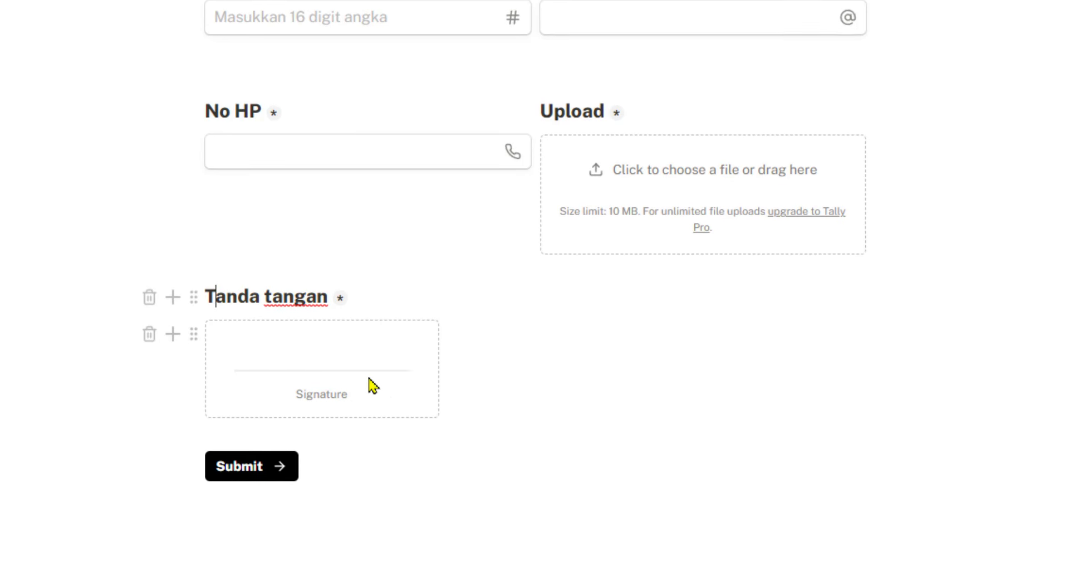
pyautogui.scroll(-1, 372, 384)
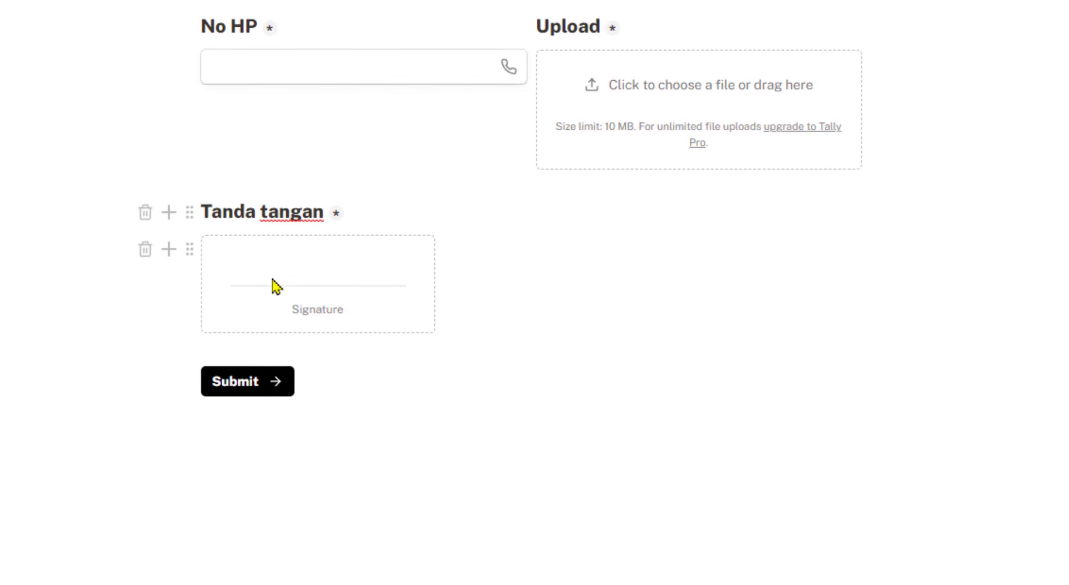
pyautogui.click(190, 250)
pyautogui.click(287, 403)
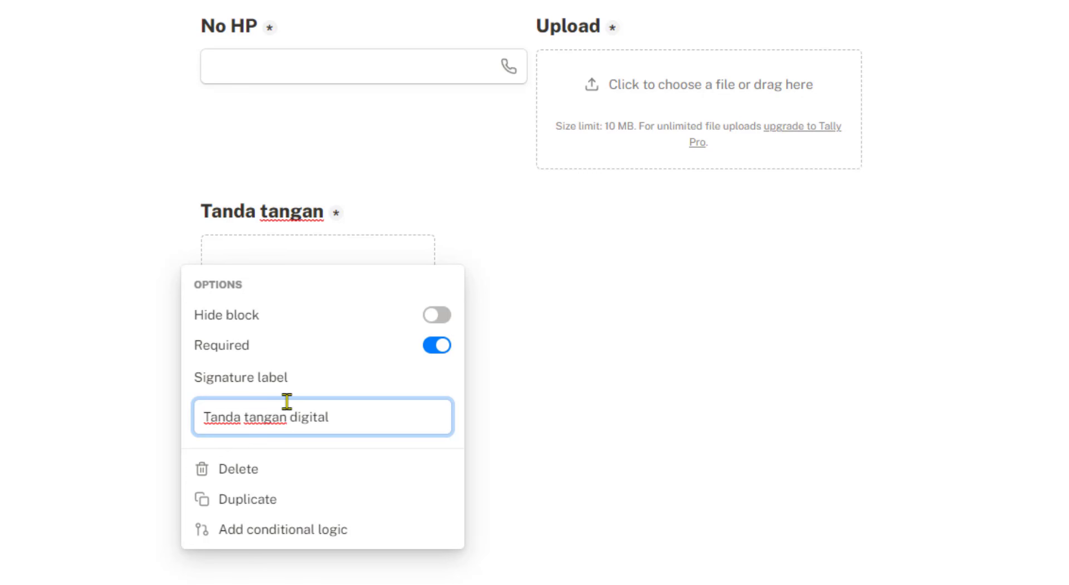
pyautogui.click(522, 450)
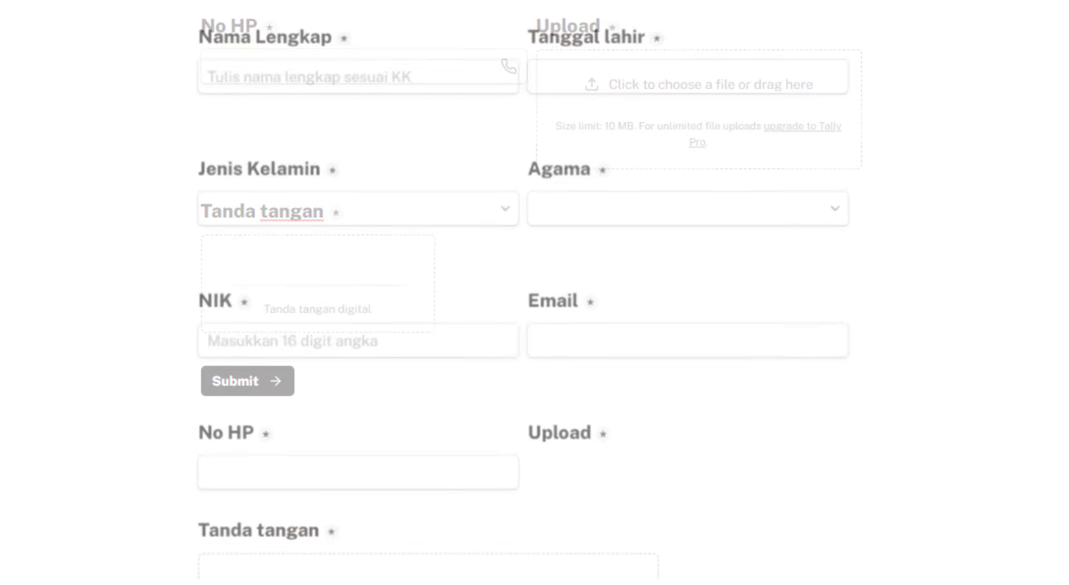
pyautogui.moveTo(499, 273); pyautogui.dragTo(315, 346)
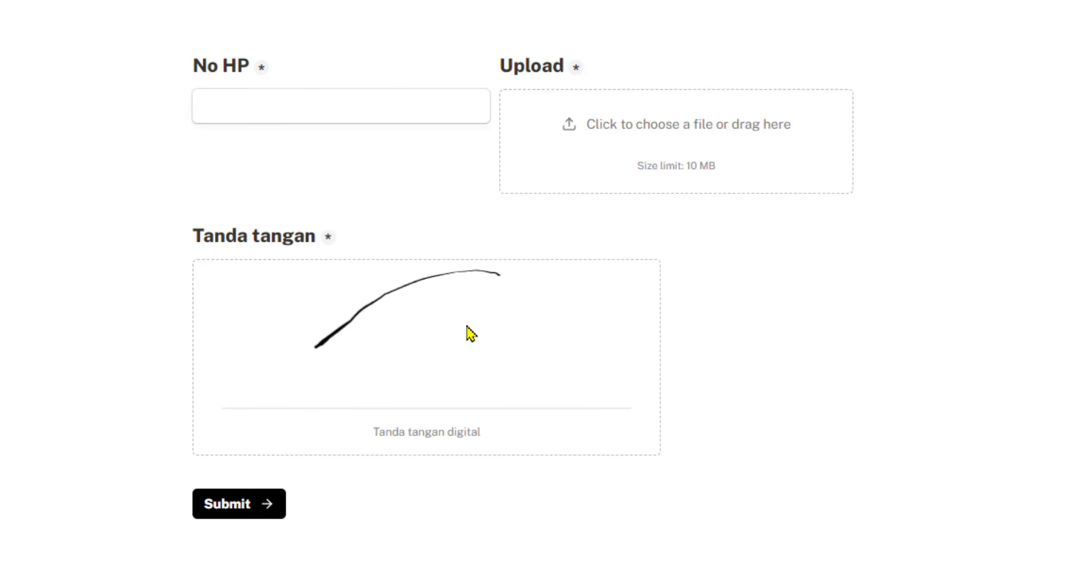
pyautogui.moveTo(471, 333)
pyautogui.mouseDown()
pyautogui.moveTo(463, 392)
pyautogui.moveTo(542, 358)
pyautogui.moveTo(543, 345)
pyautogui.mouseUp()
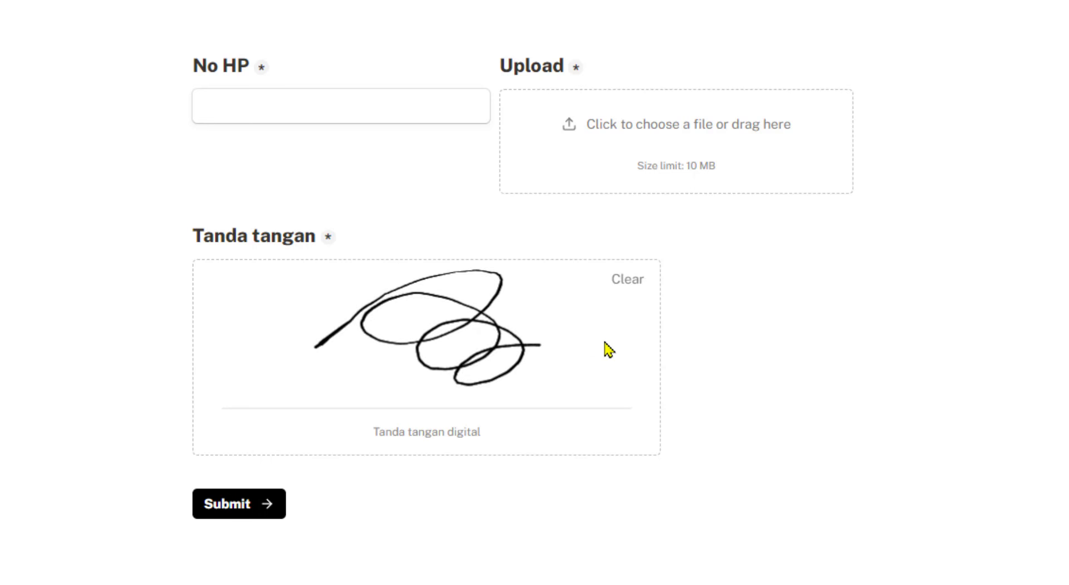
pyautogui.moveTo(307, 300)
pyautogui.mouseDown()
pyautogui.moveTo(323, 349)
pyautogui.moveTo(438, 361)
pyautogui.mouseUp()
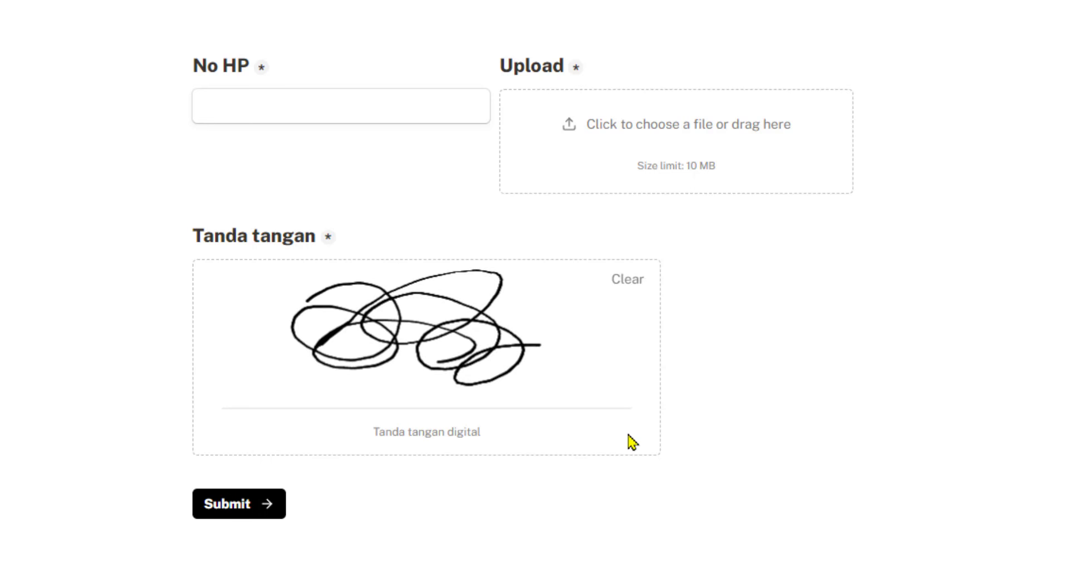
pyautogui.click(630, 289)
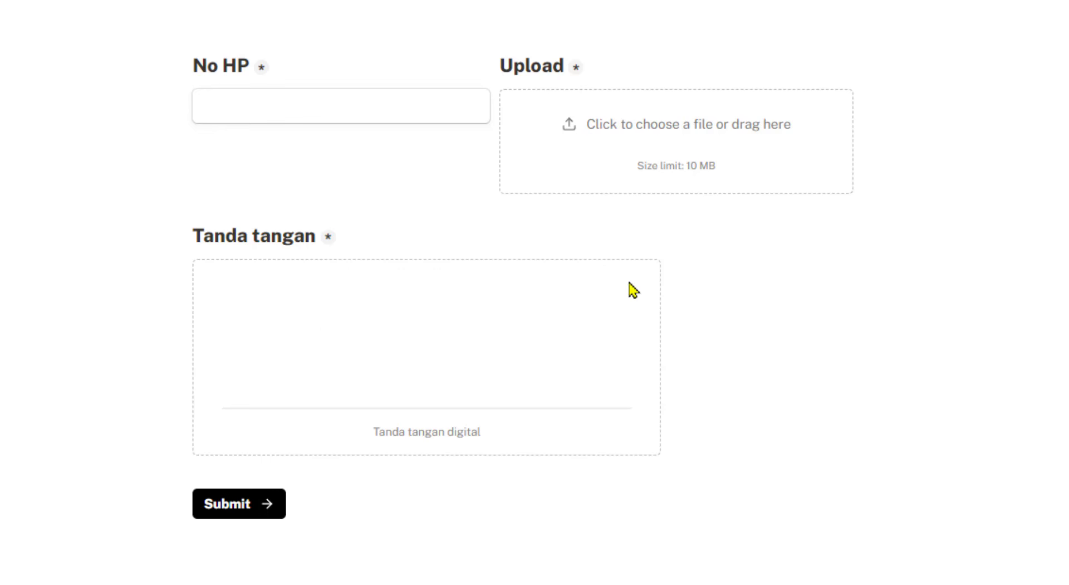
pyautogui.moveTo(341, 332)
pyautogui.mouseDown()
pyautogui.moveTo(584, 313)
pyautogui.moveTo(453, 386)
pyautogui.moveTo(379, 340)
pyautogui.mouseUp()
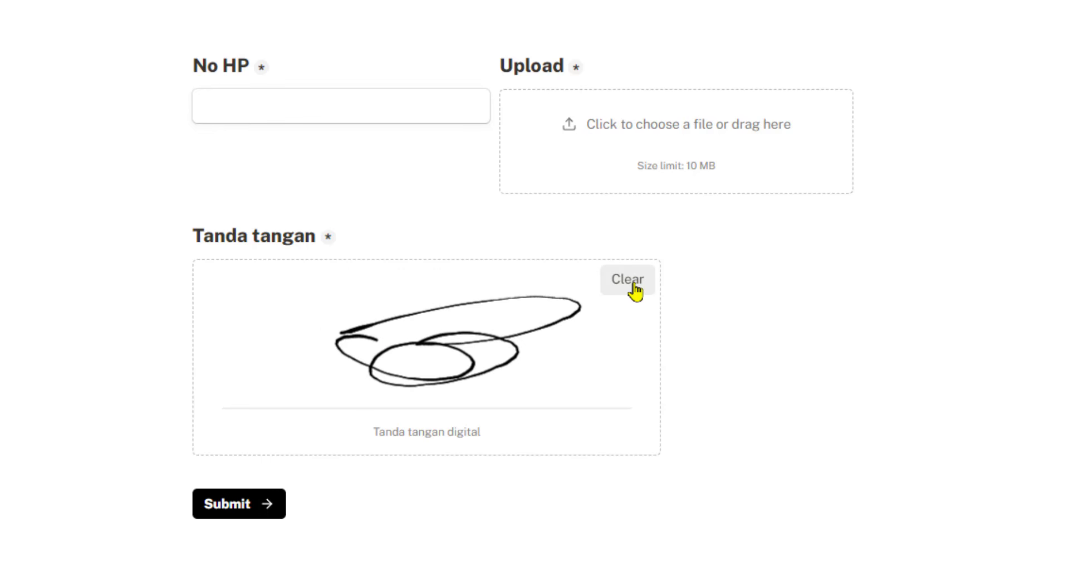
pyautogui.click(633, 285)
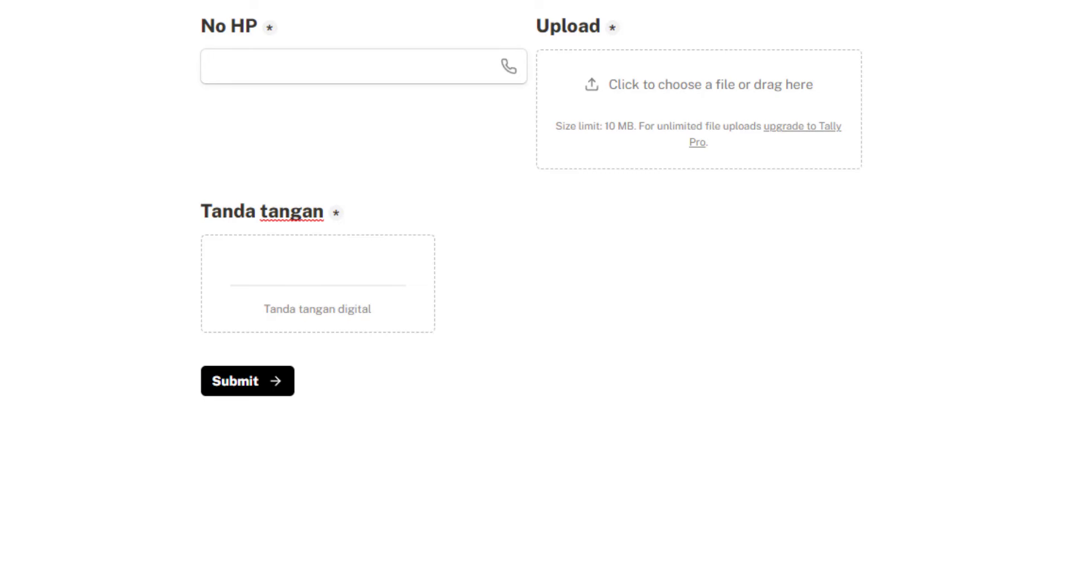
pyautogui.press('/')
pyautogui.click(329, 136)
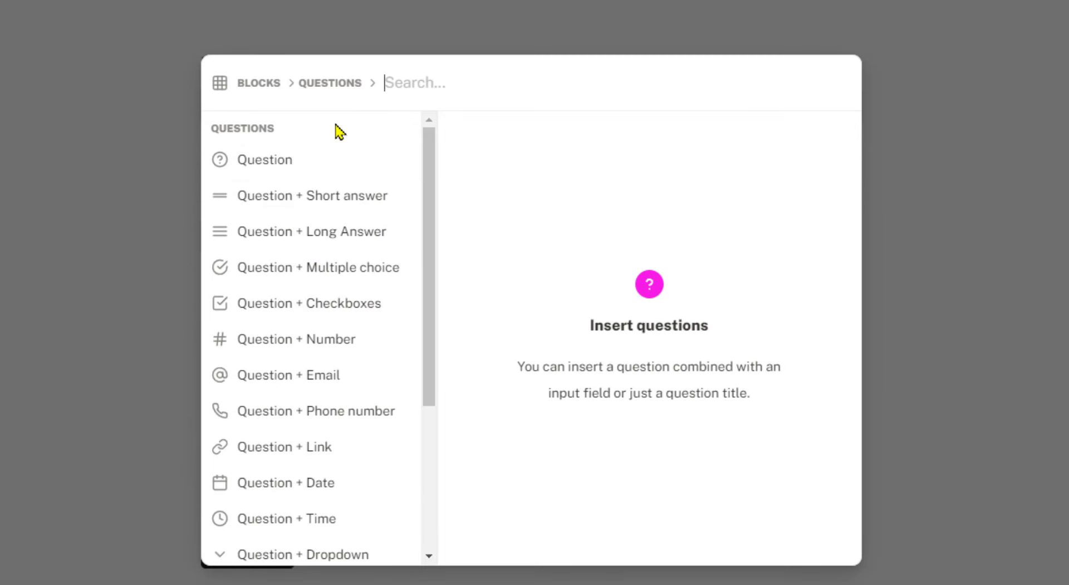
pyautogui.moveTo(430, 189)
pyautogui.mouseDown()
pyautogui.moveTo(430, 390)
pyautogui.moveTo(423, 363)
pyautogui.mouseUp()
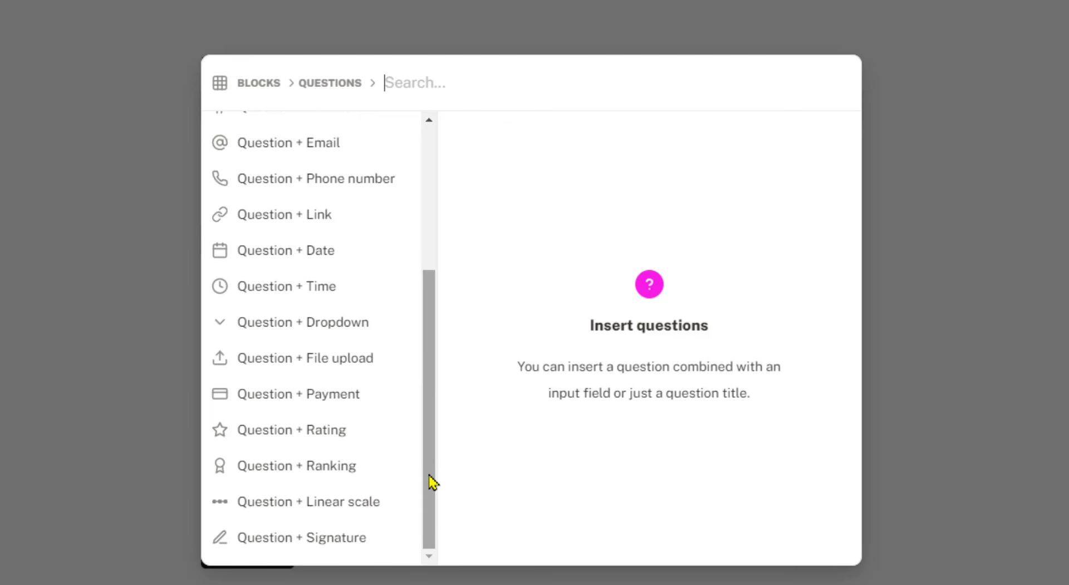
pyautogui.moveTo(433, 482); pyautogui.dragTo(453, 296)
pyautogui.click(273, 86)
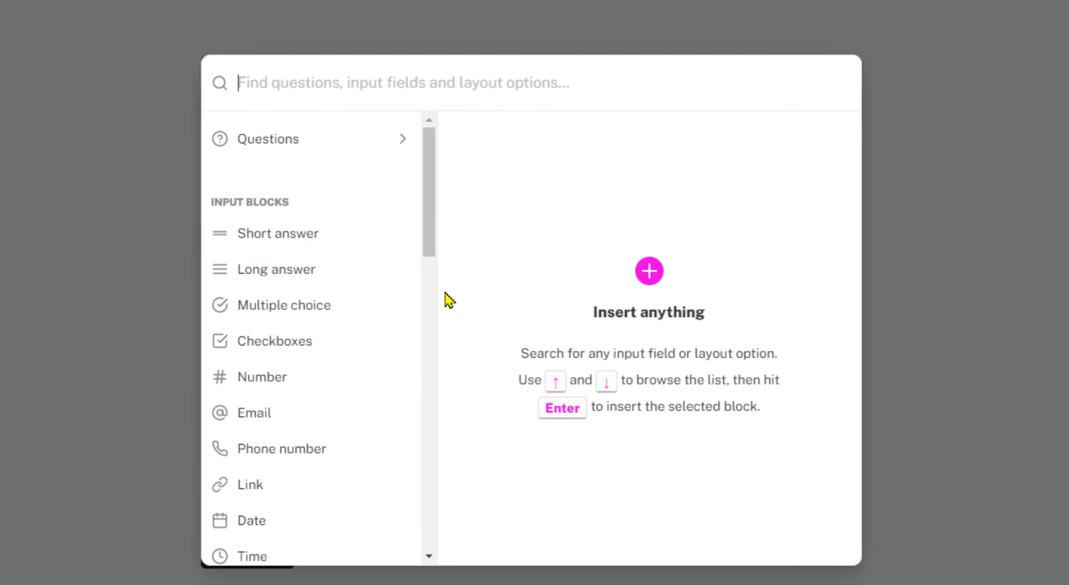
pyautogui.moveTo(429, 186); pyautogui.dragTo(430, 451)
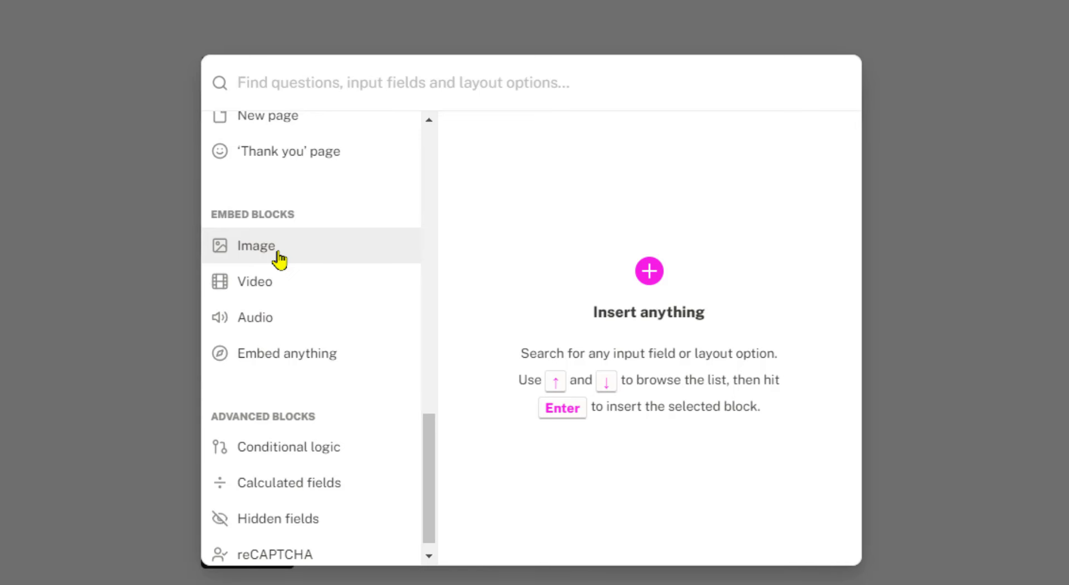
pyautogui.click(998, 420)
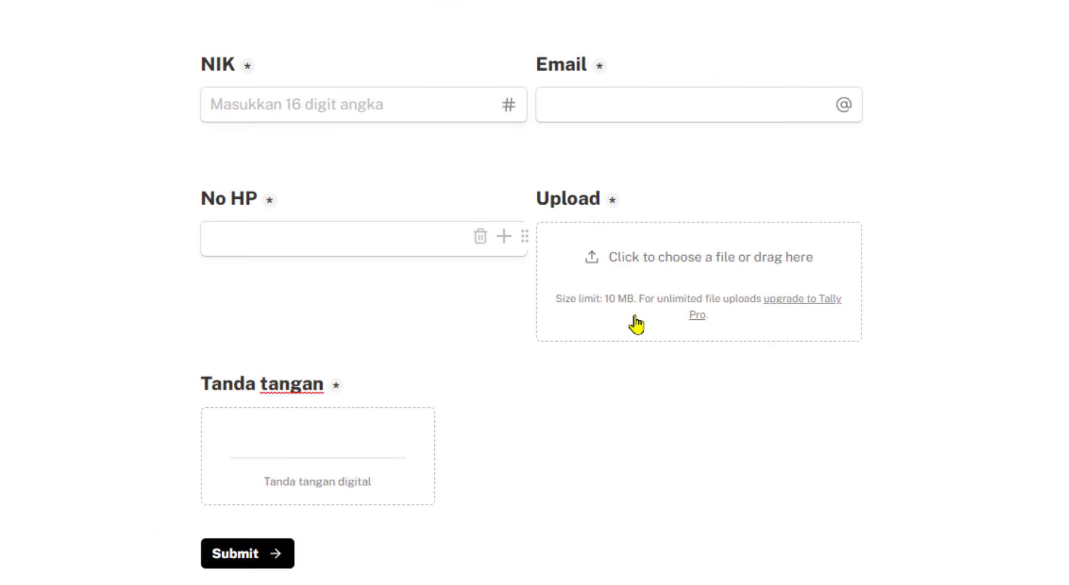
pyautogui.scroll(10, 635, 325)
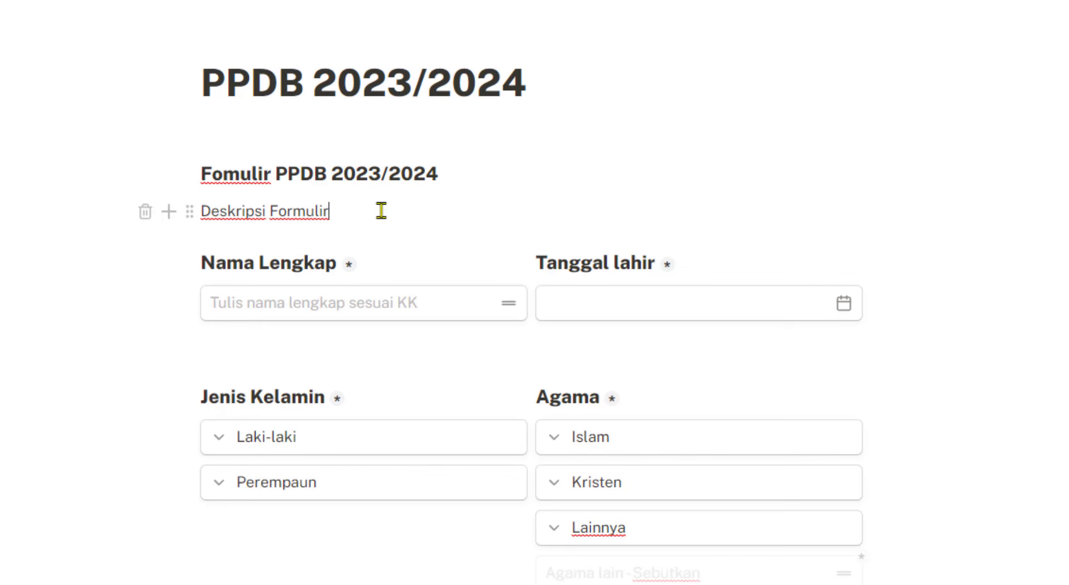
# Add an Image block under Deskripsi Formulir using the Unsplash laptop-on-desk photo
pyautogui.press('Return')
pyautogui.click(168, 246)
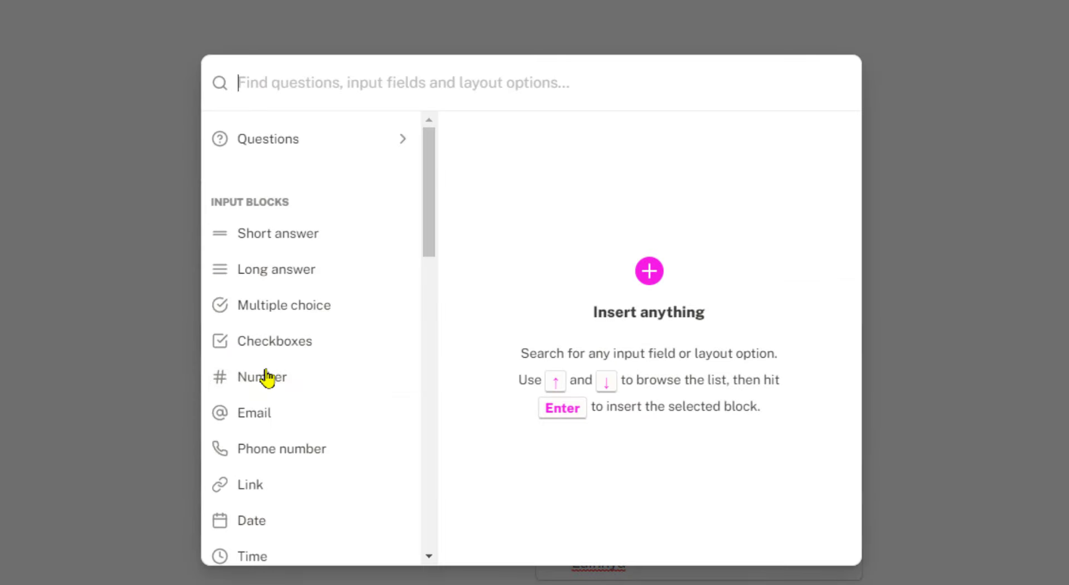
pyautogui.scroll(-3, 267, 379)
pyautogui.scroll(-3, 372, 465)
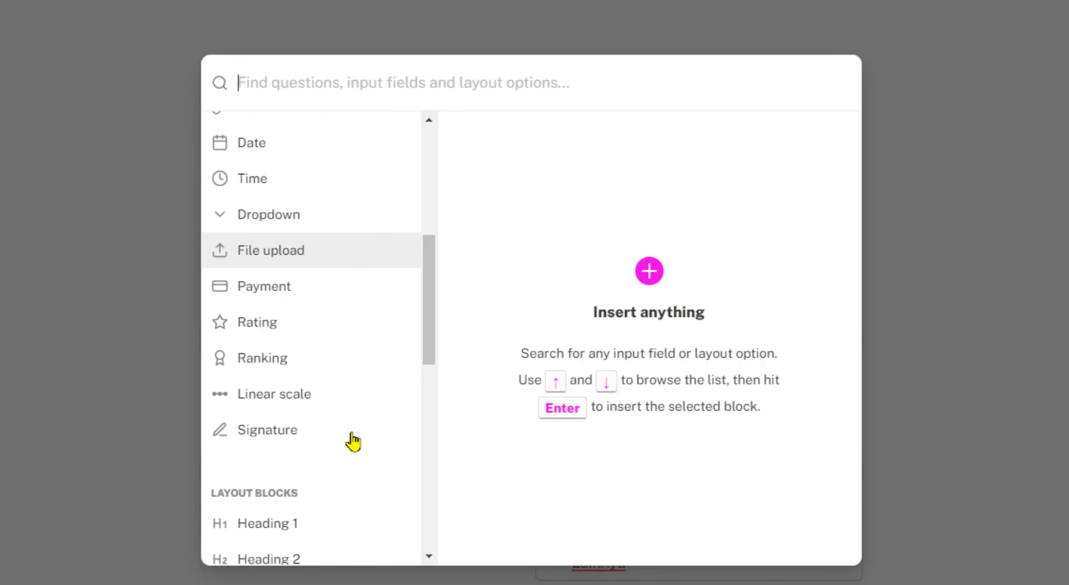
pyautogui.scroll(-5, 362, 446)
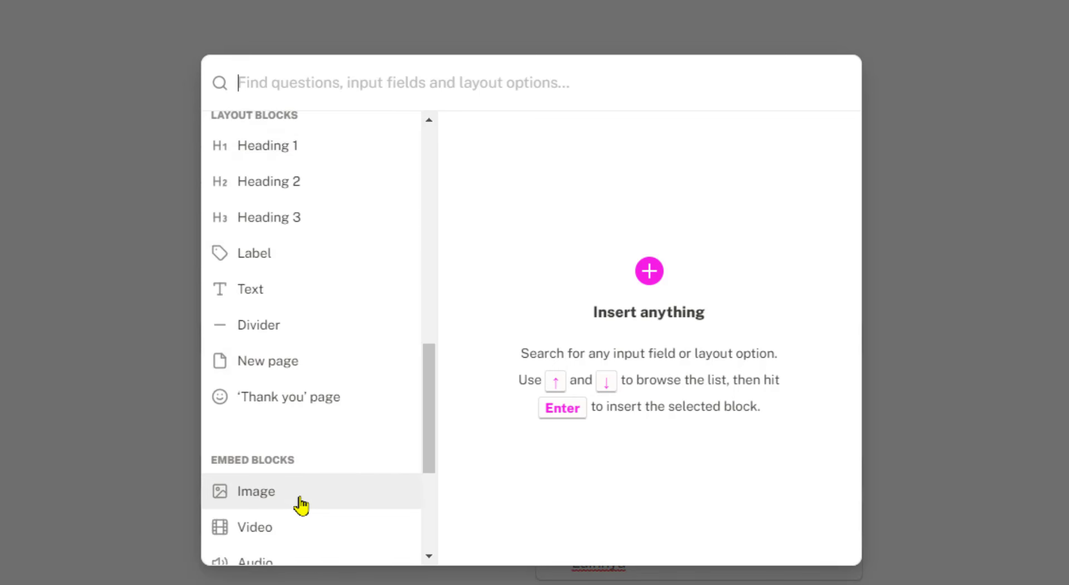
pyautogui.moveTo(306, 490)
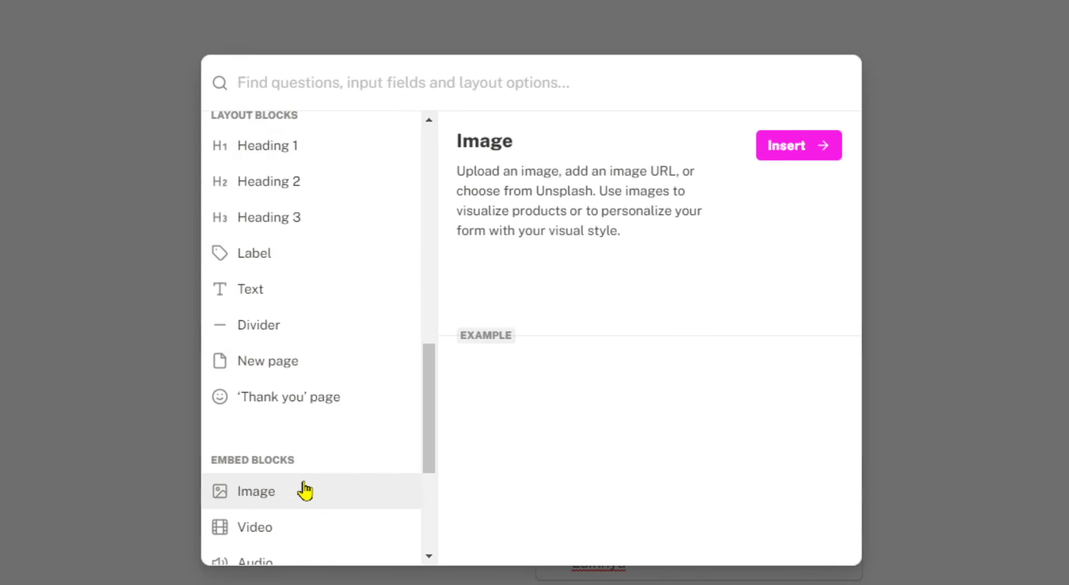
pyautogui.click(800, 151)
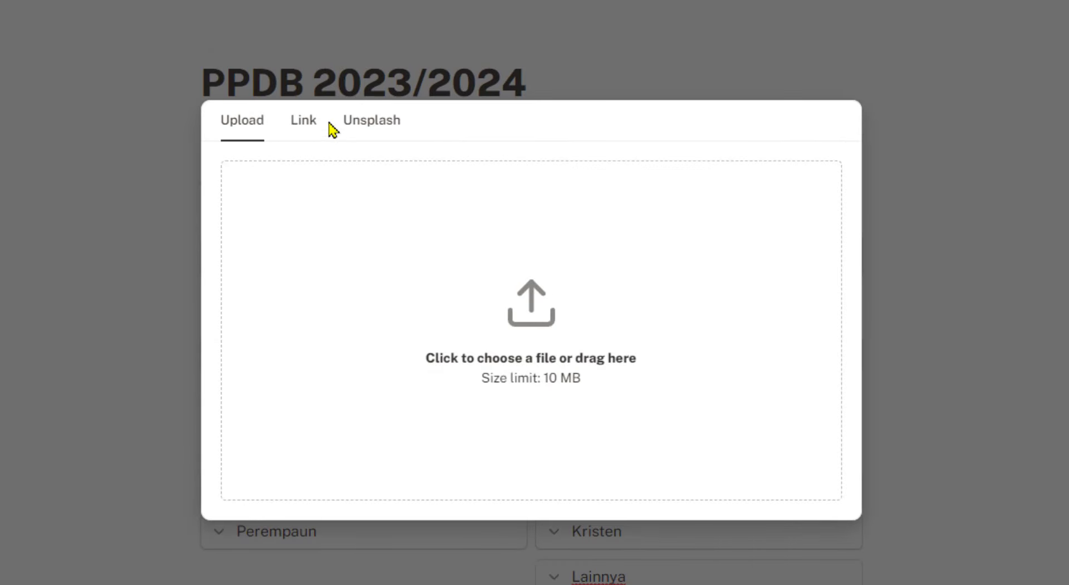
pyautogui.click(379, 128)
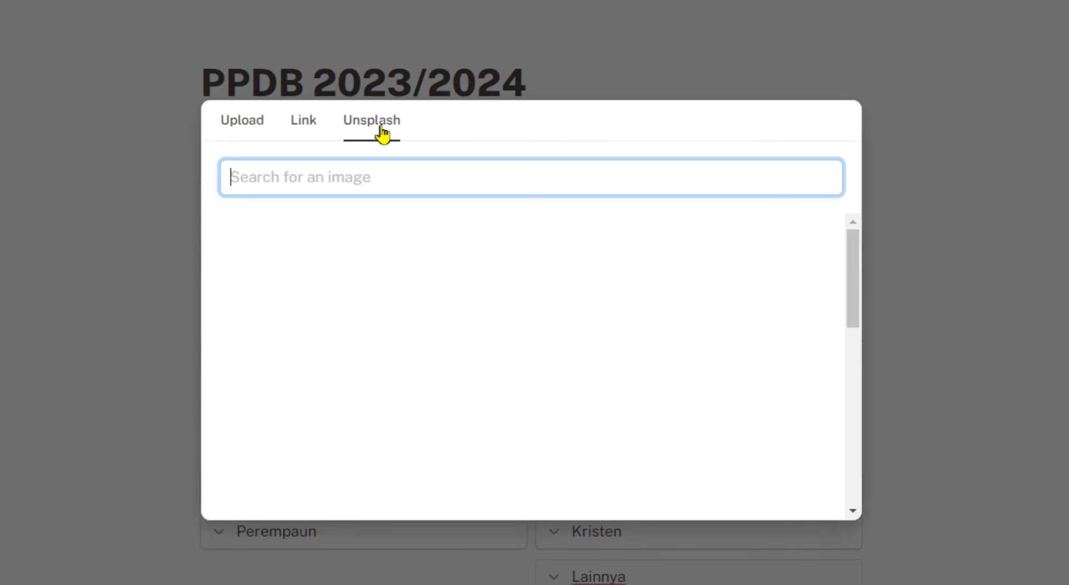
pyautogui.click(598, 258)
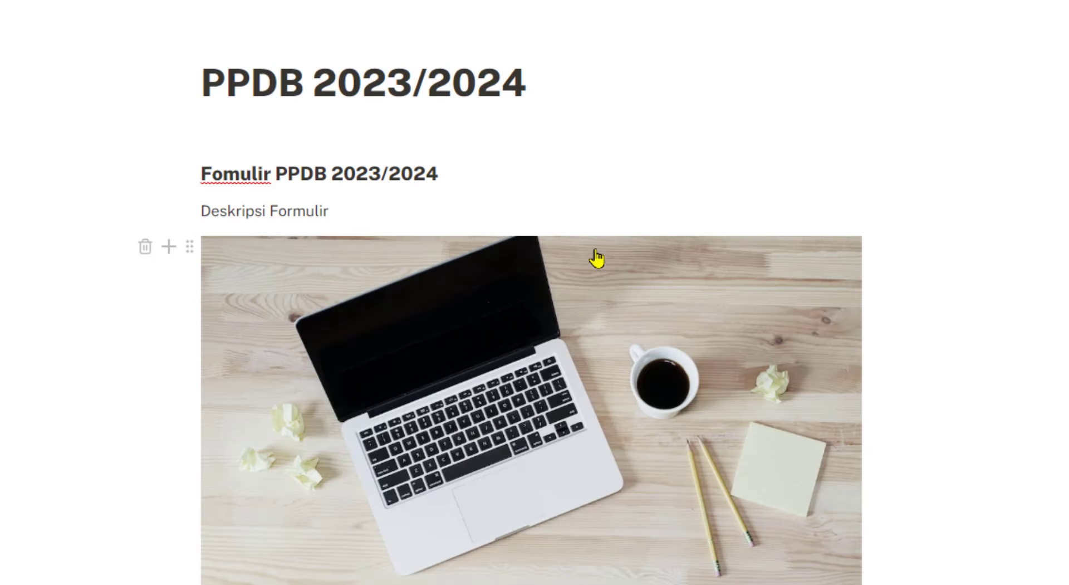
# Scroll through the form to check the new header image's placement
pyautogui.scroll(-5, 499, 186)
pyautogui.scroll(2, 599, 243)
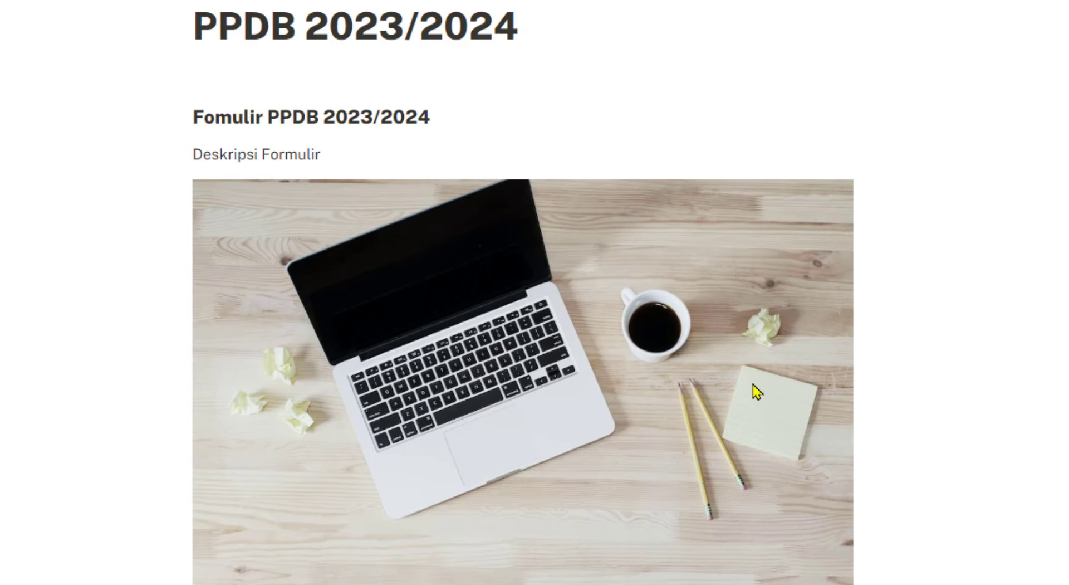
pyautogui.scroll(-5, 754, 389)
pyautogui.scroll(3, 656, 405)
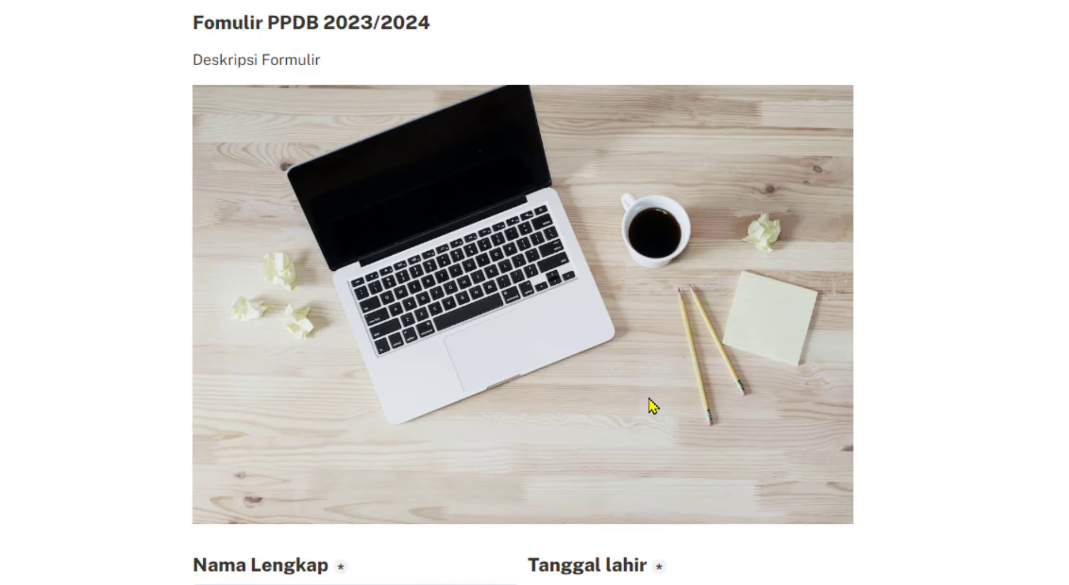
pyautogui.scroll(-11, 654, 405)
pyautogui.scroll(13, 650, 406)
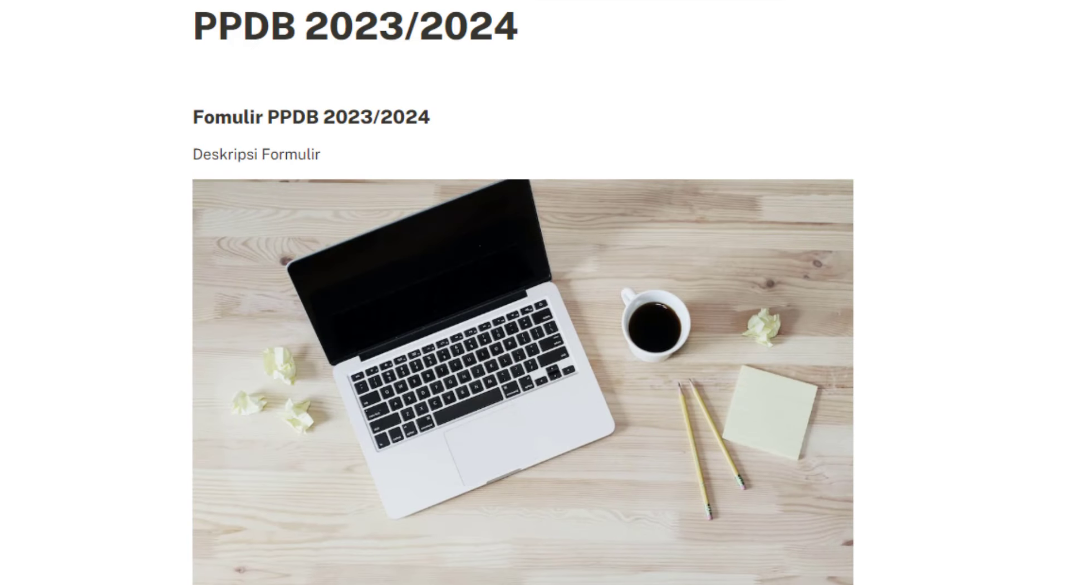
pyautogui.scroll(-2, 528, 311)
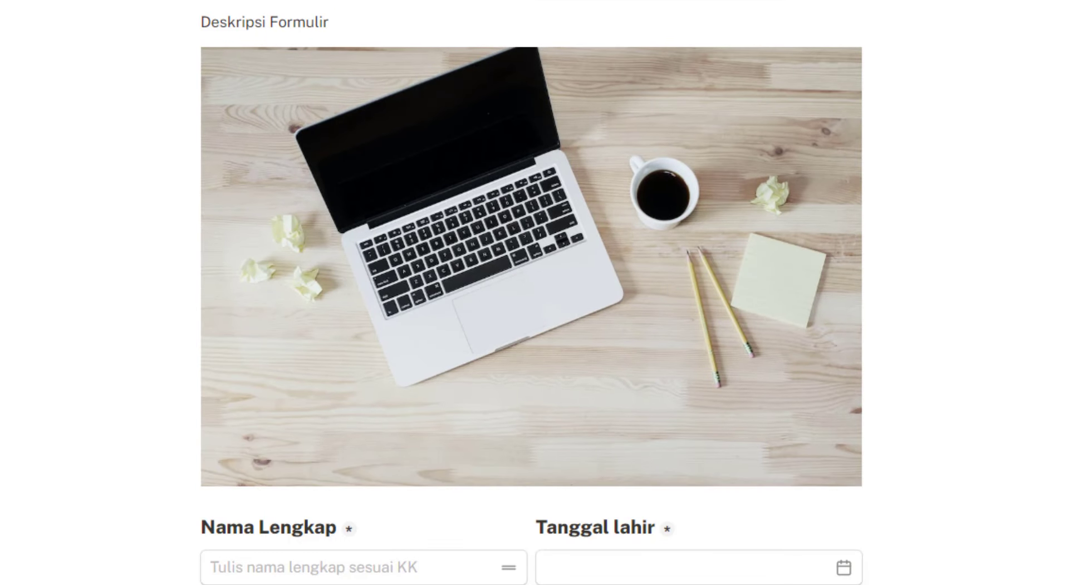
pyautogui.click(168, 56)
pyautogui.press('Escape')
pyautogui.scroll(-10, 772, 494)
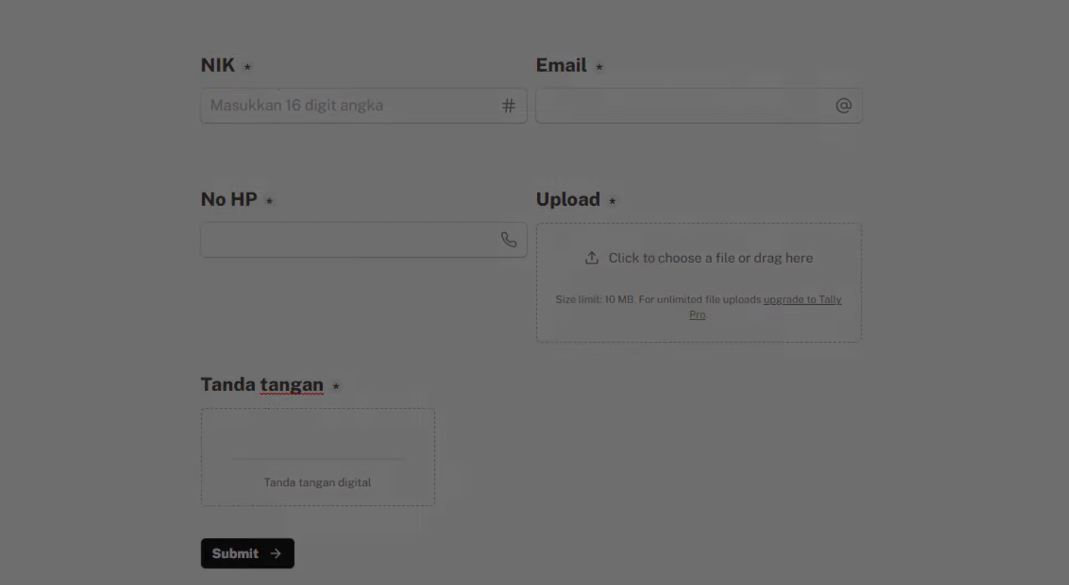
# Insert a Video embed block below Tanda tangan, leaving its link empty
pyautogui.scroll(-10, 269, 353)
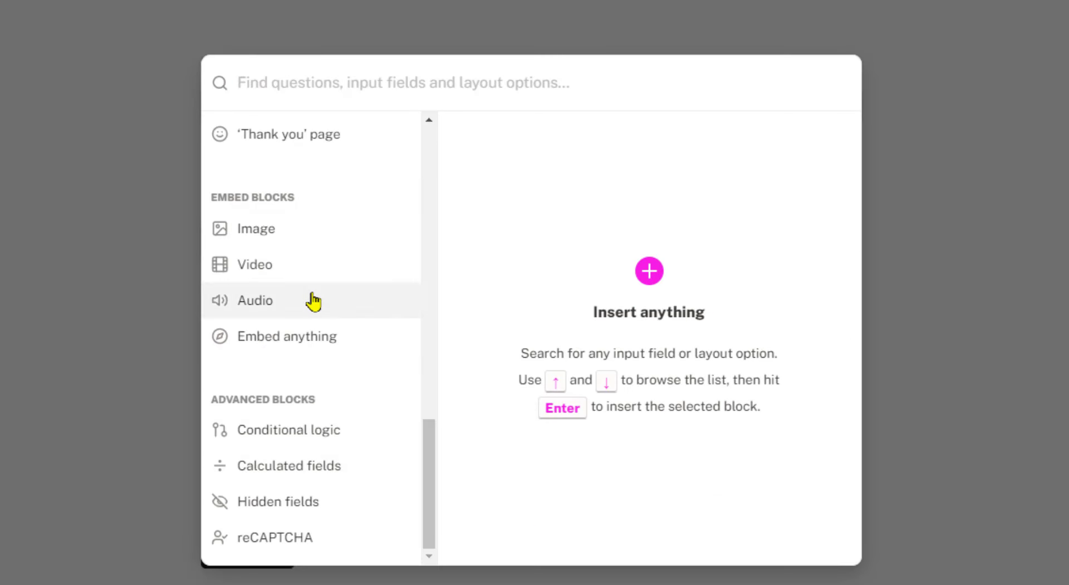
pyautogui.click(289, 283)
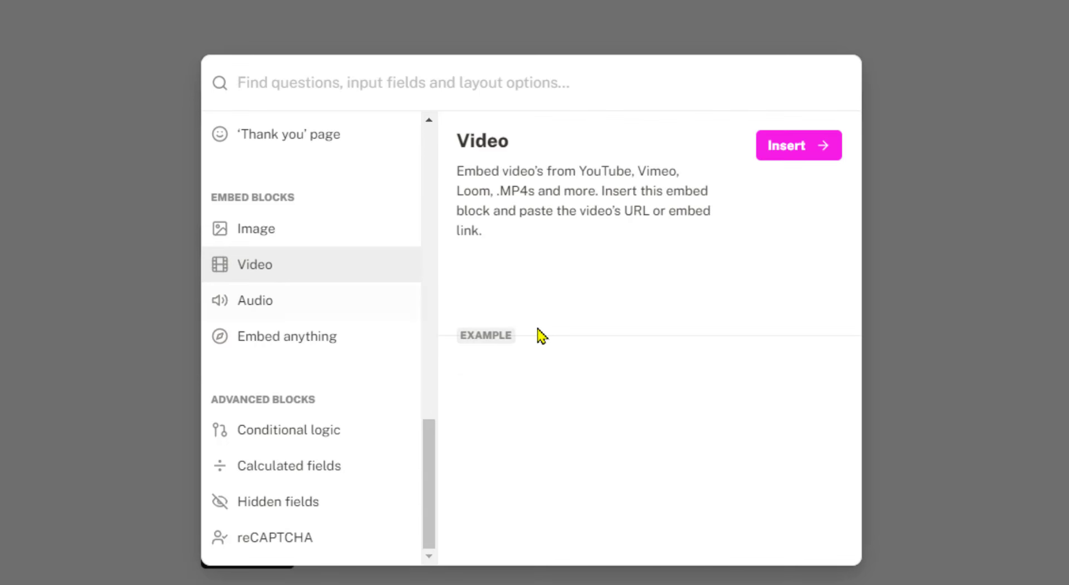
pyautogui.scroll(-1, 861, 368)
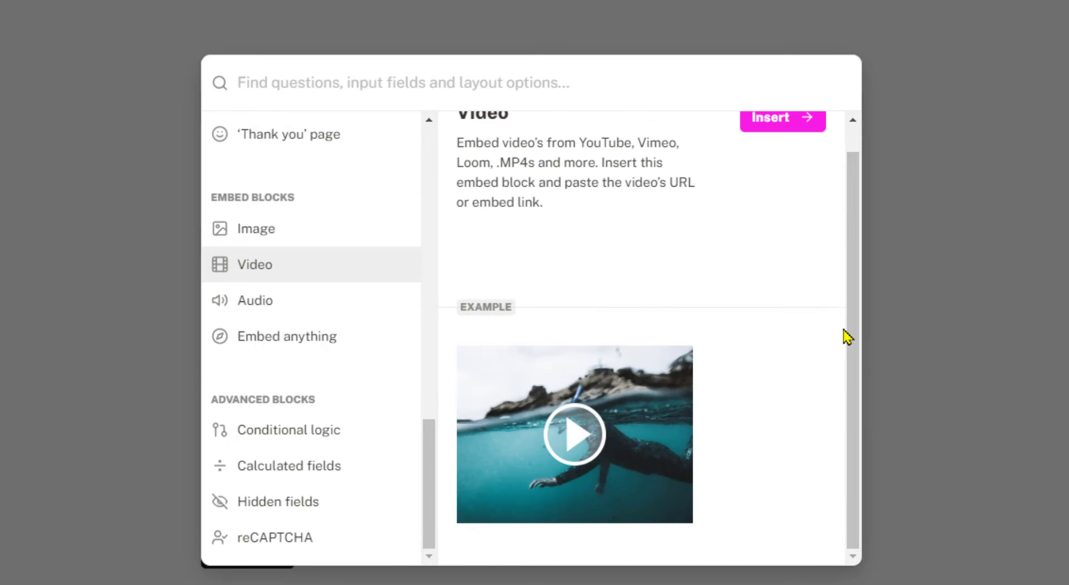
pyautogui.click(789, 125)
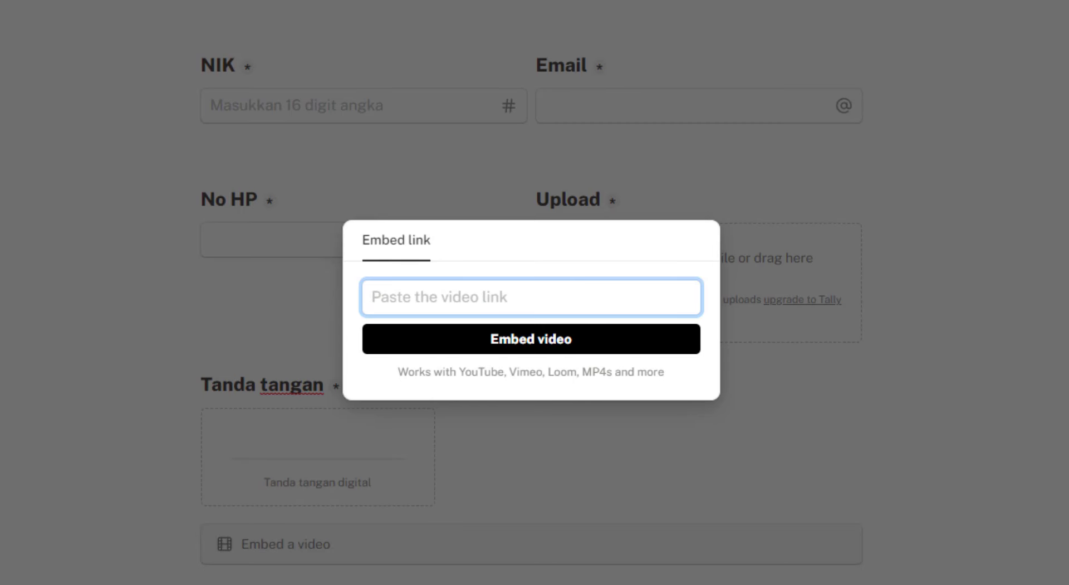
pyautogui.click(985, 432)
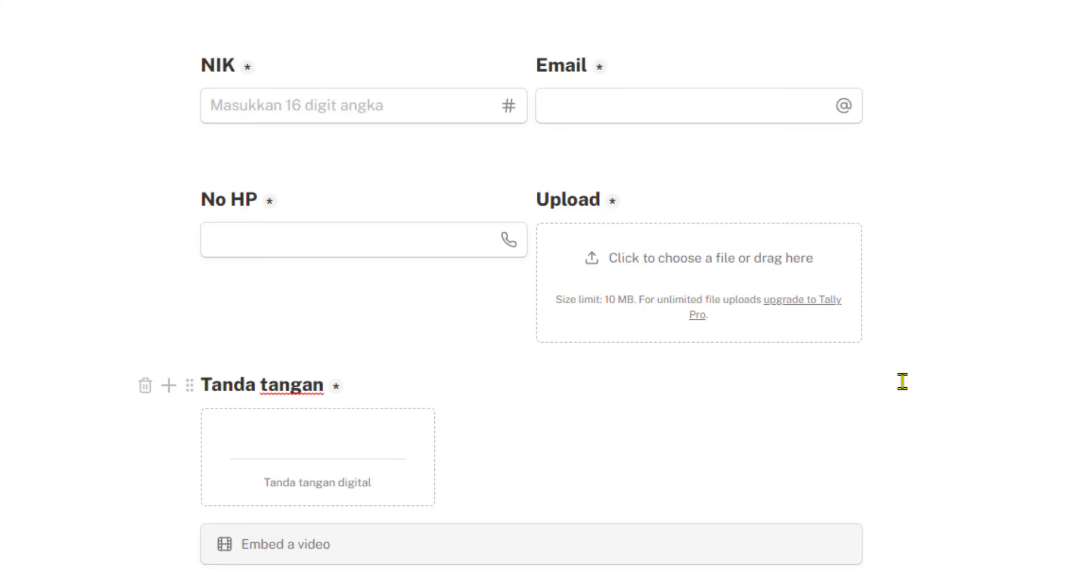
# After previewing Audio, insert an Embed anything block below the video placeholder
pyautogui.click(168, 385)
pyautogui.scroll(-5, 317, 383)
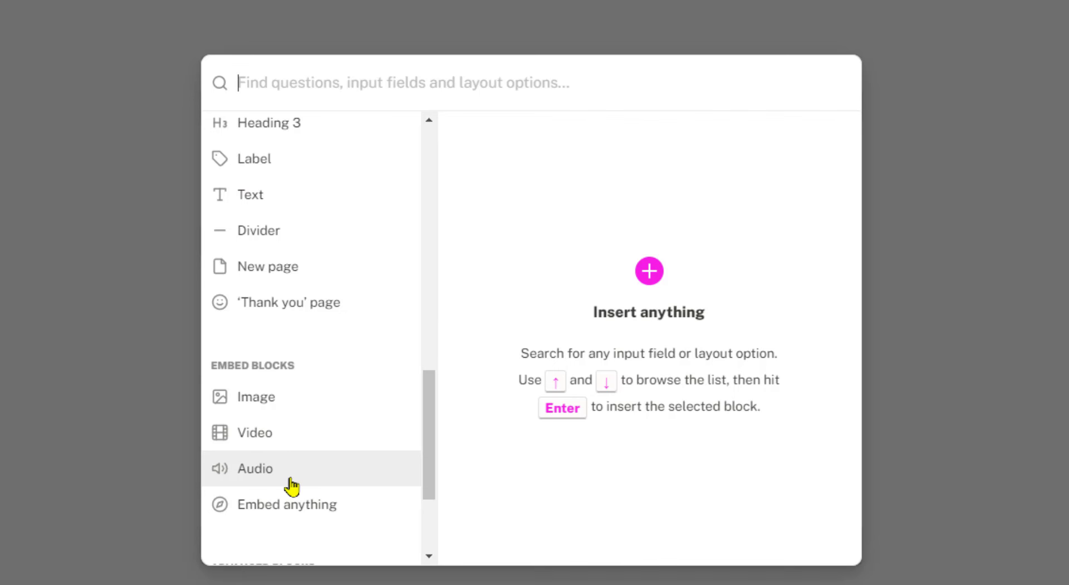
pyautogui.click(290, 485)
pyautogui.scroll(-1, 709, 432)
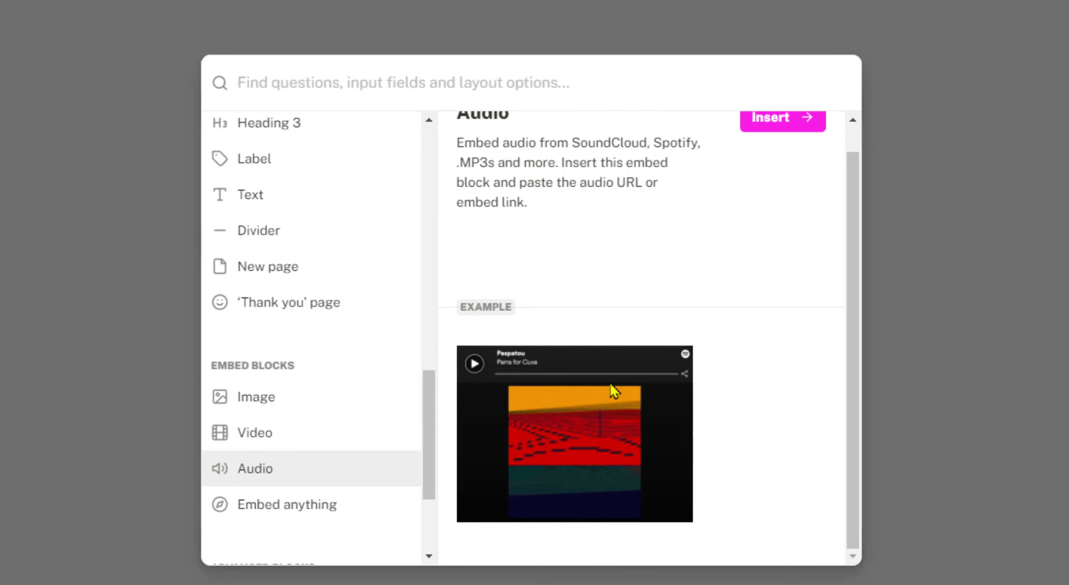
pyautogui.click(287, 518)
pyautogui.moveTo(433, 419); pyautogui.dragTo(432, 466)
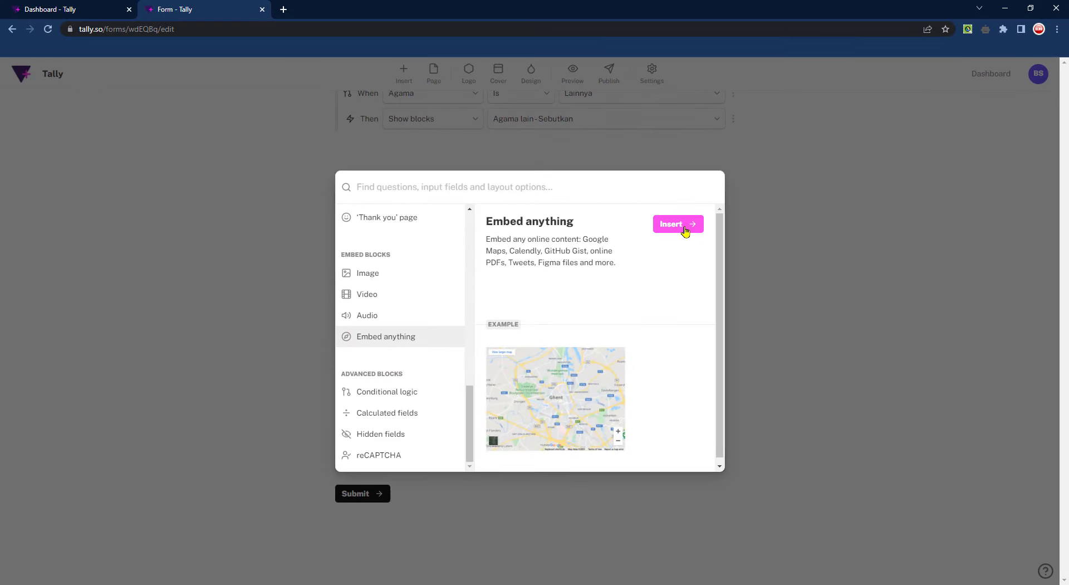
pyautogui.click(677, 224)
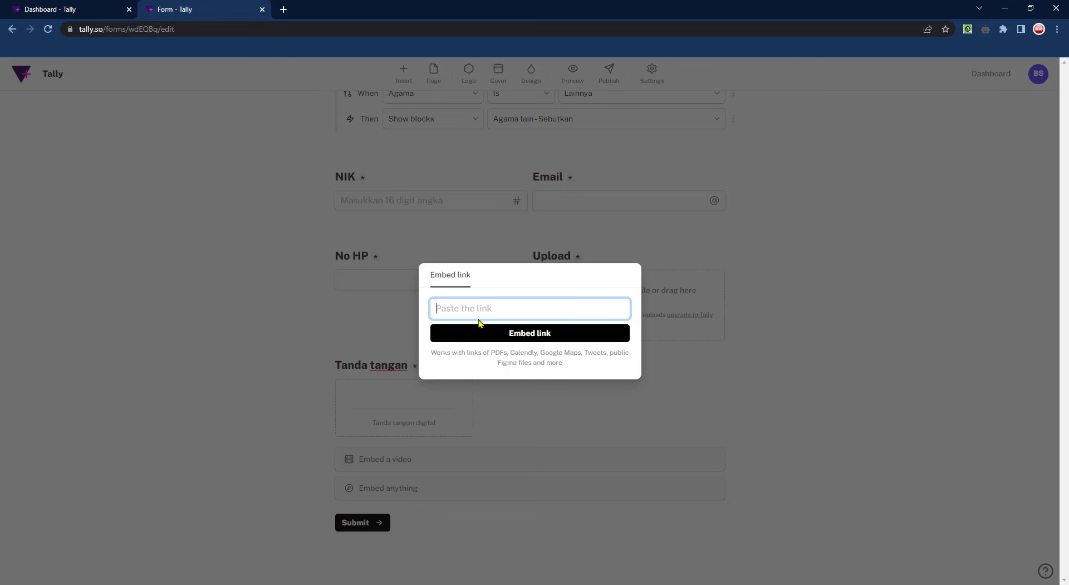
# Go to map.google.com in a new tab, open Koh Samui, and copy its page URL
pyautogui.click(284, 10)
pyautogui.click(298, 27)
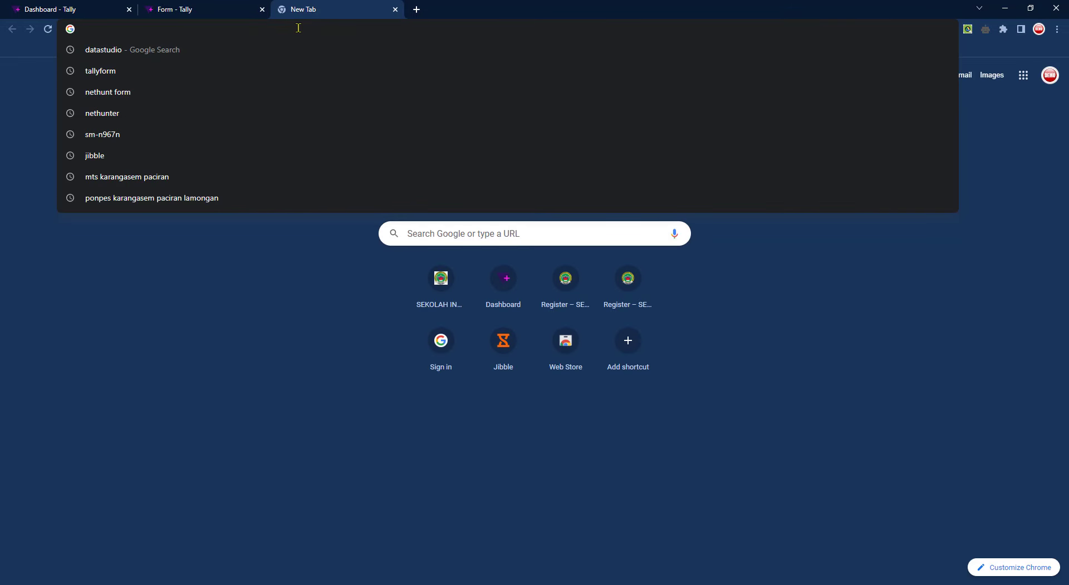
pyautogui.write('map.goo')
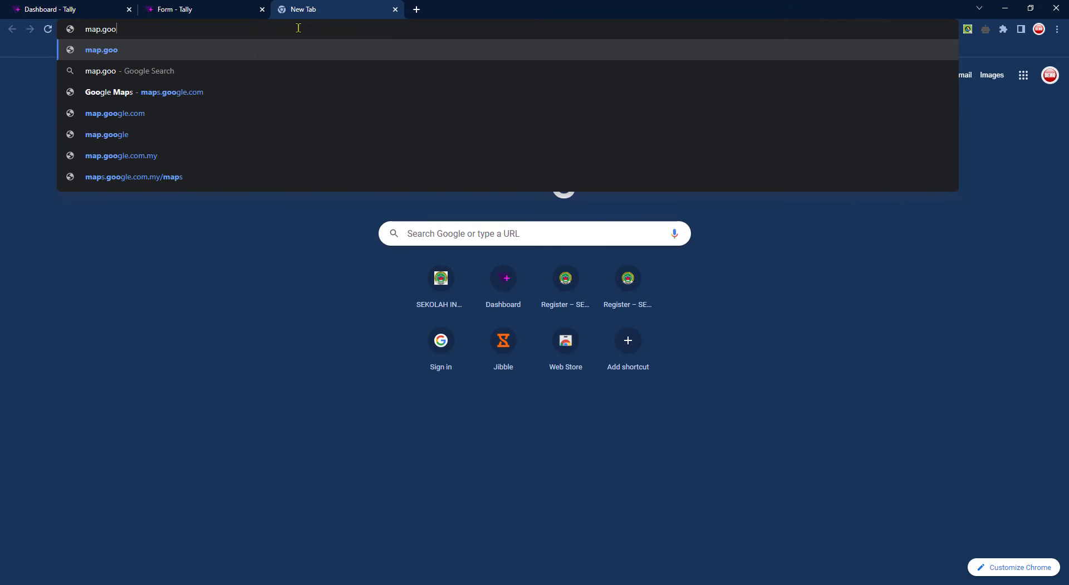
pyautogui.write('gle.com')
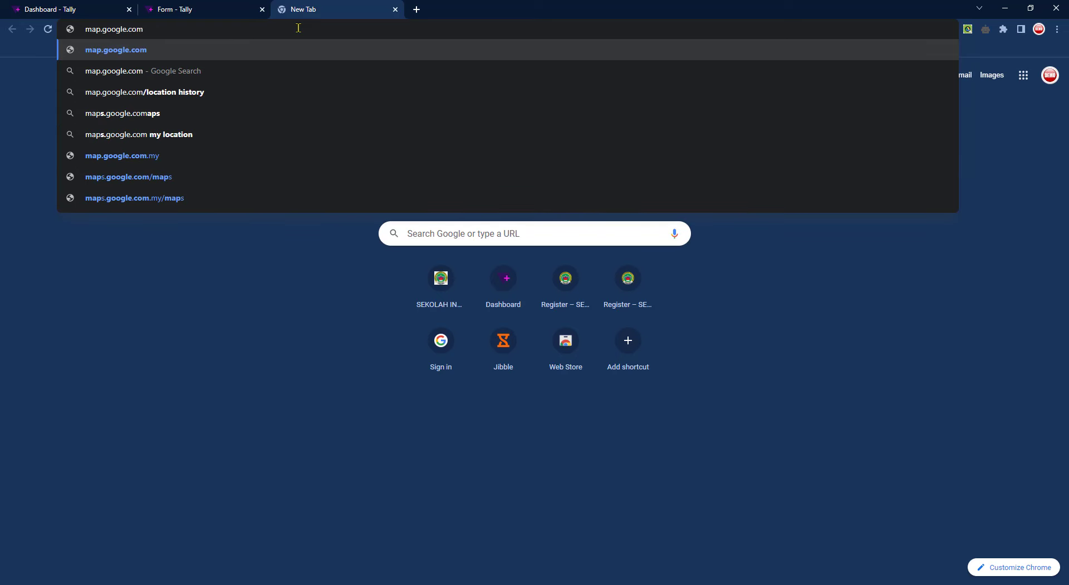
pyautogui.press('Return')
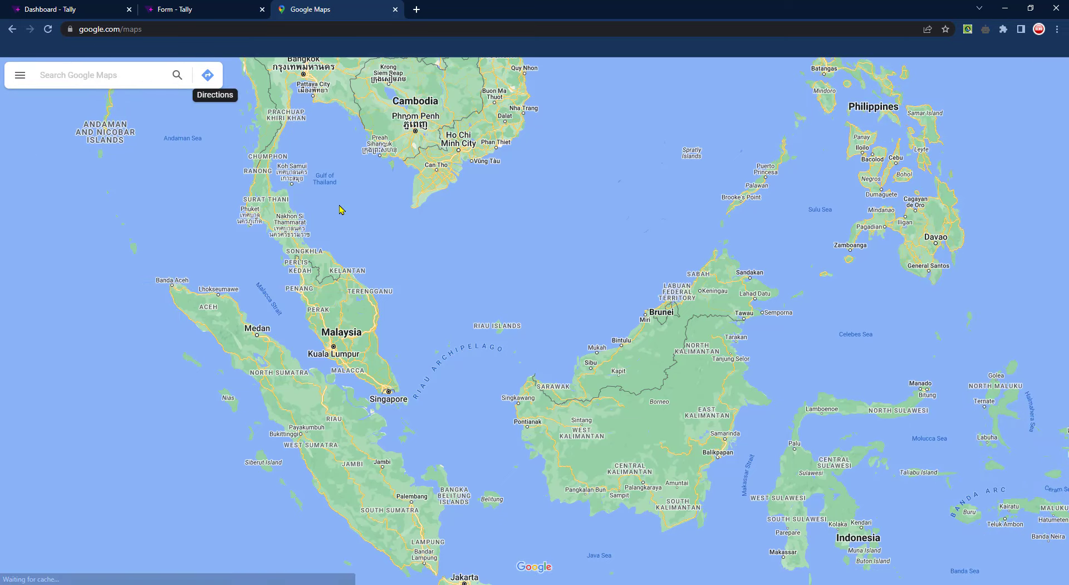
pyautogui.click(282, 177)
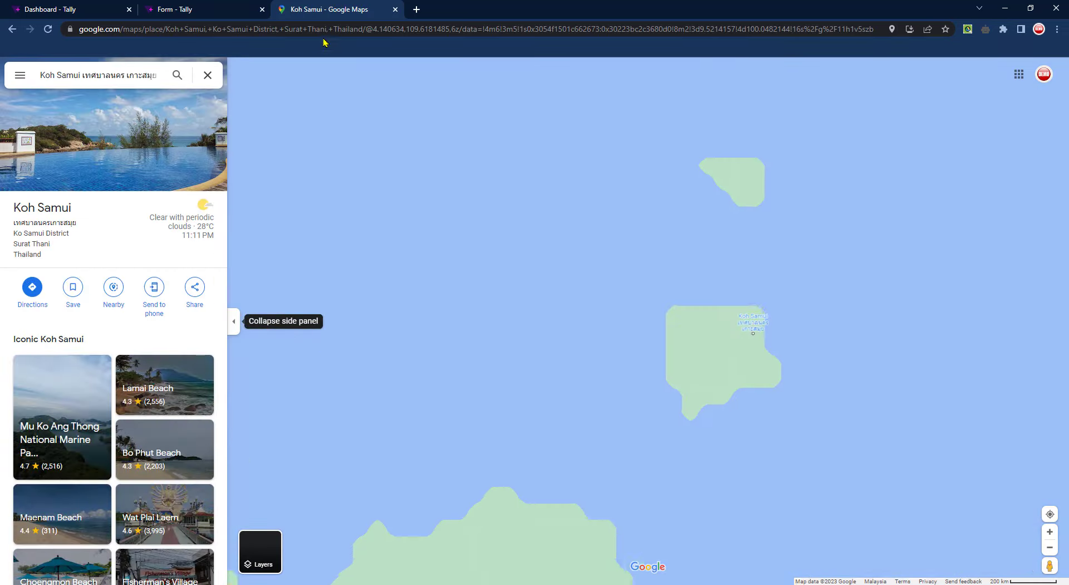
pyautogui.click(329, 28)
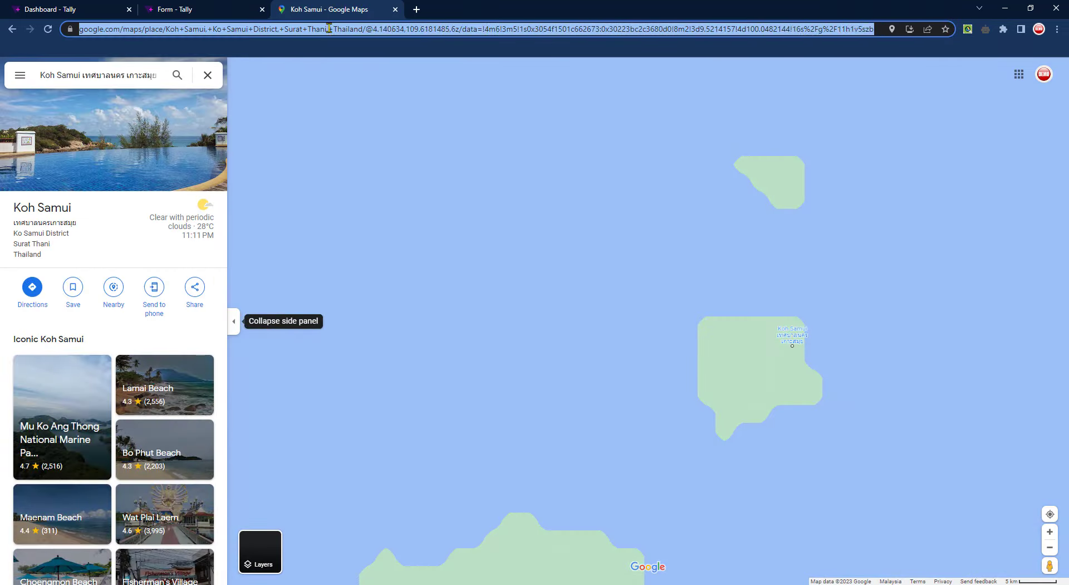
pyautogui.rightClick(329, 29)
pyautogui.click(368, 90)
# Paste the Koh Samui Maps link into the embed dialog and embed it
pyautogui.click(211, 6)
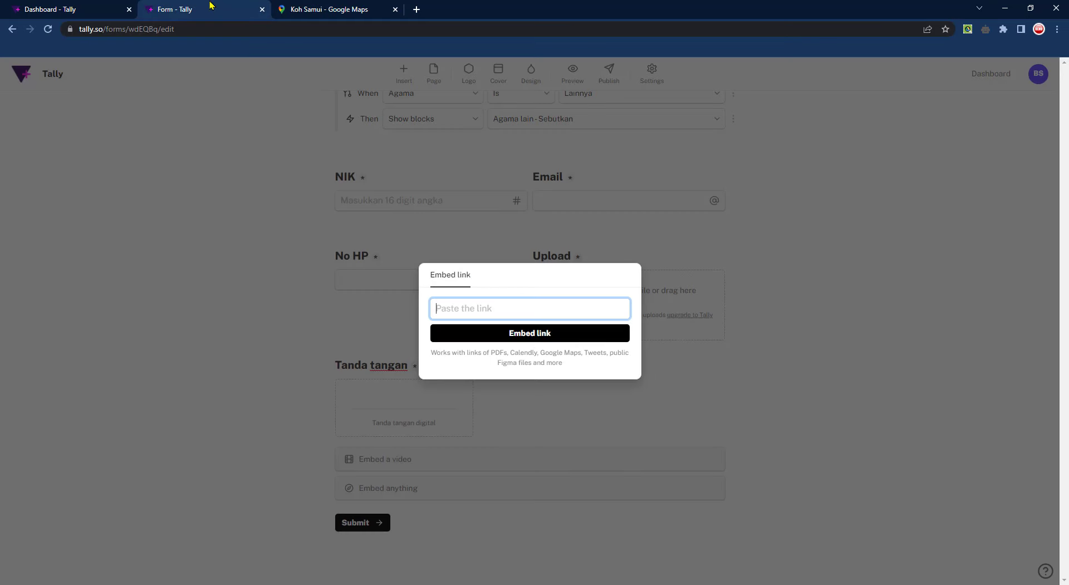
pyautogui.rightClick(498, 306)
pyautogui.click(537, 394)
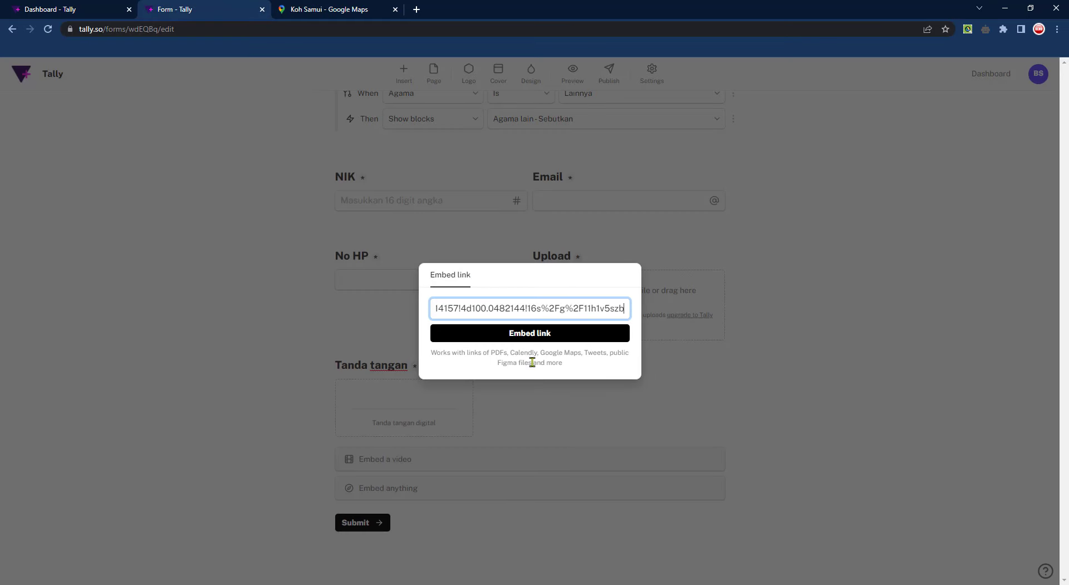
pyautogui.click(529, 333)
# Check the embedded map, then delete the map block and the Embed a video block
pyautogui.scroll(-5, 767, 375)
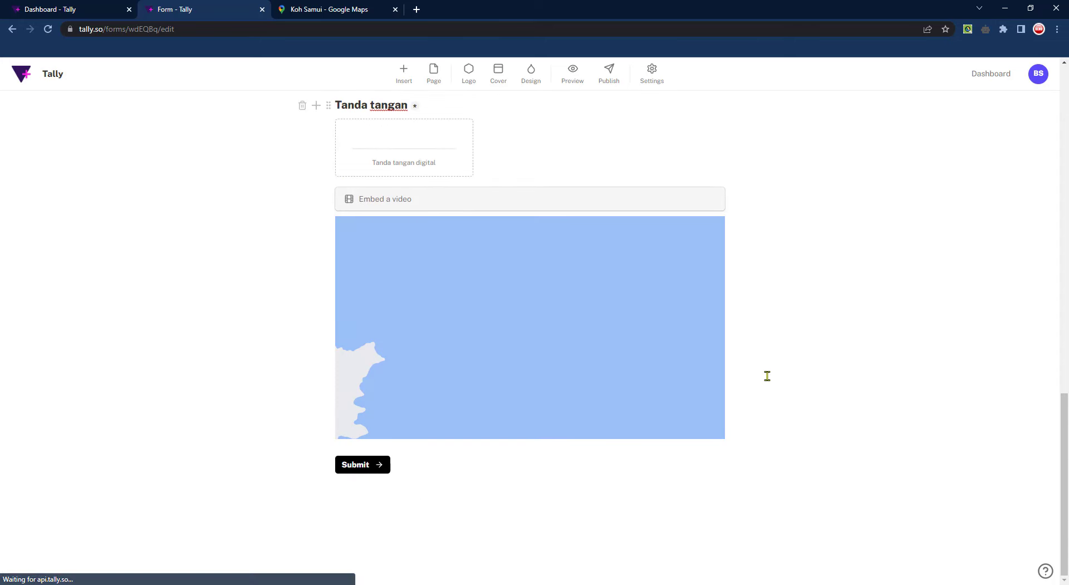
pyautogui.scroll(-2, 559, 342)
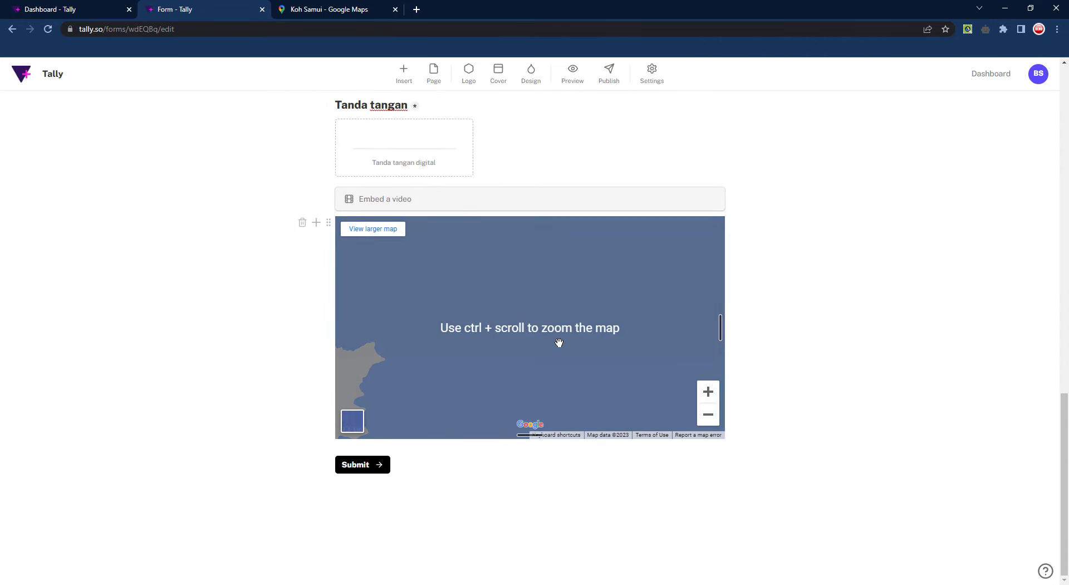
pyautogui.keyDown('ctrl'); pyautogui.scroll(3, 557, 339); pyautogui.keyUp('ctrl')
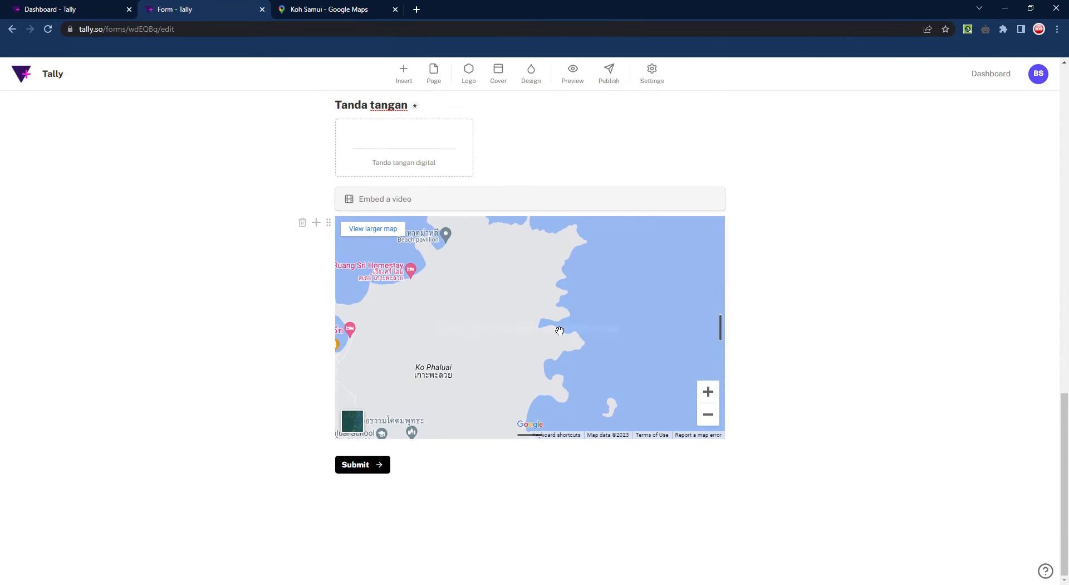
pyautogui.scroll(-2, 560, 331)
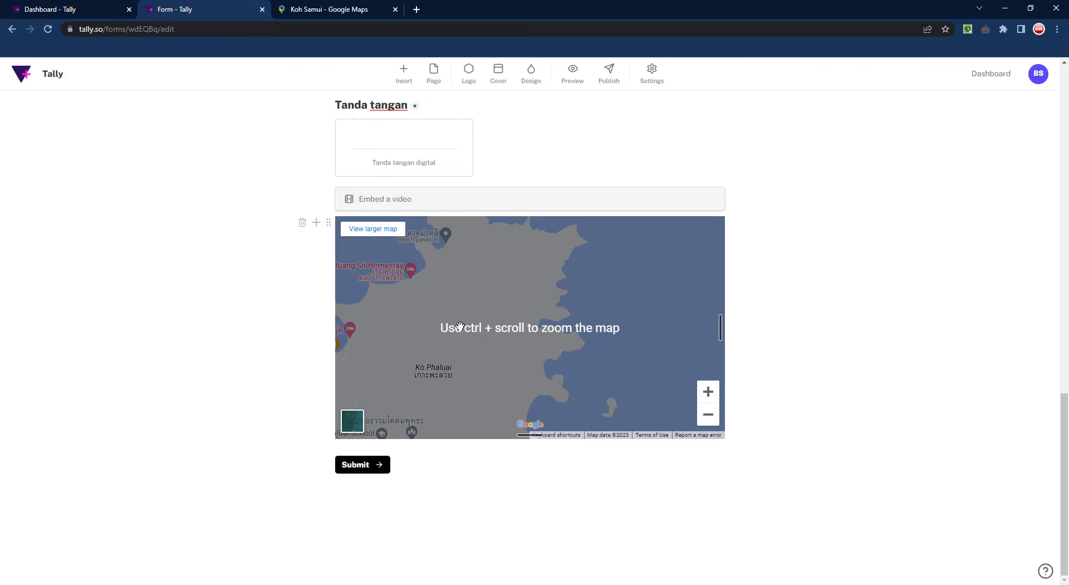
pyautogui.click(302, 223)
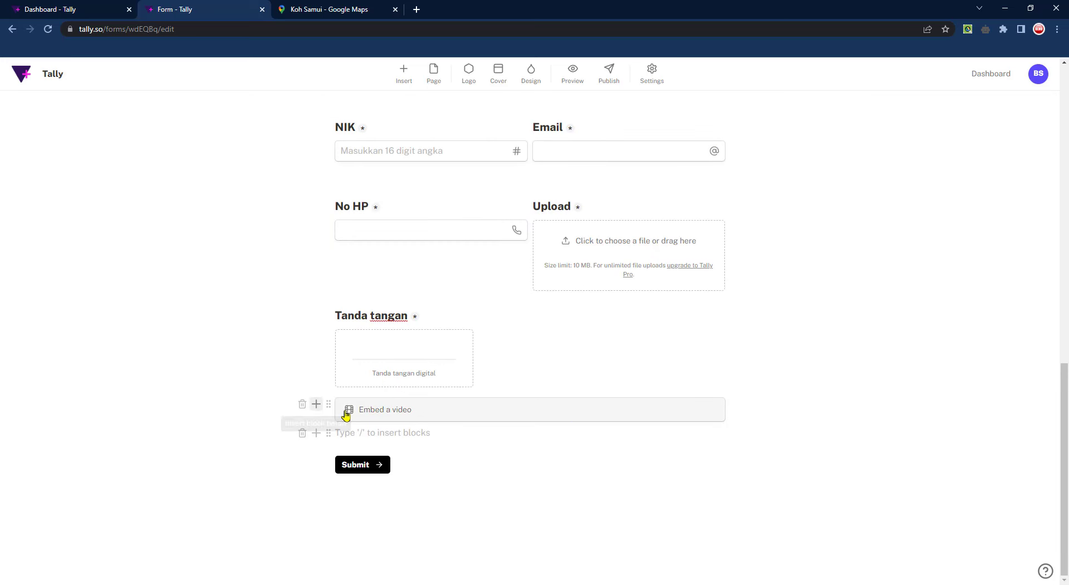
pyautogui.click(302, 404)
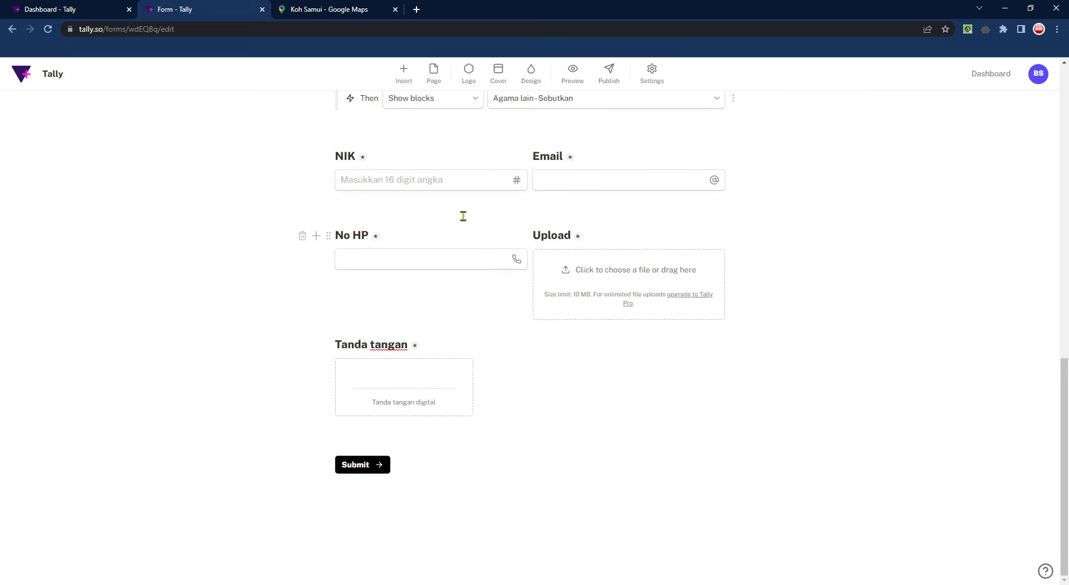
# Insert a reCAPTCHA block from Advanced blocks between Tanda tangan and Submit
pyautogui.click(402, 75)
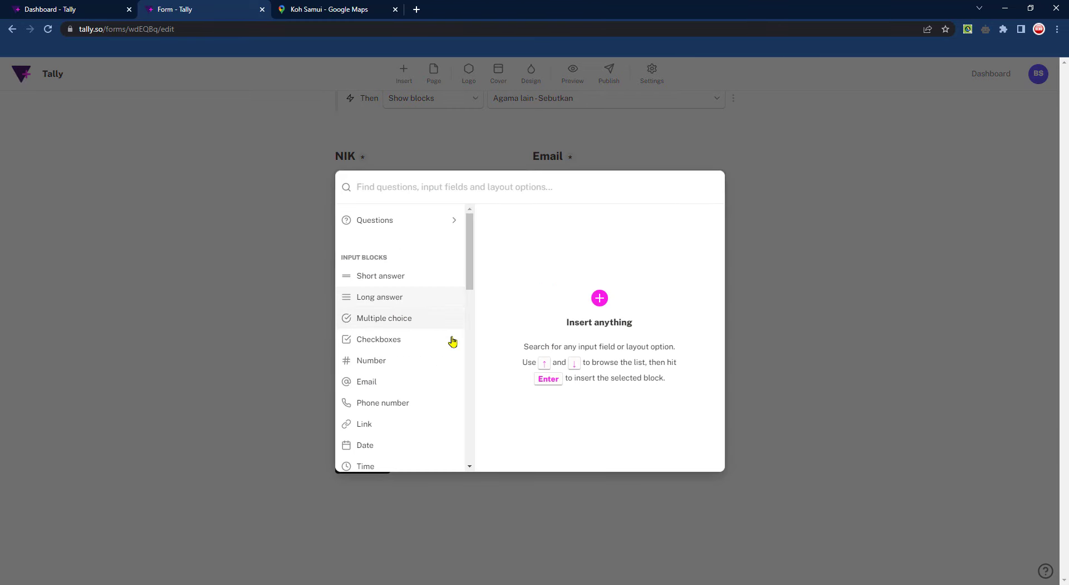
pyautogui.scroll(-3, 466, 263)
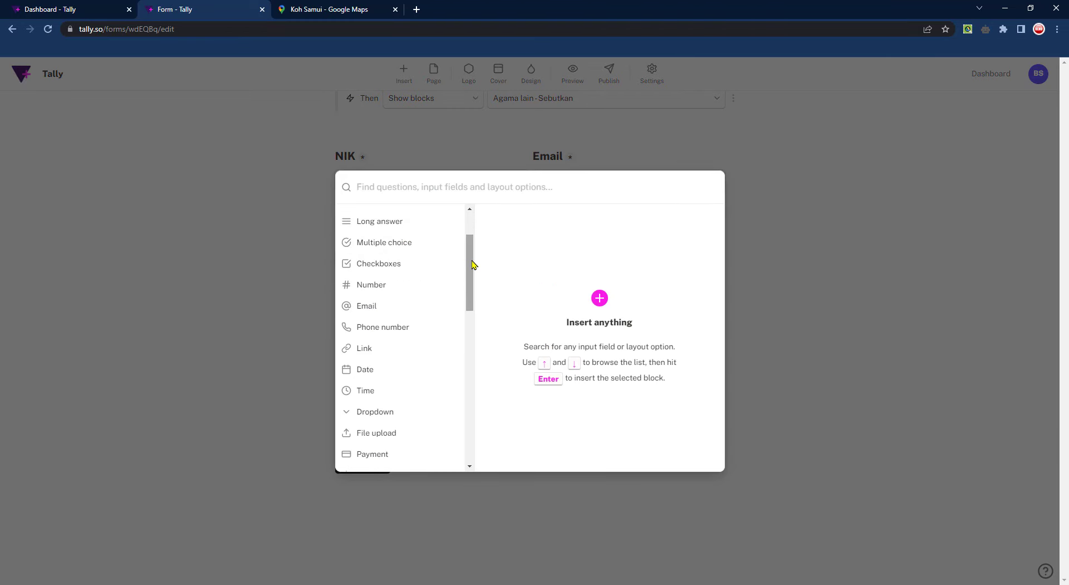
pyautogui.moveTo(473, 265); pyautogui.dragTo(475, 425)
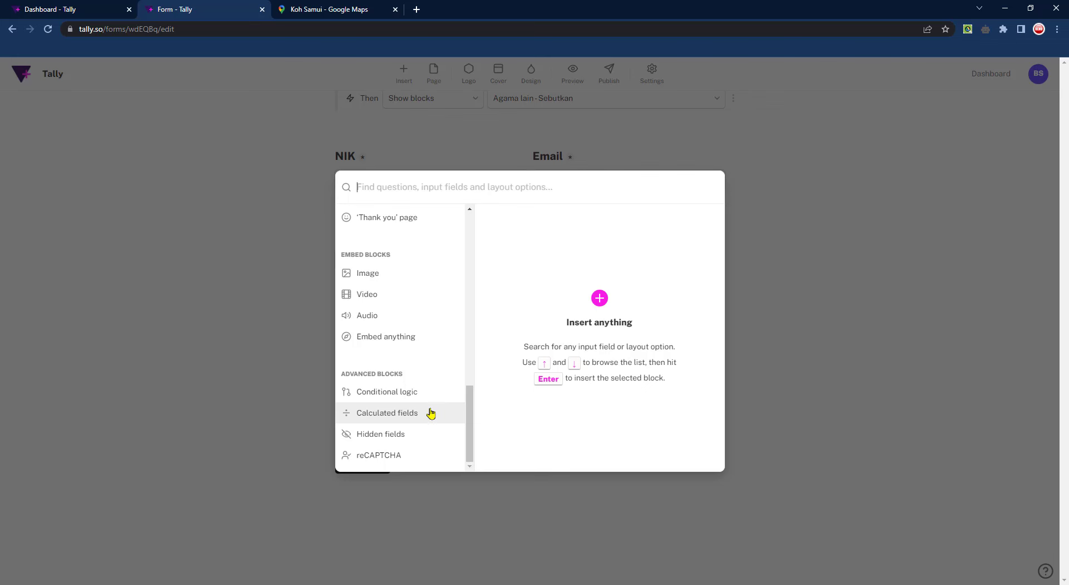
pyautogui.moveTo(403, 458)
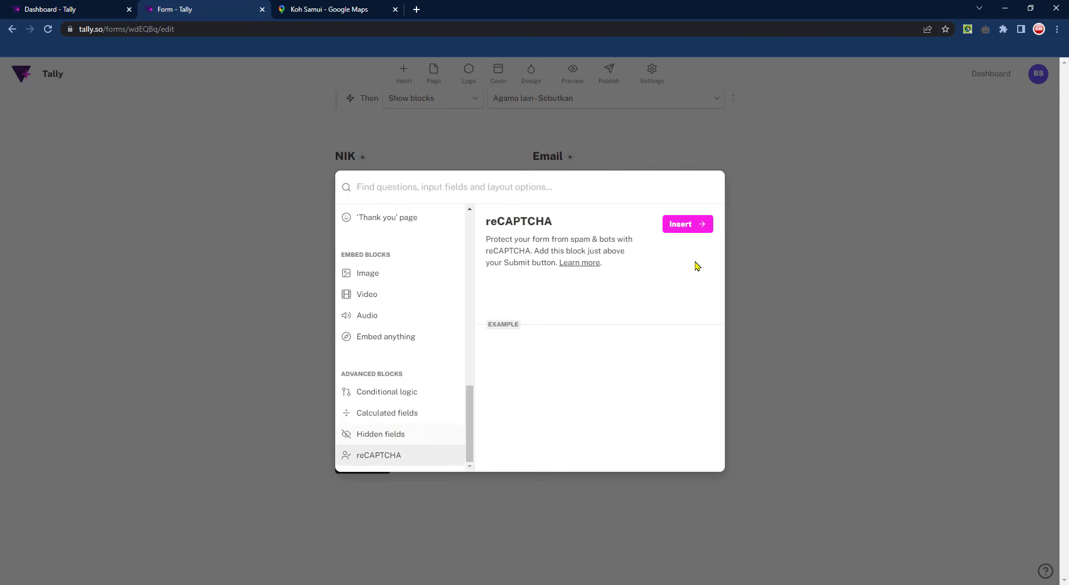
pyautogui.click(703, 225)
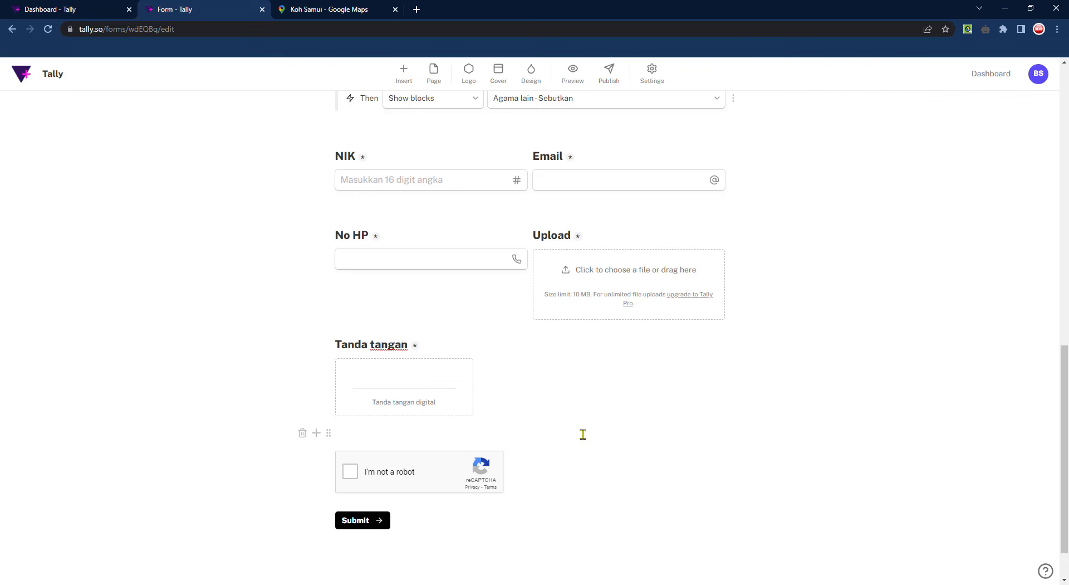
pyautogui.scroll(2, 530, 458)
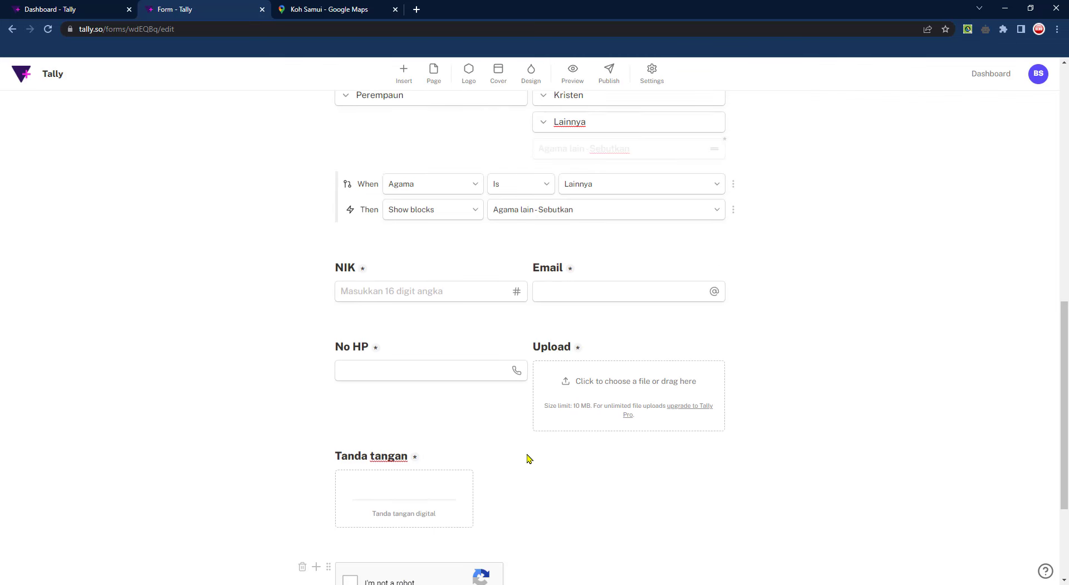
pyautogui.scroll(9, 529, 459)
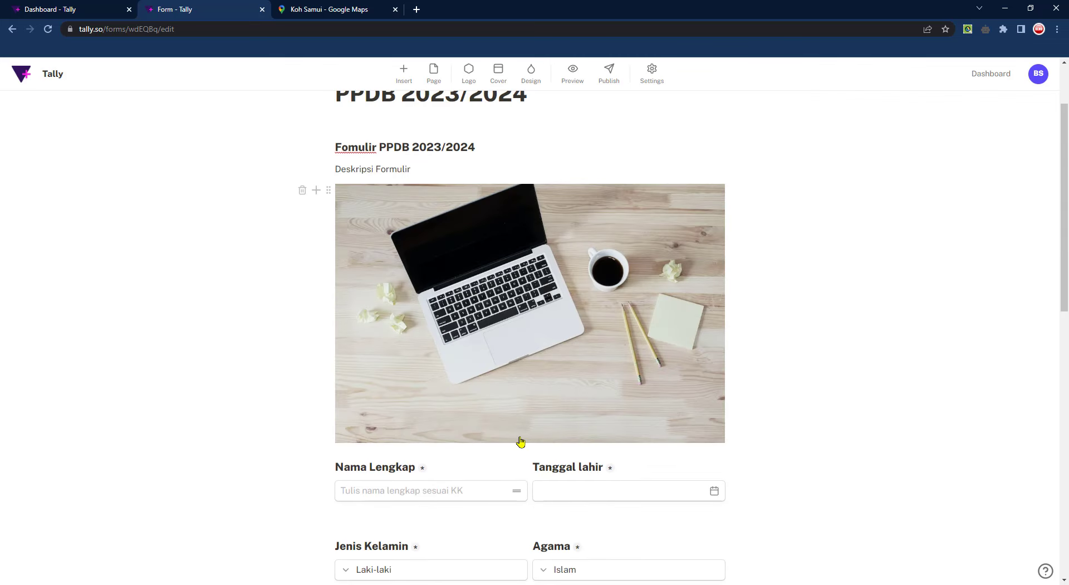
pyautogui.scroll(-4, 515, 437)
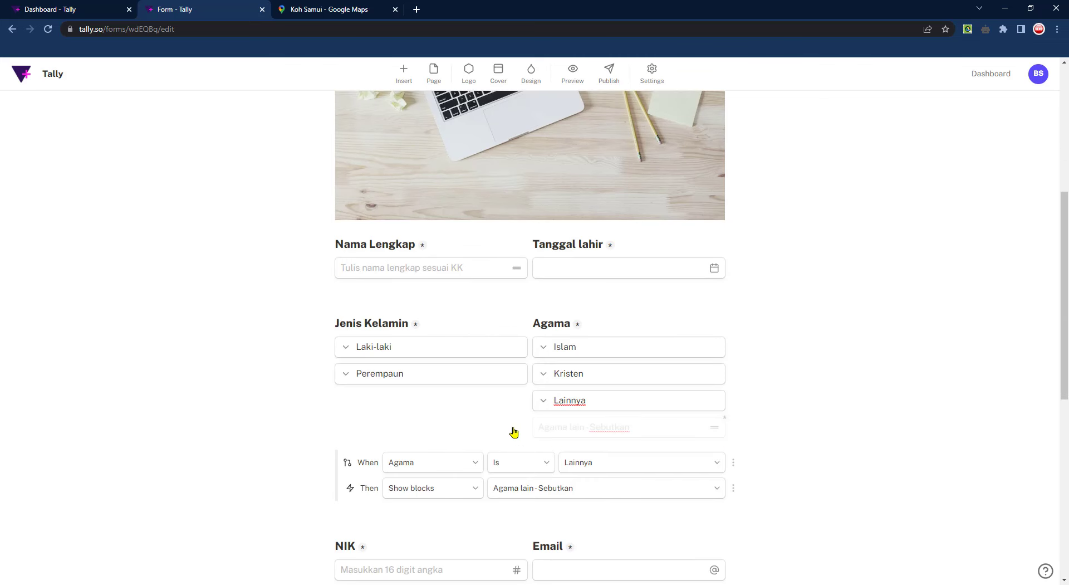
pyautogui.scroll(-2, 755, 466)
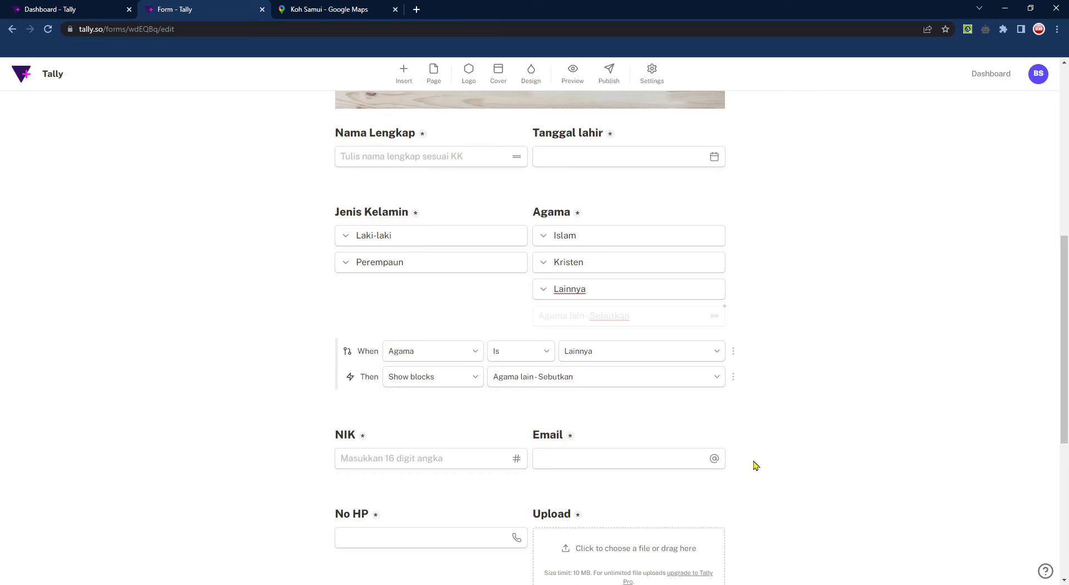
pyautogui.scroll(-5, 755, 465)
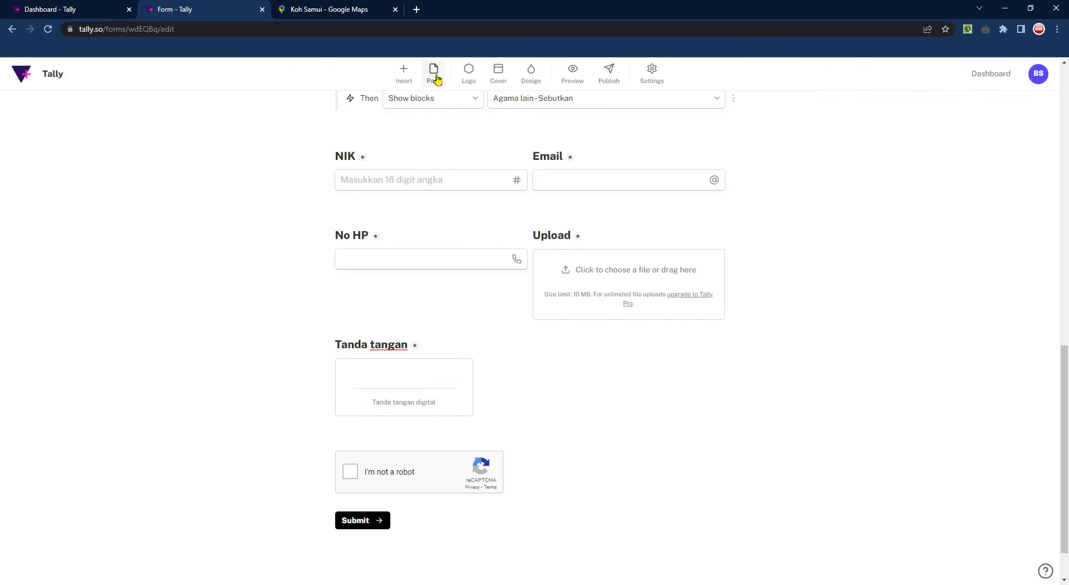
# Add a page break below NIK and Email with an 'Upload Dokumen' Heading 3 on page 2
pyautogui.click(448, 210)
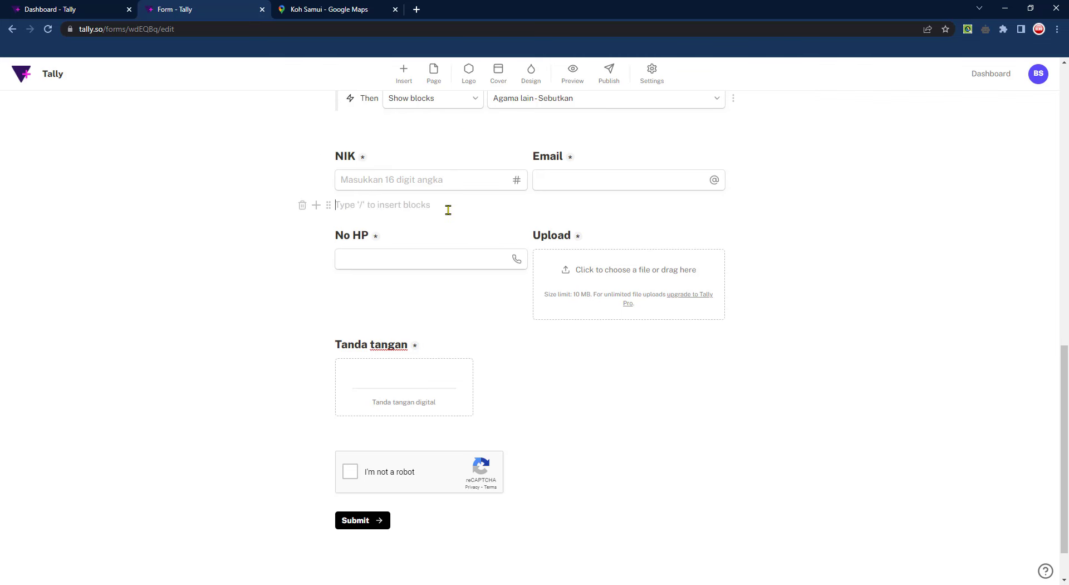
pyautogui.click(434, 76)
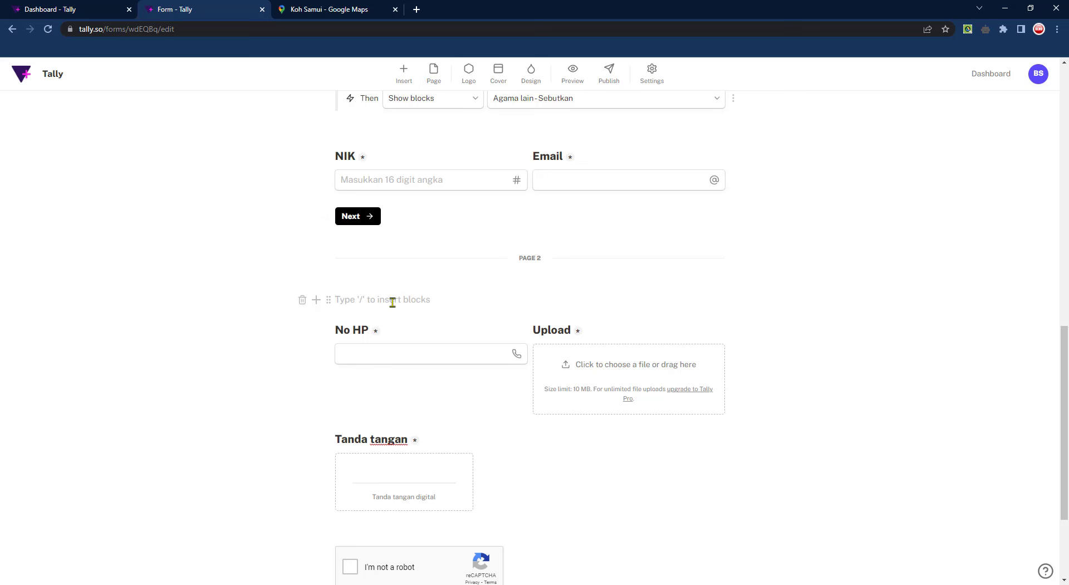
pyautogui.write('Upload D')
pyautogui.press('BackSpace')
pyautogui.press('BackSpace')
pyautogui.press('BackSpace')
pyautogui.press('BackSpace')
pyautogui.press('BackSpace')
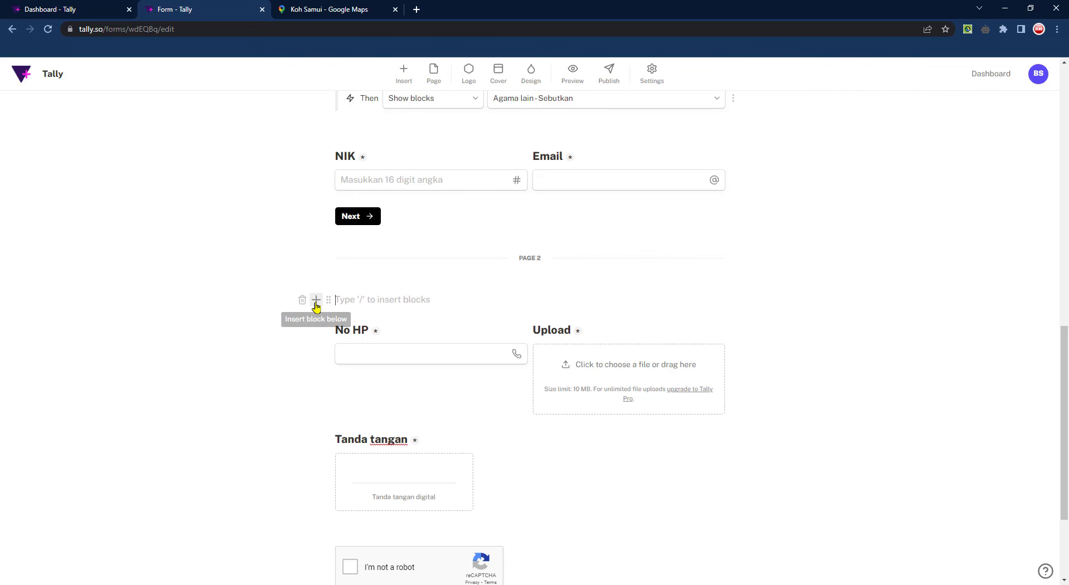
pyautogui.click(316, 300)
pyautogui.scroll(-5, 402, 415)
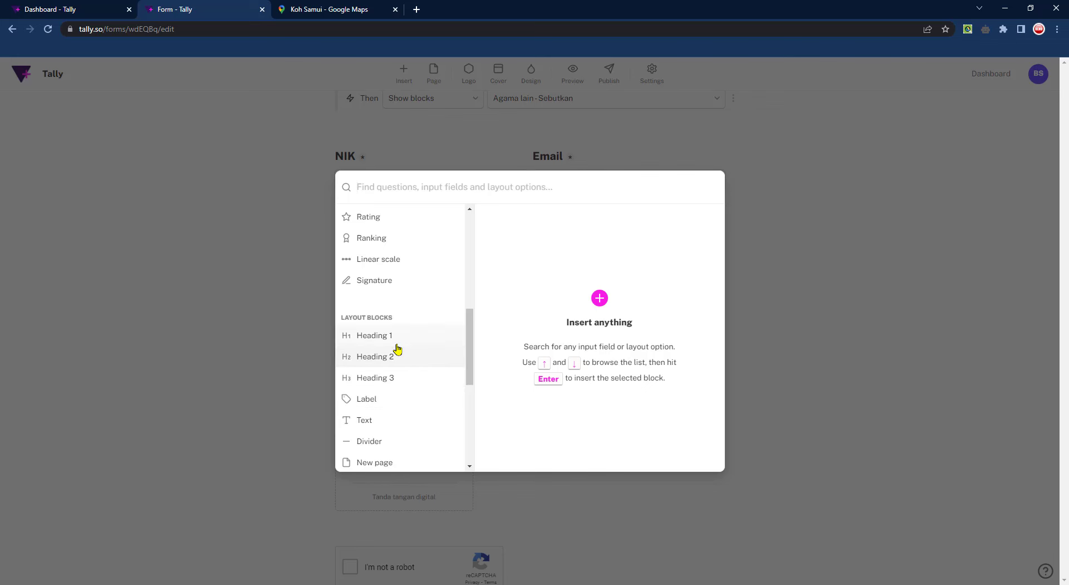
pyautogui.click(671, 224)
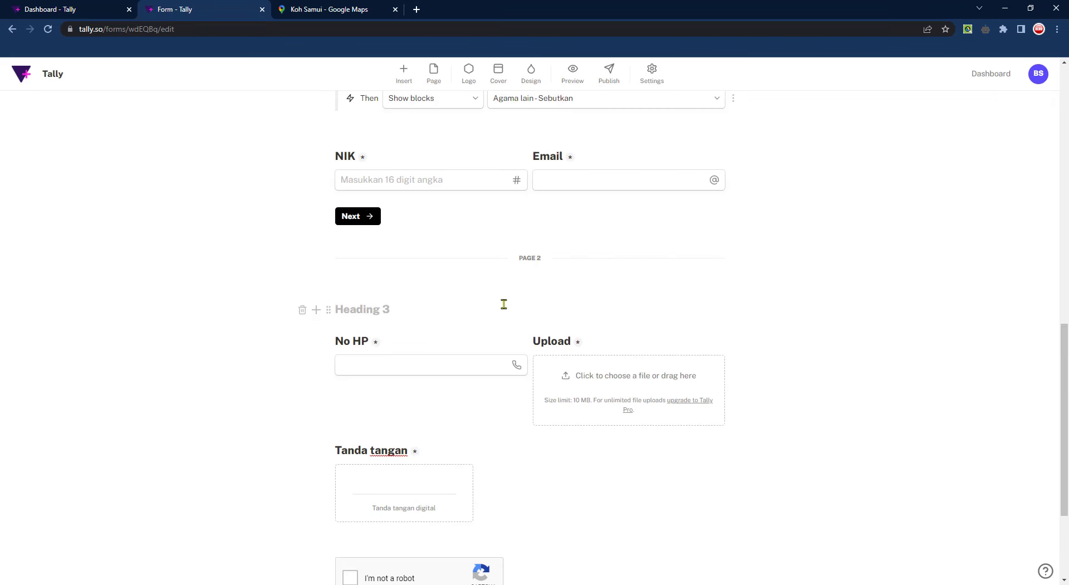
pyautogui.write('Upload Dokumen')
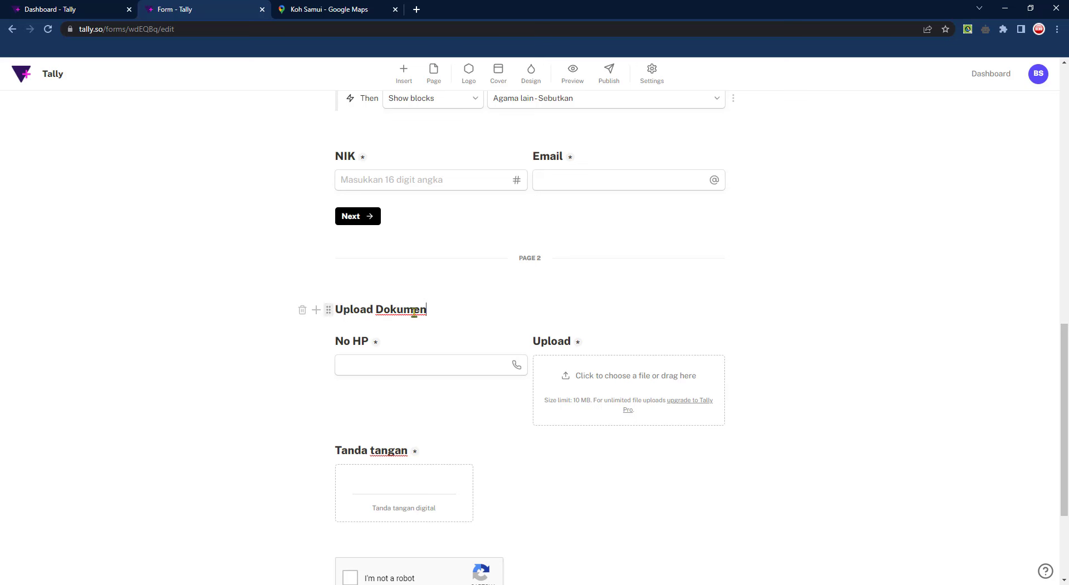
# Enter 'Dokumen' as the page break's page name
pyautogui.click(536, 263)
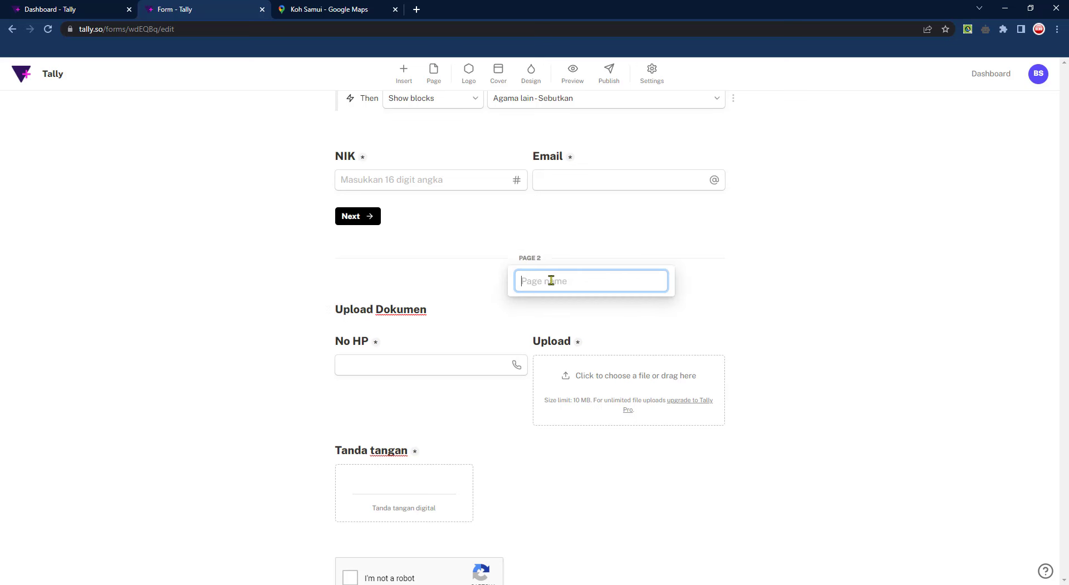
pyautogui.write('Doue')
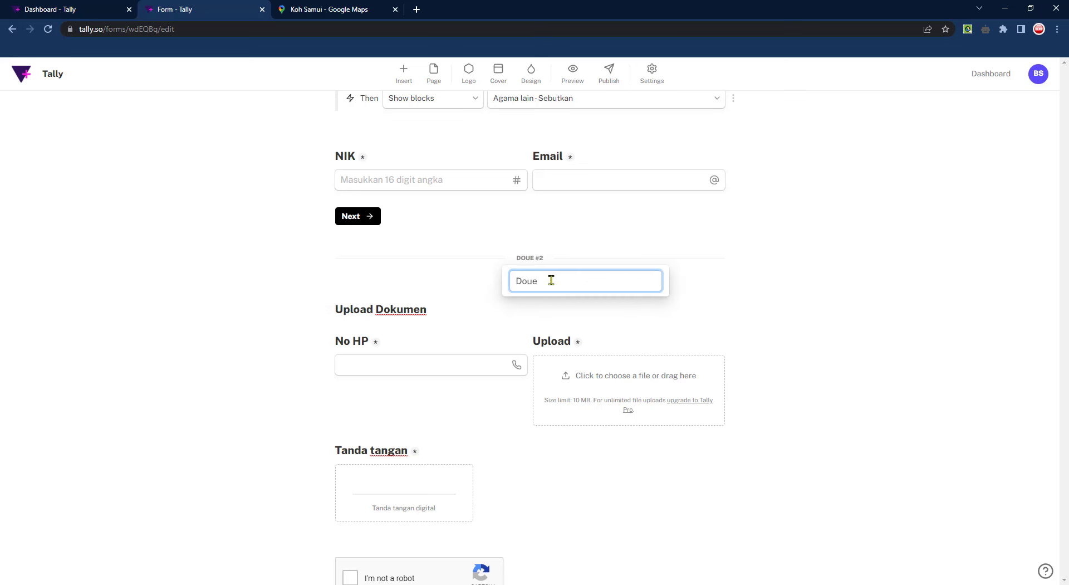
pyautogui.press('BackSpace')
pyautogui.press('BackSpace')
pyautogui.write('kumen')
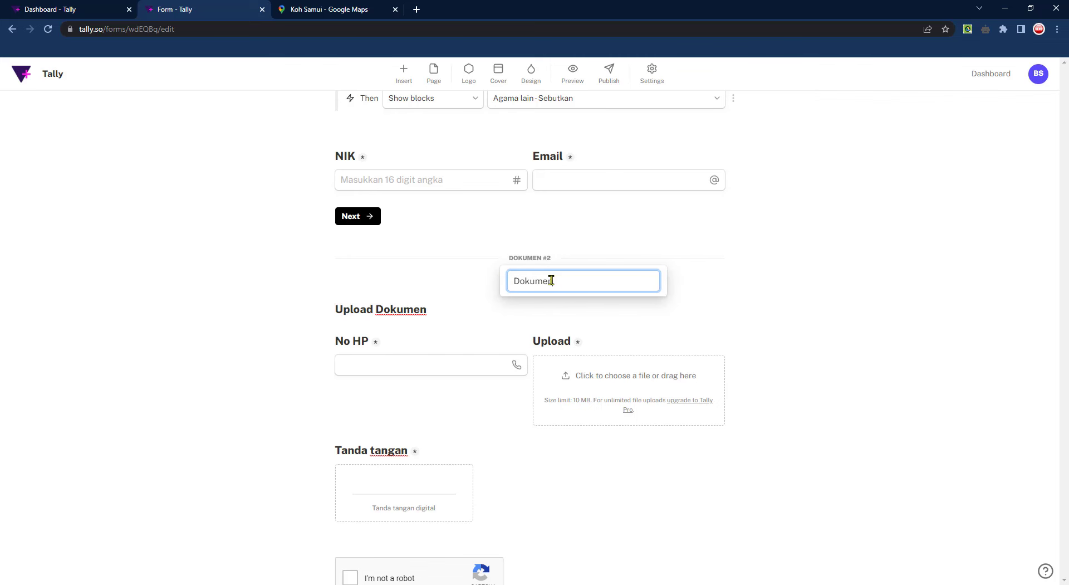
pyautogui.click(820, 340)
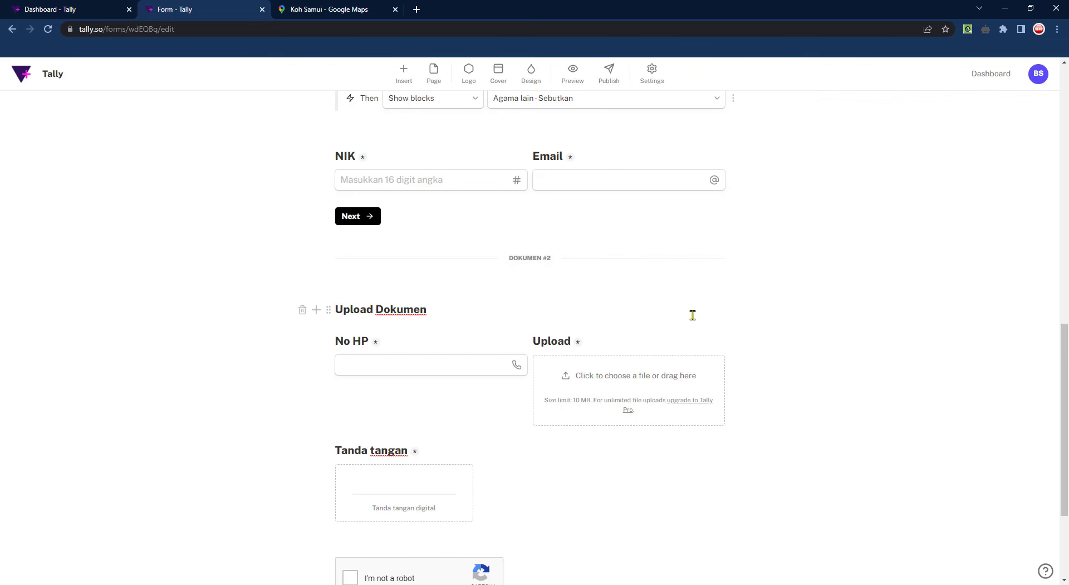
pyautogui.scroll(1, 666, 312)
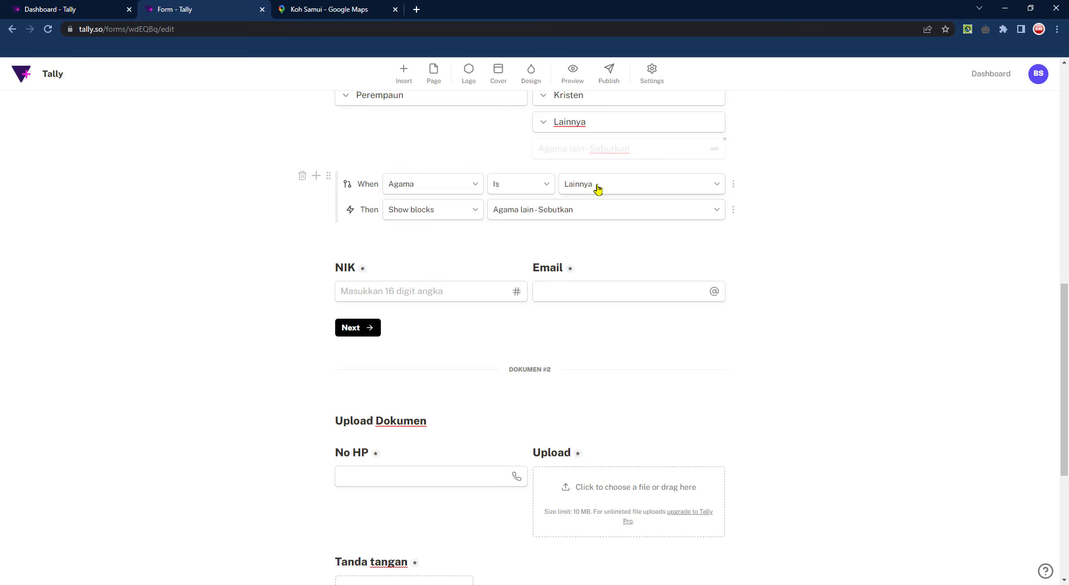
pyautogui.click(475, 209)
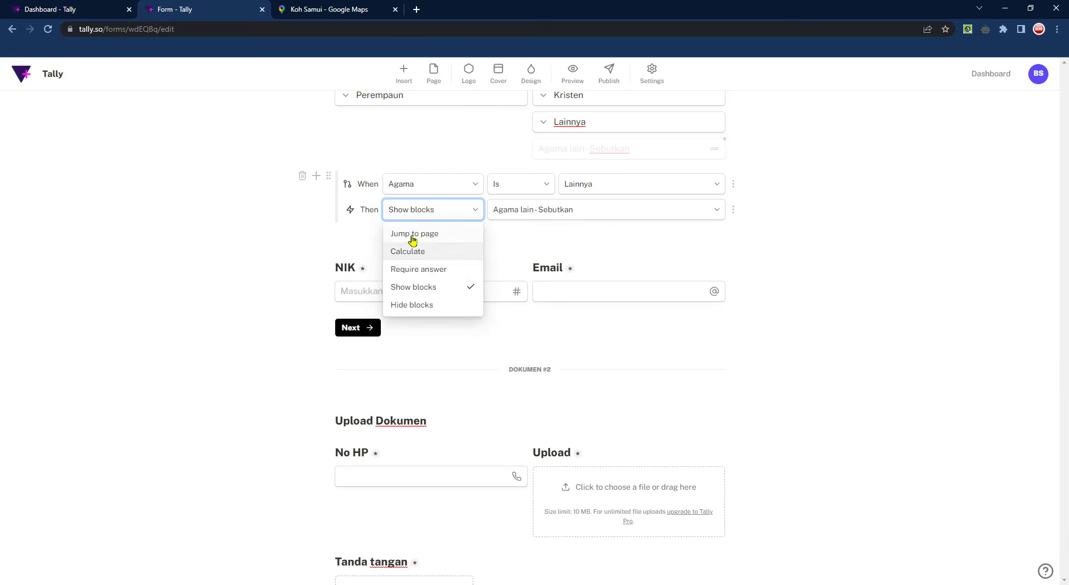
pyautogui.click(440, 238)
pyautogui.click(592, 216)
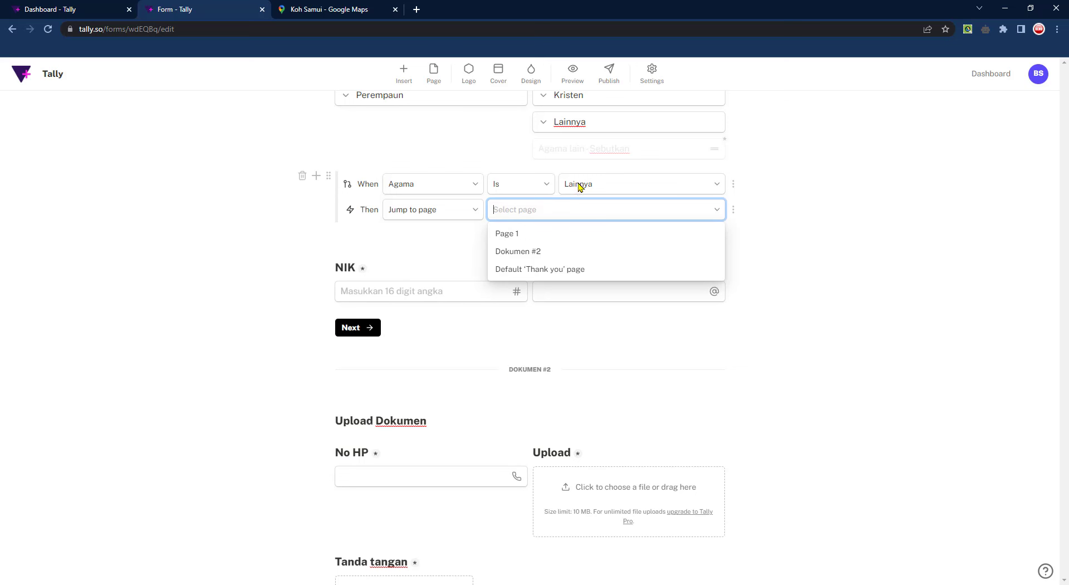
pyautogui.click(437, 210)
pyautogui.click(439, 211)
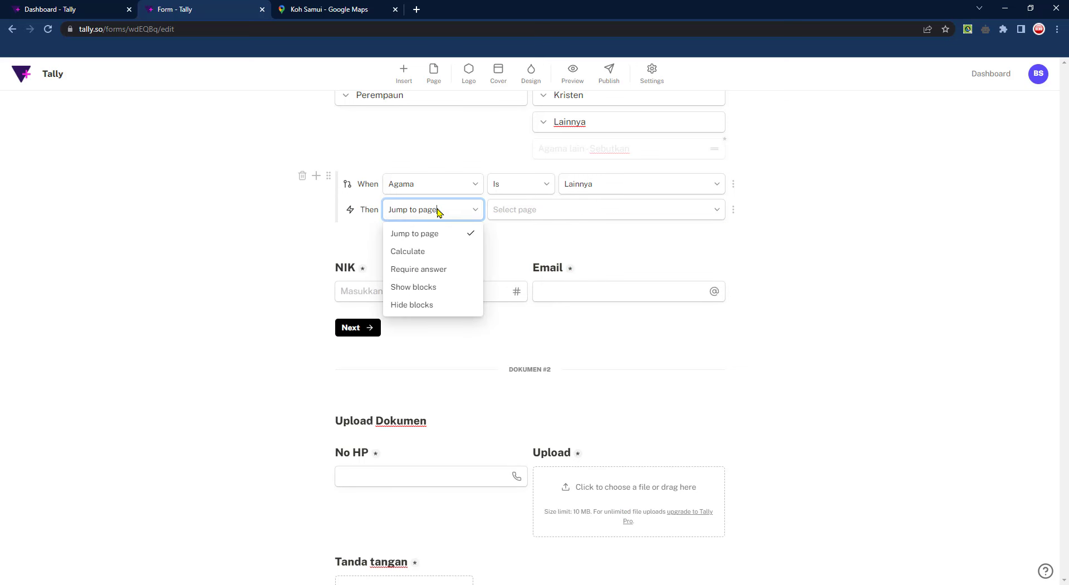
pyautogui.click(434, 290)
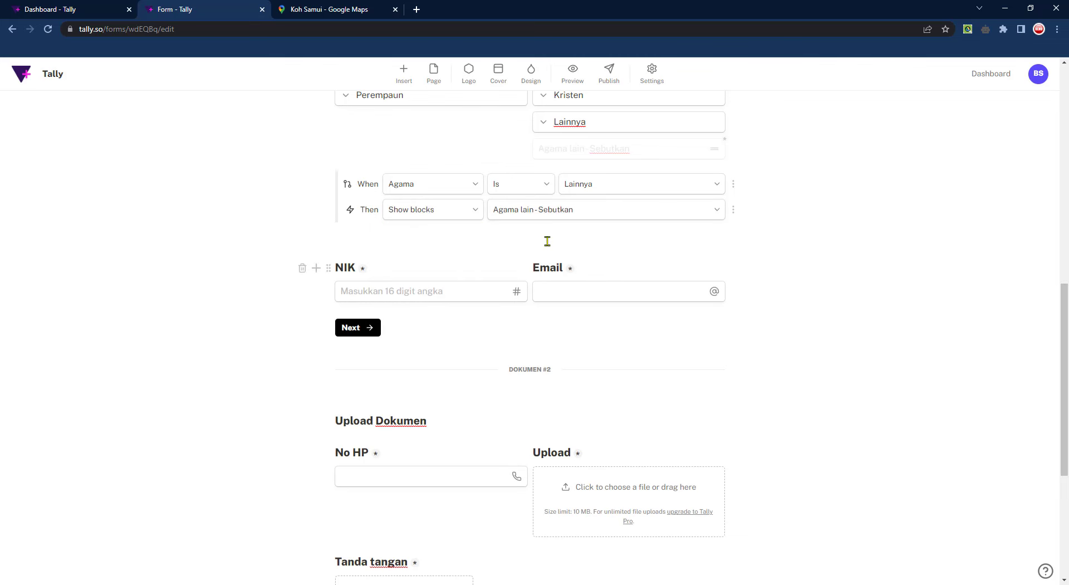
pyautogui.click(573, 74)
pyautogui.scroll(-4, 761, 361)
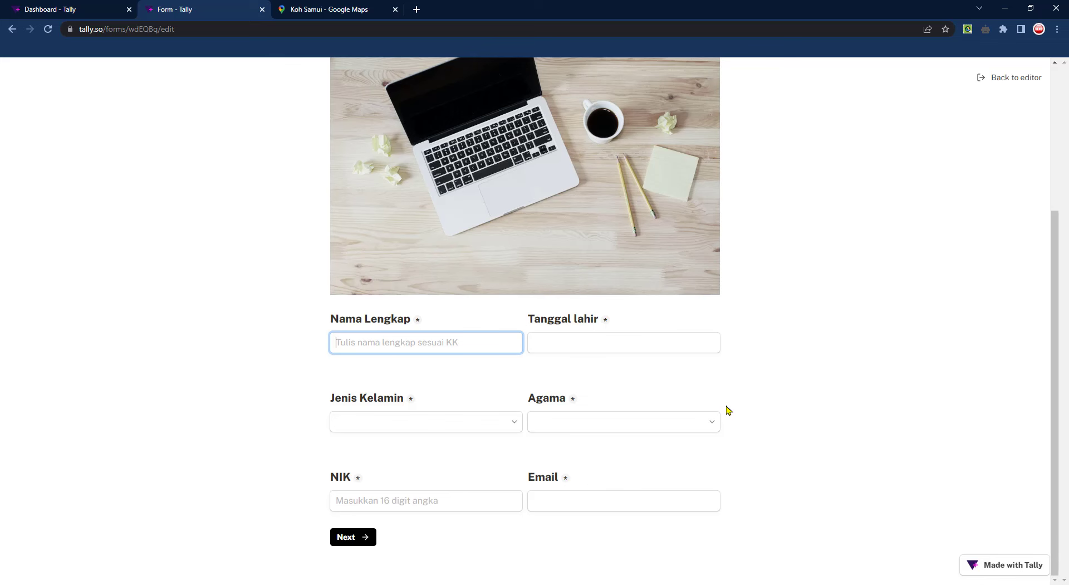
pyautogui.scroll(4, 729, 411)
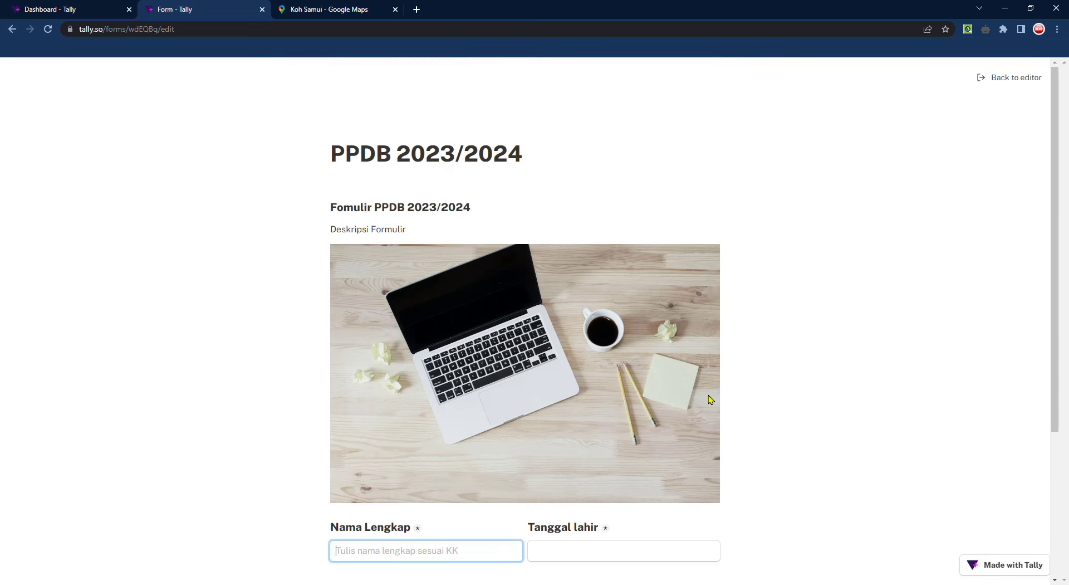
pyautogui.scroll(-4, 710, 399)
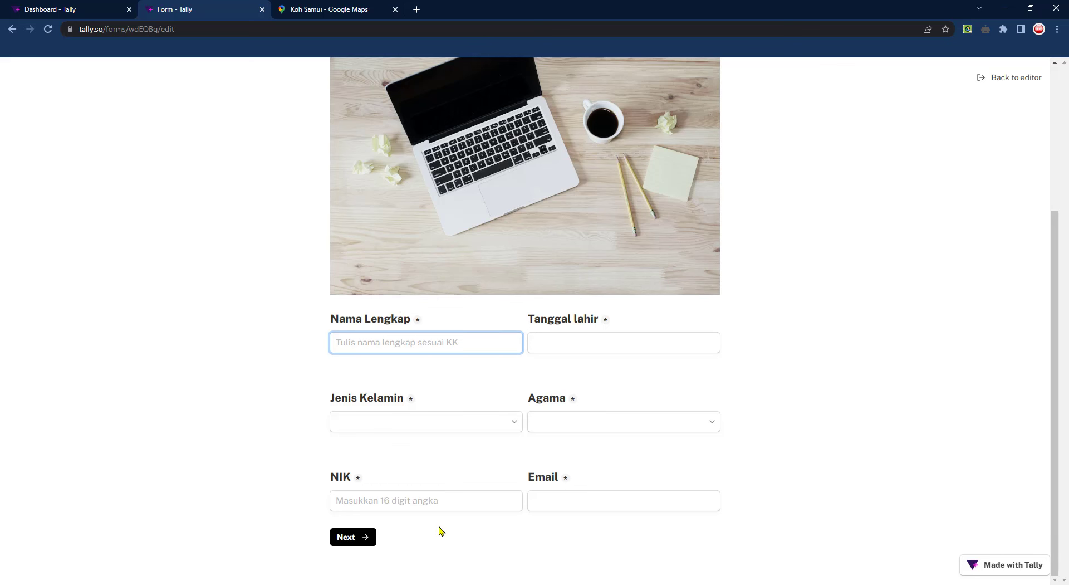
pyautogui.click(362, 537)
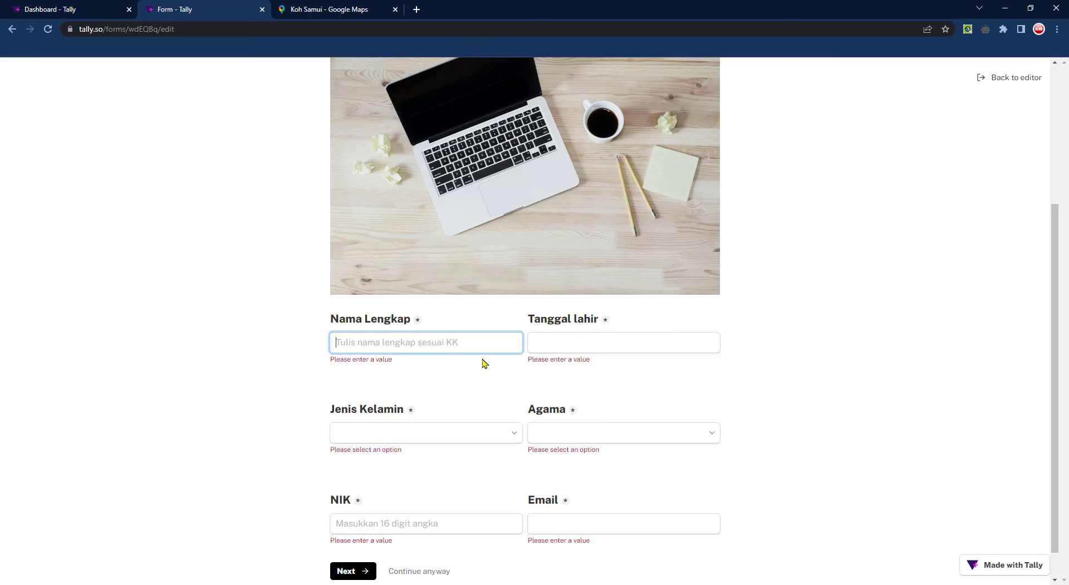
pyautogui.scroll(-1, 488, 365)
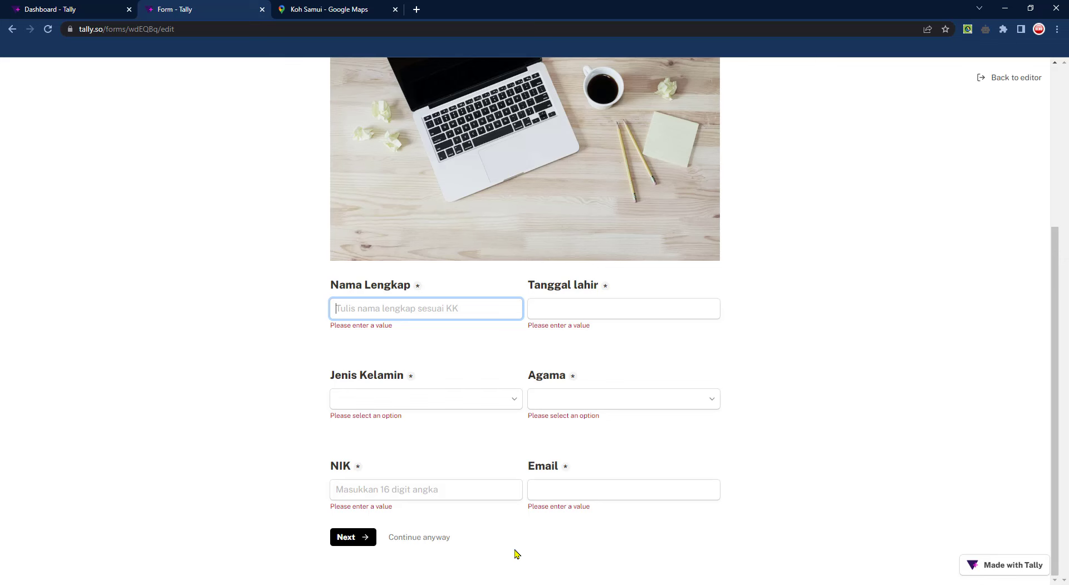
pyautogui.click(426, 538)
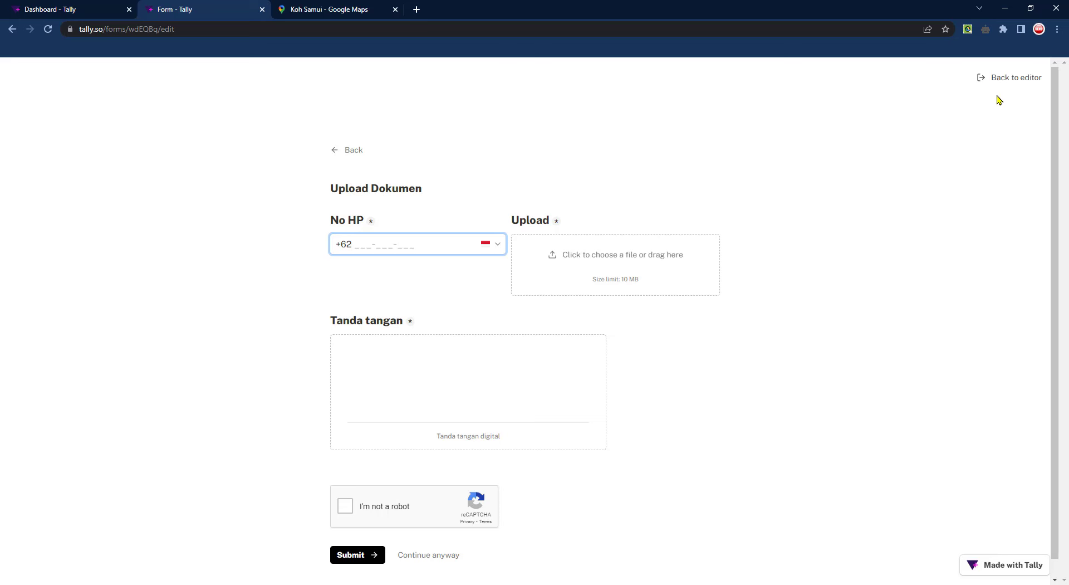
pyautogui.click(1002, 78)
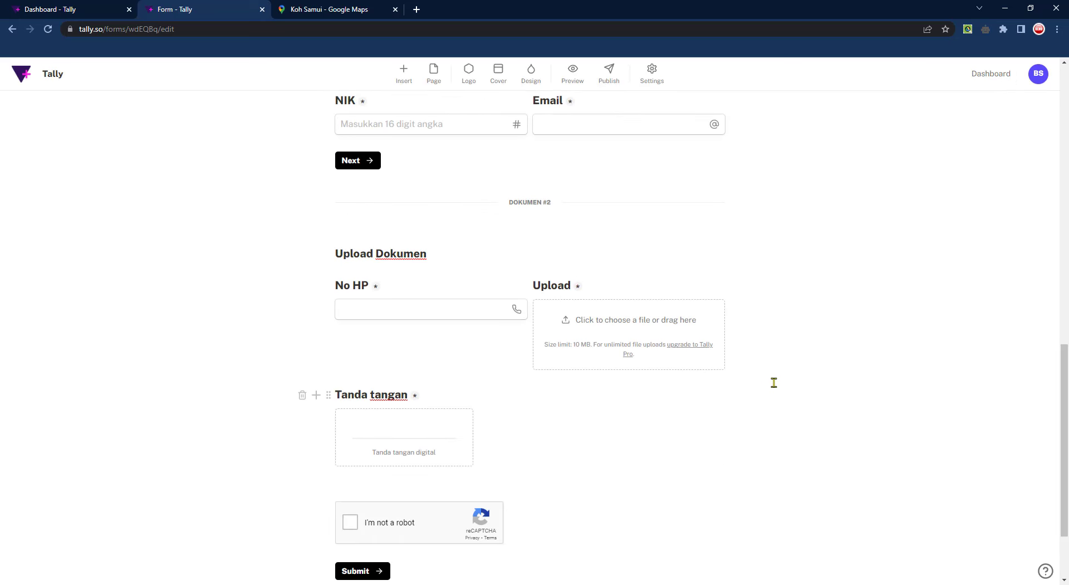
# Insert a 'Thank you' page after the reCAPTCHA, keeping its Thank you page setting on
pyautogui.scroll(-2, 768, 389)
pyautogui.click(611, 449)
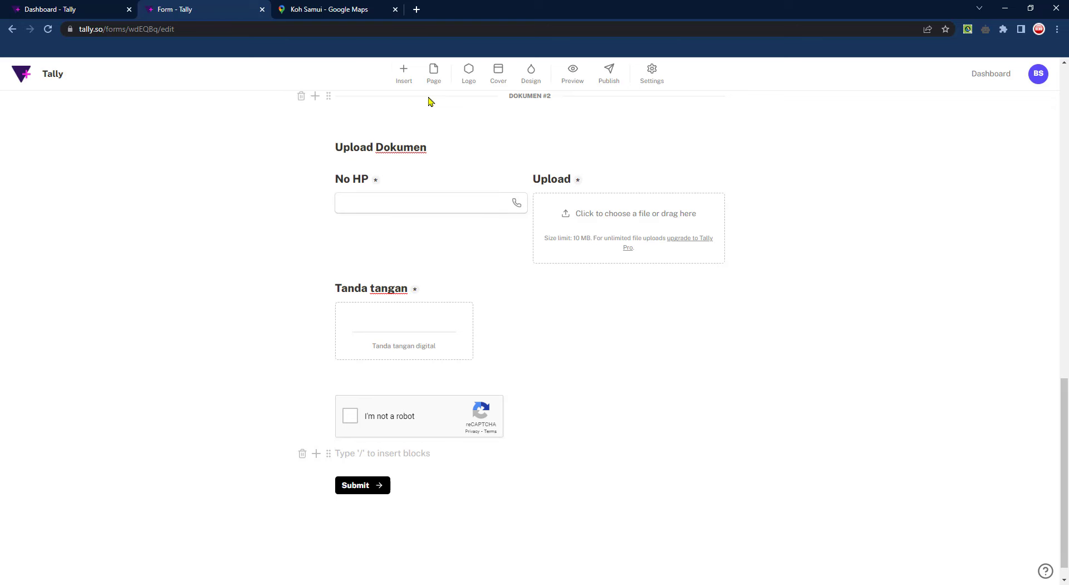
pyautogui.click(405, 76)
pyautogui.moveTo(470, 246); pyautogui.dragTo(474, 399)
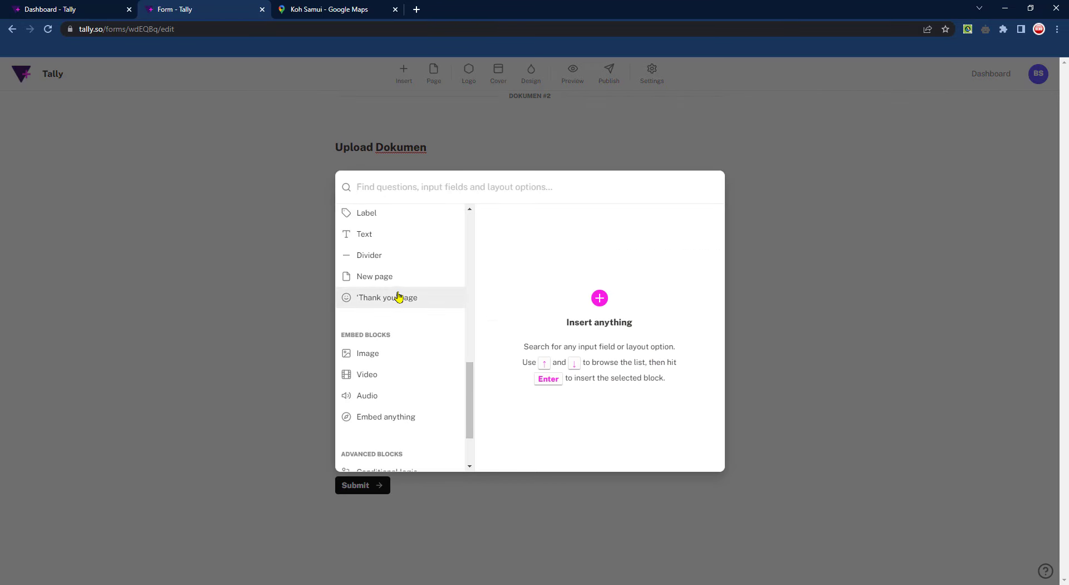
pyautogui.moveTo(406, 298)
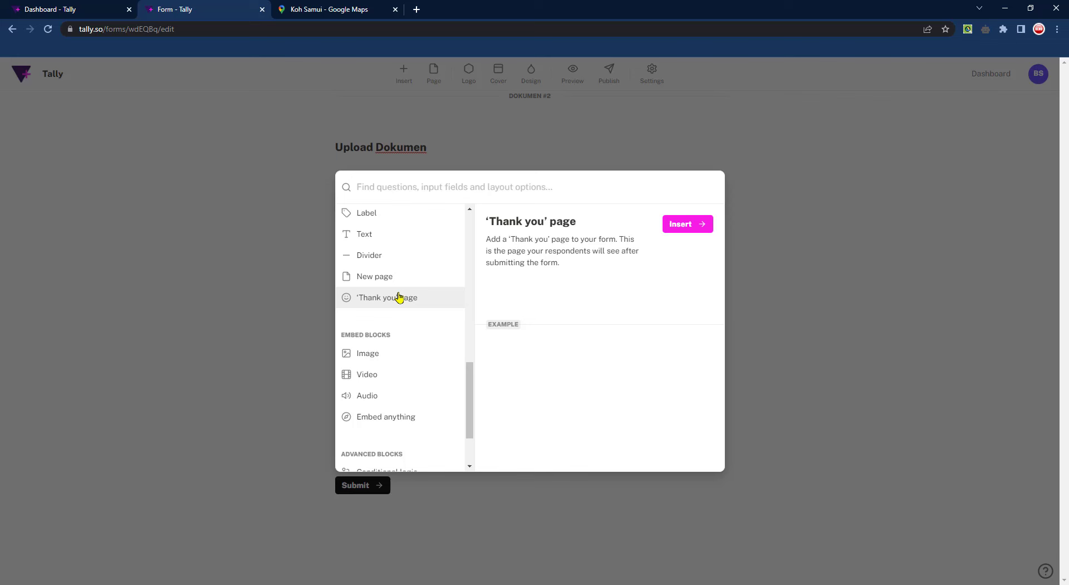
pyautogui.click(676, 225)
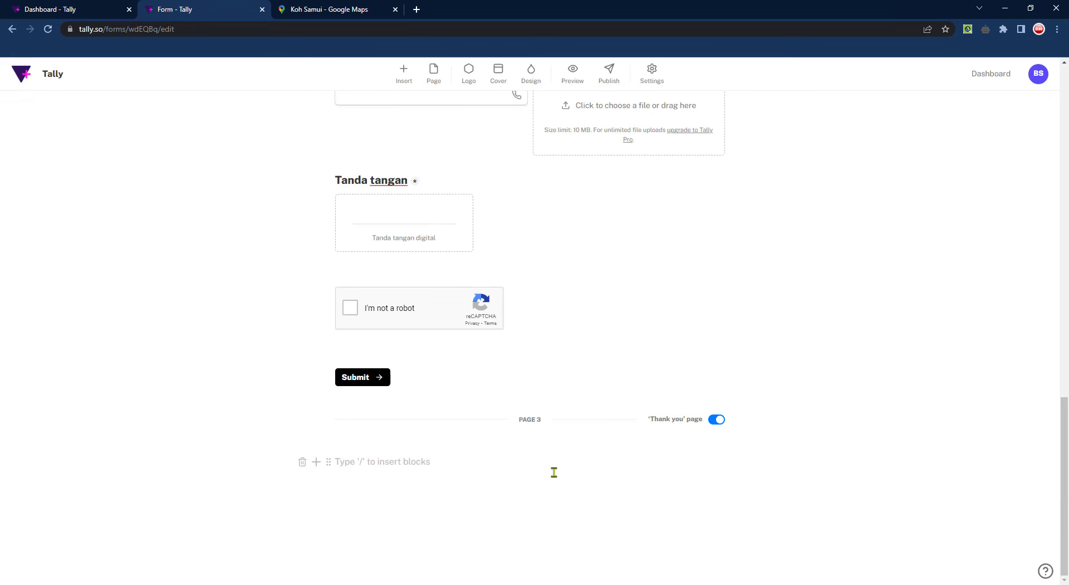
pyautogui.click(717, 422)
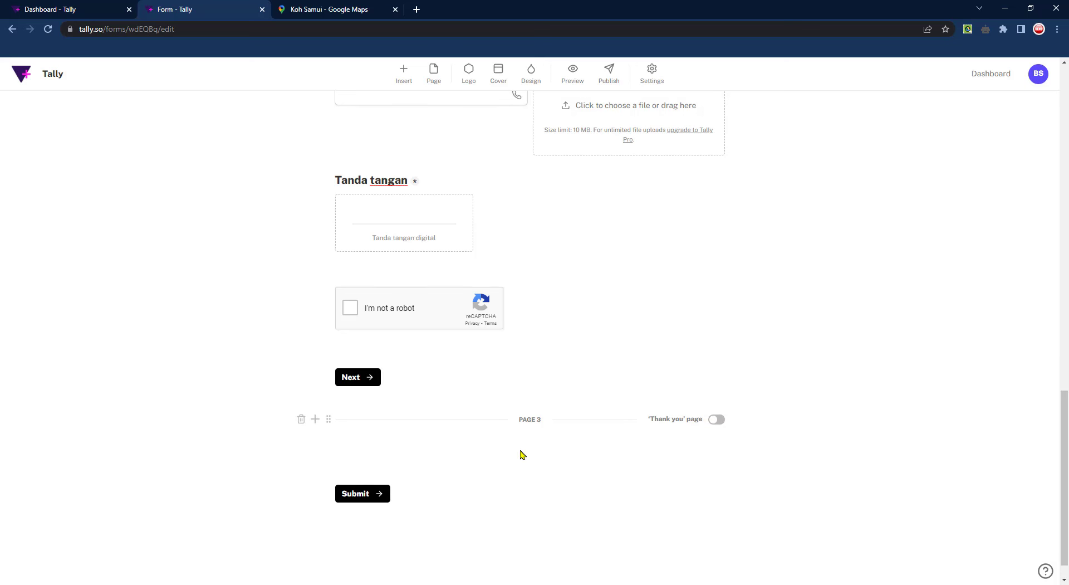
pyautogui.click(717, 421)
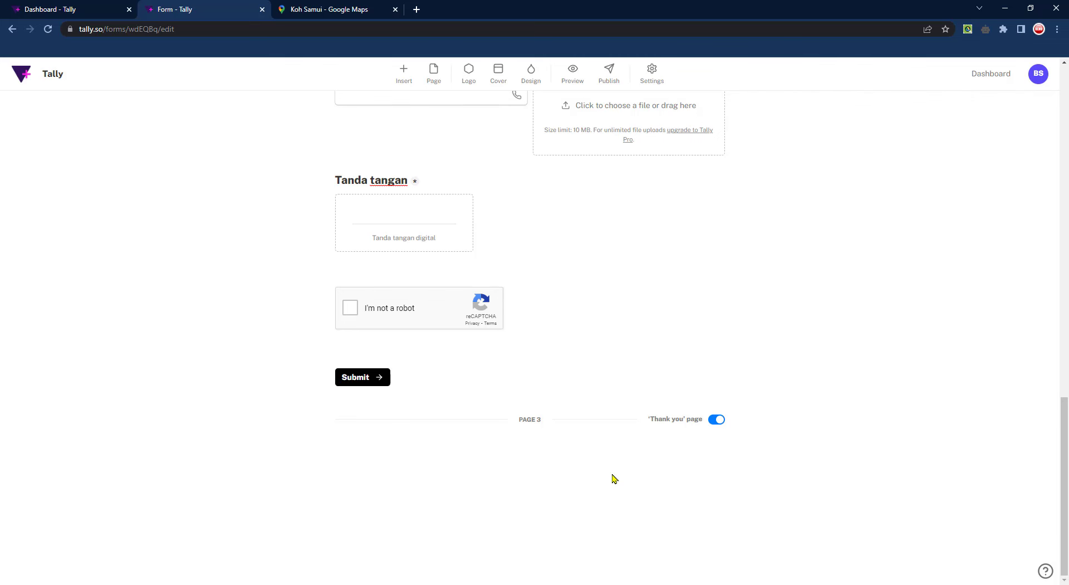
# Browse the block list for page 3 and close it without inserting anything
pyautogui.click(319, 422)
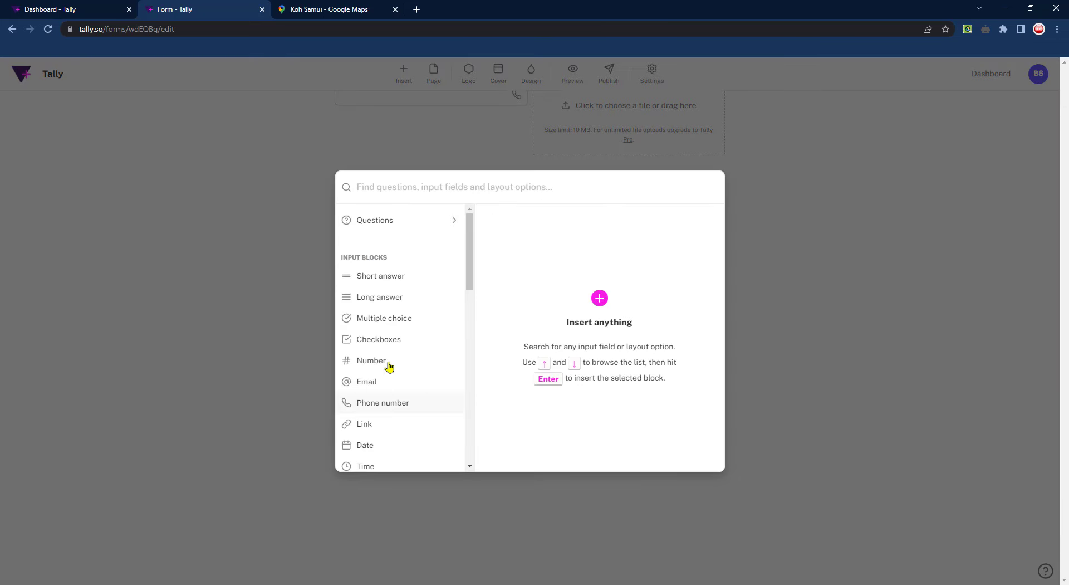
pyautogui.moveTo(473, 262)
pyautogui.mouseDown()
pyautogui.moveTo(473, 390)
pyautogui.moveTo(481, 347)
pyautogui.moveTo(471, 433)
pyautogui.mouseUp()
pyautogui.scroll(1, 456, 346)
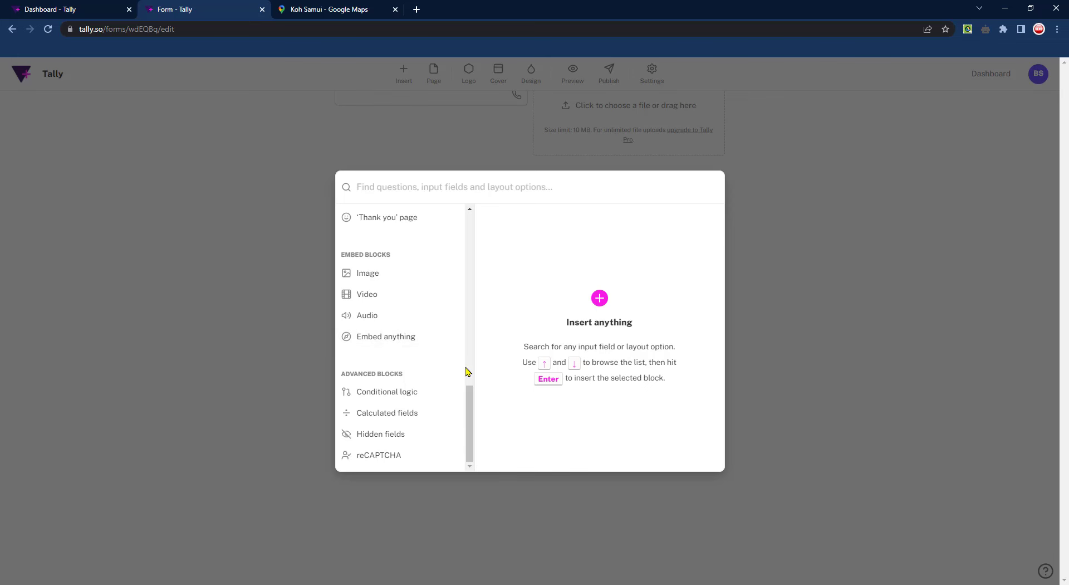
pyautogui.click(765, 455)
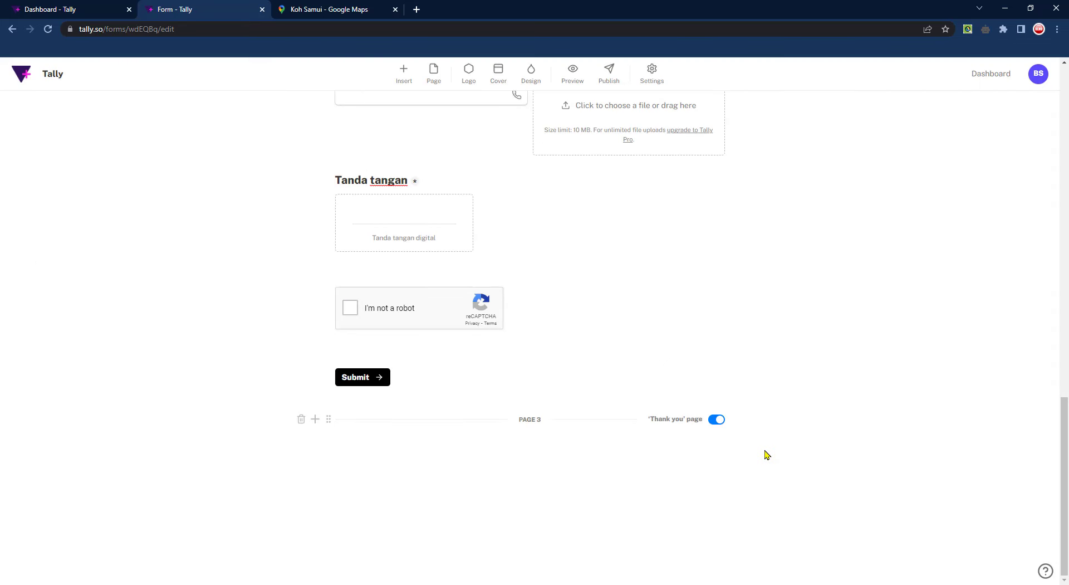
pyautogui.scroll(20, 841, 315)
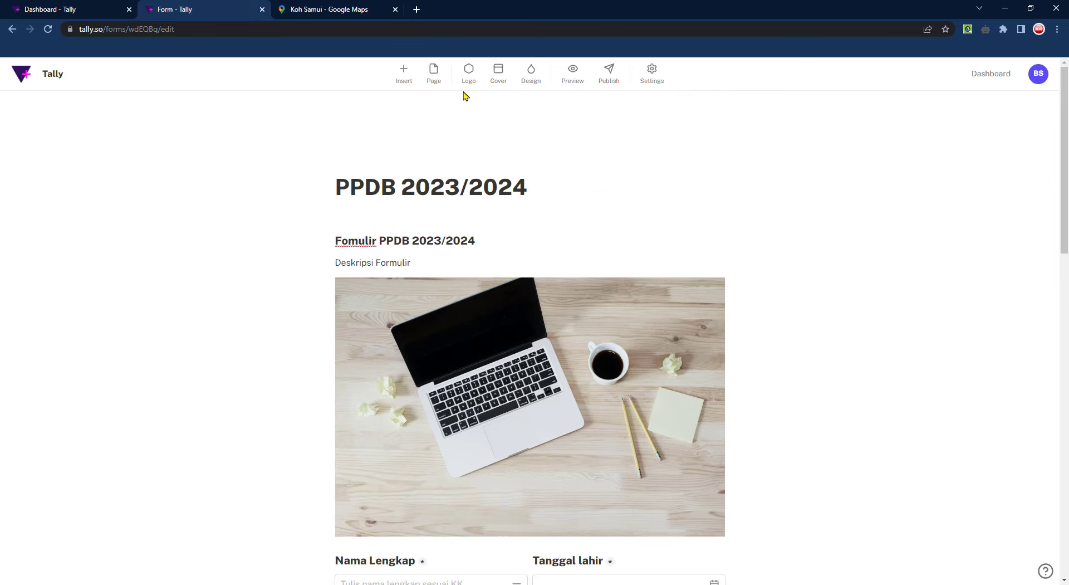
pyautogui.click(469, 75)
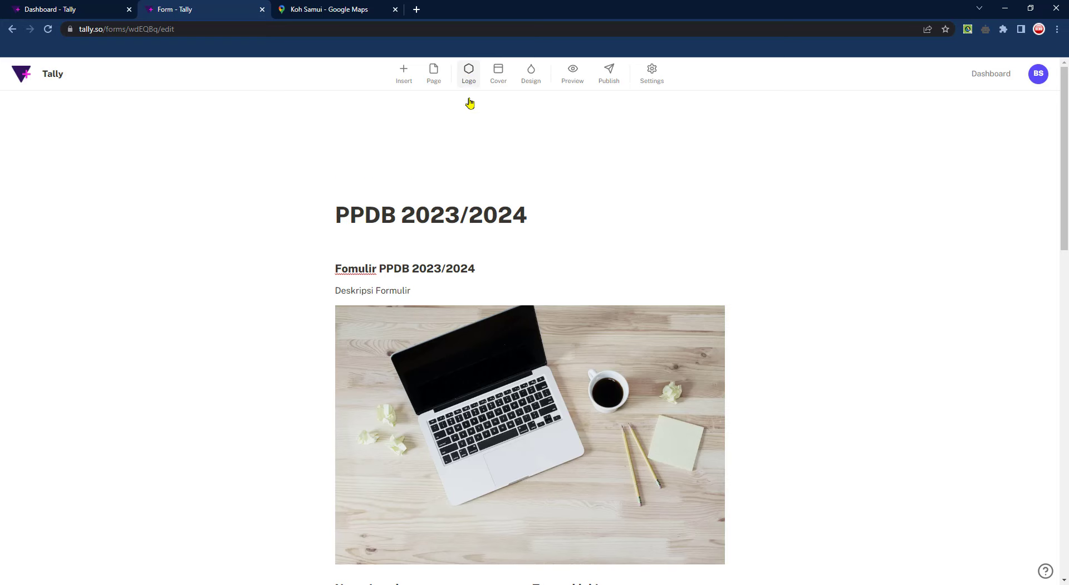
pyautogui.click(374, 147)
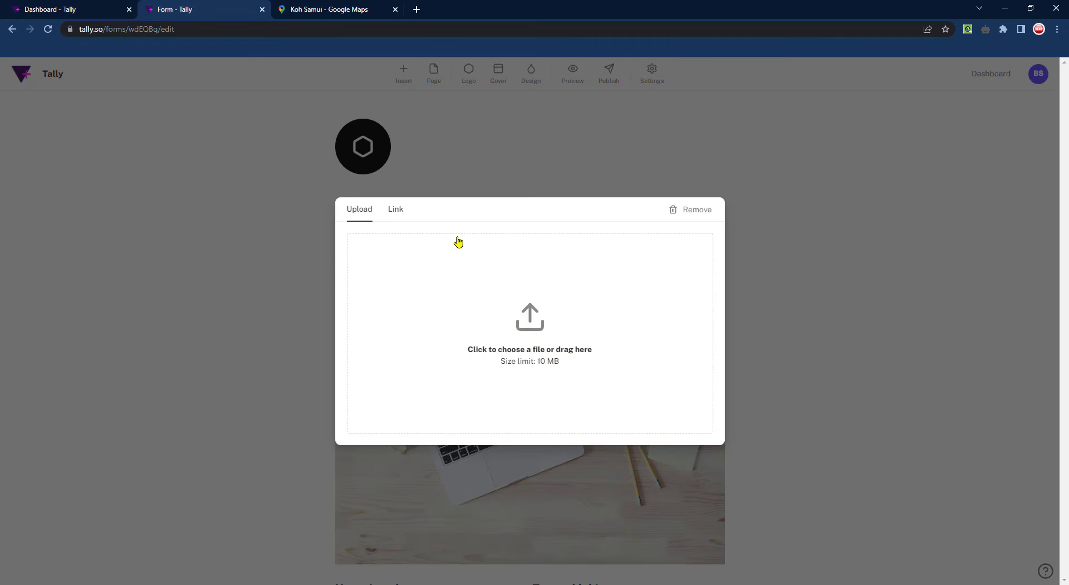
pyautogui.click(536, 333)
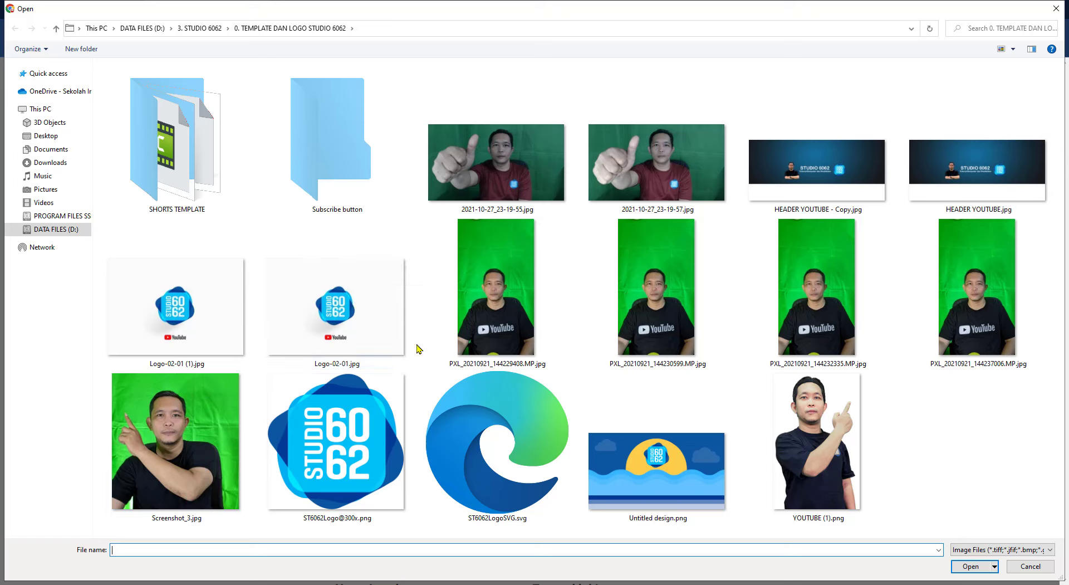
pyautogui.doubleClick(335, 437)
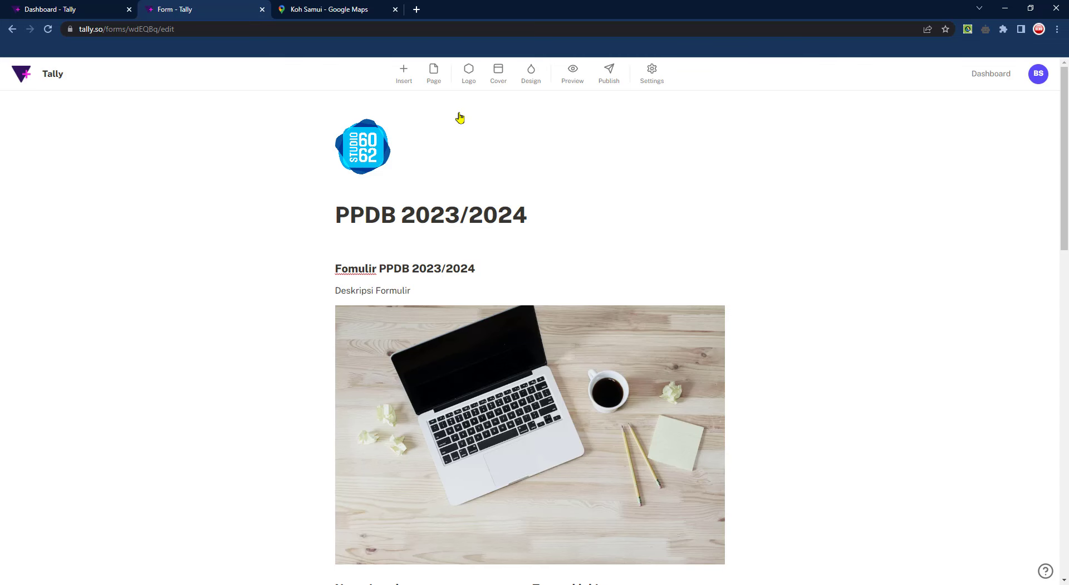
pyautogui.scroll(-1, 501, 76)
# Add a cover and, after comparing Link, Unsplash and Color options, choose the Unsplash desk-with-laptops photo
pyautogui.click(499, 74)
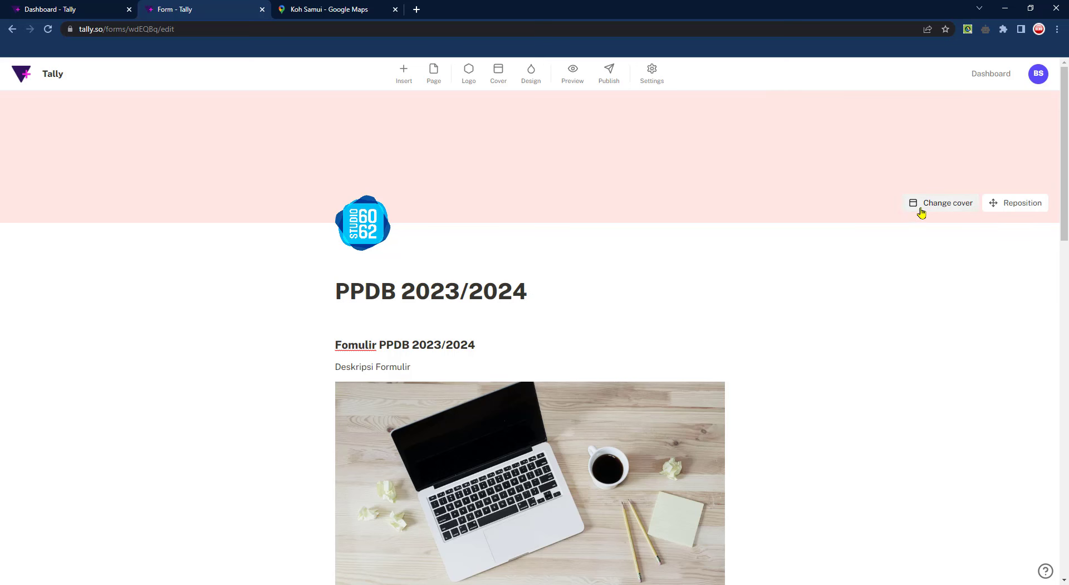
pyautogui.click(949, 206)
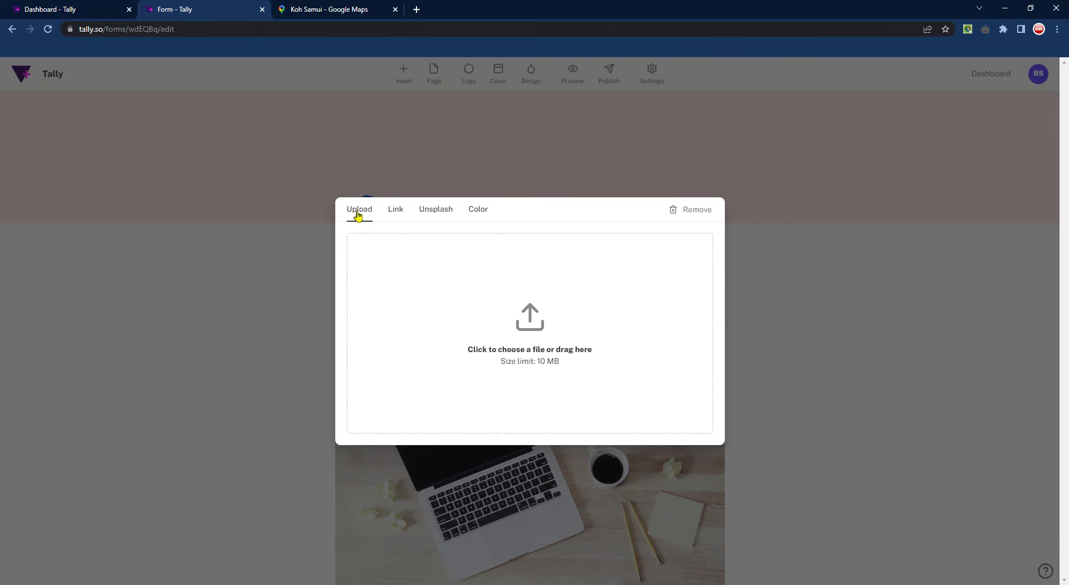
pyautogui.click(396, 210)
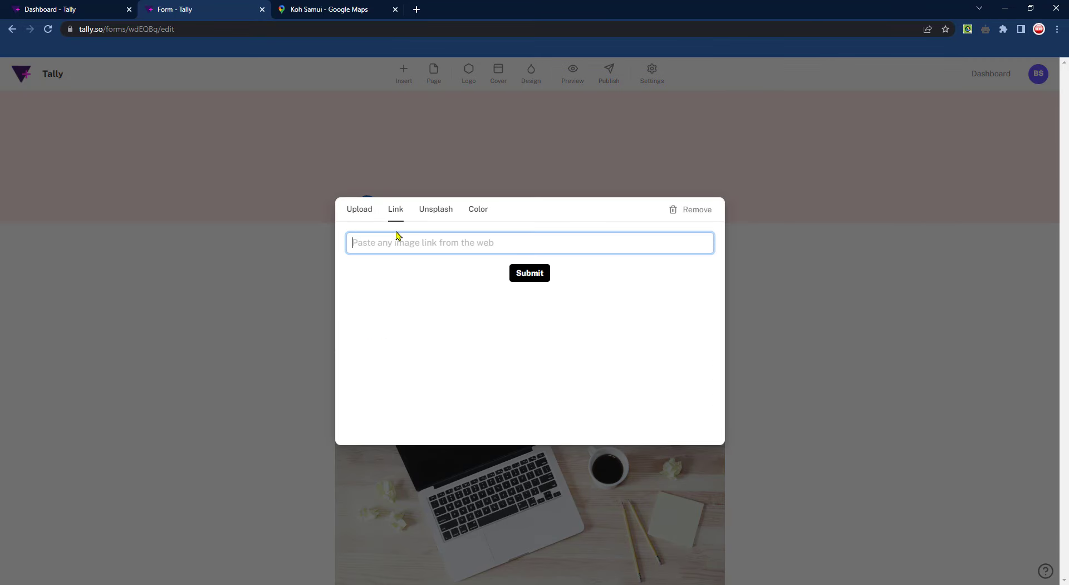
pyautogui.click(431, 210)
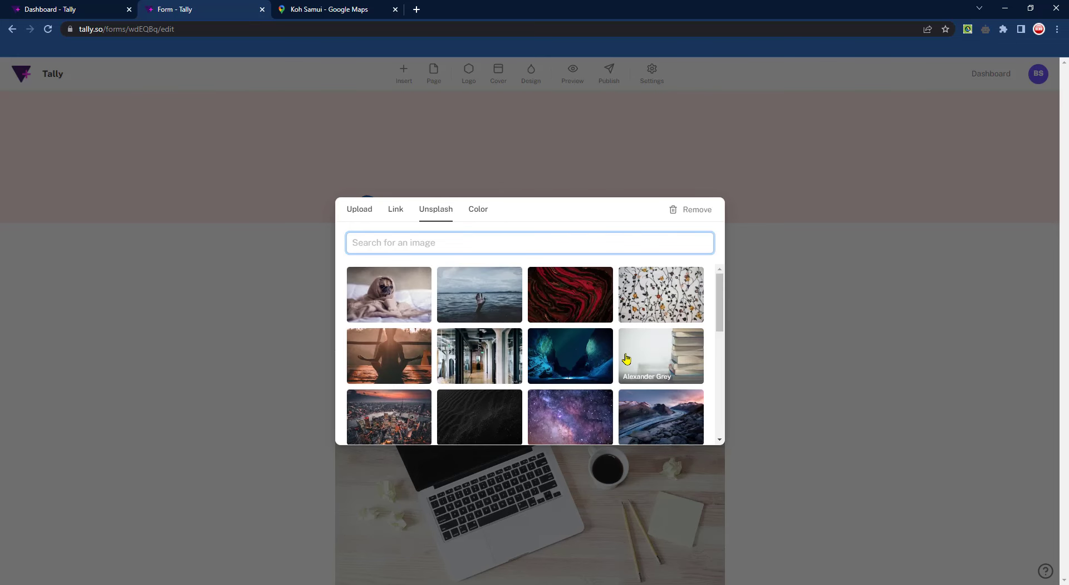
pyautogui.scroll(-1, 627, 360)
pyautogui.scroll(1, 584, 345)
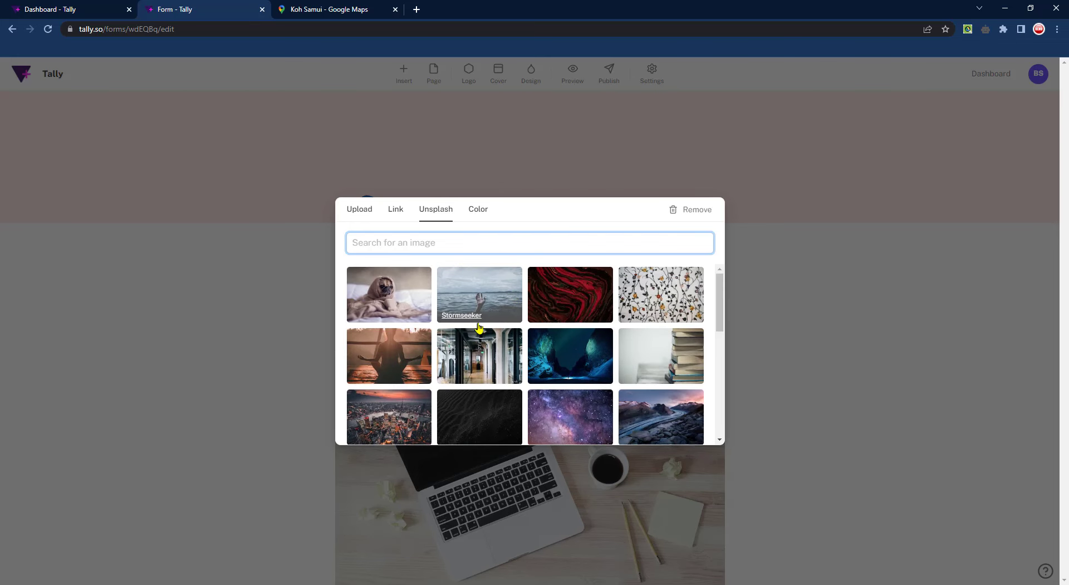
pyautogui.click(438, 216)
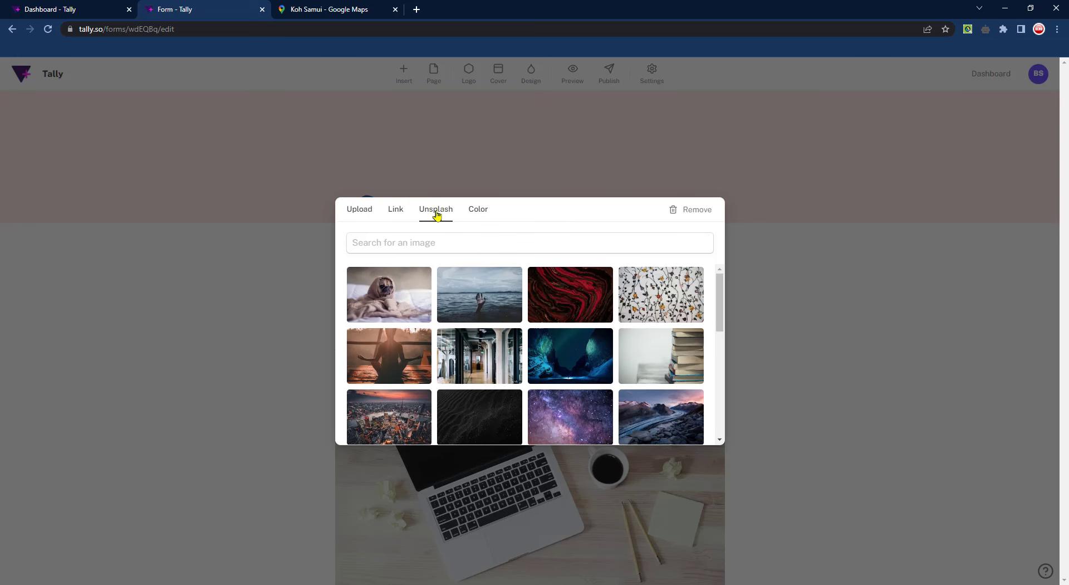
pyautogui.click(396, 210)
pyautogui.click(448, 211)
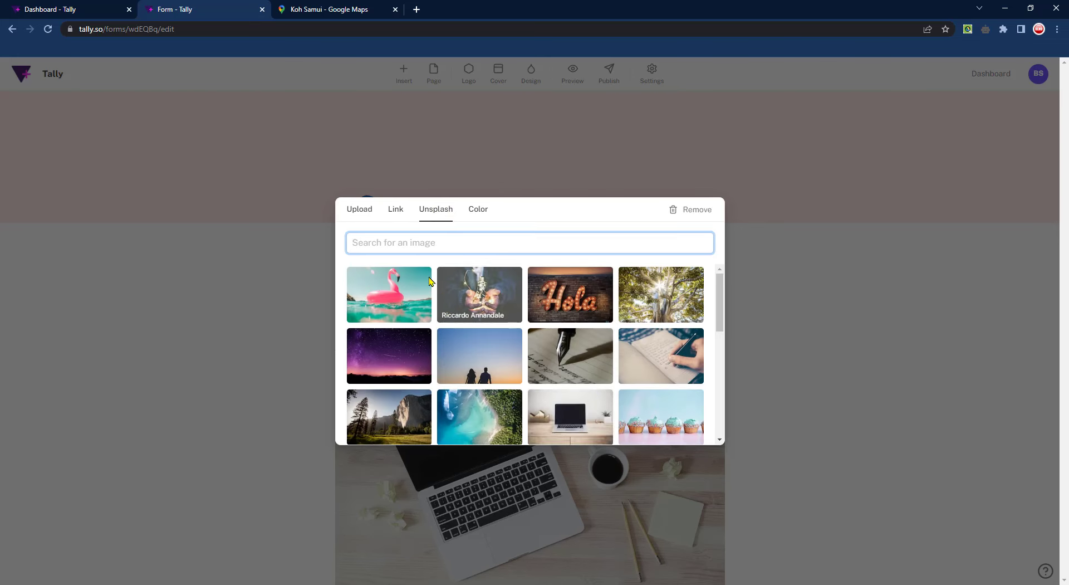
pyautogui.click(392, 216)
pyautogui.click(440, 214)
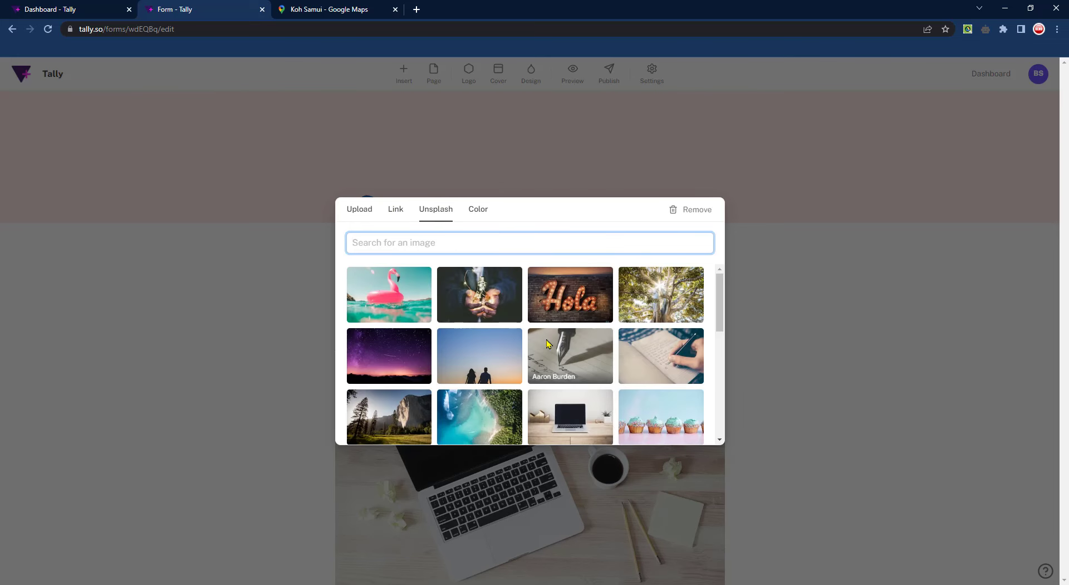
pyautogui.click(396, 214)
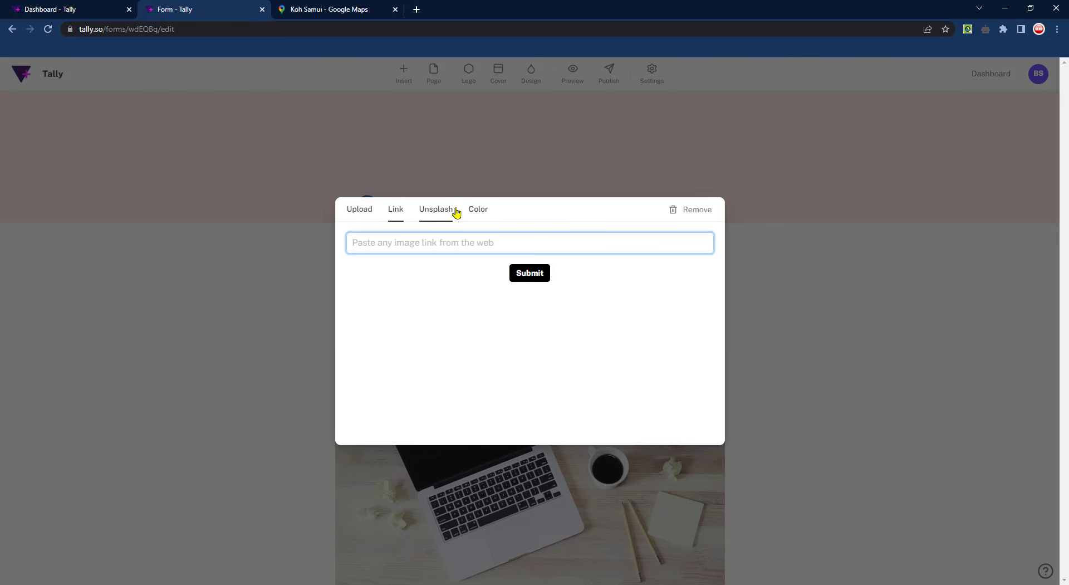
pyautogui.click(483, 213)
pyautogui.click(435, 214)
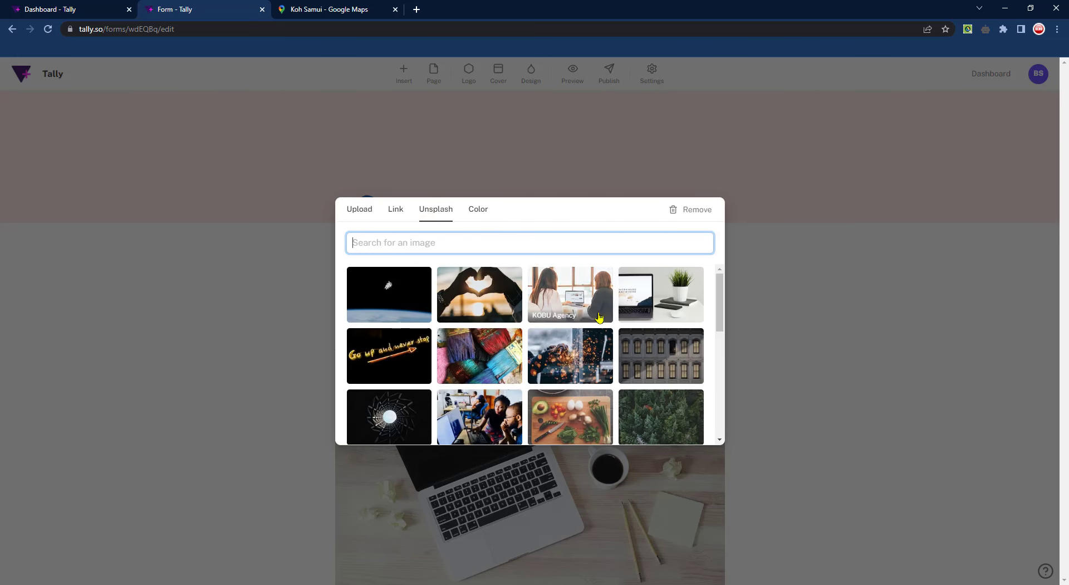
pyautogui.click(478, 211)
pyautogui.click(442, 215)
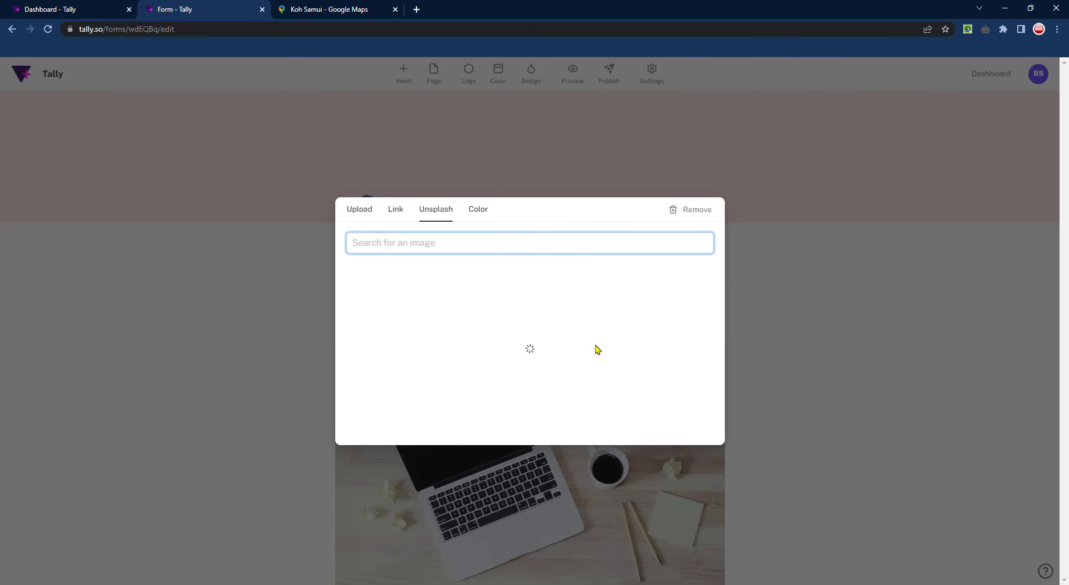
pyautogui.scroll(-2, 588, 357)
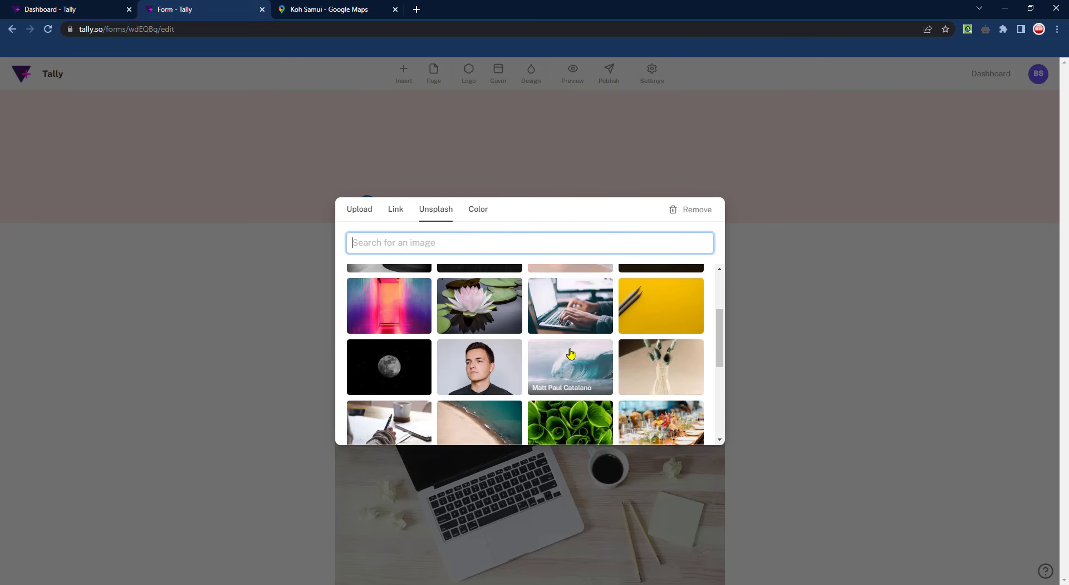
pyautogui.scroll(-2, 592, 370)
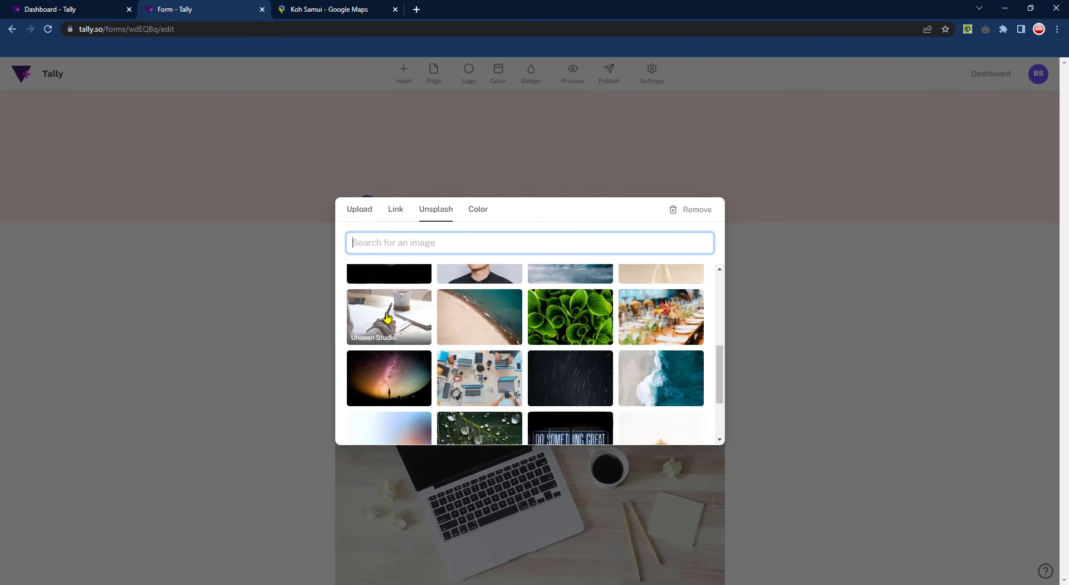
pyautogui.click(492, 390)
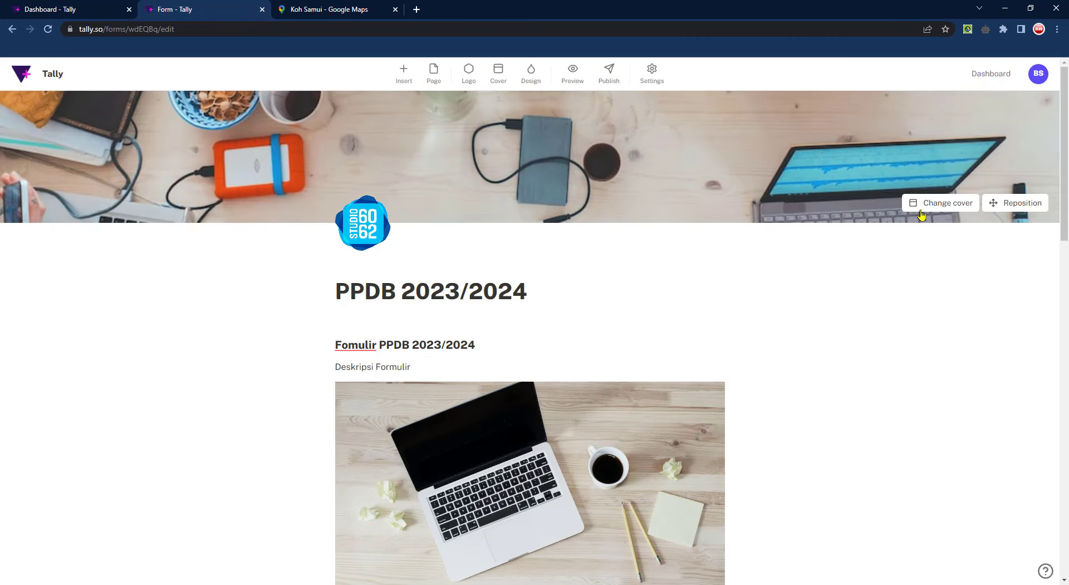
# Reposition the cover image slightly upward and save the position
pyautogui.click(1016, 202)
pyautogui.moveTo(748, 177); pyautogui.dragTo(736, 148)
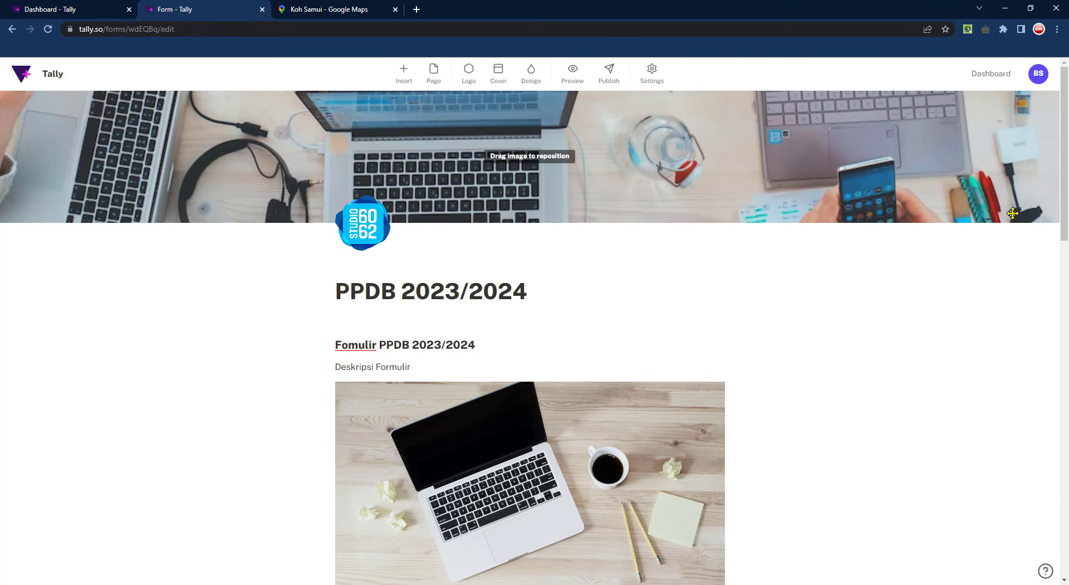
pyautogui.click(953, 204)
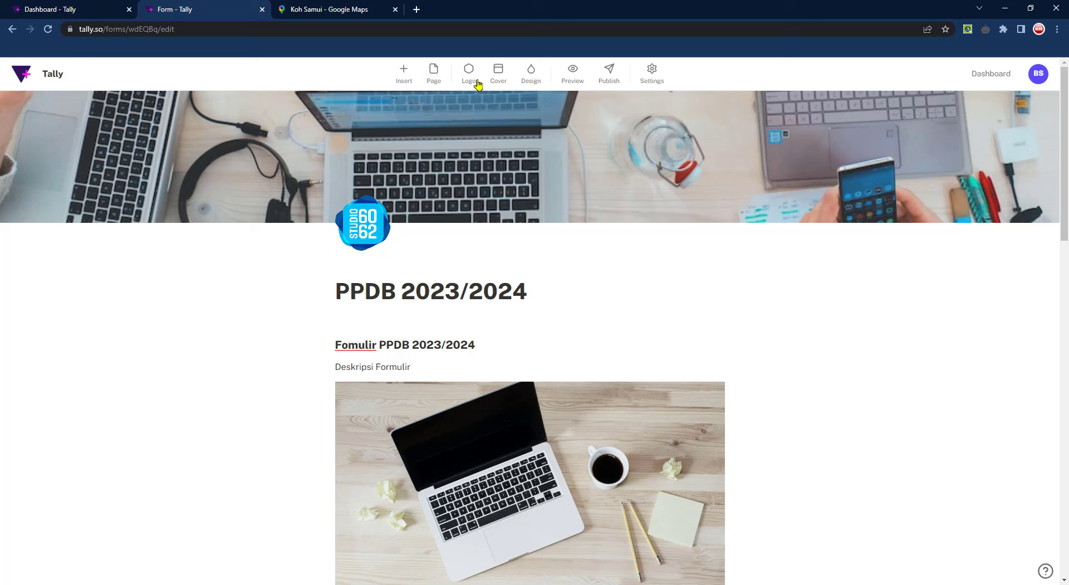
# Switch the design from Dark to a Custom theme with red #FF4444 button background
pyautogui.click(531, 78)
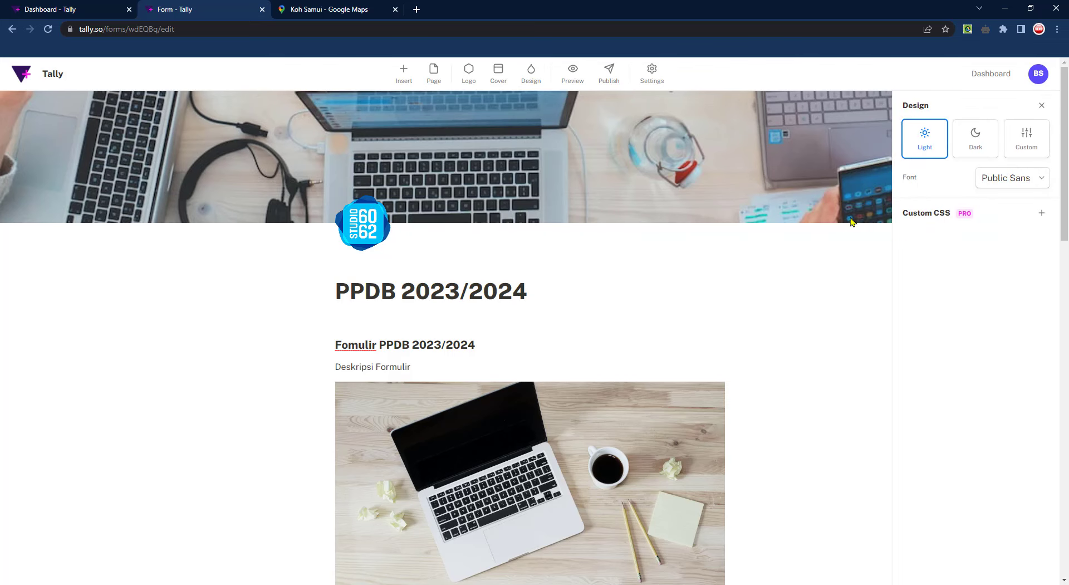
pyautogui.click(976, 138)
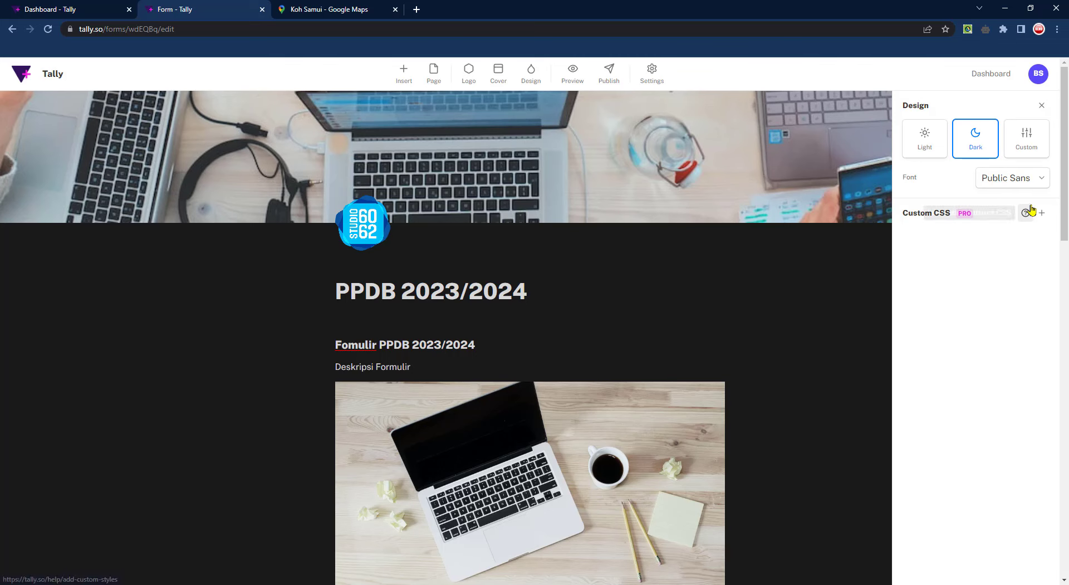
pyautogui.click(1036, 147)
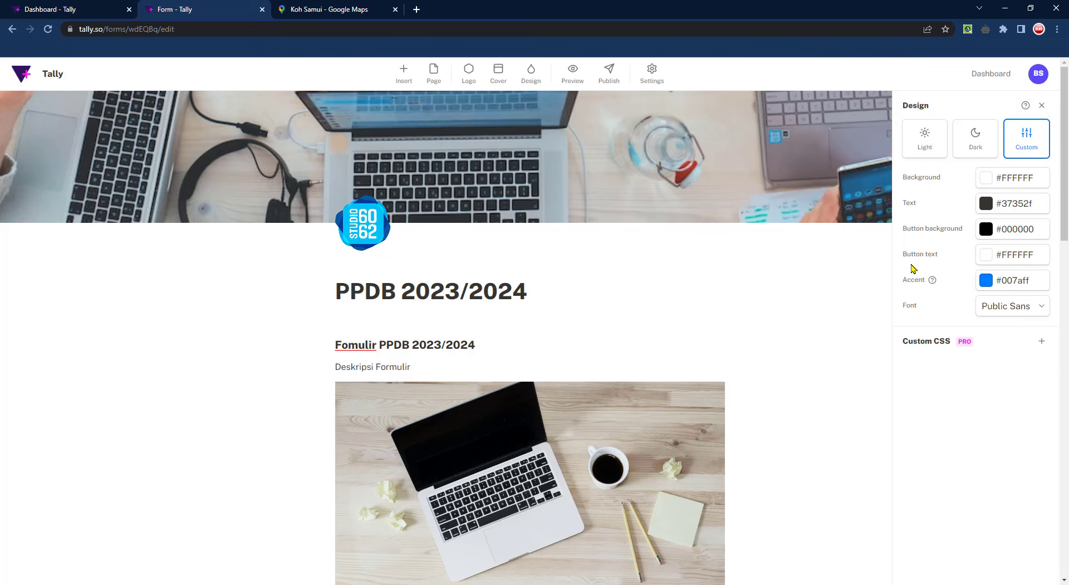
pyautogui.scroll(-15, 663, 385)
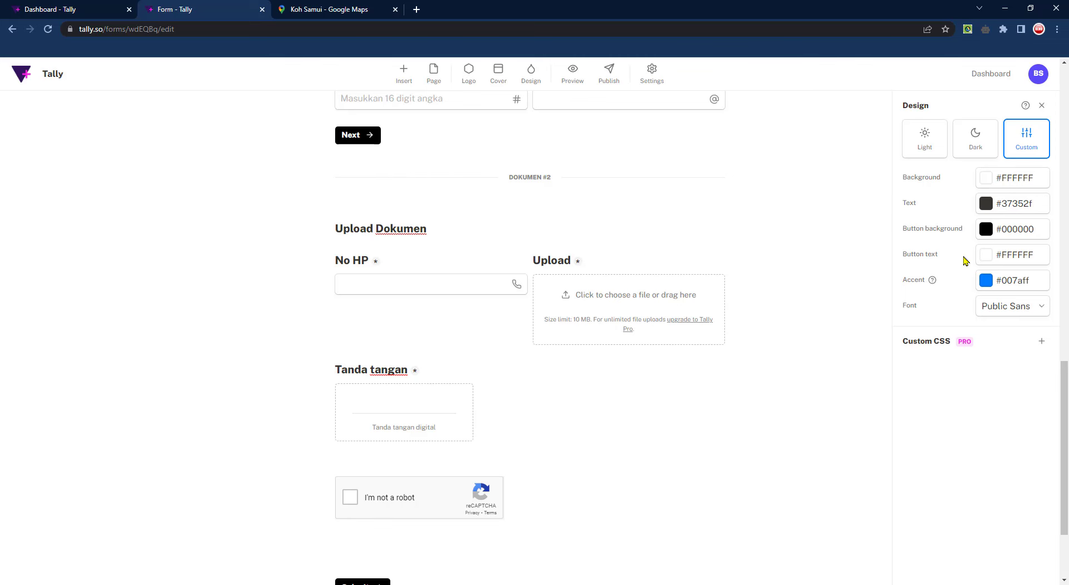
pyautogui.click(987, 232)
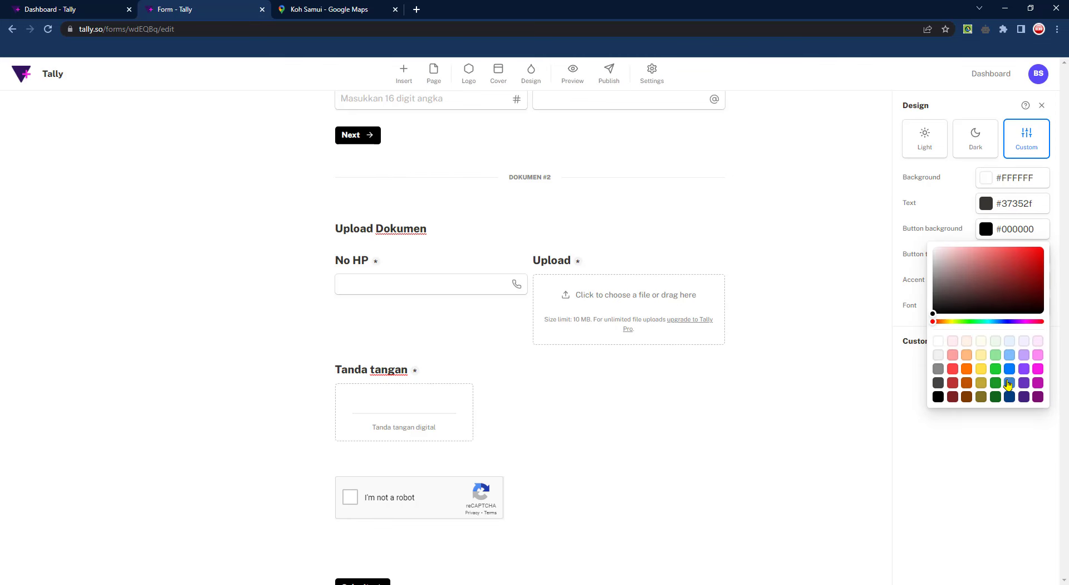
pyautogui.click(953, 369)
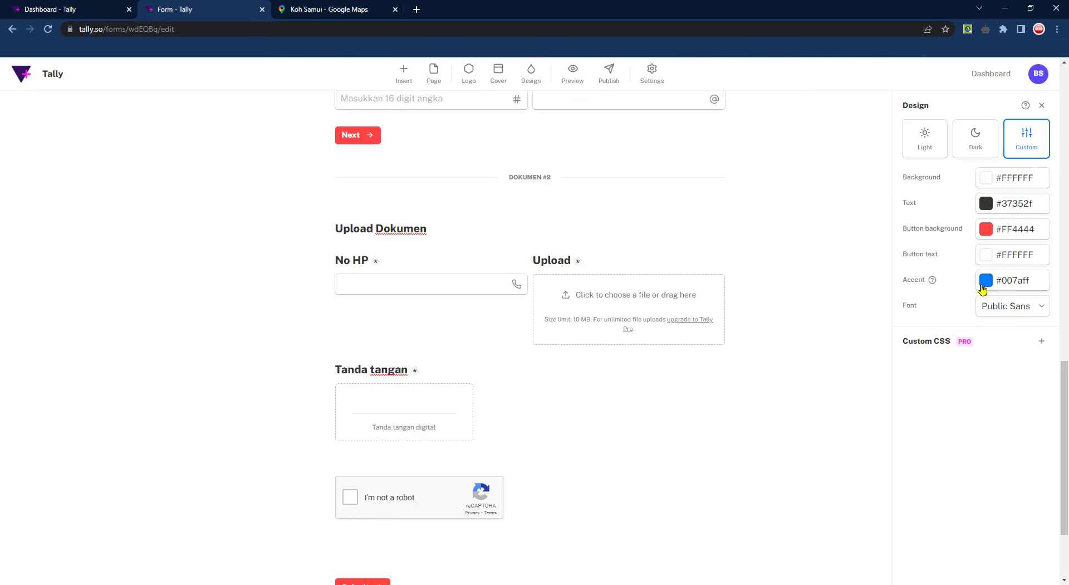
pyautogui.scroll(20, 753, 320)
pyautogui.scroll(-20, 753, 321)
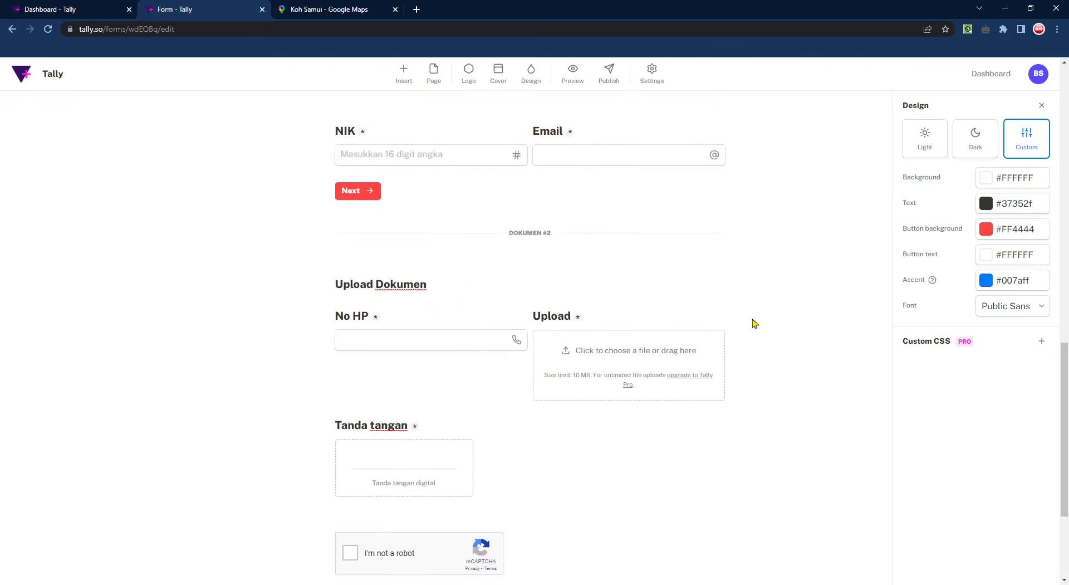
pyautogui.scroll(10, 754, 323)
pyautogui.scroll(6, 755, 323)
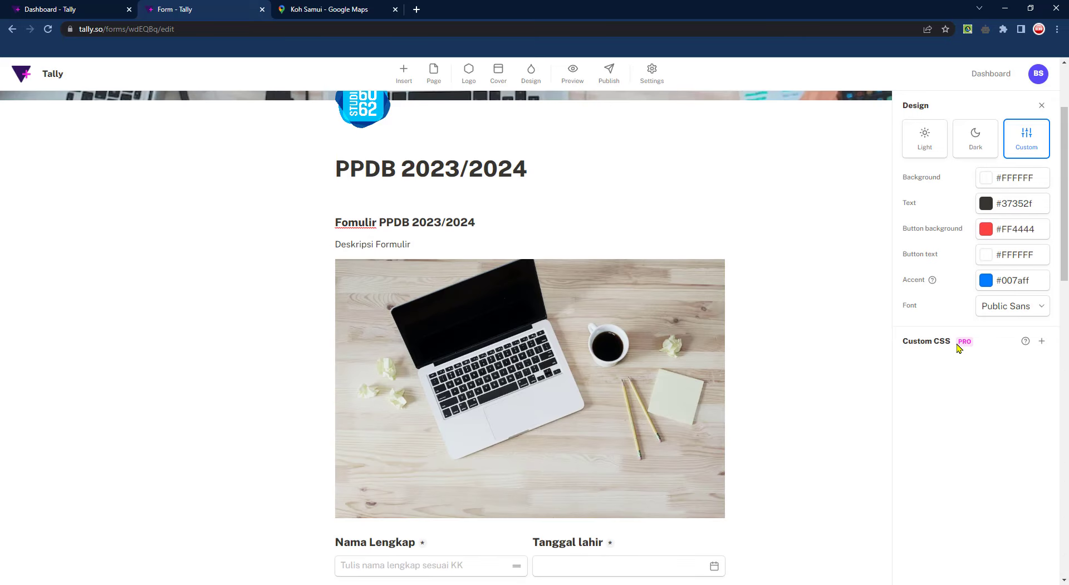
# Set the form font to Karla after trying Lato, and close the design settings
pyautogui.click(1043, 308)
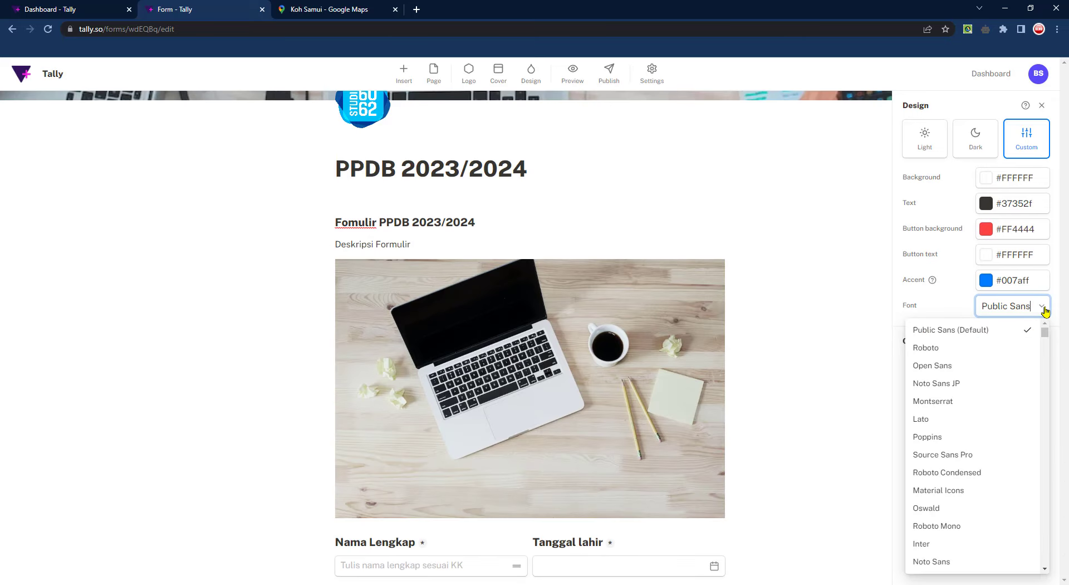
pyautogui.click(954, 419)
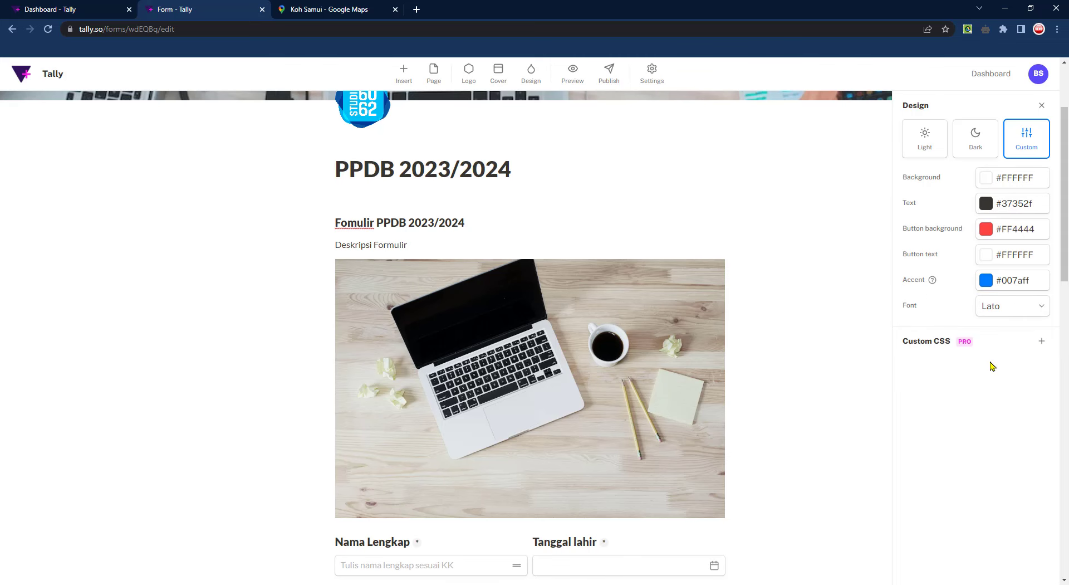
pyautogui.click(1031, 310)
pyautogui.scroll(-3, 999, 449)
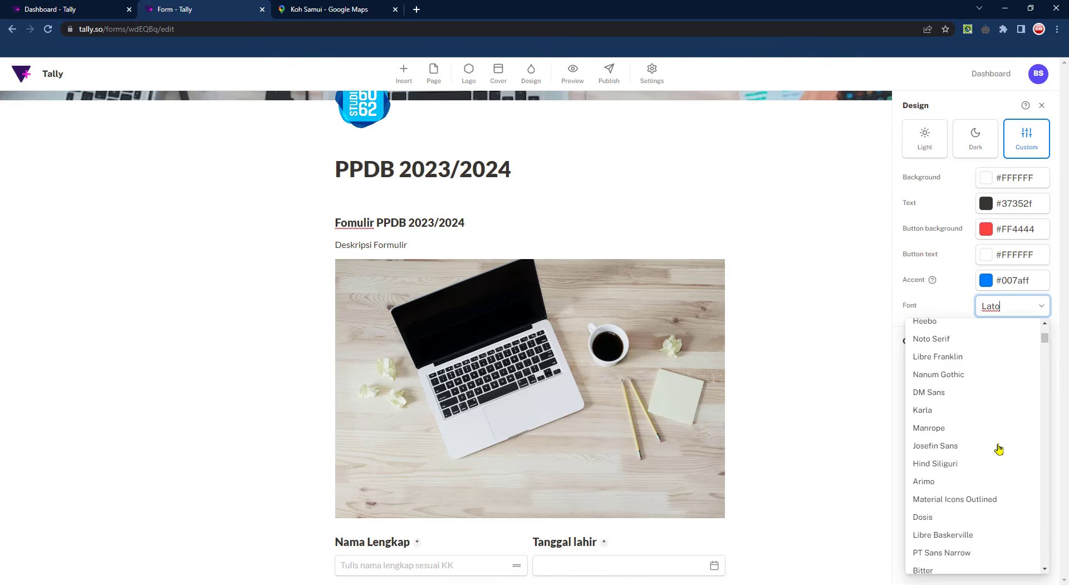
pyautogui.click(933, 410)
pyautogui.scroll(-7, 789, 409)
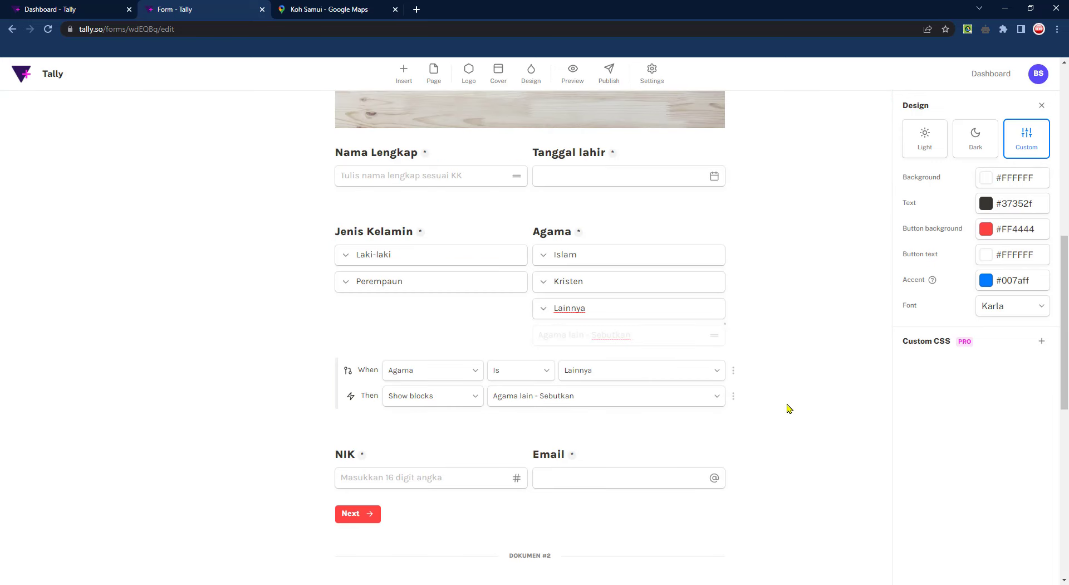
pyautogui.click(1011, 317)
pyautogui.click(808, 363)
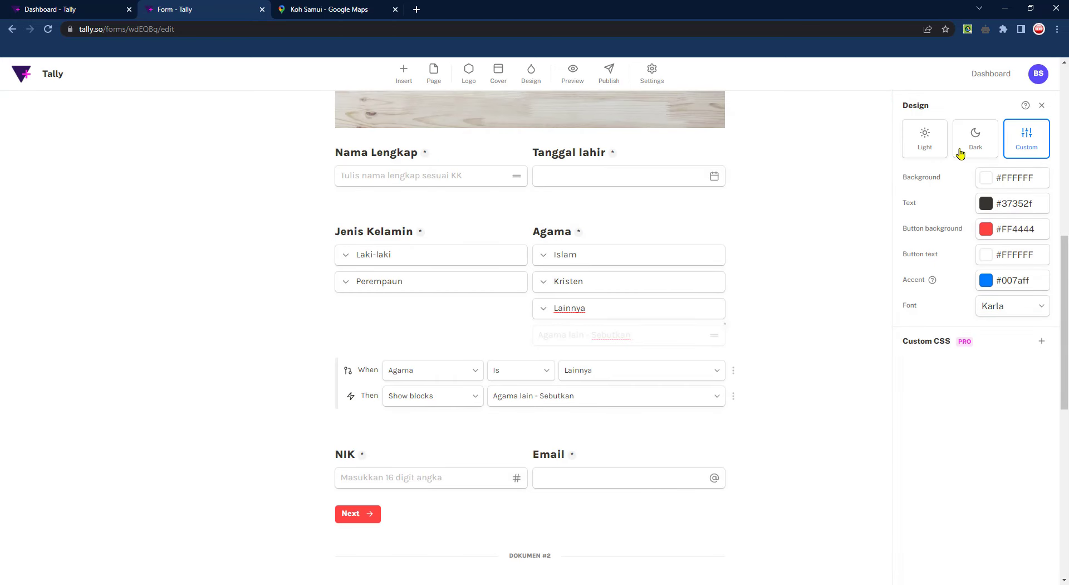
pyautogui.click(1042, 105)
pyautogui.scroll(10, 855, 341)
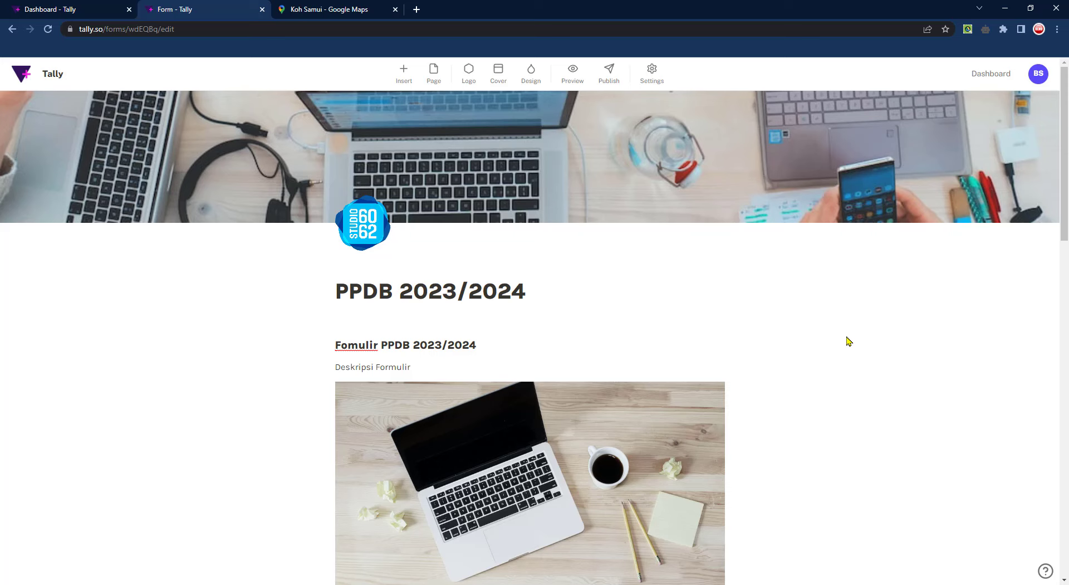
pyautogui.scroll(-20, 838, 339)
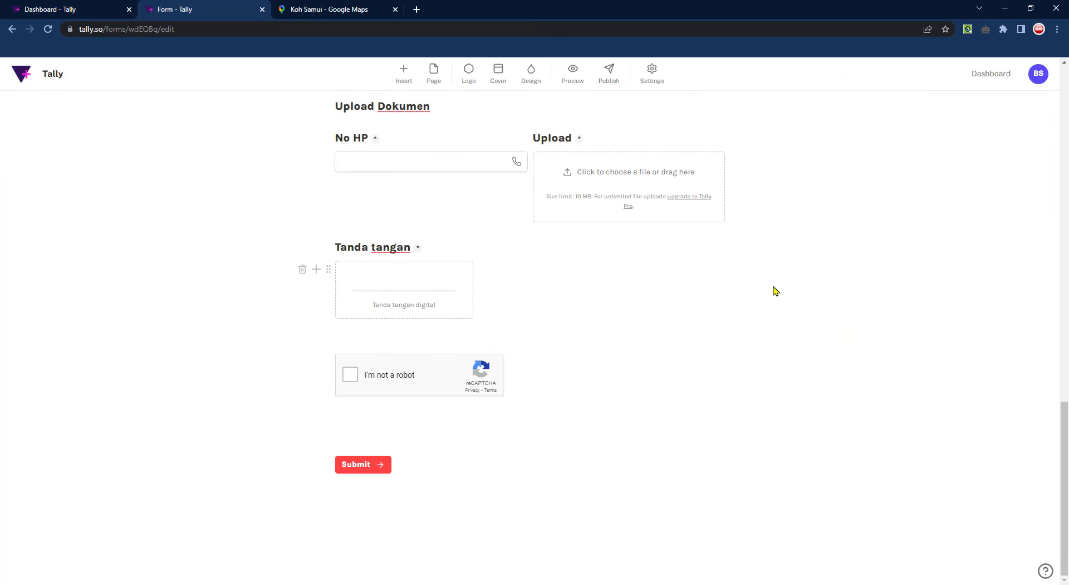
pyautogui.click(572, 73)
pyautogui.scroll(-5, 580, 339)
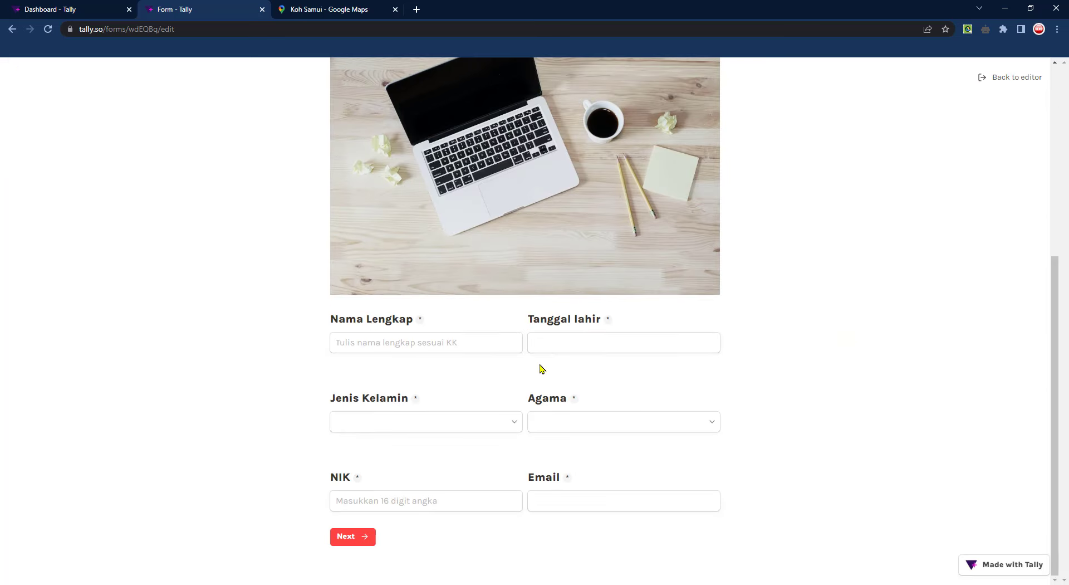
pyautogui.click(361, 548)
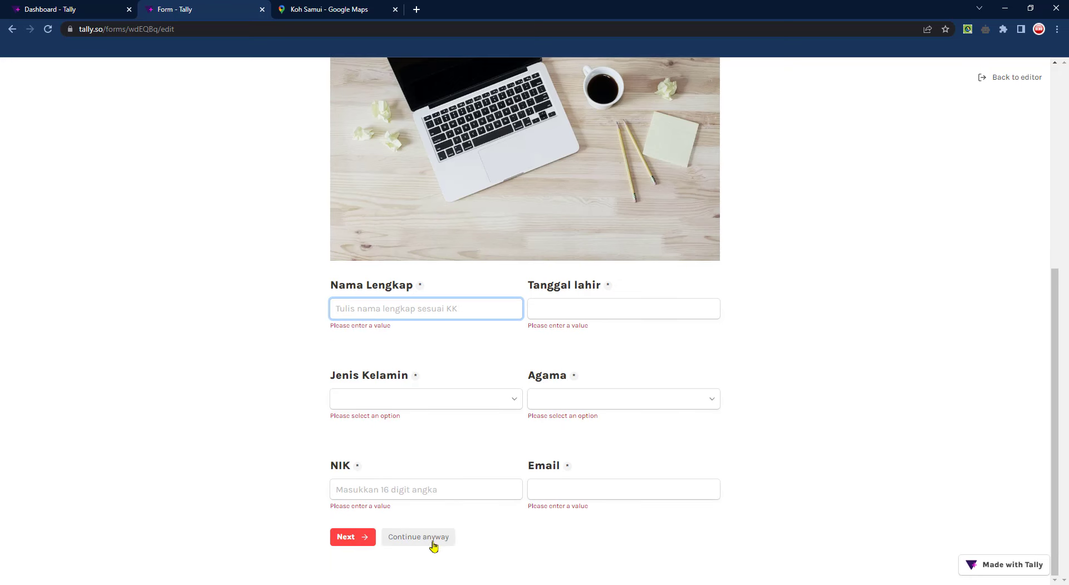
pyautogui.click(431, 542)
pyautogui.scroll(-3, 534, 408)
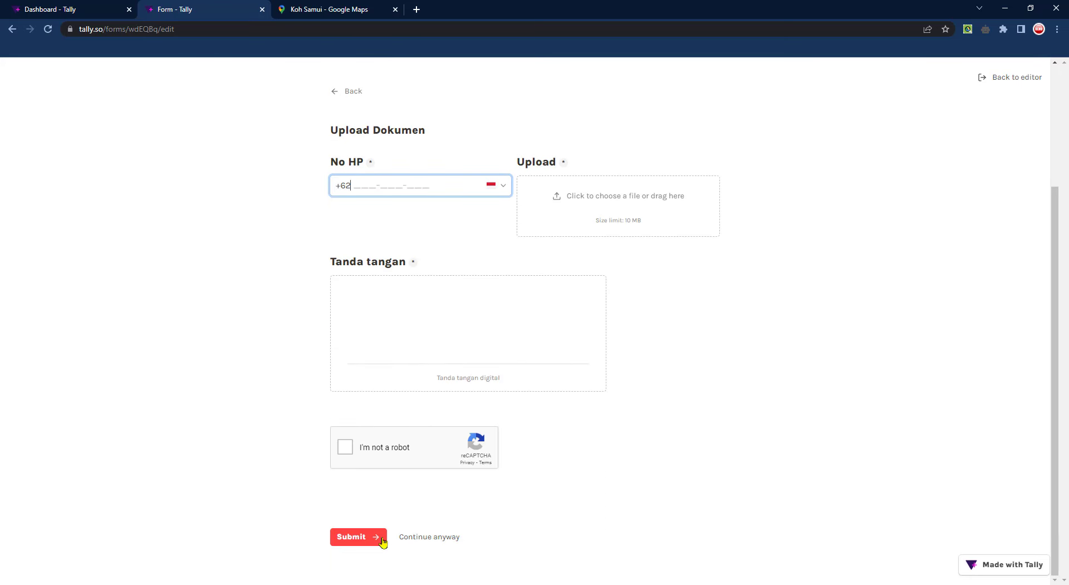
pyautogui.scroll(3, 672, 433)
pyautogui.click(1010, 77)
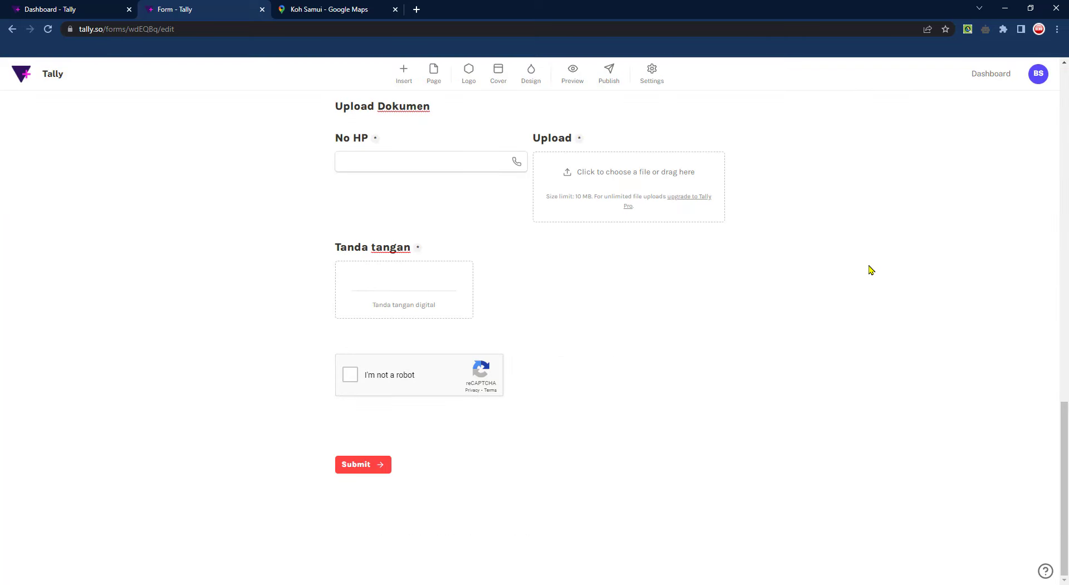
pyautogui.scroll(15, 853, 282)
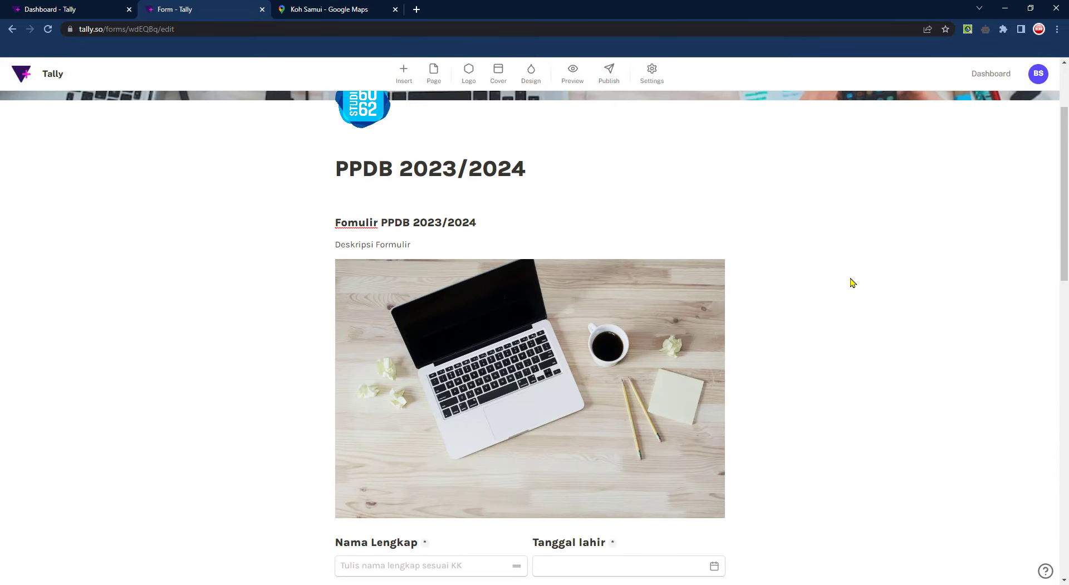
pyautogui.scroll(2, 840, 277)
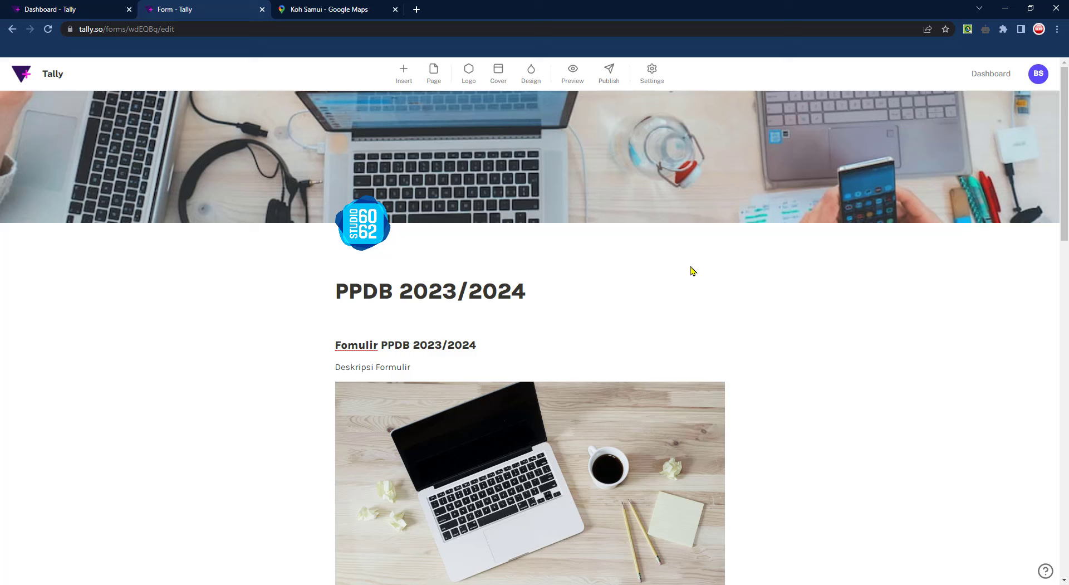
pyautogui.moveTo(654, 162)
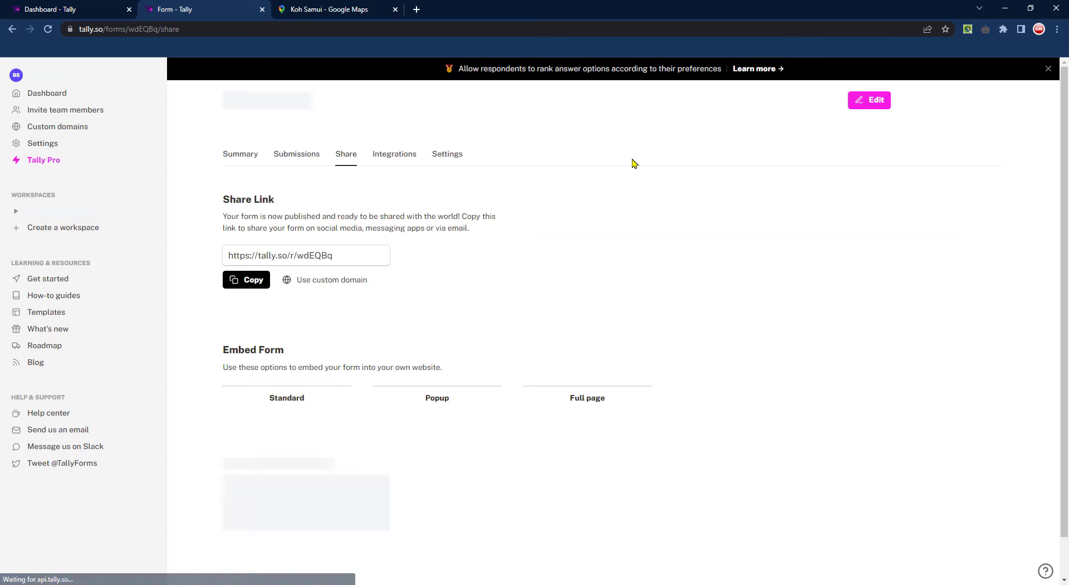
# Select the published form's share link and go to its Integrations page
pyautogui.moveTo(350, 257); pyautogui.dragTo(232, 255)
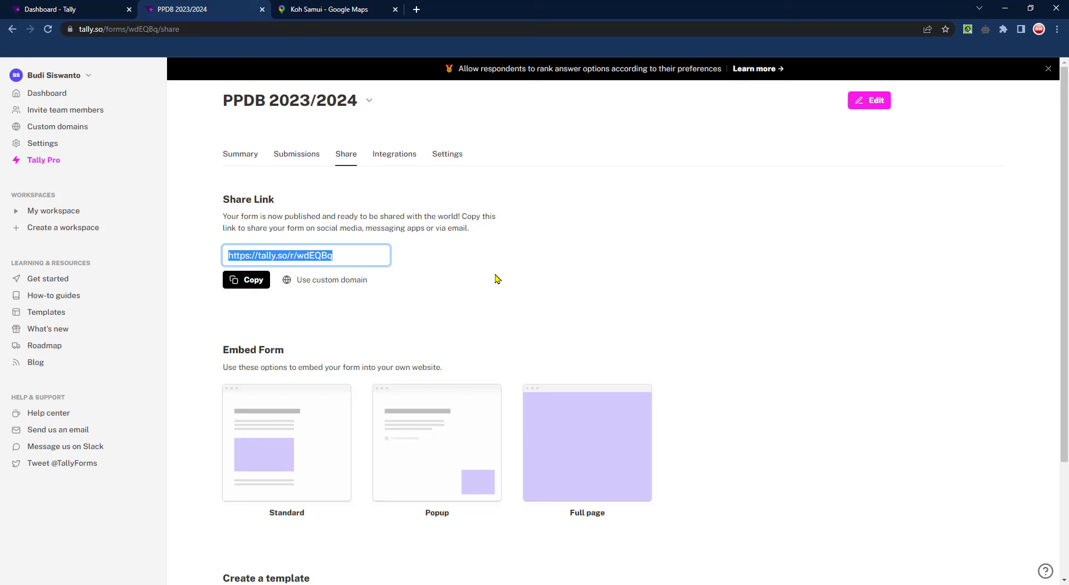
pyautogui.click(875, 102)
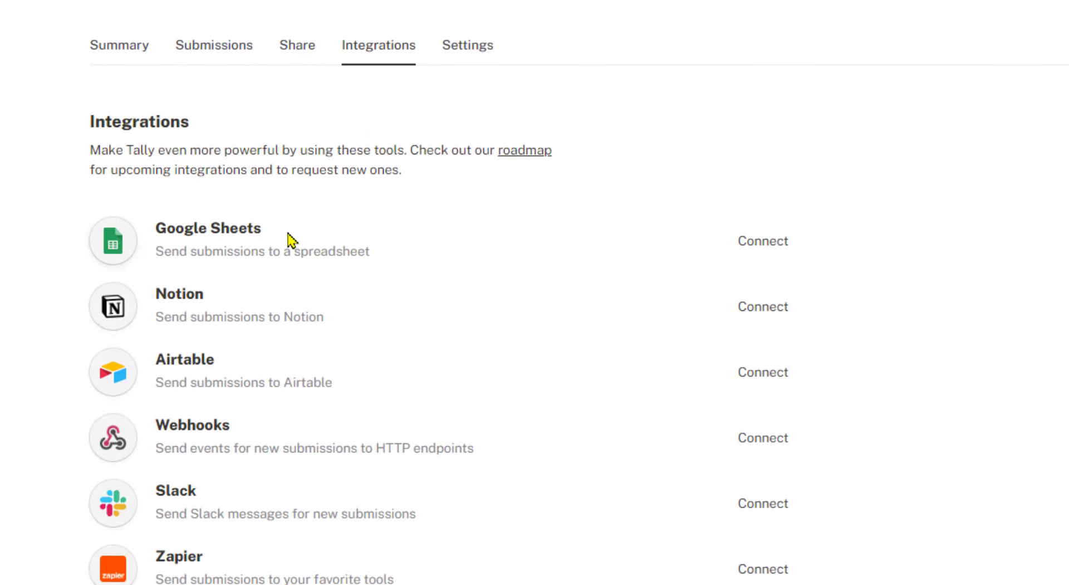
# Connect Google Sheets with the chosen Google account and open the synced PPDB 2023/2024 spreadsheet
pyautogui.click(775, 250)
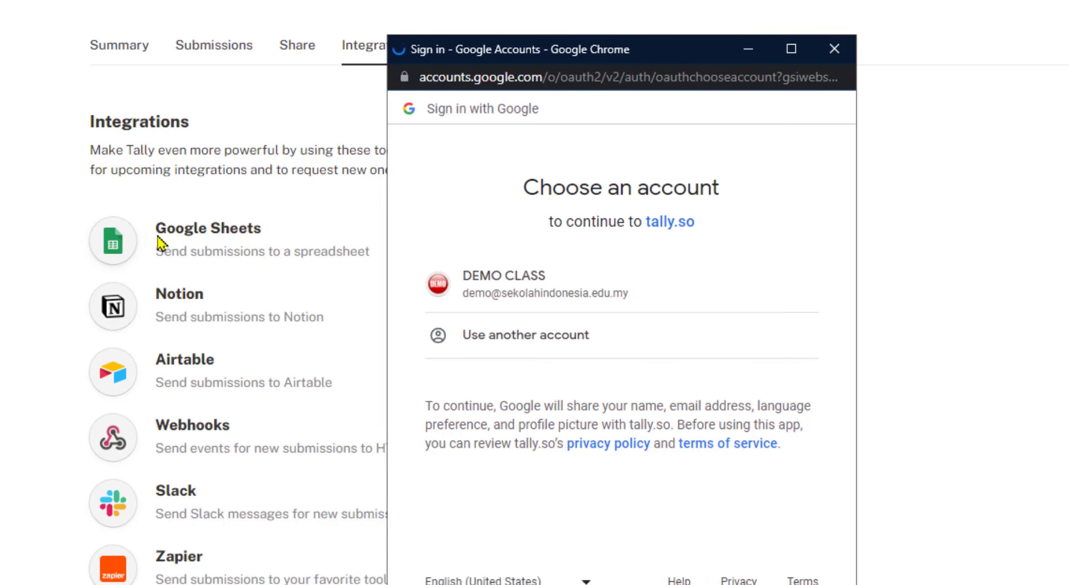
pyautogui.scroll(-15, 192, 390)
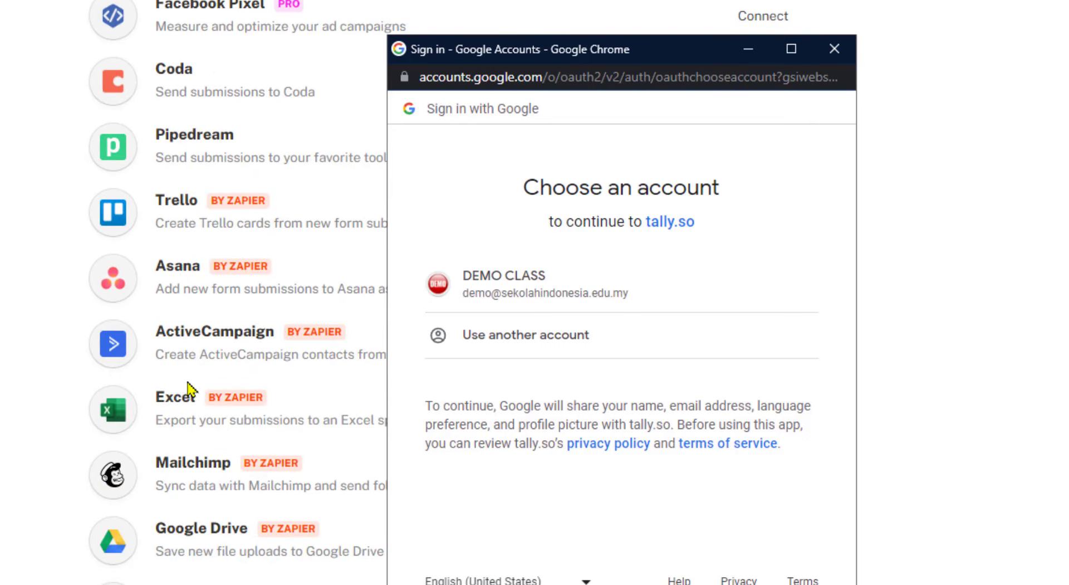
pyautogui.scroll(15, 184, 386)
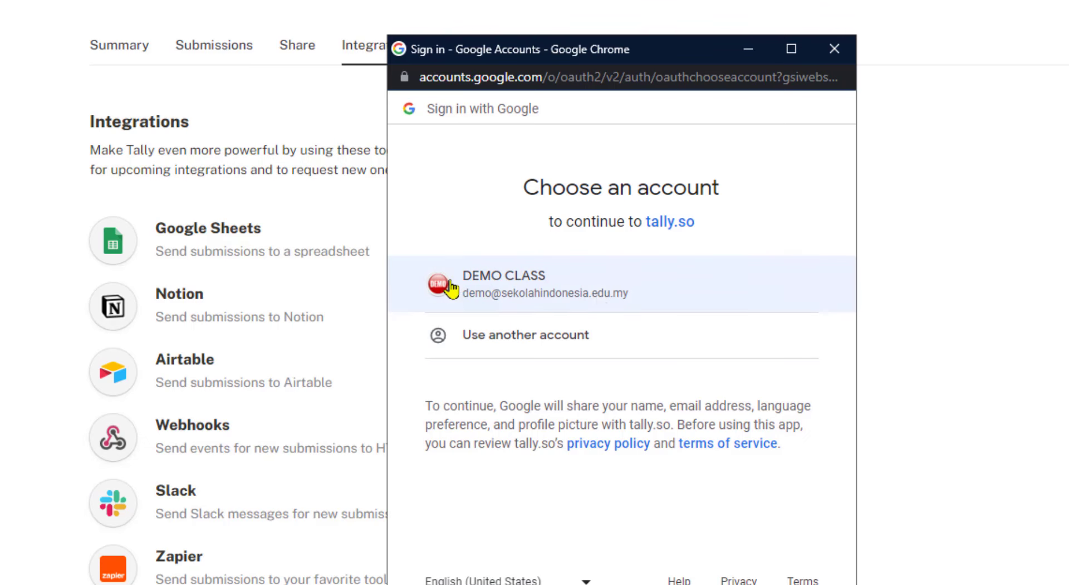
pyautogui.click(600, 306)
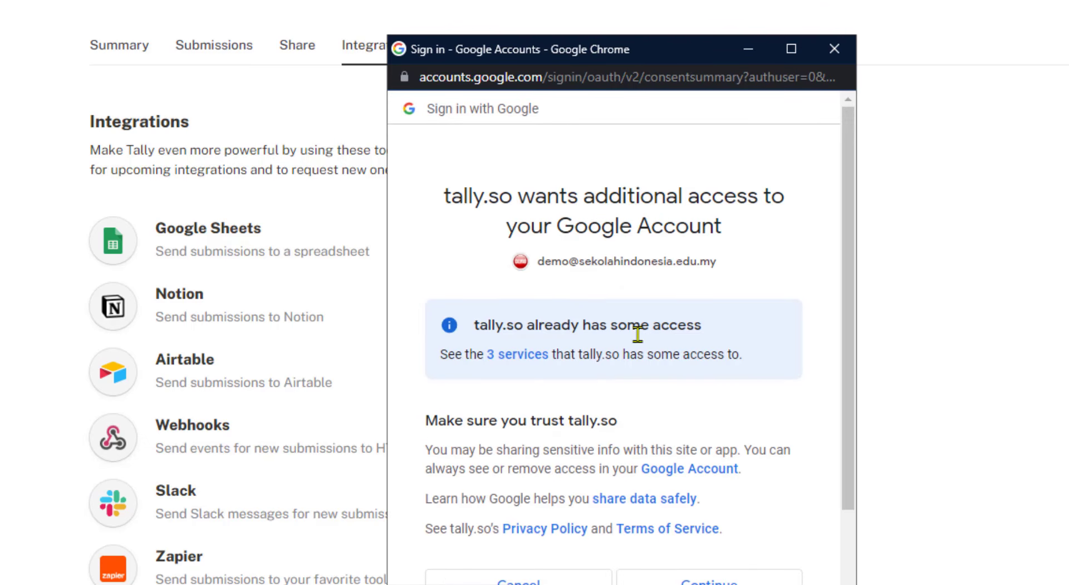
pyautogui.scroll(-2, 821, 531)
pyautogui.click(722, 490)
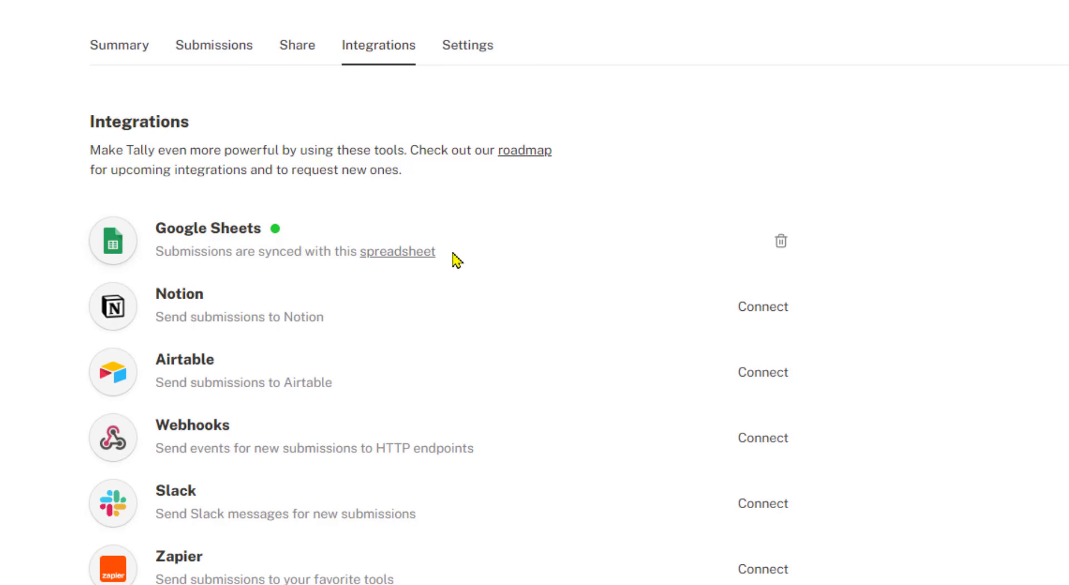
pyautogui.click(410, 256)
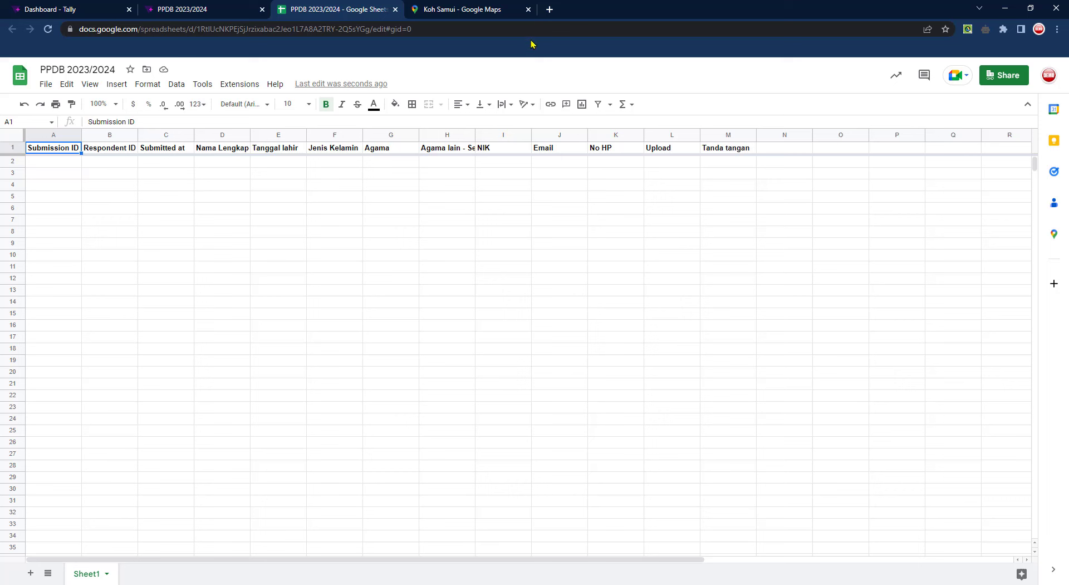
# Close the Koh Samui Google Maps tab and open a new browser tab
pyautogui.click(529, 10)
pyautogui.click(417, 10)
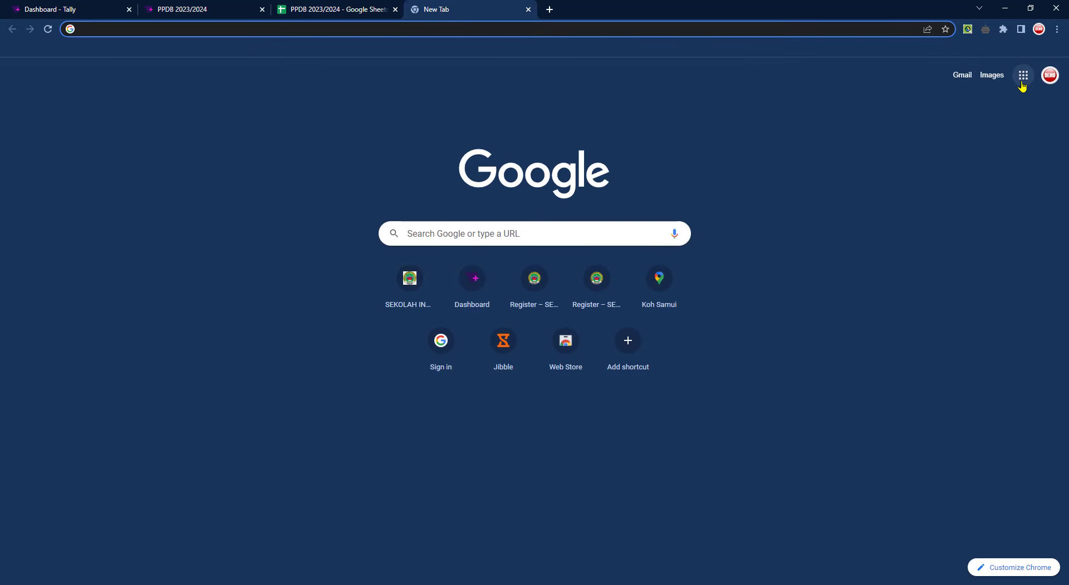
# Open Google Drive, confirm PPDB 2023/2024 sits in My Drive without moving it, and return to the sheet
pyautogui.click(1023, 76)
pyautogui.click(1030, 120)
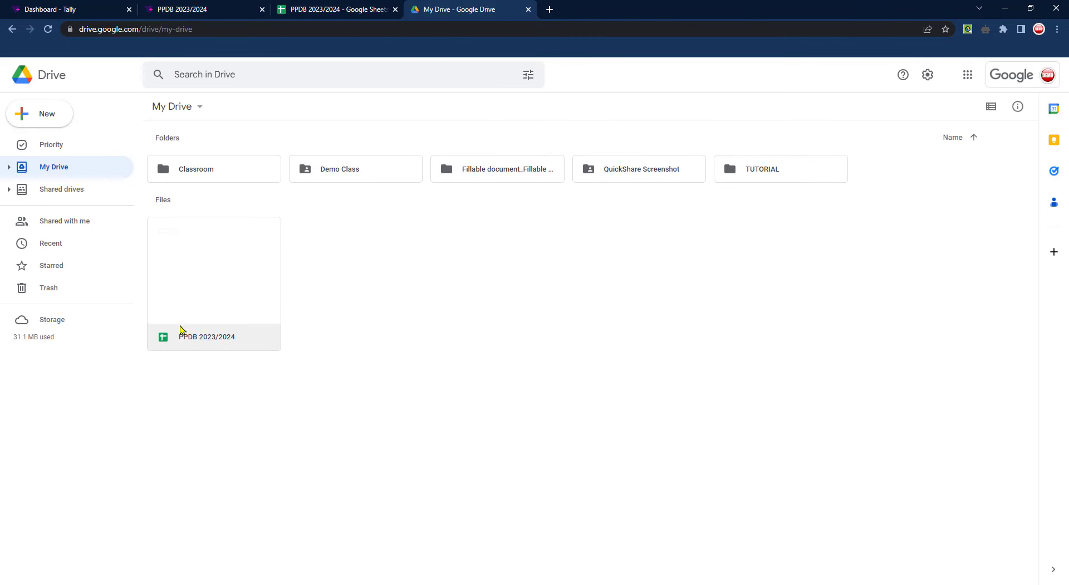
pyautogui.moveTo(200, 287)
pyautogui.mouseDown()
pyautogui.moveTo(348, 170)
pyautogui.moveTo(532, 187)
pyautogui.moveTo(555, 271)
pyautogui.moveTo(196, 307)
pyautogui.moveTo(190, 284)
pyautogui.mouseUp()
pyautogui.click(325, 310)
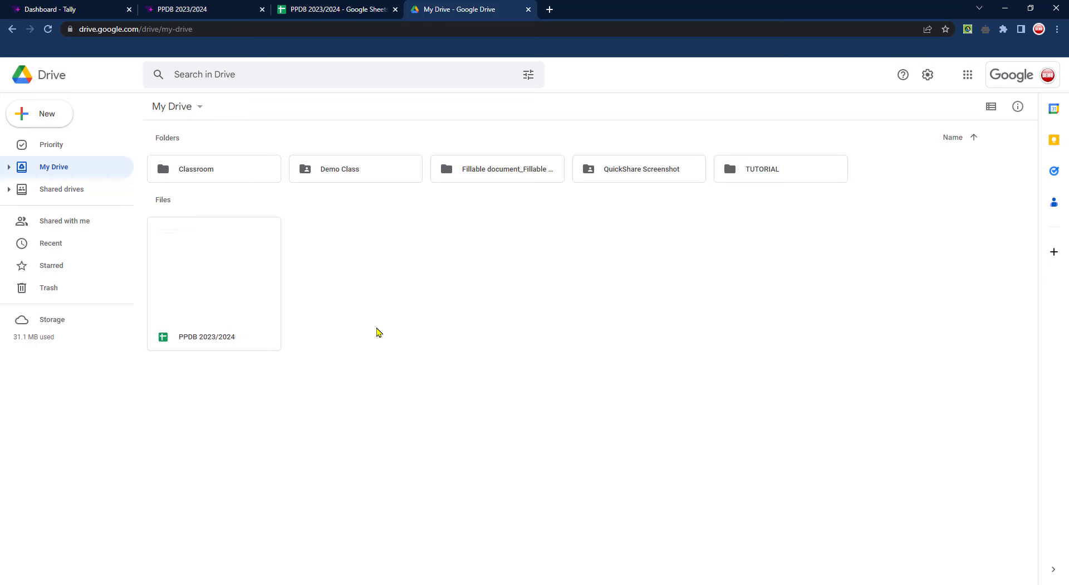
pyautogui.click(322, 5)
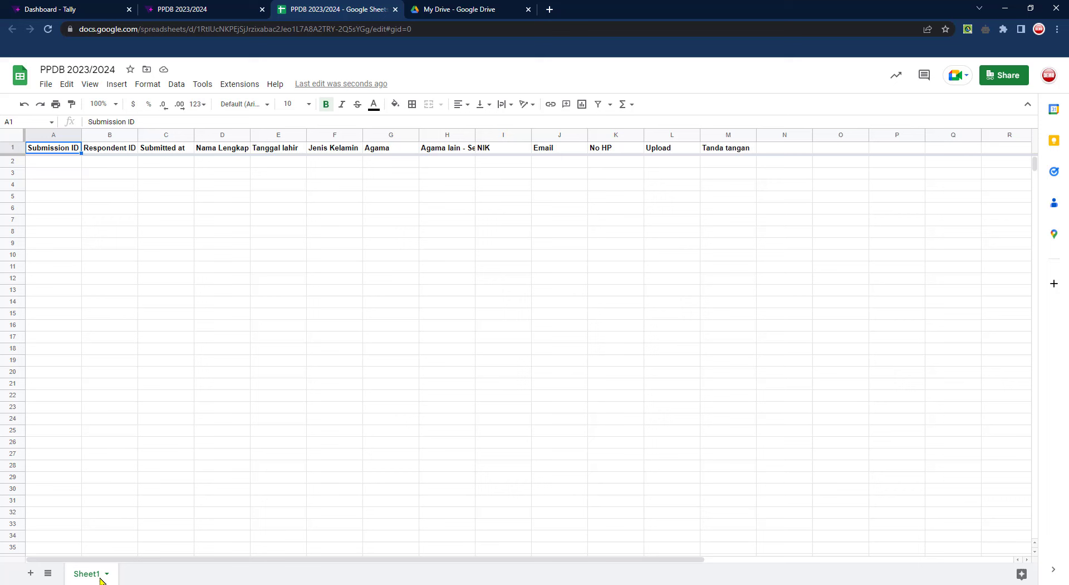
# Highlight the Submission ID, Respondent ID and Submitted at headers and columns, plus empty cells B2–B4
pyautogui.click(415, 240)
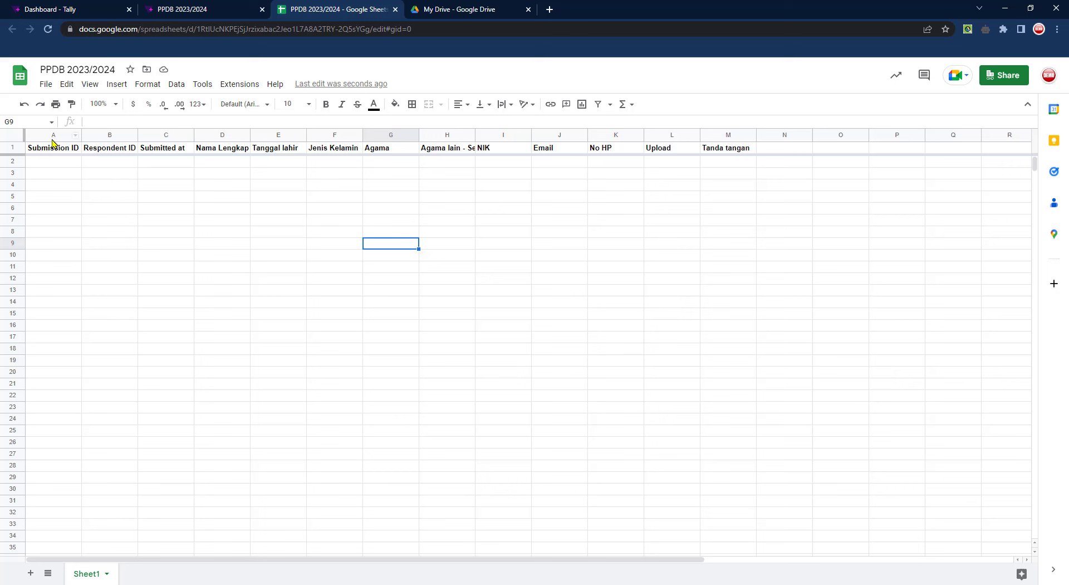
pyautogui.moveTo(65, 136); pyautogui.dragTo(105, 160)
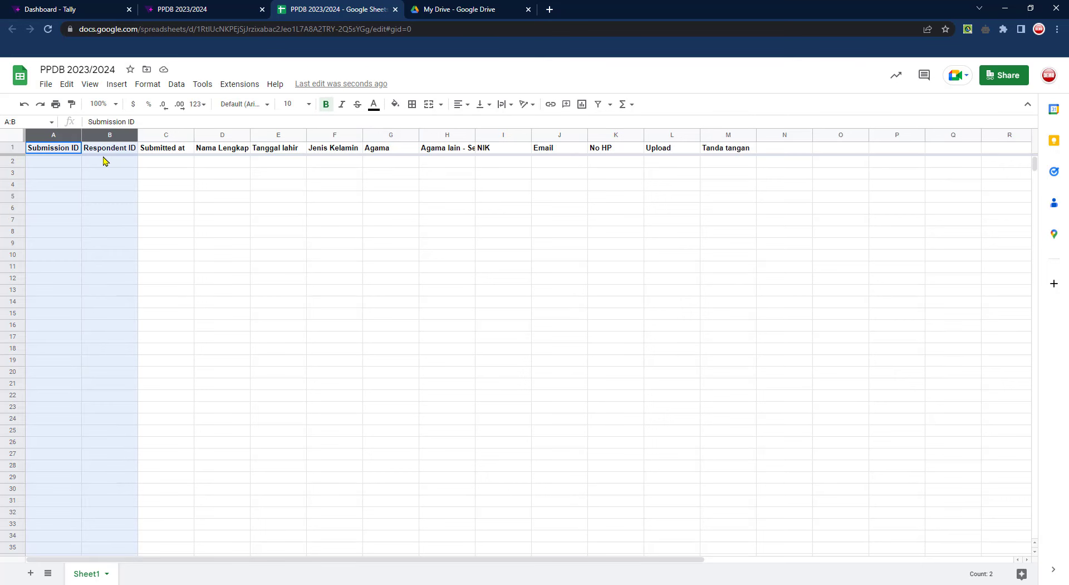
pyautogui.click(61, 153)
pyautogui.click(110, 152)
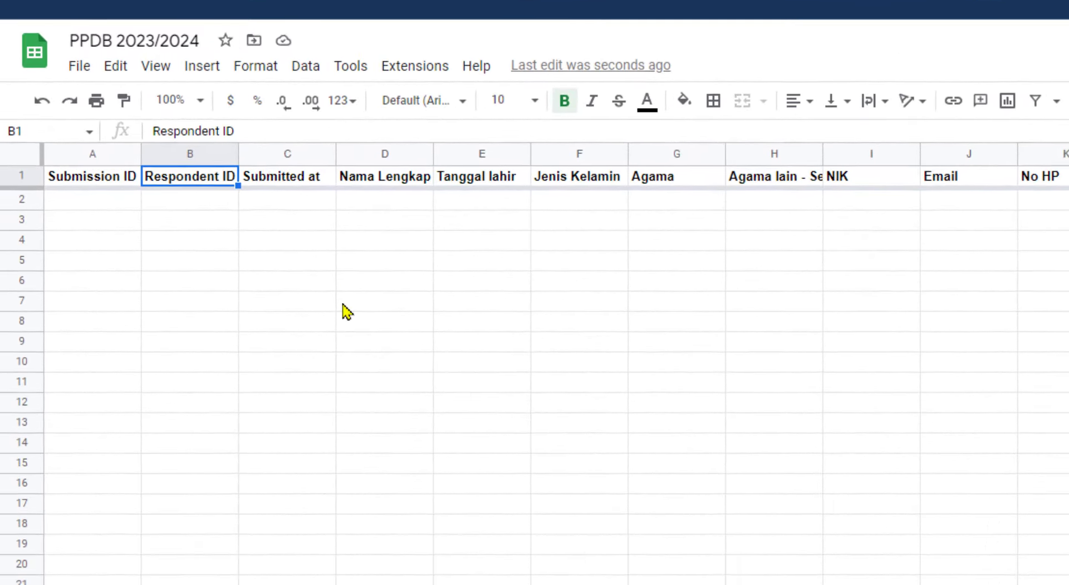
pyautogui.click(296, 184)
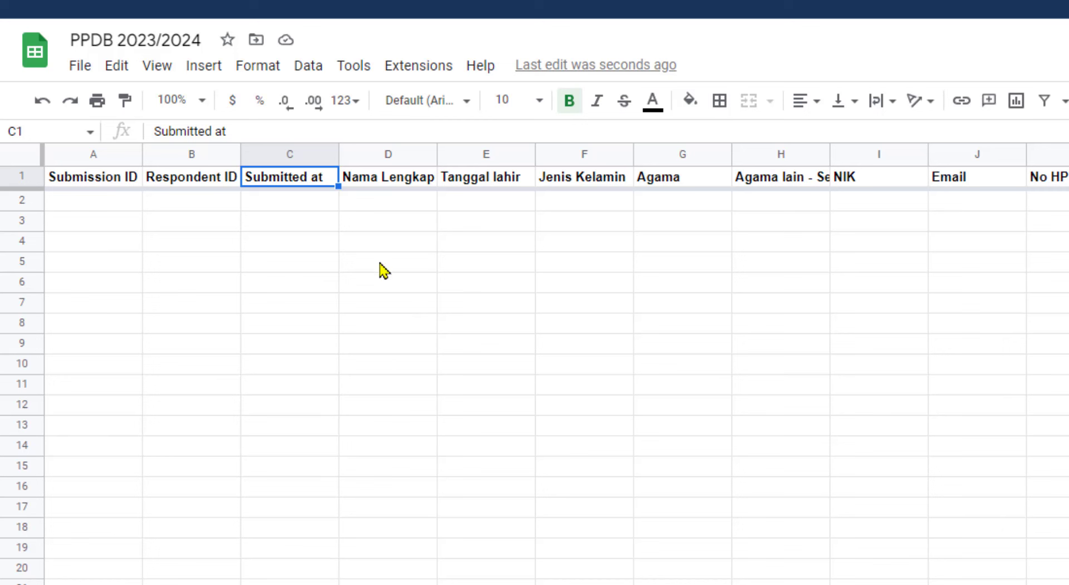
pyautogui.click(186, 264)
pyautogui.click(81, 154)
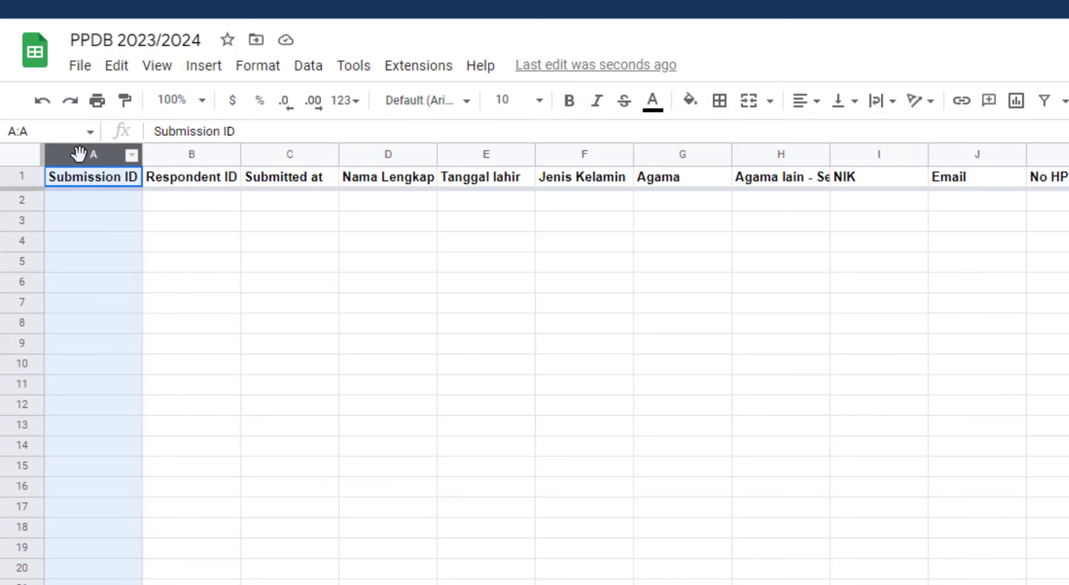
pyautogui.click(188, 155)
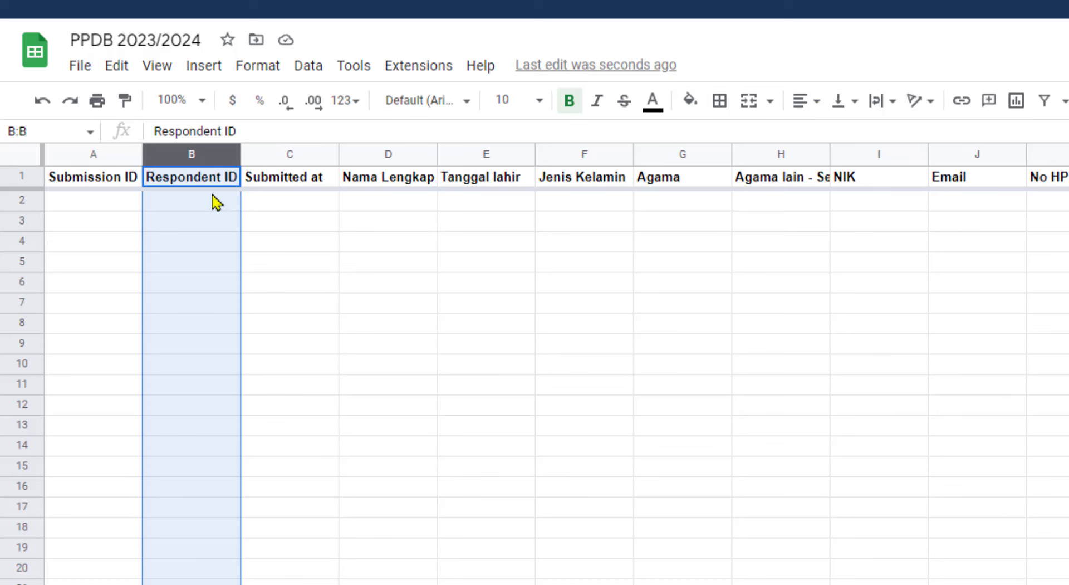
pyautogui.moveTo(215, 201); pyautogui.dragTo(216, 243)
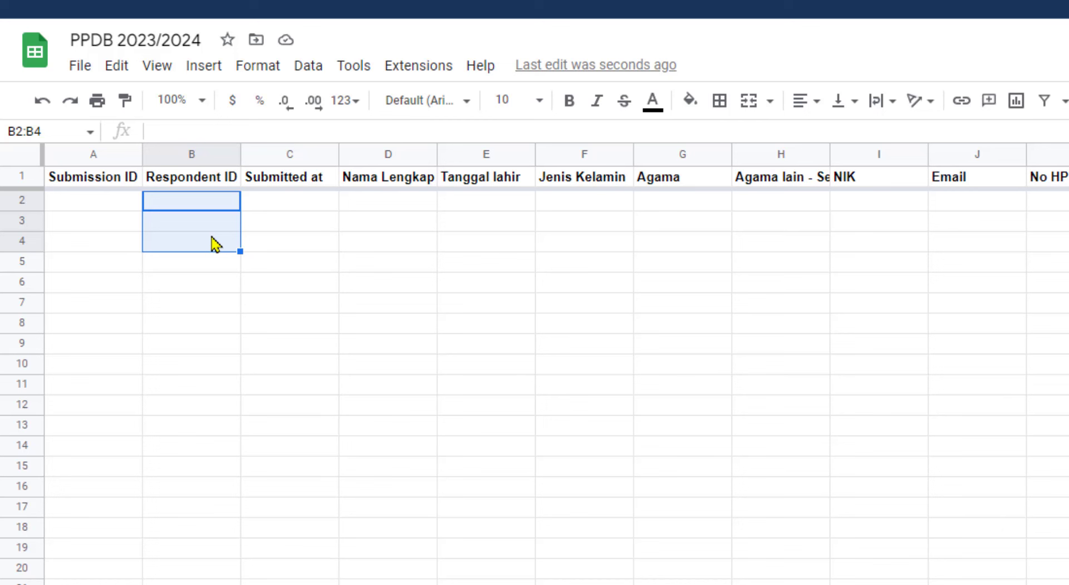
# Reselect columns A and B several times, then cells C3, B3 and A3 of the empty rows
pyautogui.click(90, 154)
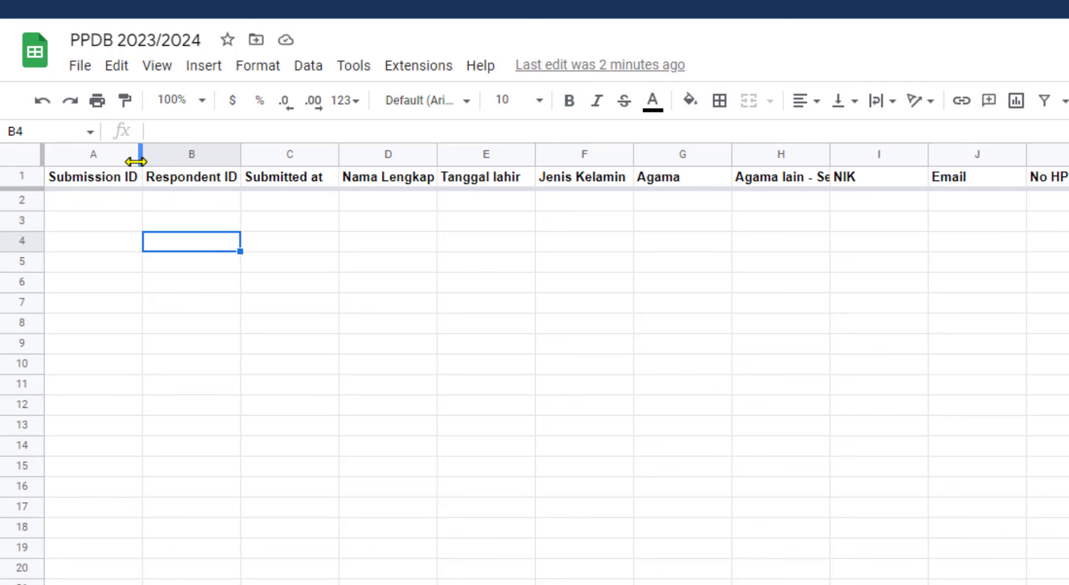
pyautogui.click(134, 159)
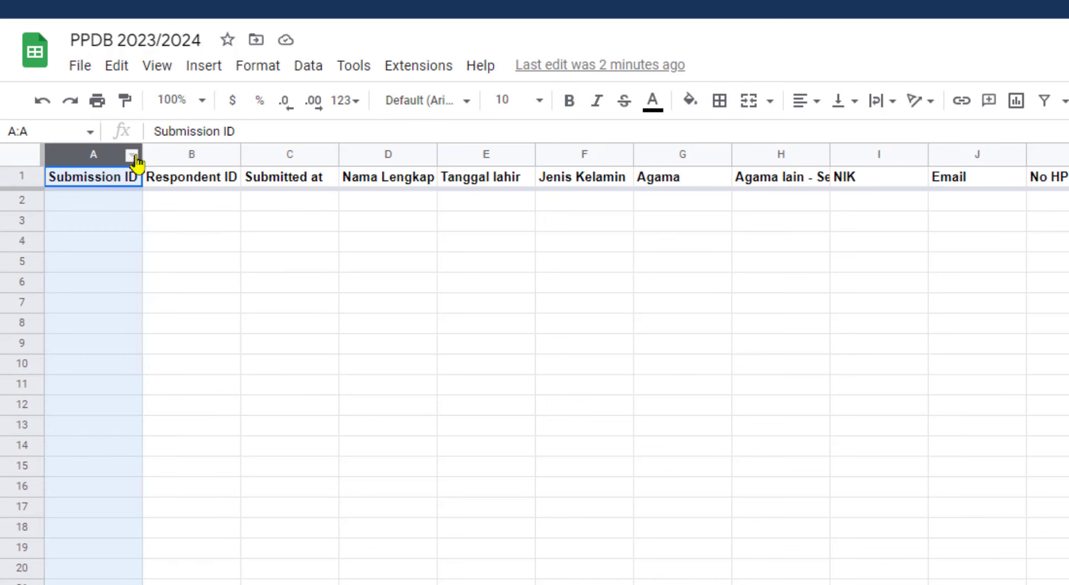
pyautogui.moveTo(134, 159); pyautogui.dragTo(189, 156)
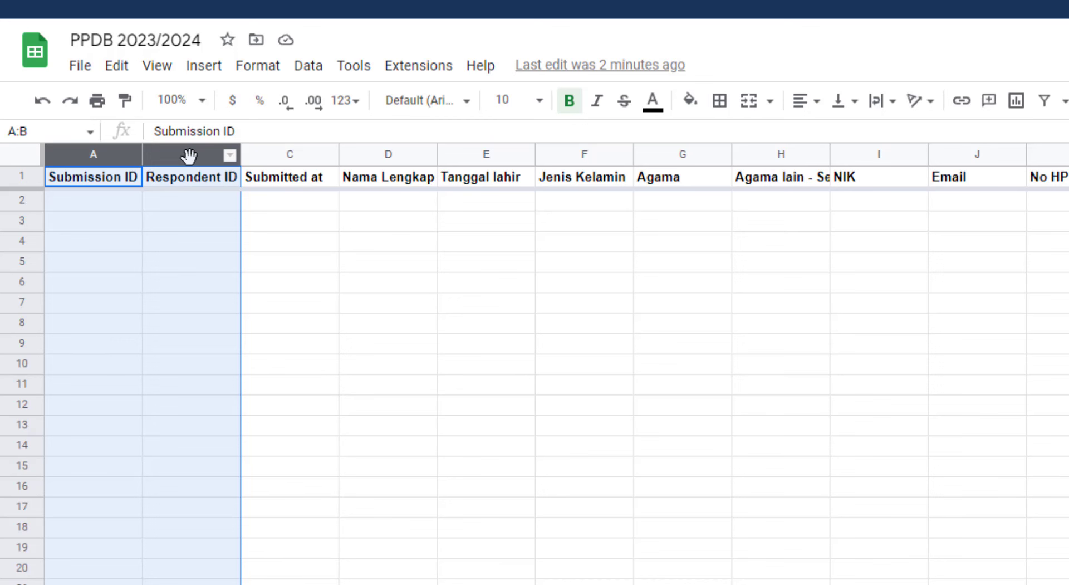
pyautogui.click(390, 389)
pyautogui.moveTo(102, 158); pyautogui.dragTo(199, 179)
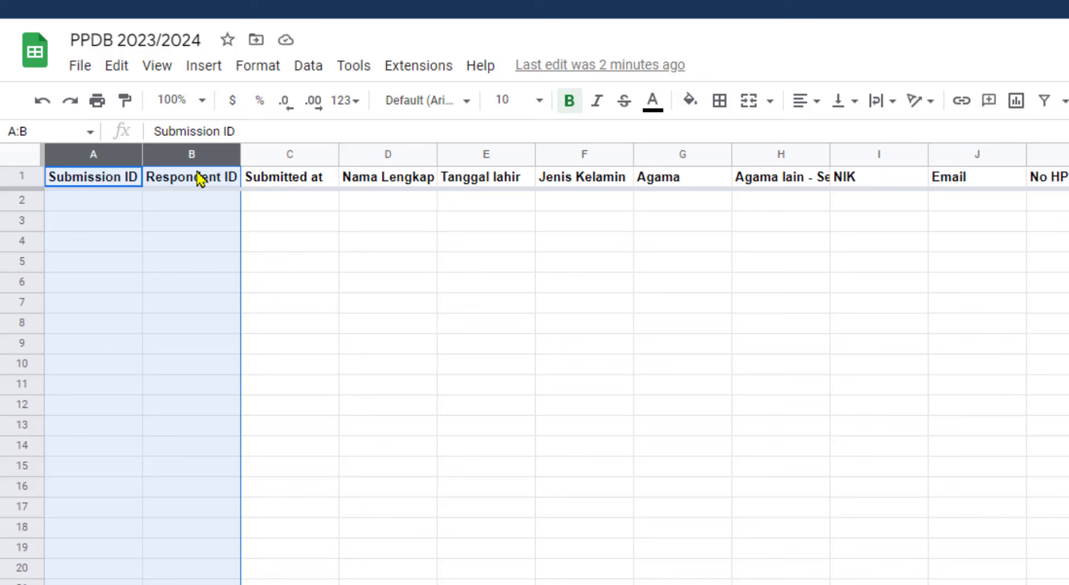
pyautogui.click(476, 397)
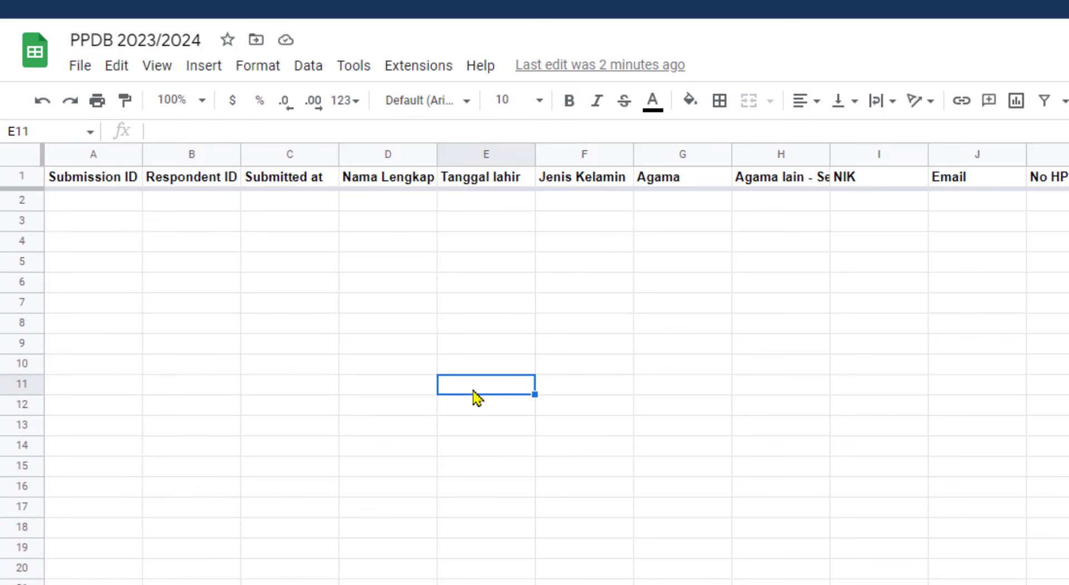
pyautogui.moveTo(98, 148); pyautogui.dragTo(195, 158)
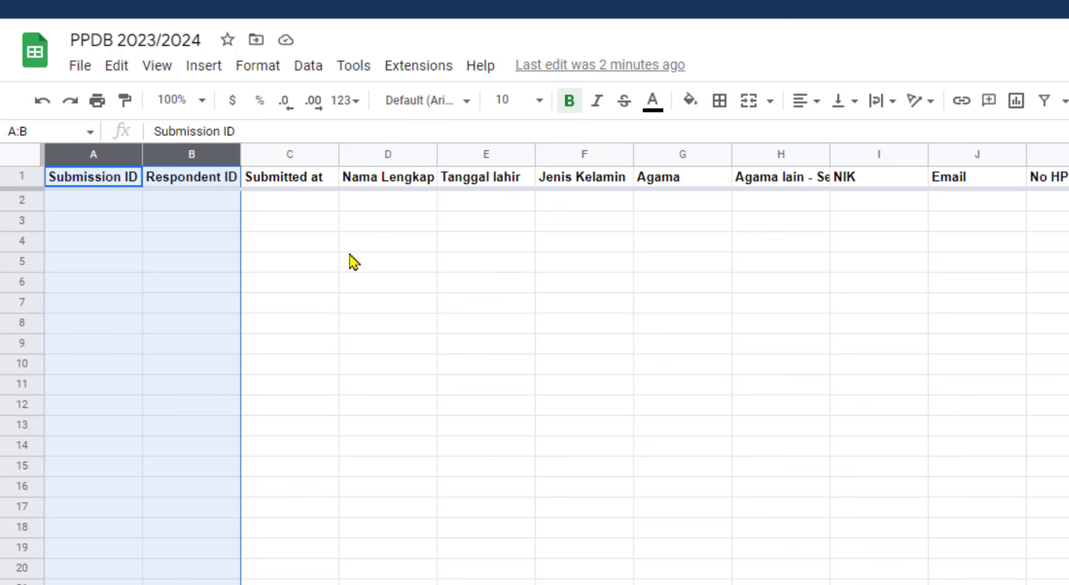
pyautogui.click(317, 207)
pyautogui.click(320, 222)
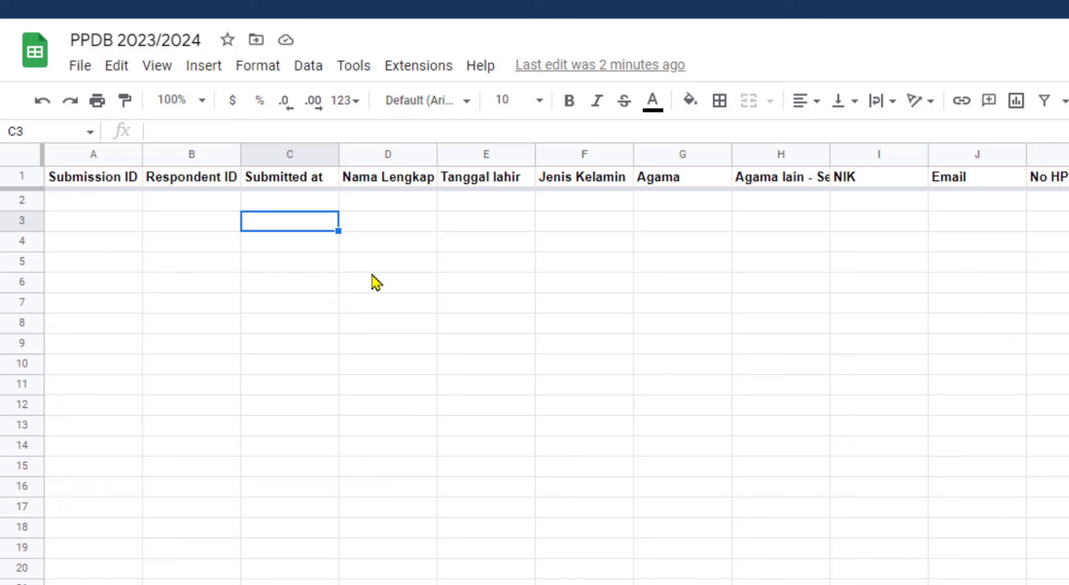
pyautogui.click(205, 223)
pyautogui.click(119, 223)
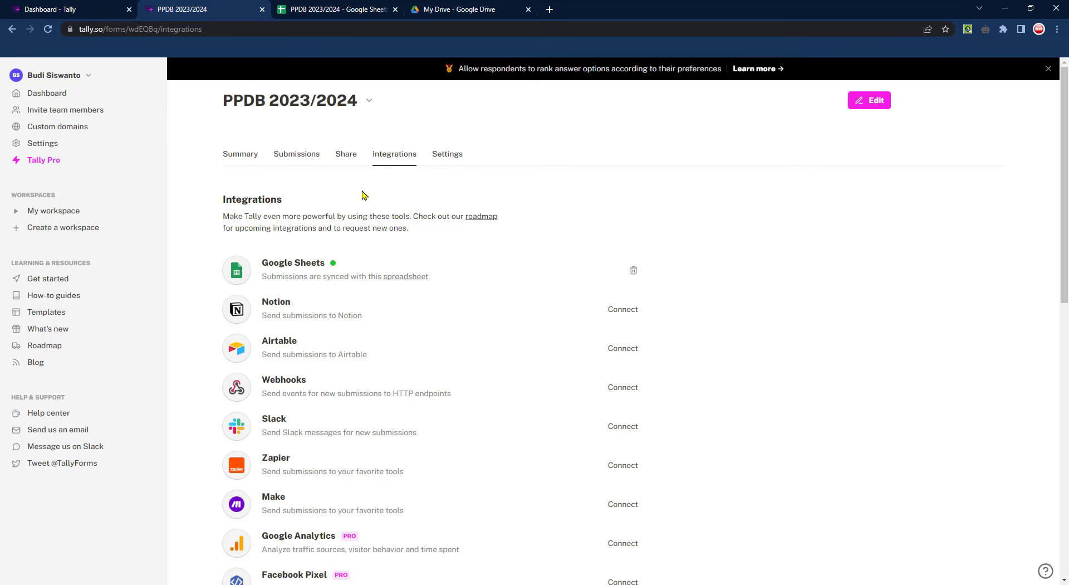
# Review the PPDB 2023/2024 form's response summary and its empty Submissions table
pyautogui.click(240, 155)
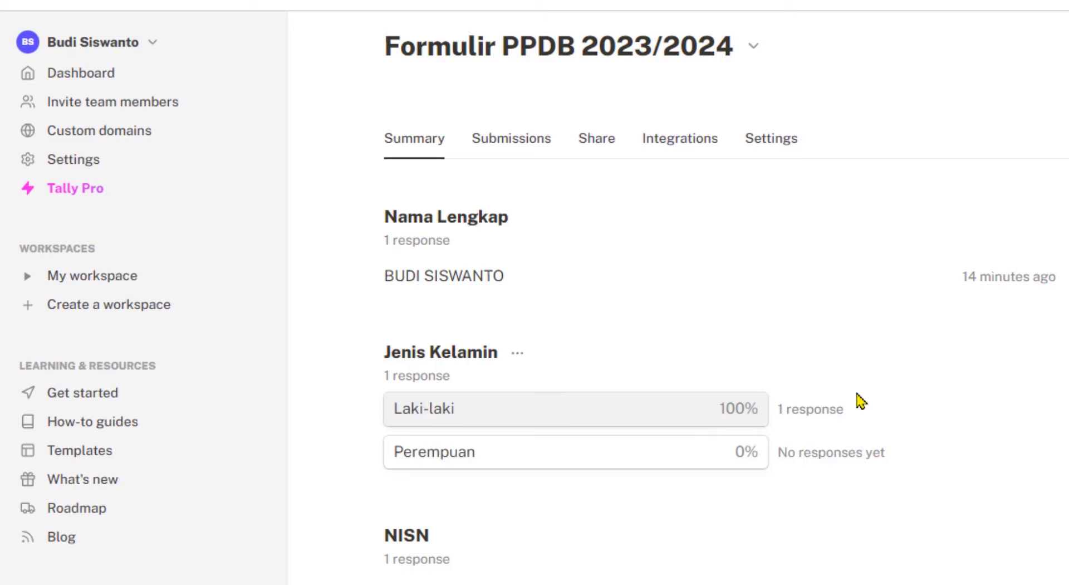
pyautogui.scroll(-3, 832, 520)
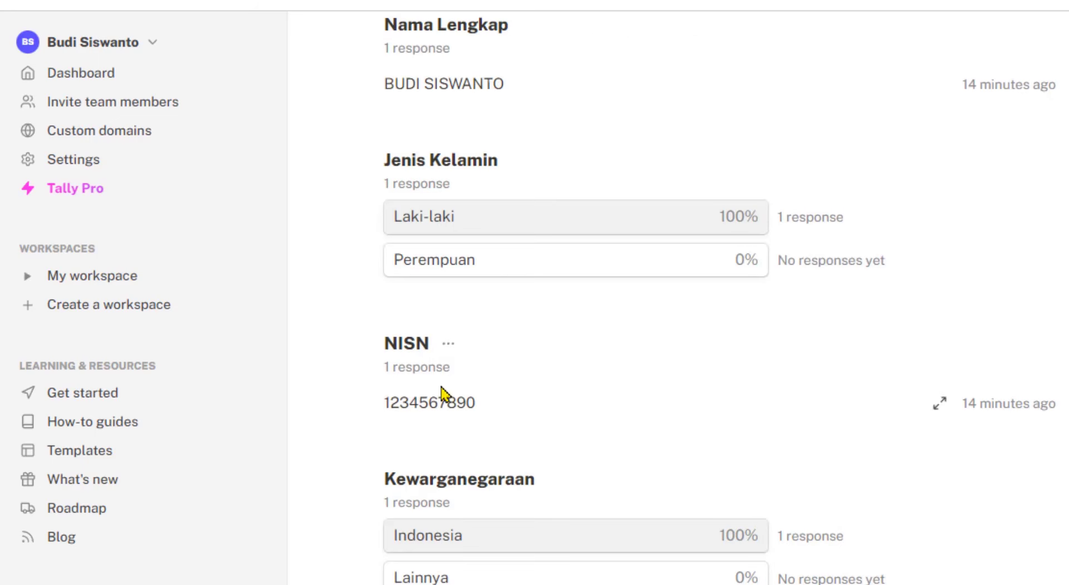
pyautogui.scroll(-8, 690, 508)
pyautogui.scroll(12, 679, 519)
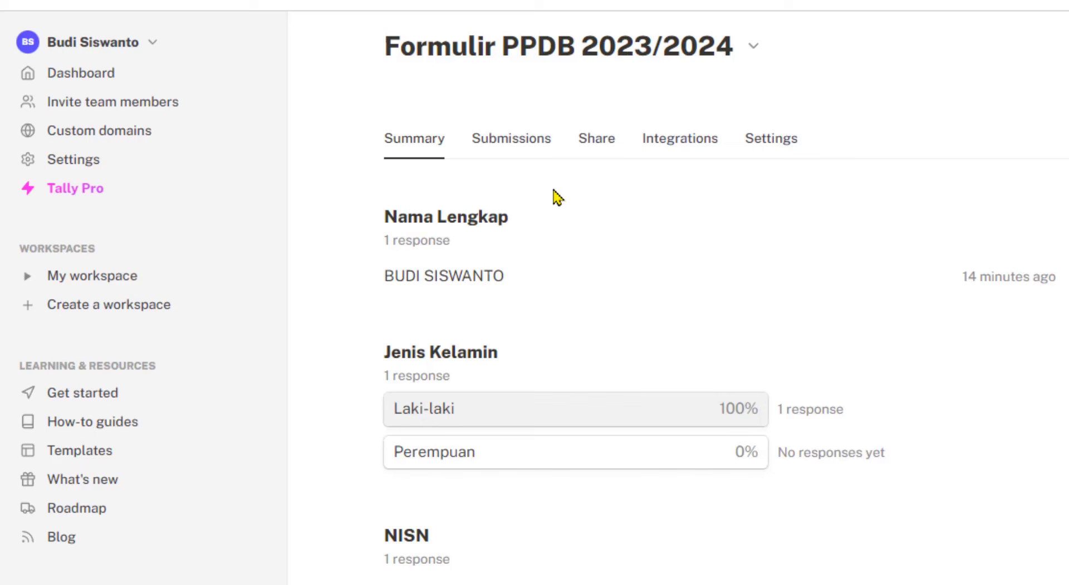
pyautogui.click(511, 150)
pyautogui.moveTo(531, 369); pyautogui.dragTo(1068, 369)
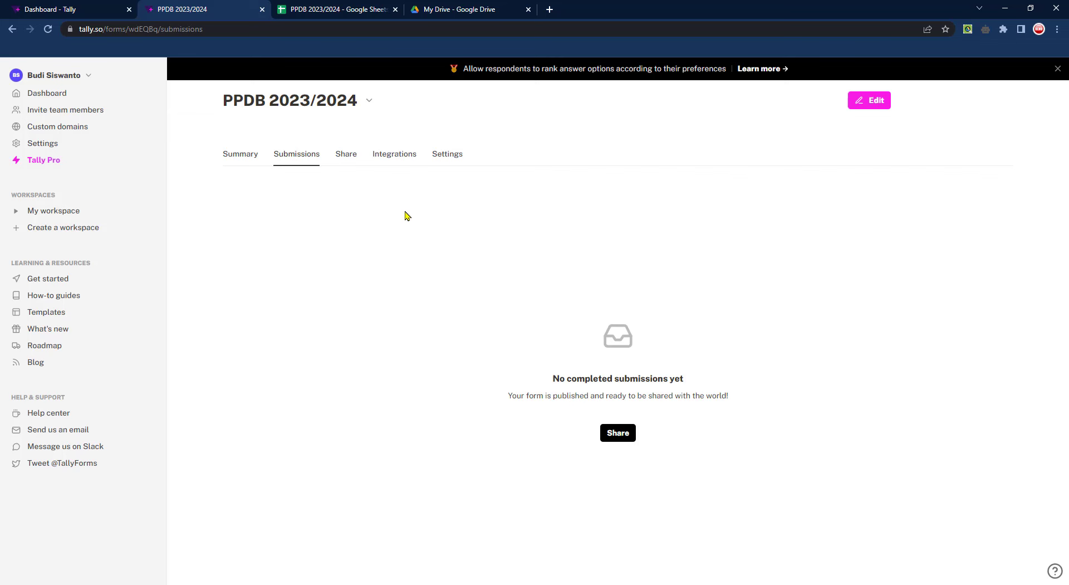
# Check the Share and Integrations pages, then bring up the form's Settings page
pyautogui.click(348, 157)
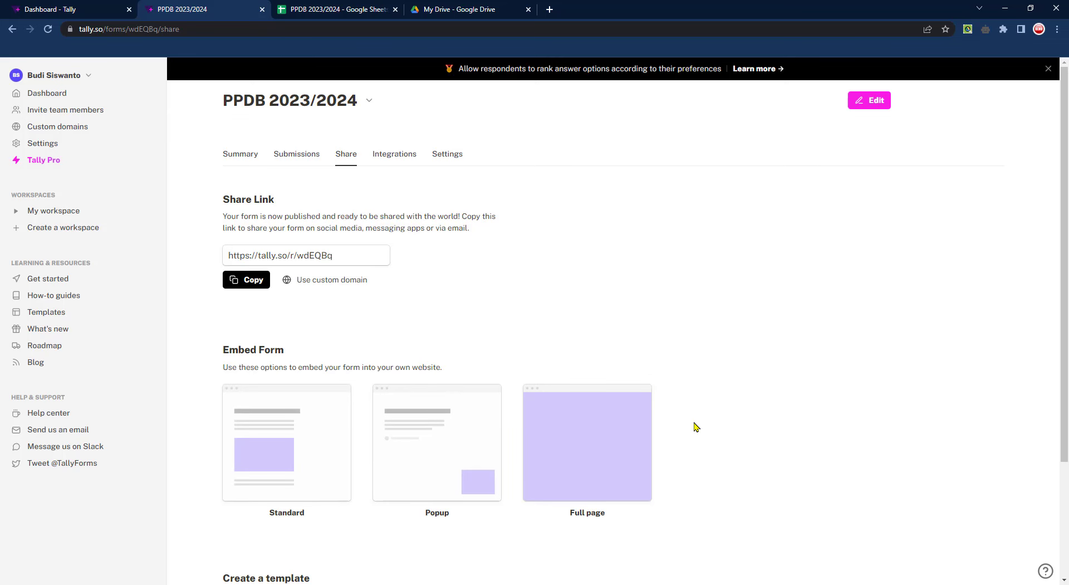
pyautogui.click(404, 158)
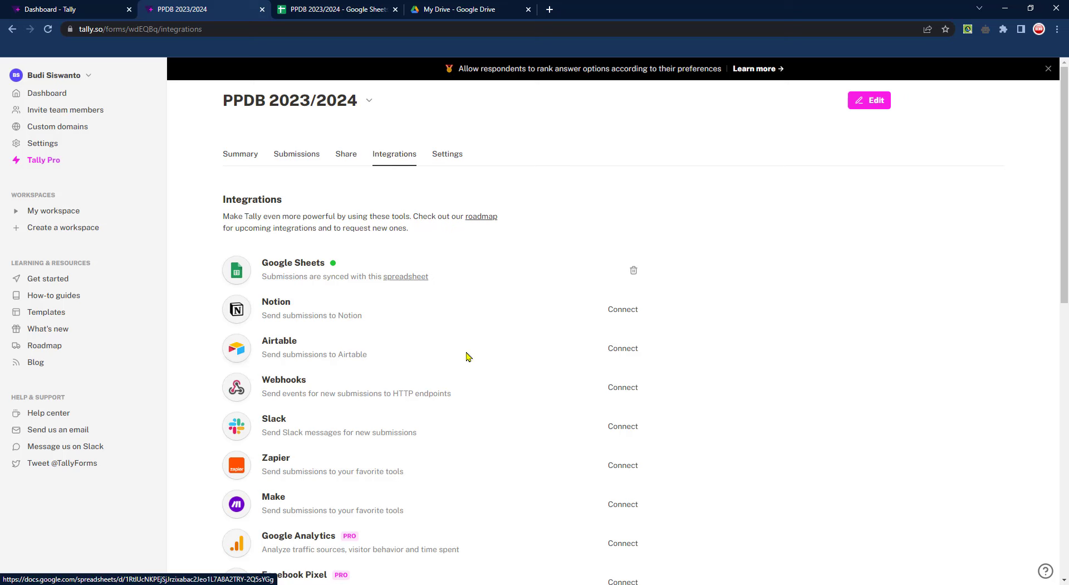
pyautogui.click(454, 159)
# Turn on Redirect on completion, select its empty URL field, and switch to the PPDB 2023/2024 spreadsheet
pyautogui.scroll(-1, 659, 390)
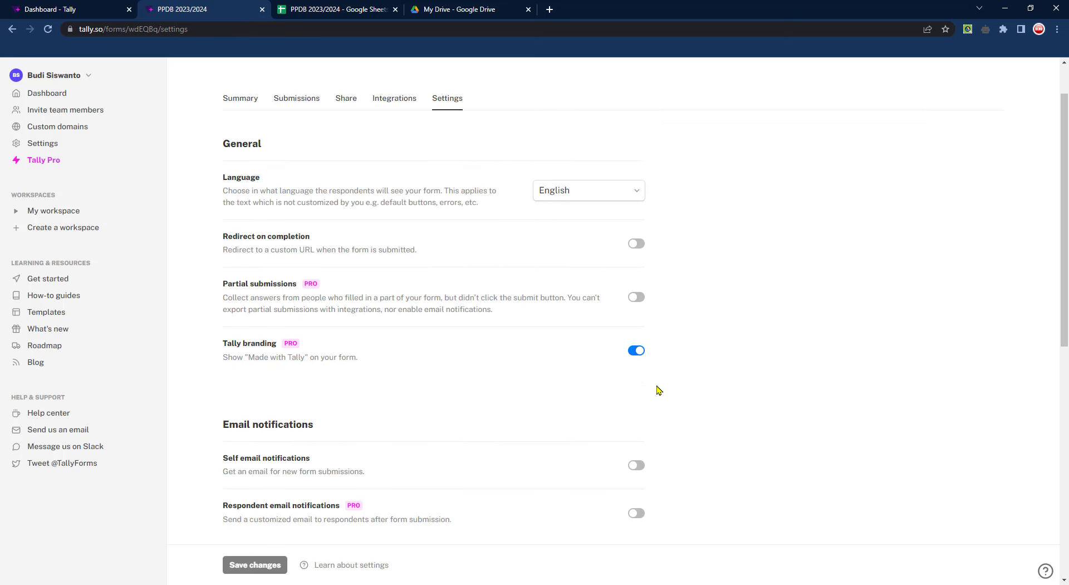
pyautogui.scroll(-1, 659, 390)
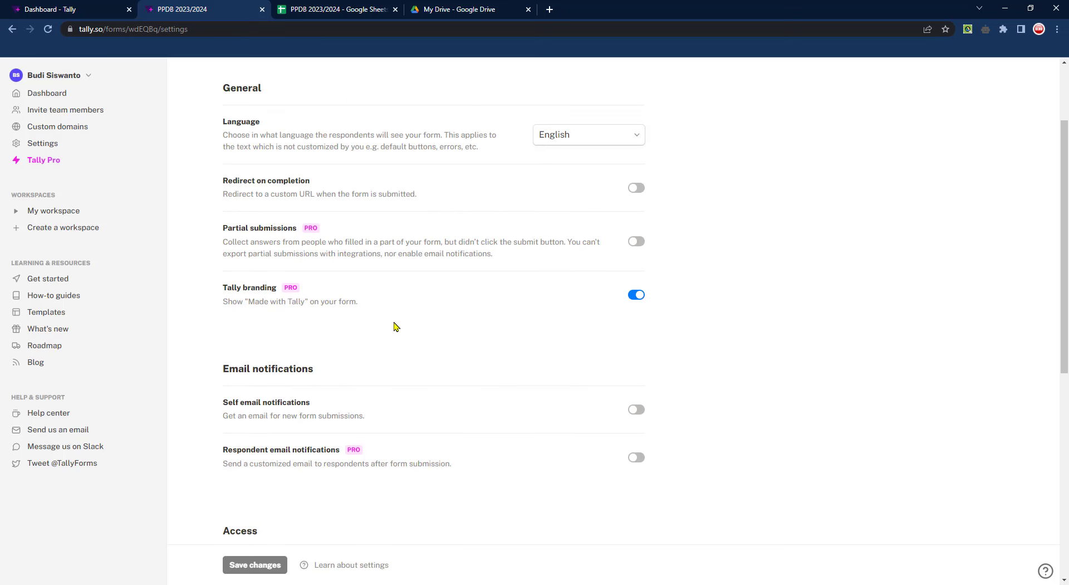
pyautogui.click(638, 188)
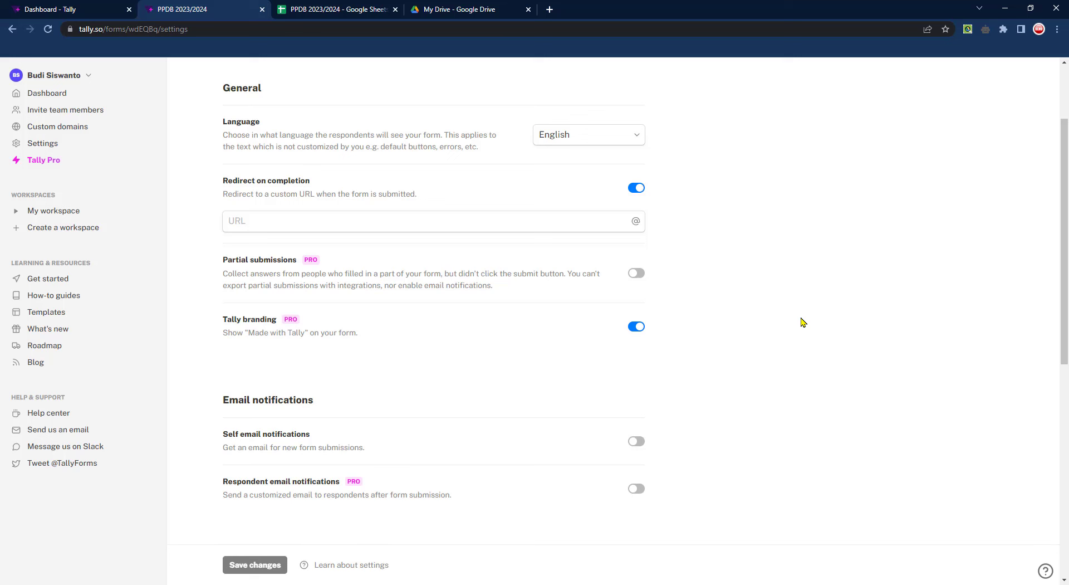
pyautogui.click(581, 222)
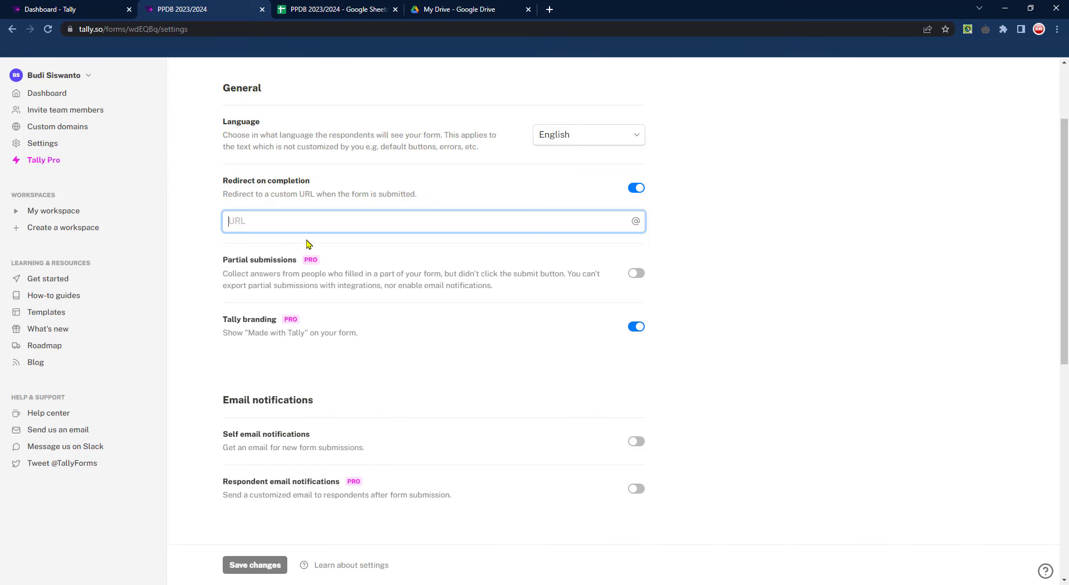
pyautogui.click(333, 5)
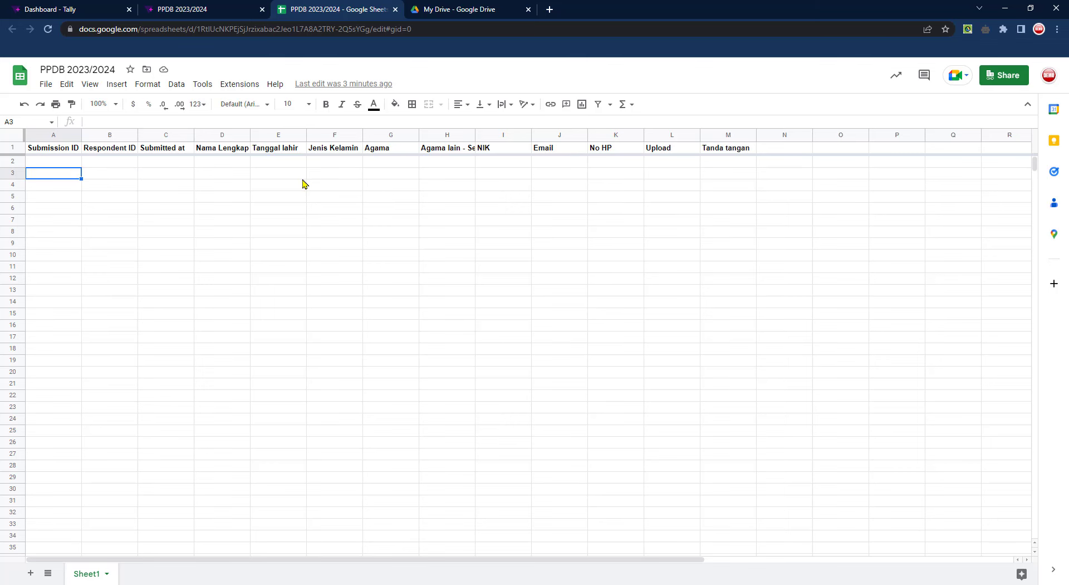
# Copy the PPDB 2023/2024 spreadsheet's share link from its Share dialog
pyautogui.click(1003, 79)
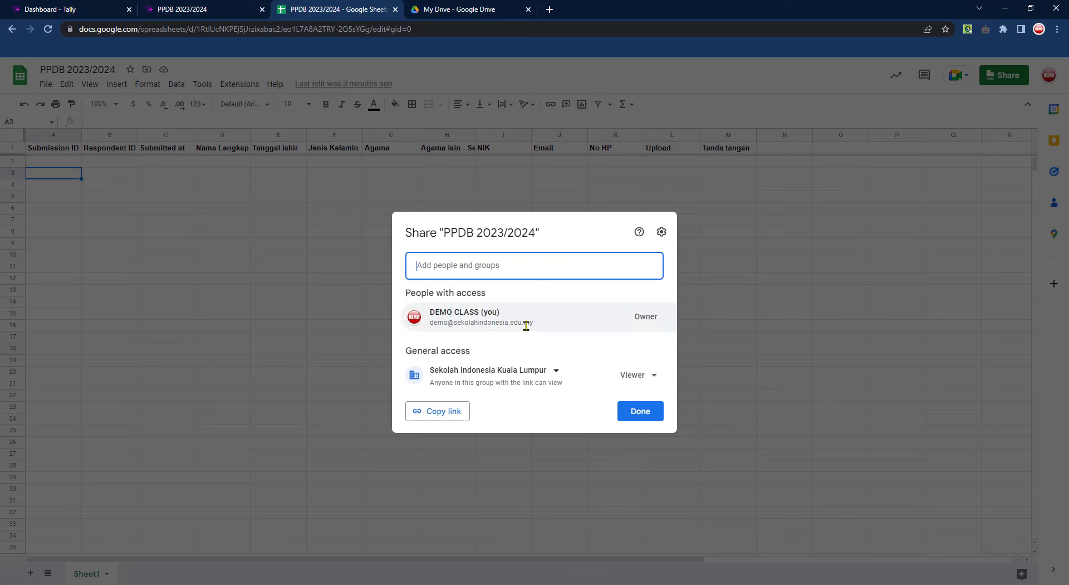
pyautogui.click(443, 411)
pyautogui.click(646, 412)
pyautogui.click(472, 5)
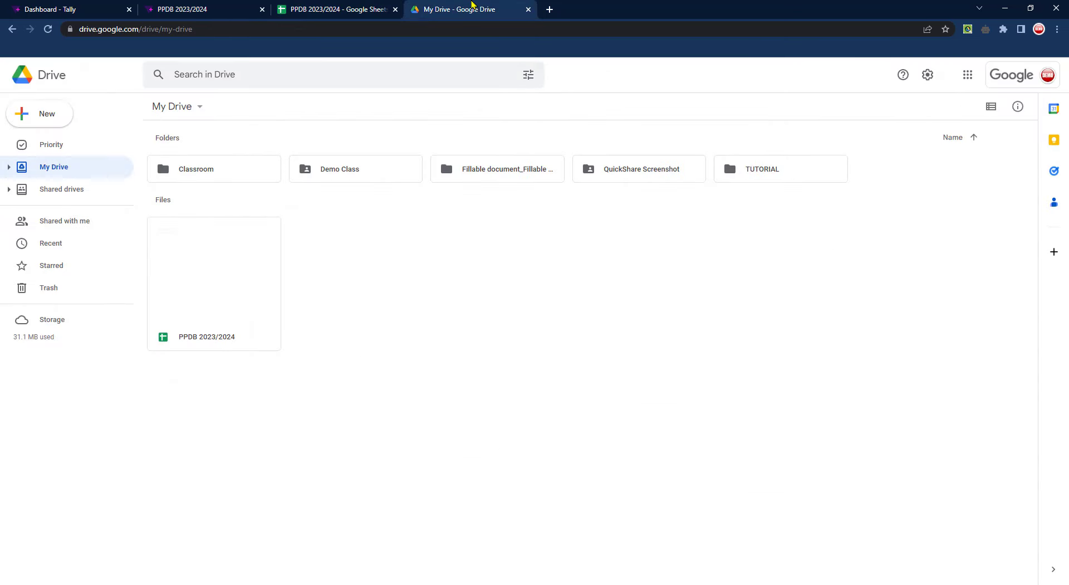
# Paste the sheet link into Tally's redirect-on-completion URL and save the settings
pyautogui.click(225, 5)
pyautogui.rightClick(282, 221)
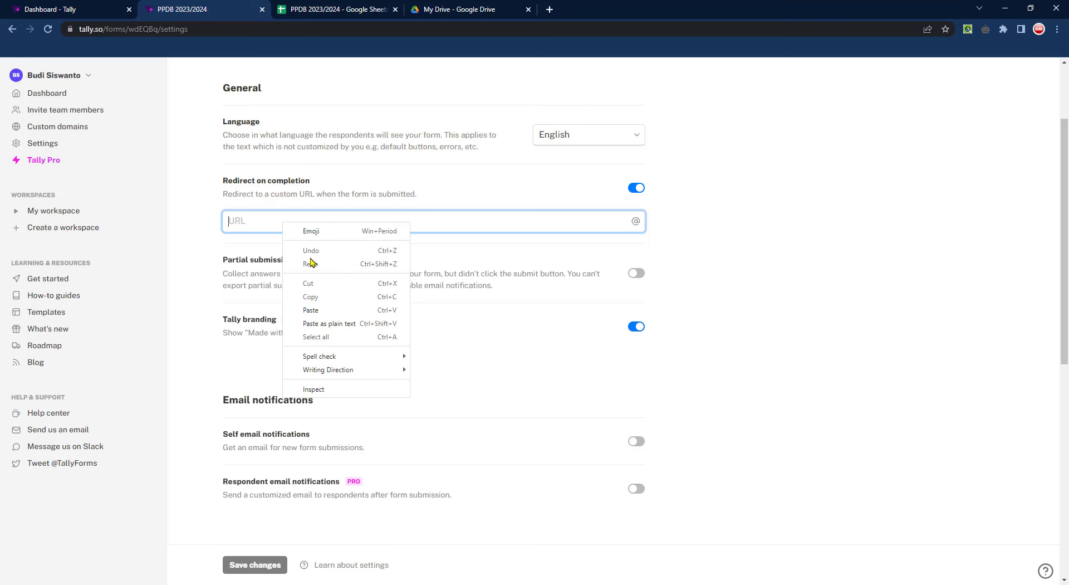
pyautogui.click(317, 309)
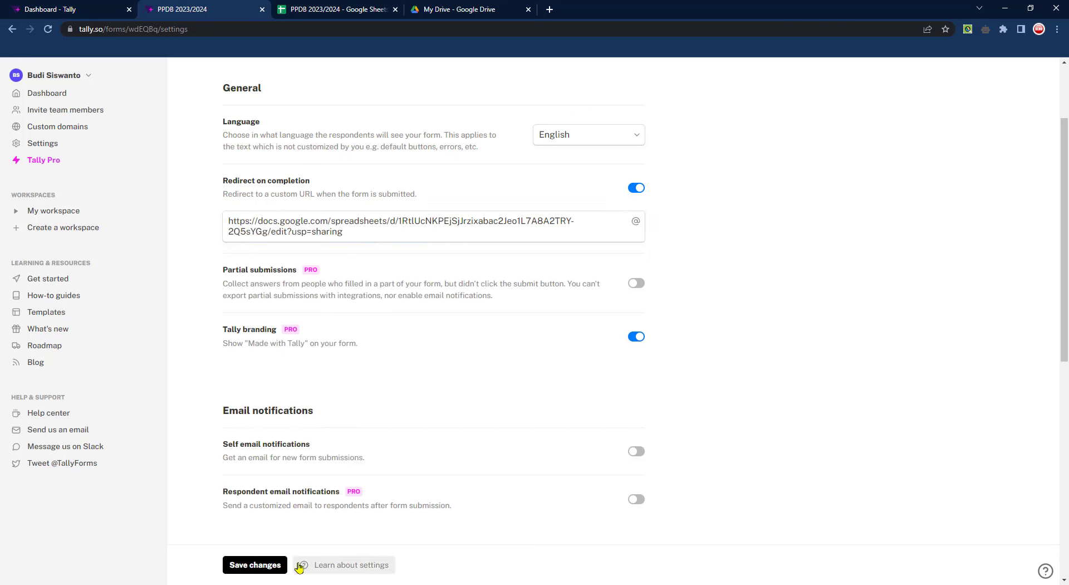
pyautogui.click(263, 566)
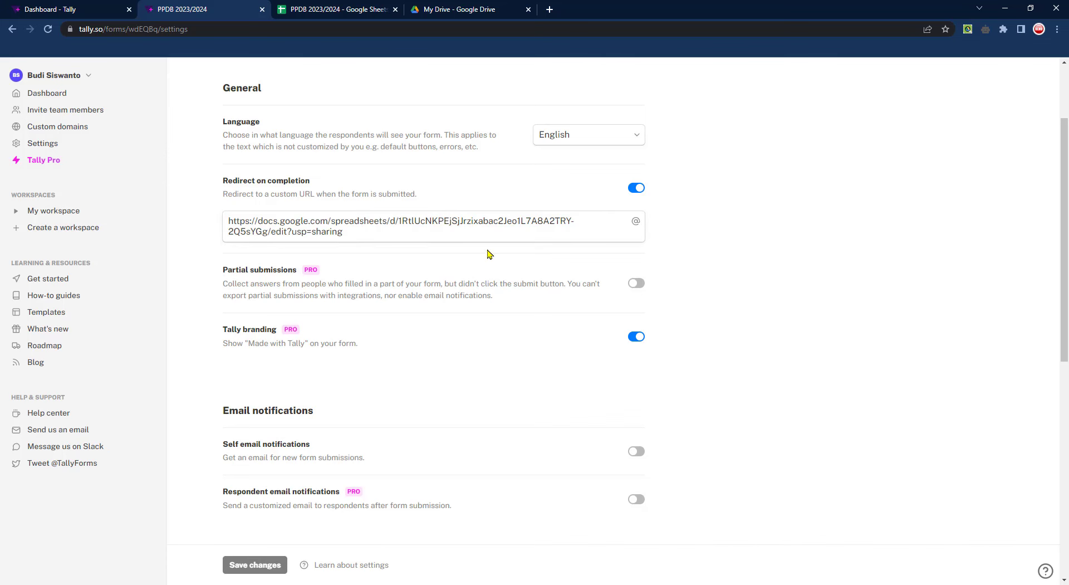
pyautogui.scroll(-2, 451, 318)
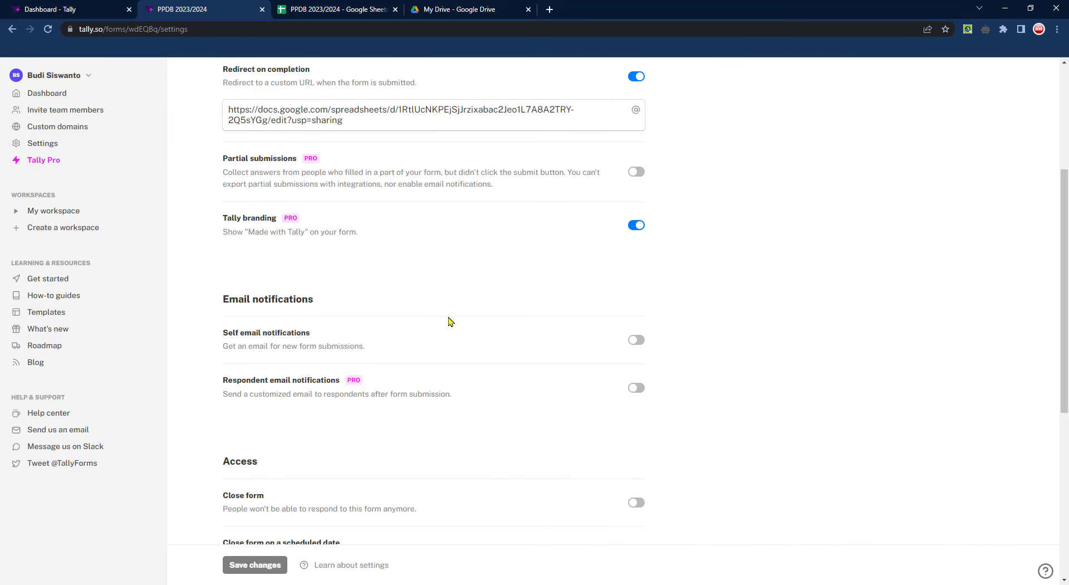
pyautogui.click(637, 341)
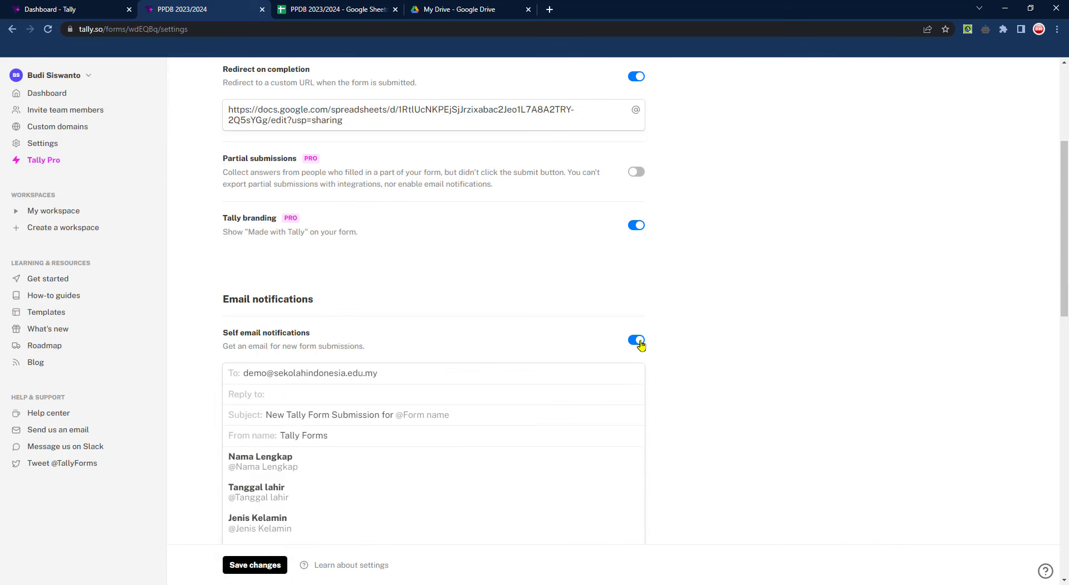
pyautogui.scroll(-2, 443, 415)
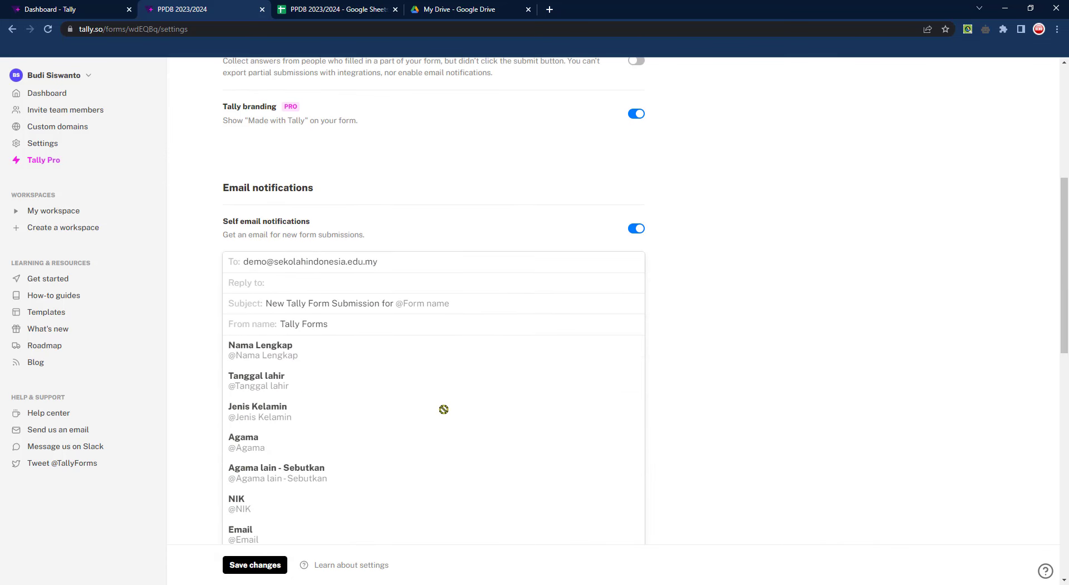
pyautogui.scroll(-2, 287, 370)
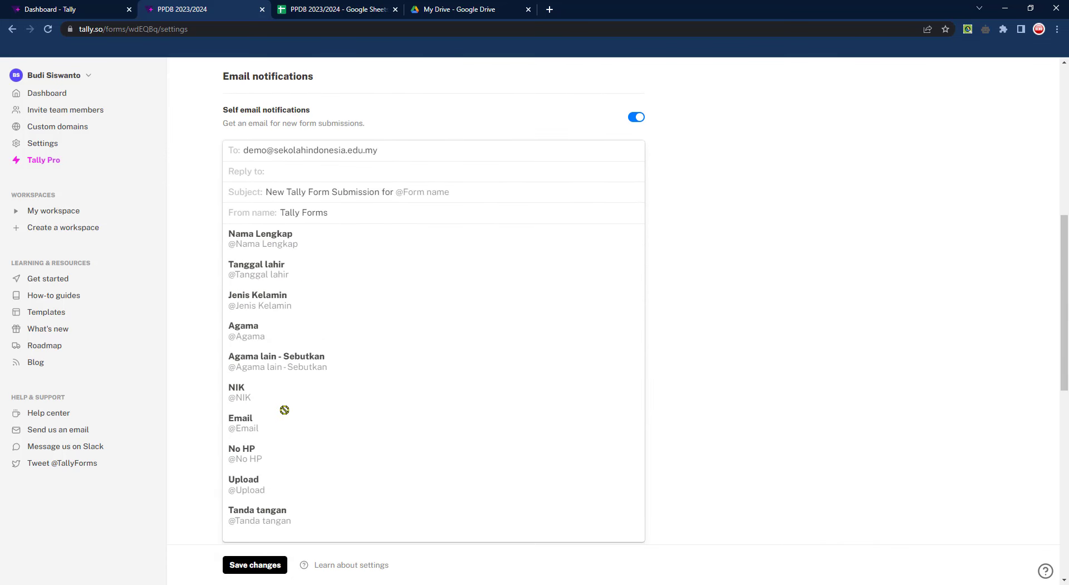
pyautogui.scroll(-2, 283, 413)
pyautogui.scroll(4, 284, 415)
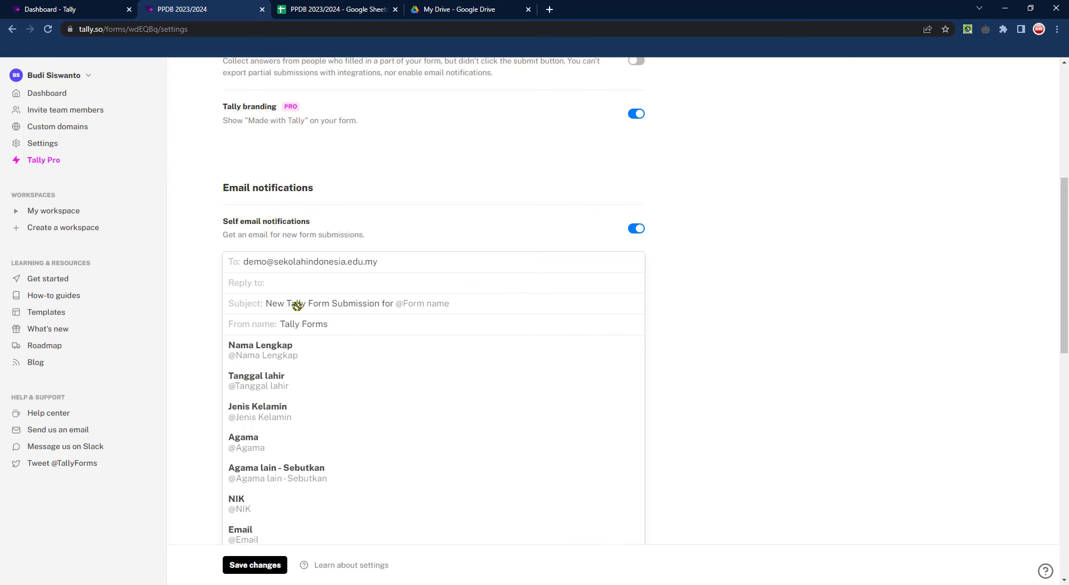
pyautogui.scroll(1, 297, 307)
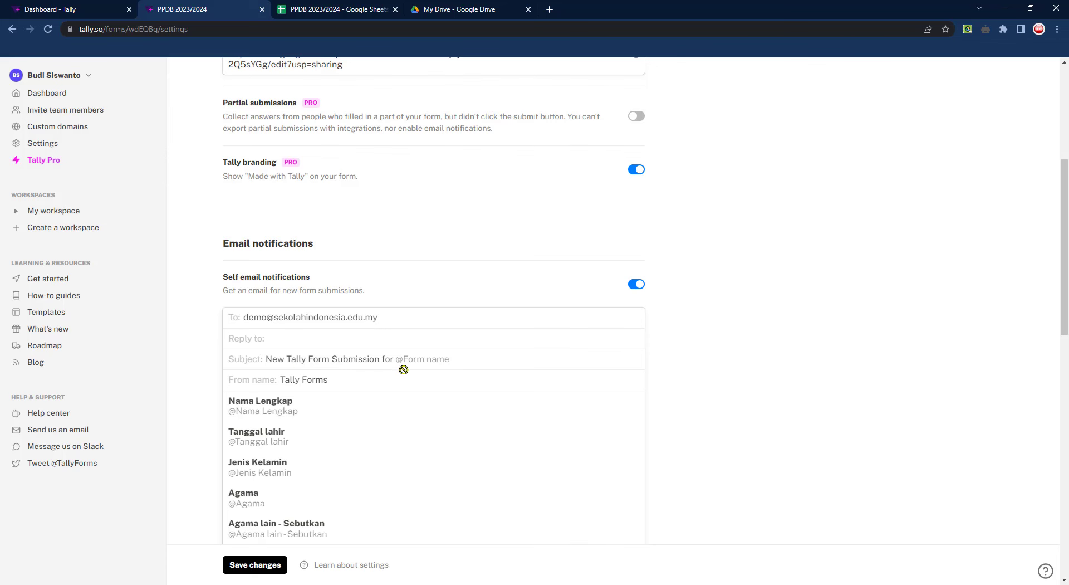
pyautogui.scroll(-3, 390, 370)
pyautogui.scroll(-3, 499, 408)
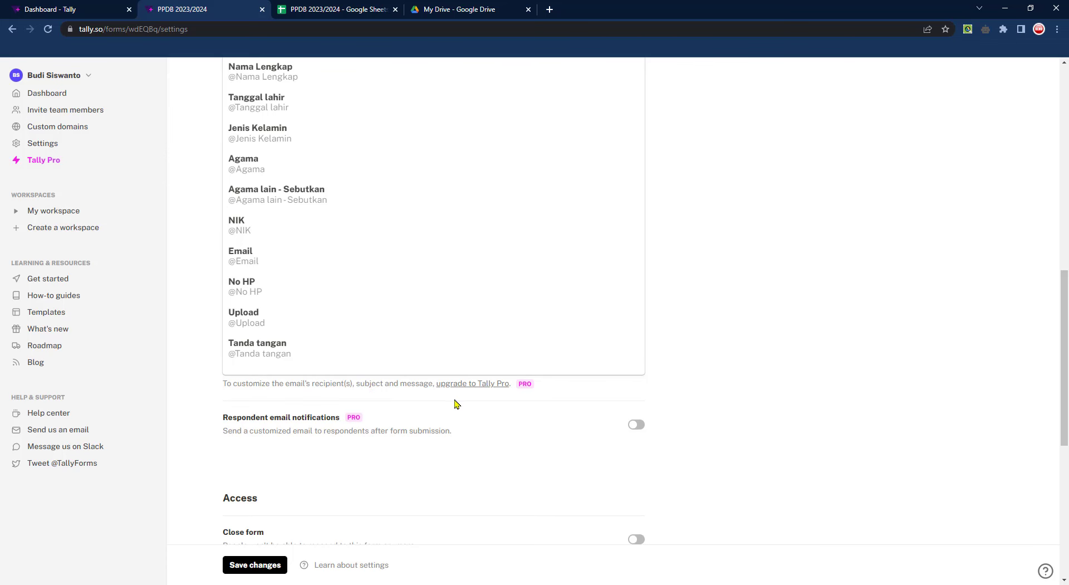
pyautogui.scroll(5, 446, 406)
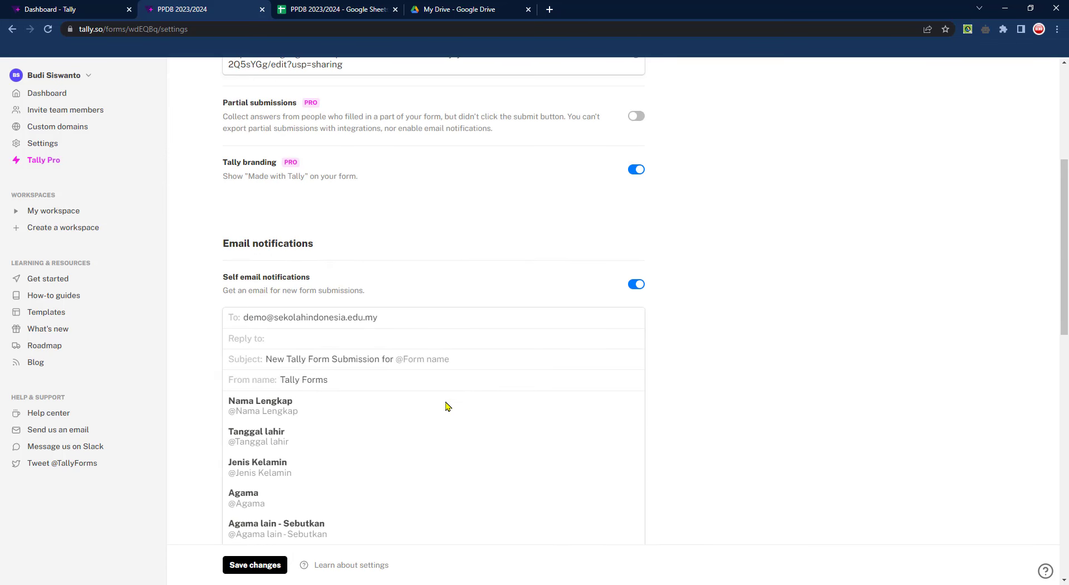
pyautogui.click(636, 285)
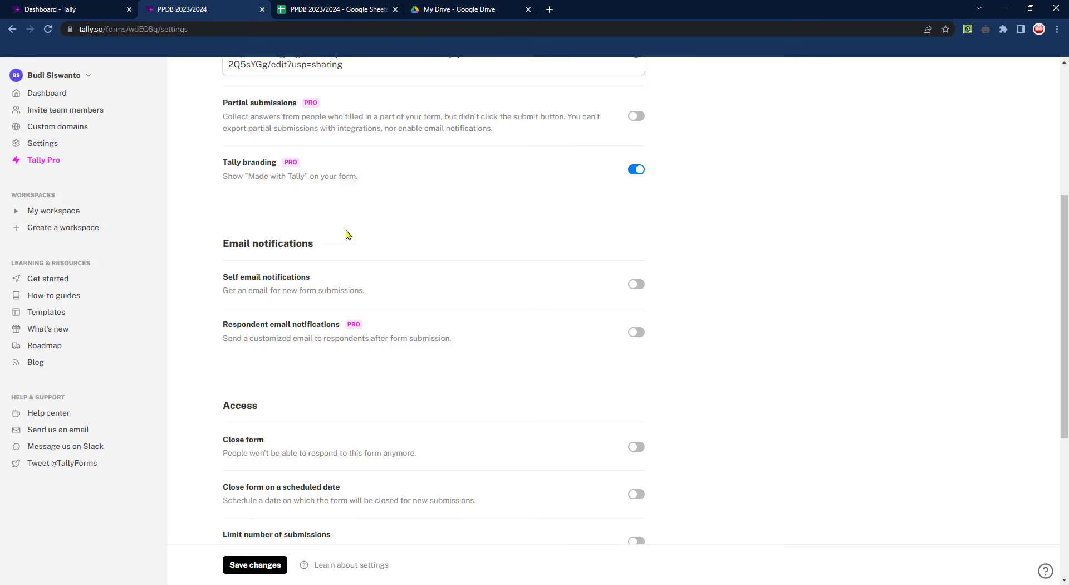
pyautogui.scroll(2, 346, 234)
pyautogui.scroll(-6, 368, 287)
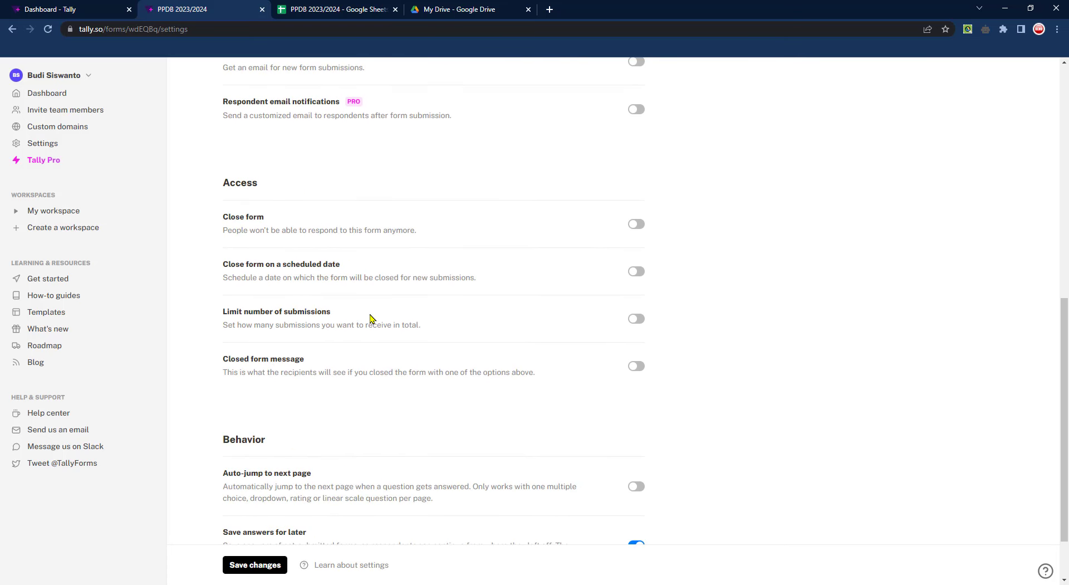
pyautogui.scroll(-2, 372, 319)
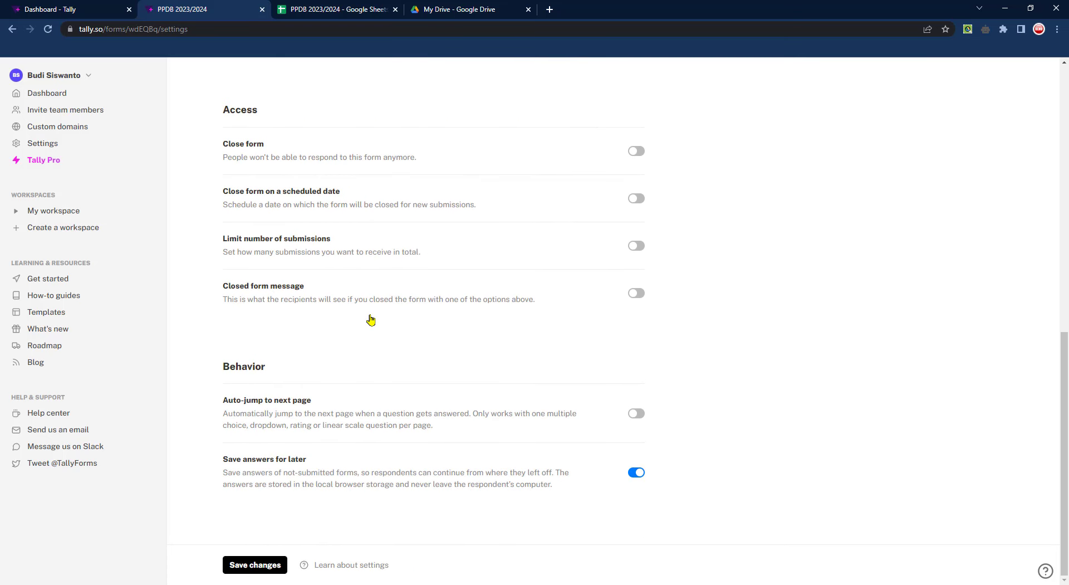
pyautogui.scroll(10, 708, 486)
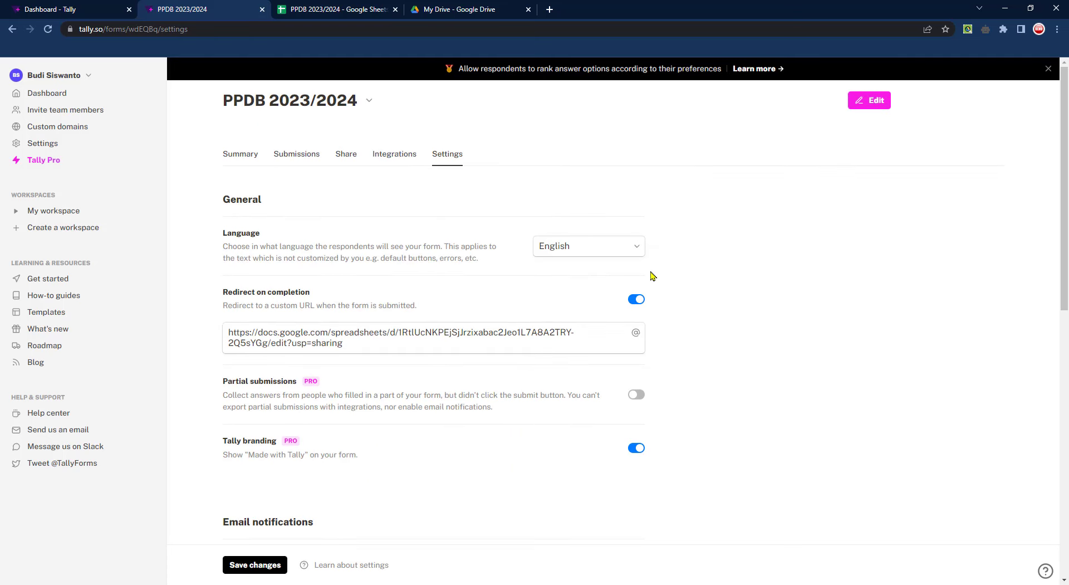
# Open the form editor, return to the Tally dashboard, and close the duplicate Dashboard tab
pyautogui.click(868, 102)
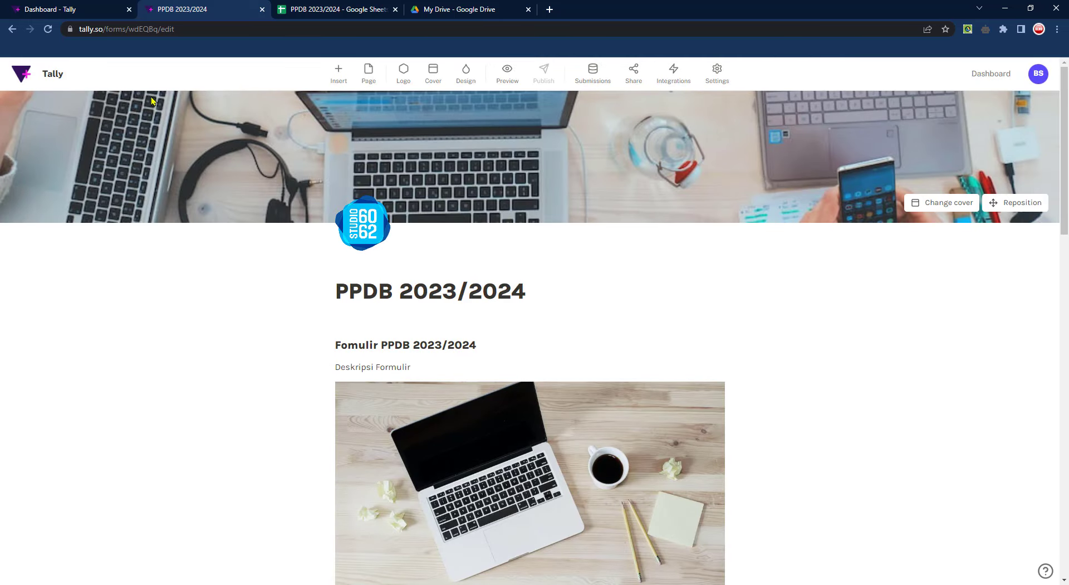
pyautogui.click(56, 74)
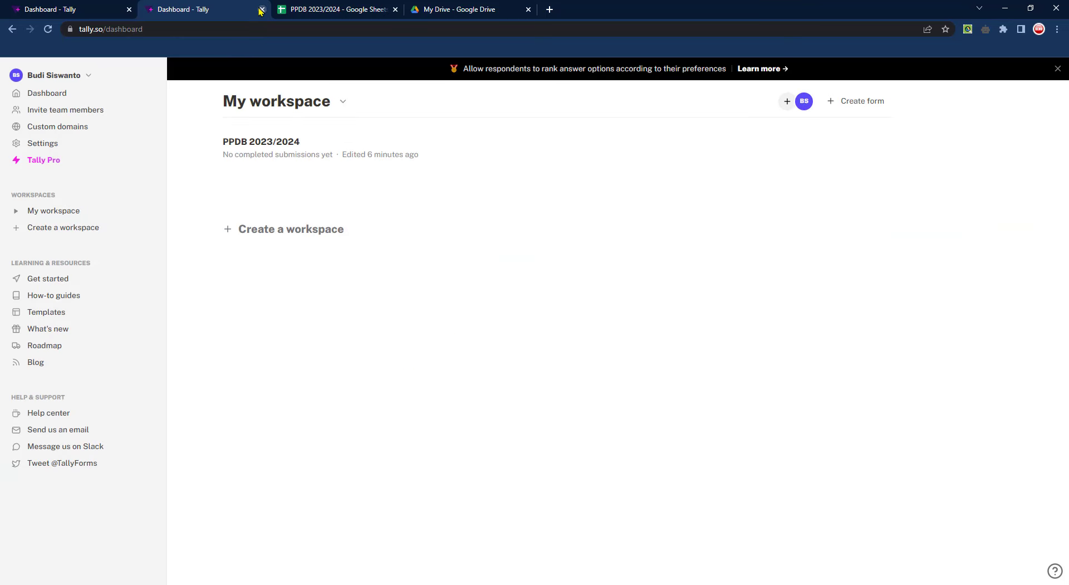
pyautogui.click(260, 10)
pyautogui.hotkey('ctrl', '1')
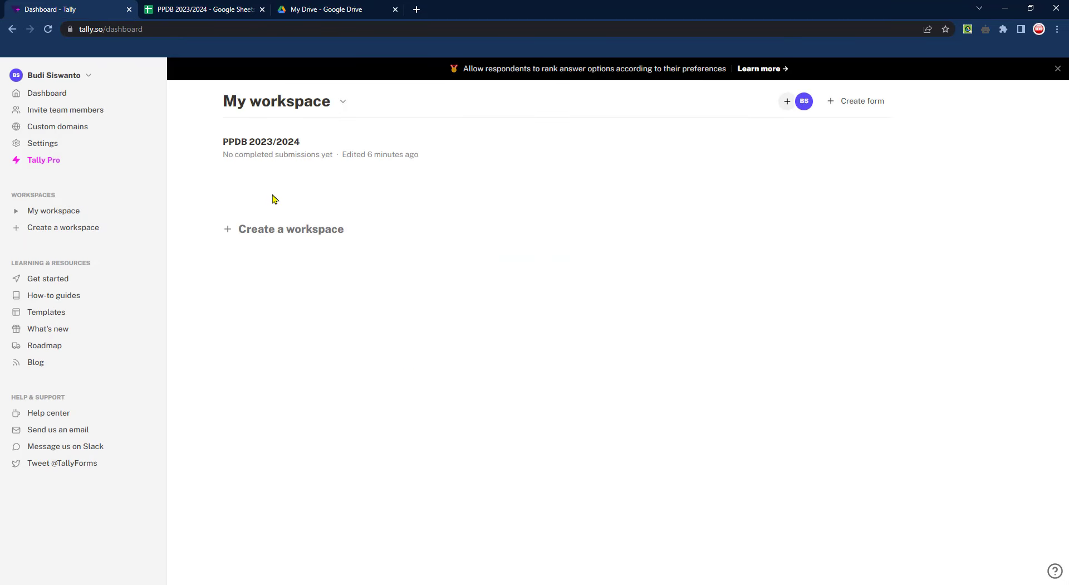